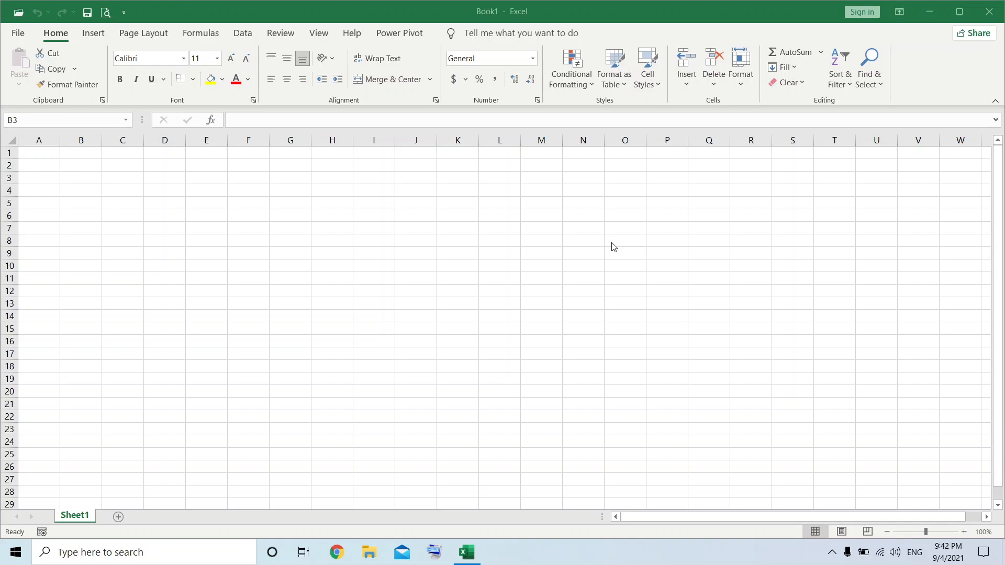
Enter the column headings "sl no", "name" and "roll no" in cells P3, Q3 and R3.
click(674, 178)
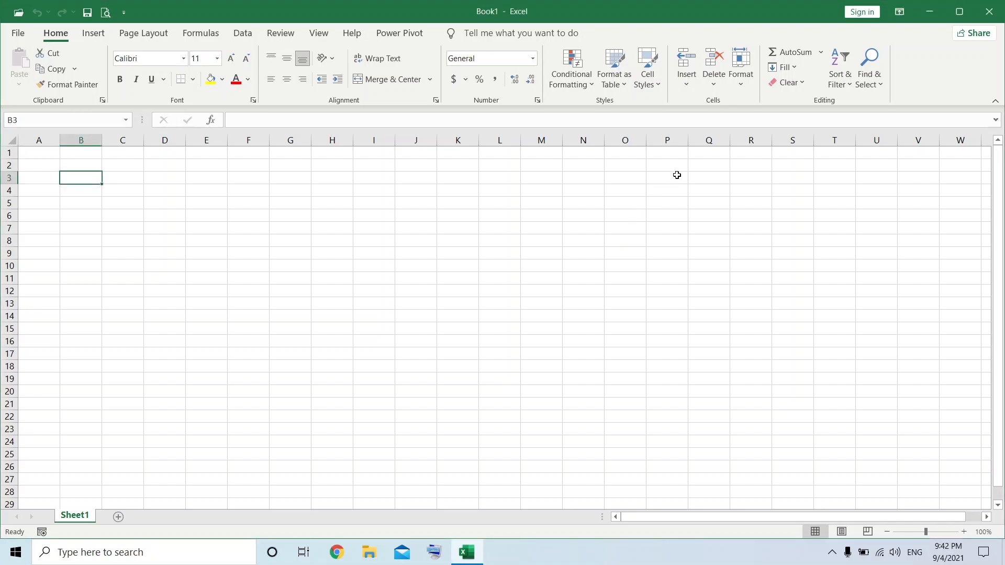
click(676, 176)
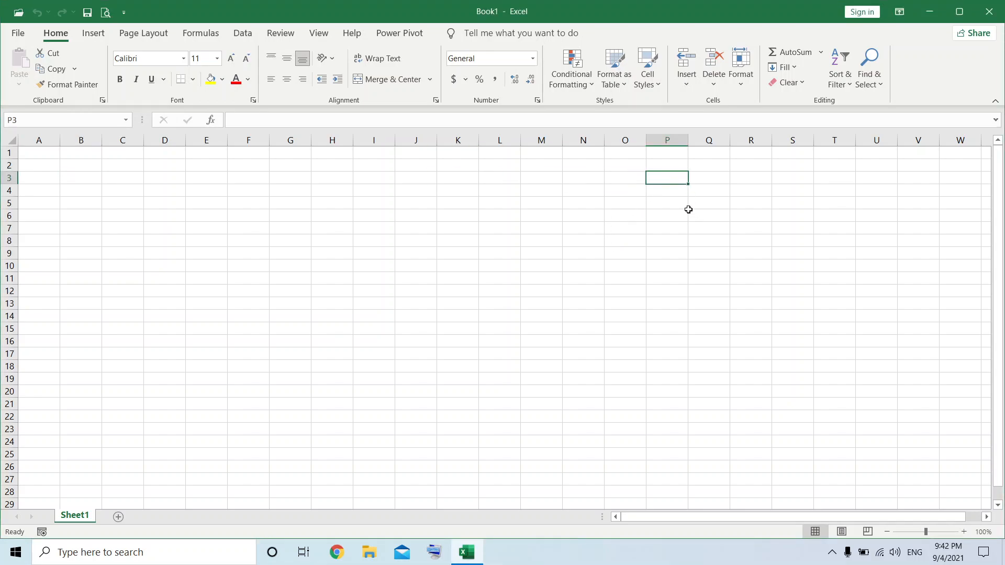
text(sln)
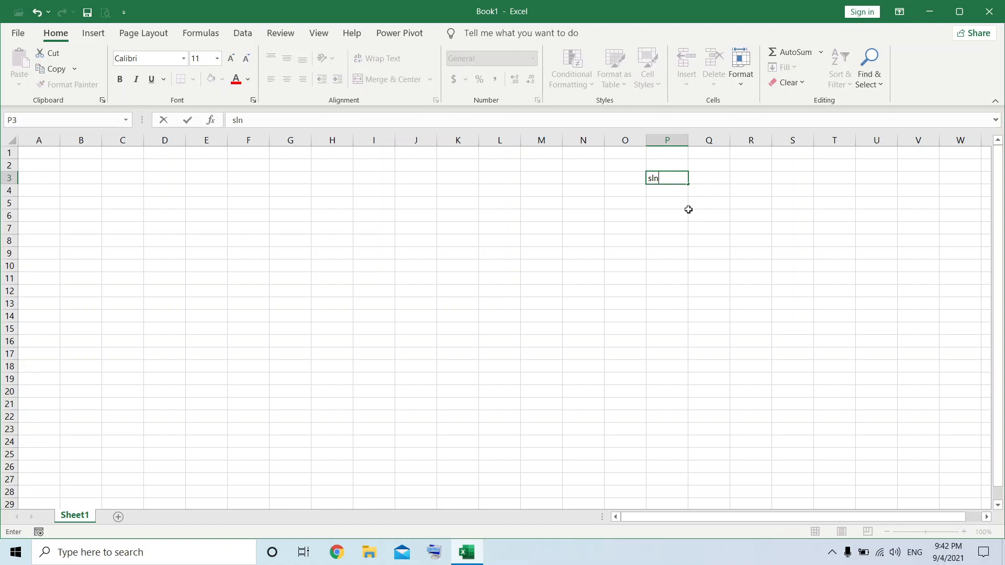
key(BackSpace)
key(BackSpace)
key(Tab)
text(nam)
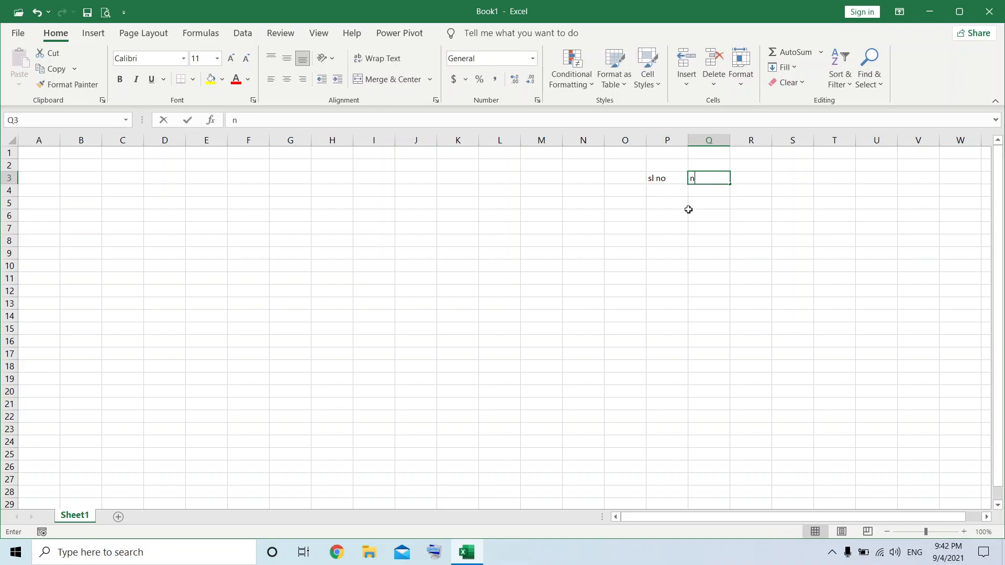
key(Down)
key(Right)
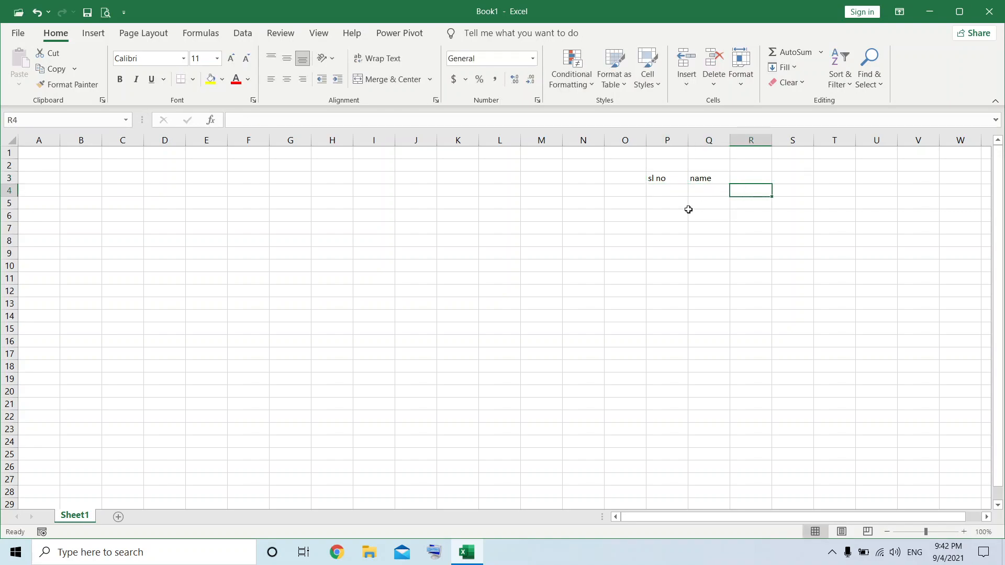
key(Up)
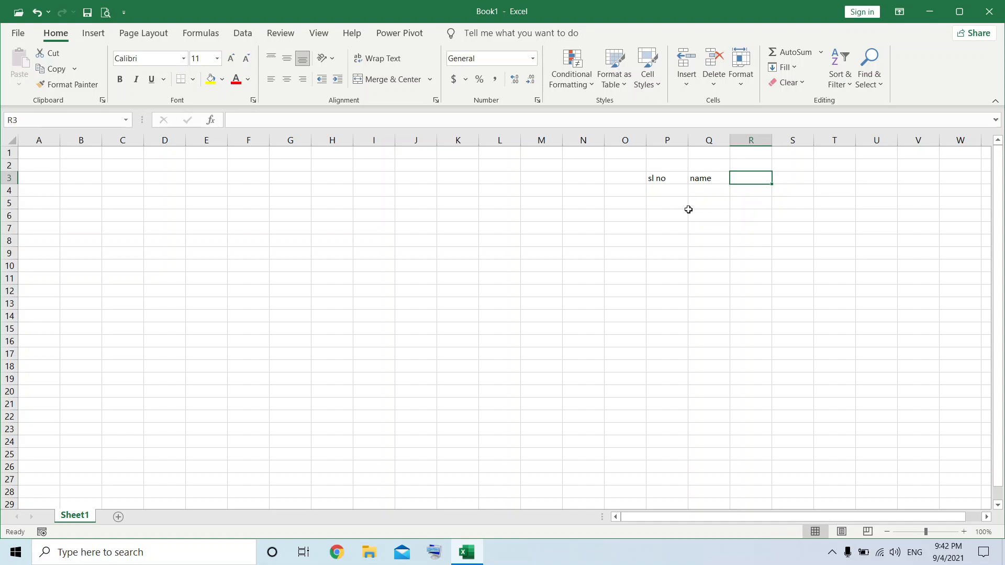
text(r)
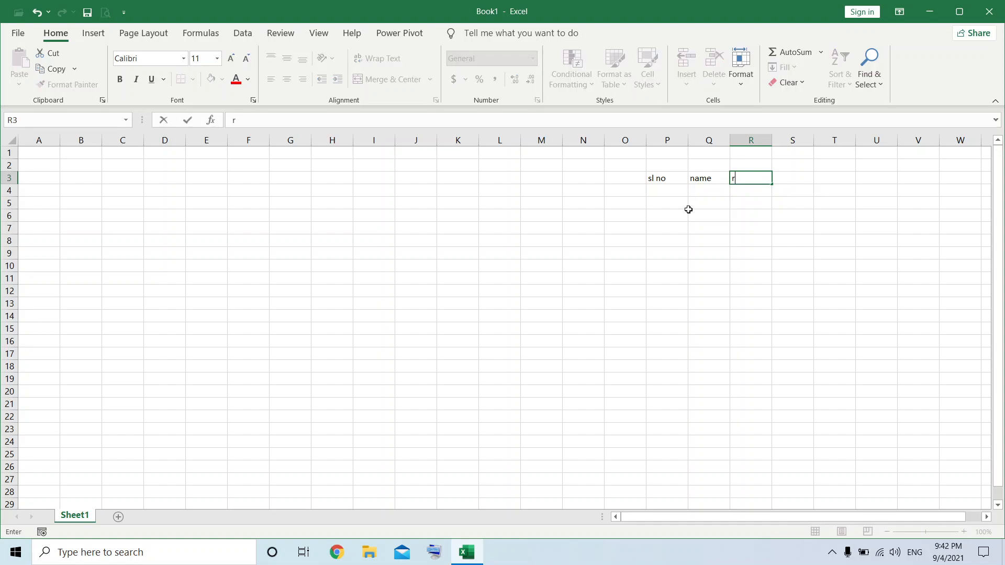
text(oll no)
key(Return)
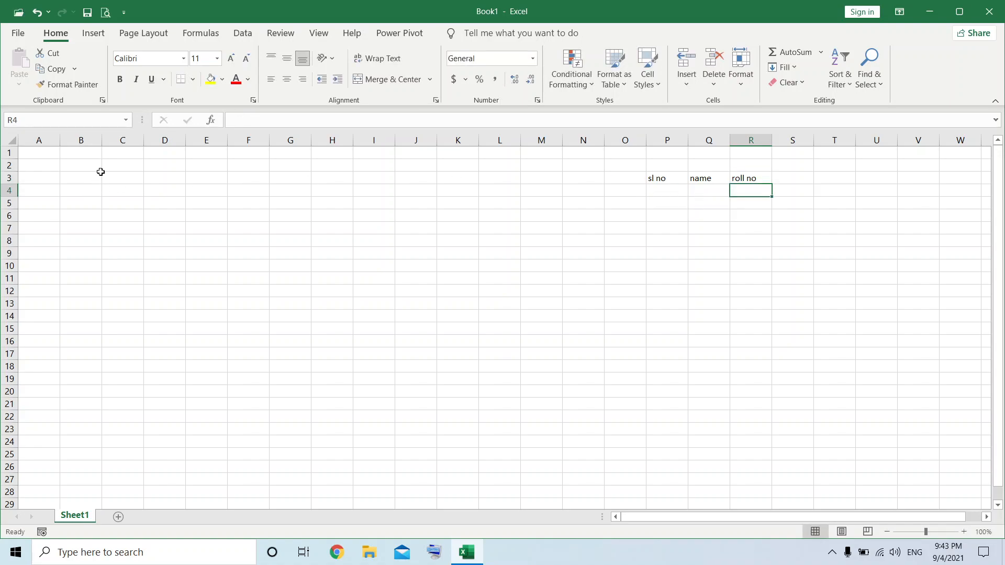
drag(113, 176, 236, 182)
click(541, 241)
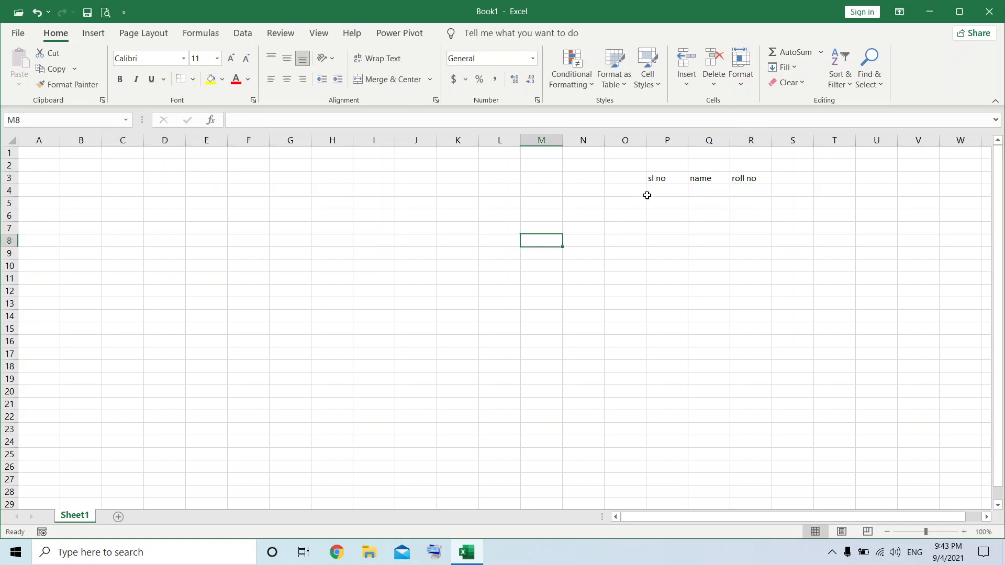
click(657, 181)
drag(668, 314, 796, 321)
click(751, 417)
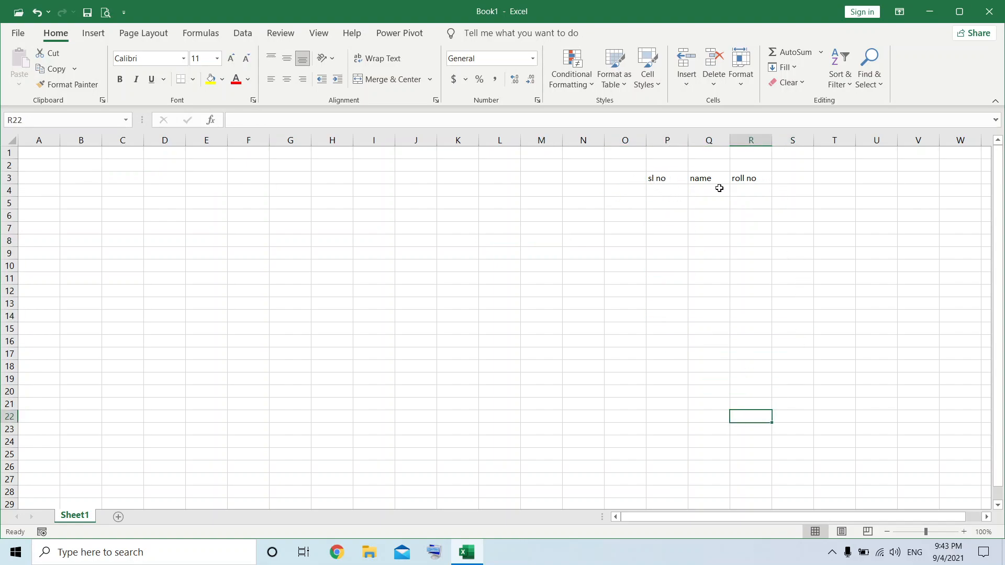
Fill the "sl no" column with the serial numbers 1 to 7 in cells P4 to P10.
click(662, 191)
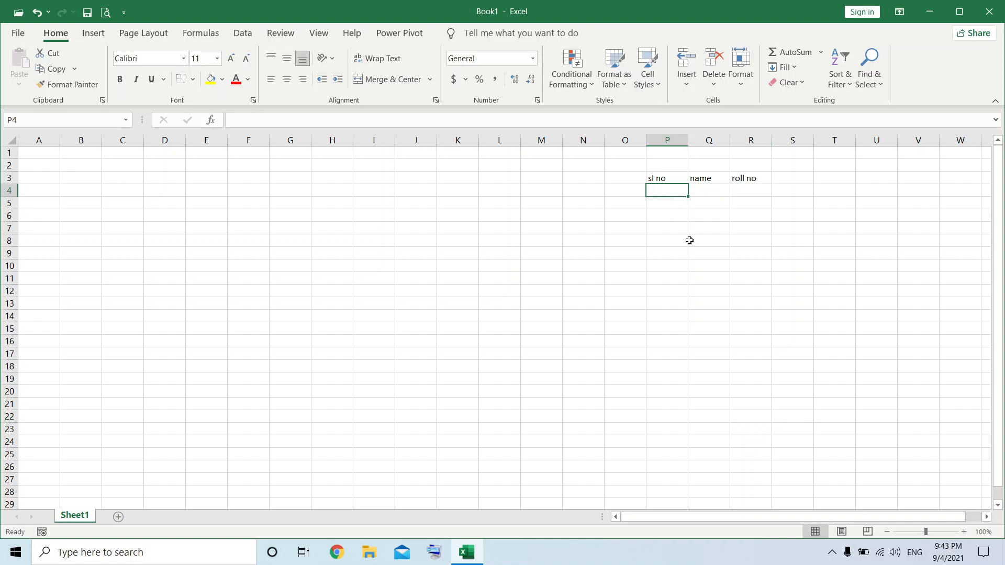
text(1)
key(Return)
text(2)
key(Return)
text(3)
key(Return)
text(4)
key(Return)
text(56)
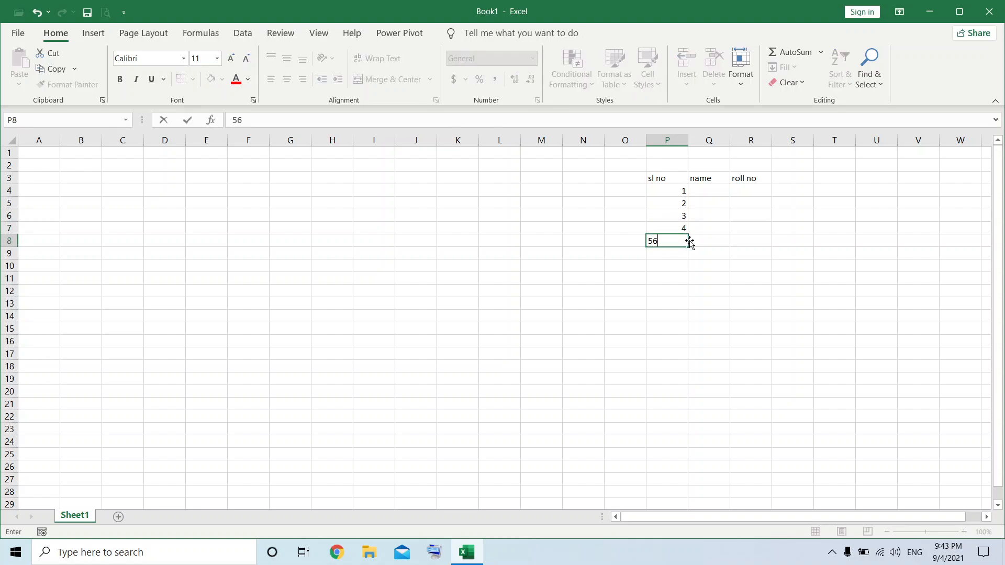
key(BackSpace)
key(Return)
text(6)
key(Return)
text(\)
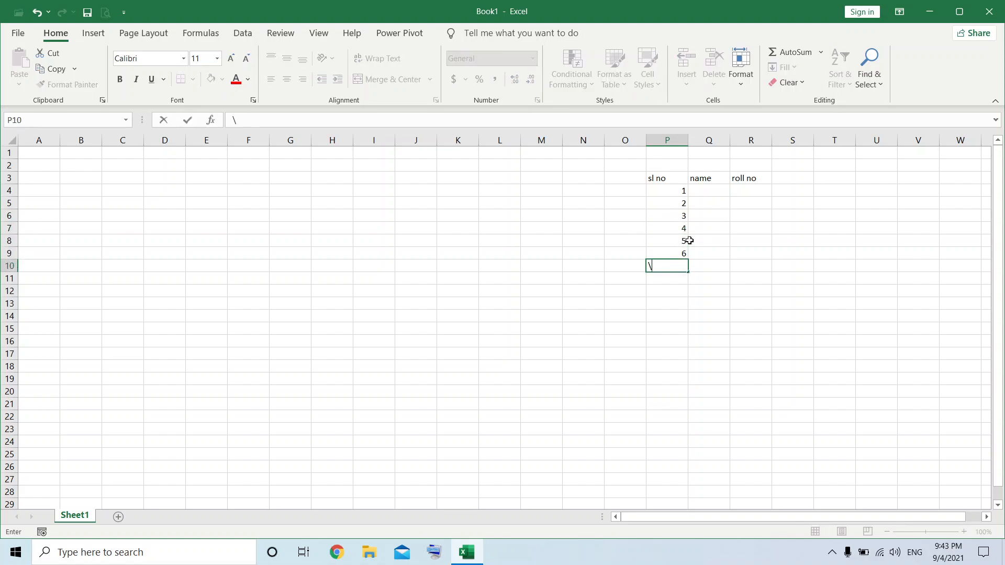
text(7)
key(Return)
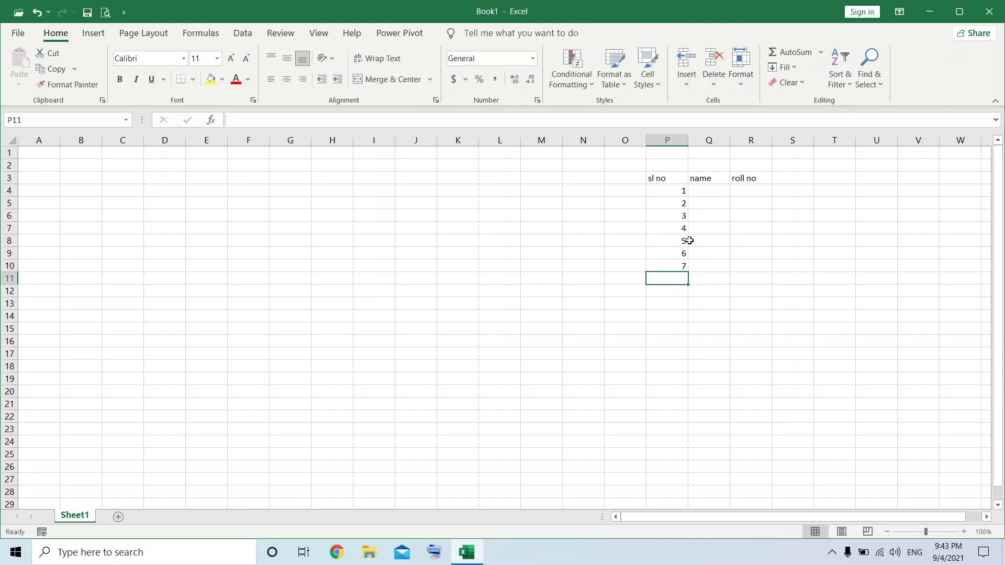
Enter one person's first name per cell in Q4 to Q7 for serial numbers 1 to 4.
click(713, 195)
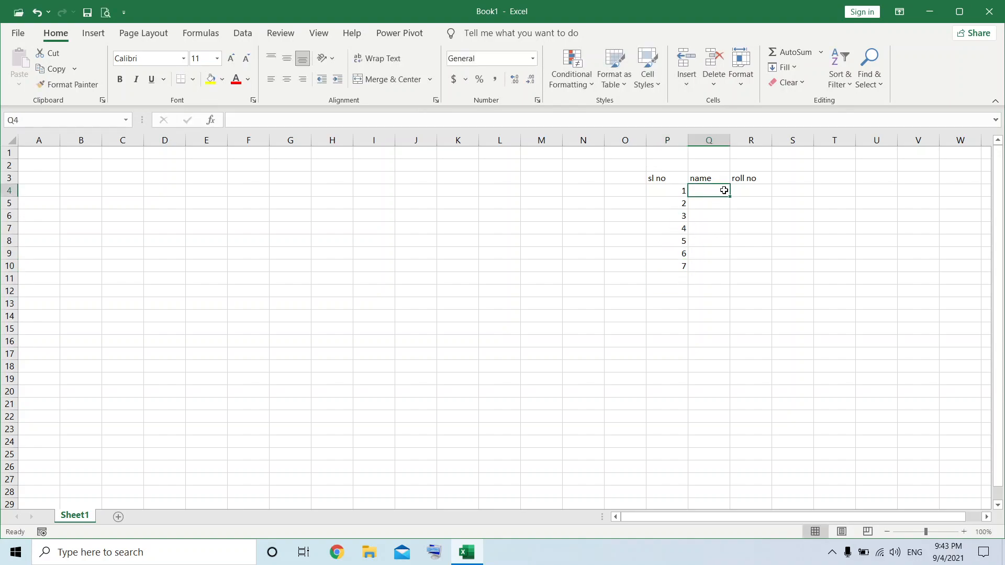
text(rohan shyam)
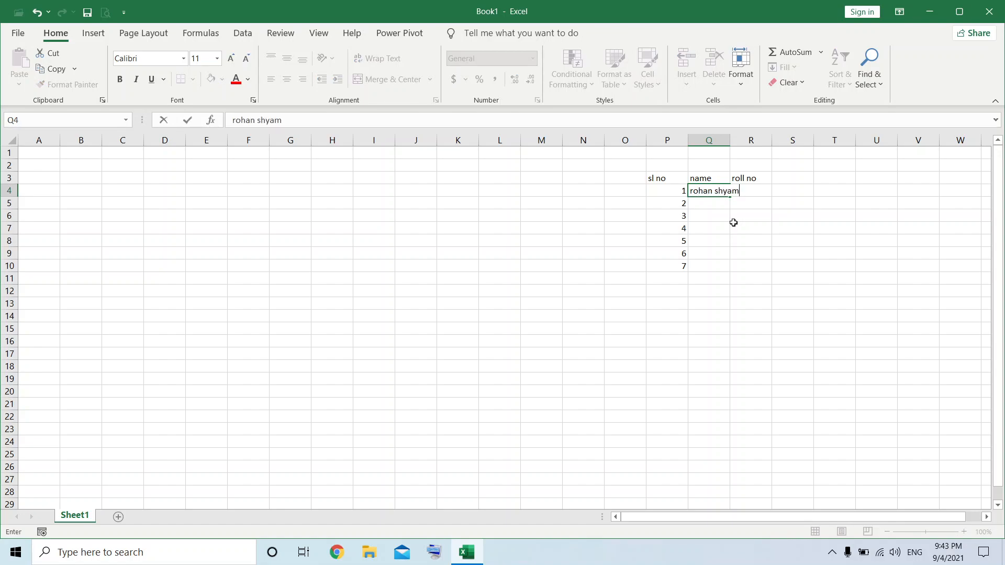
key(Return)
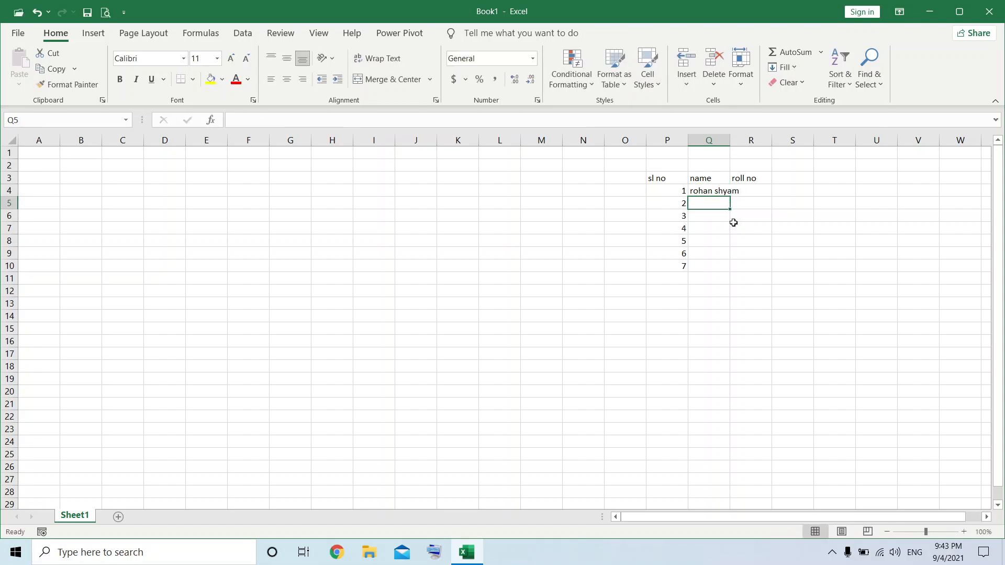
text(shyam)
key(Up)
key(Delete)
text(rohan)
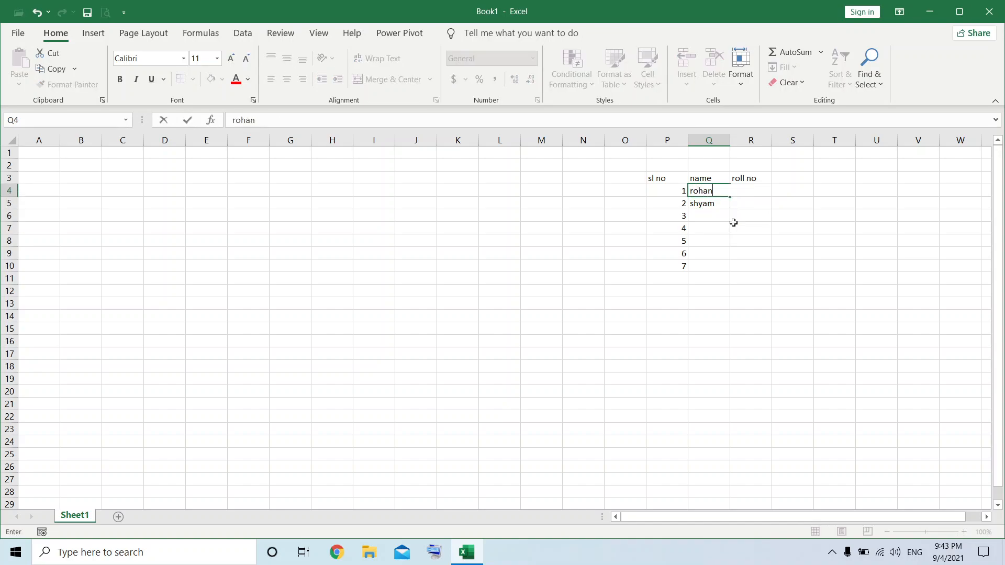
key(Return)
key(Return)
text(rohin)
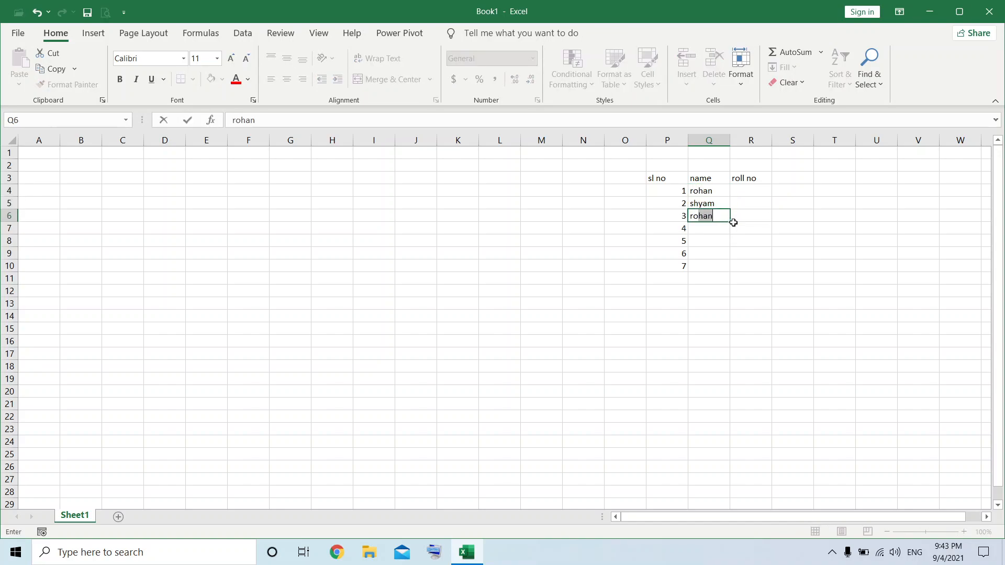
text(in)
key(Return)
text(s)
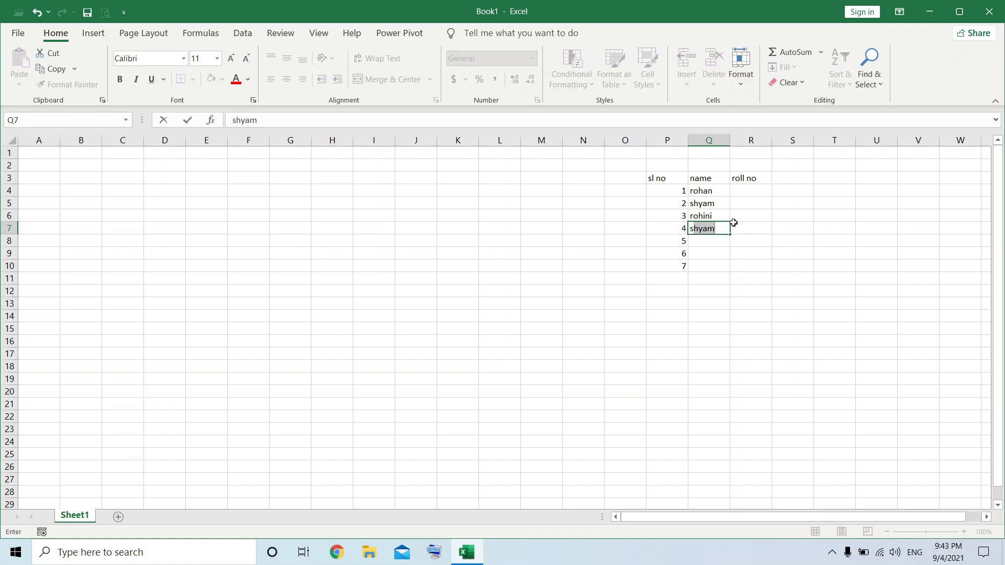
key(BackSpace)
text(ohini)
key(Return)
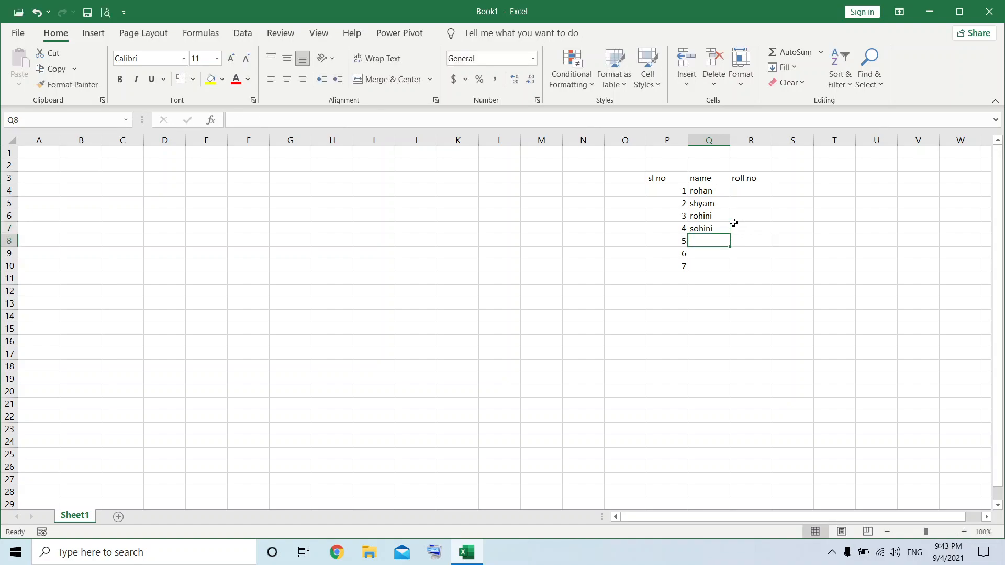
Enter the remaining three people's first names in cells Q8 to Q10.
text(premlata)
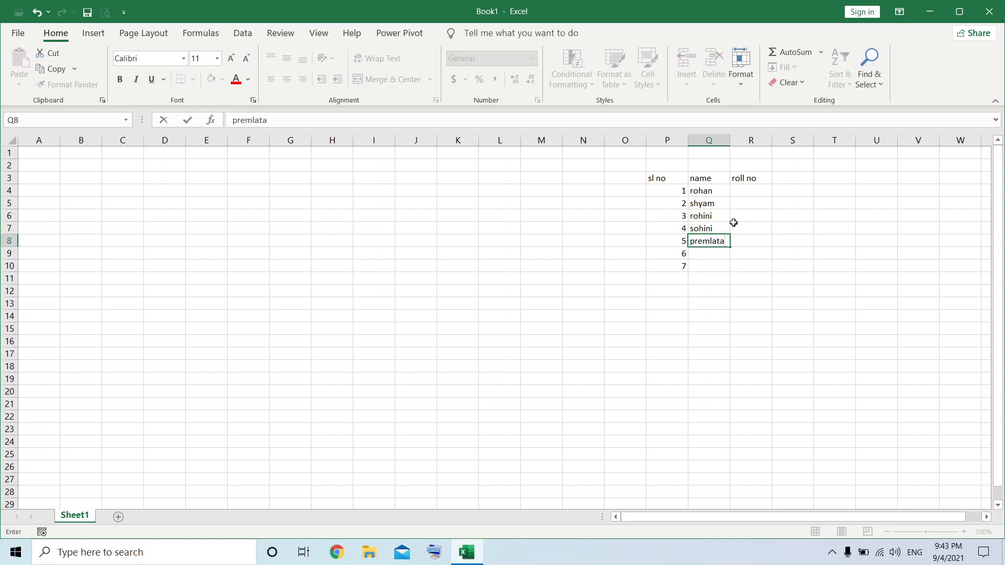
key(Return)
text(anushka)
key(Return)
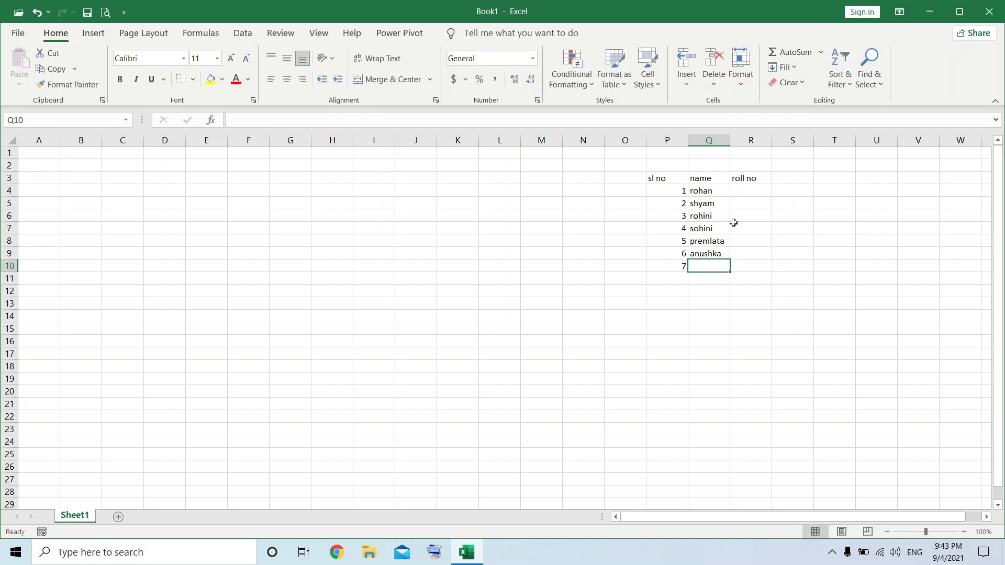
text(abhilasa)
key(Return)
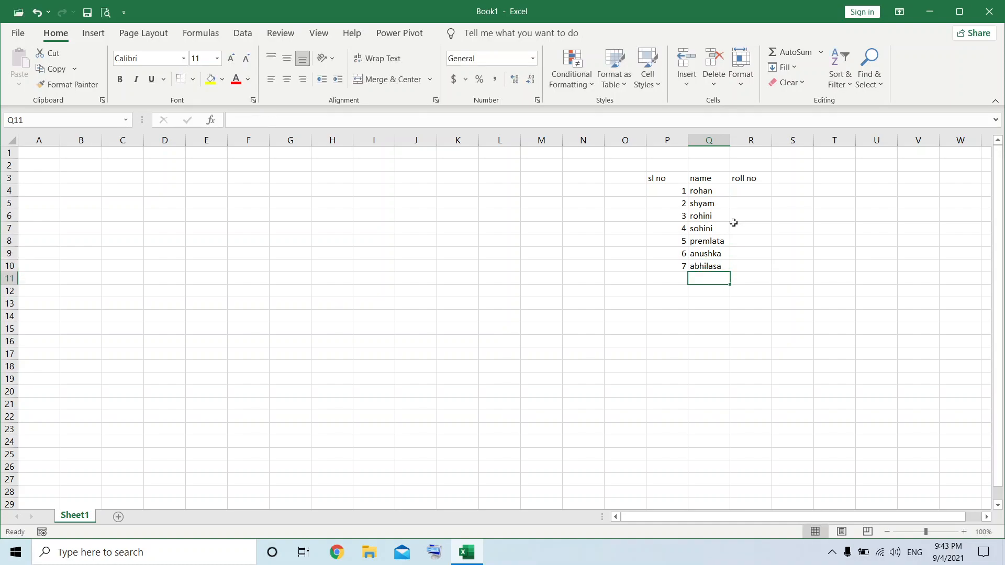
Enter the roll numbers 56, 78, 98 and 74 in cells R4 to R7.
click(751, 189)
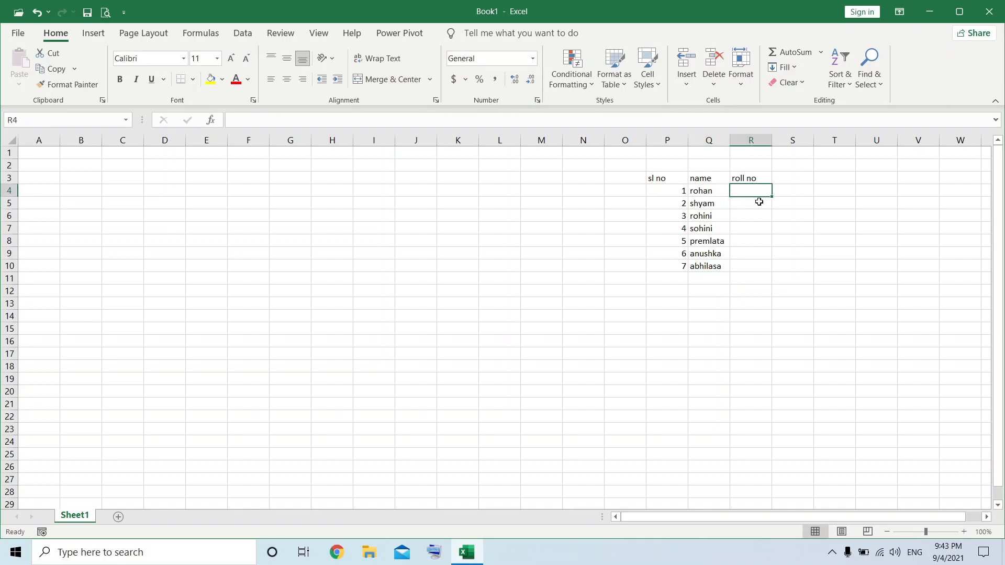
text(56)
key(Return)
text(78)
key(Return)
text(98)
key(Return)
text(74\)
key(Return)
key(Return)
key(Up)
key(Up)
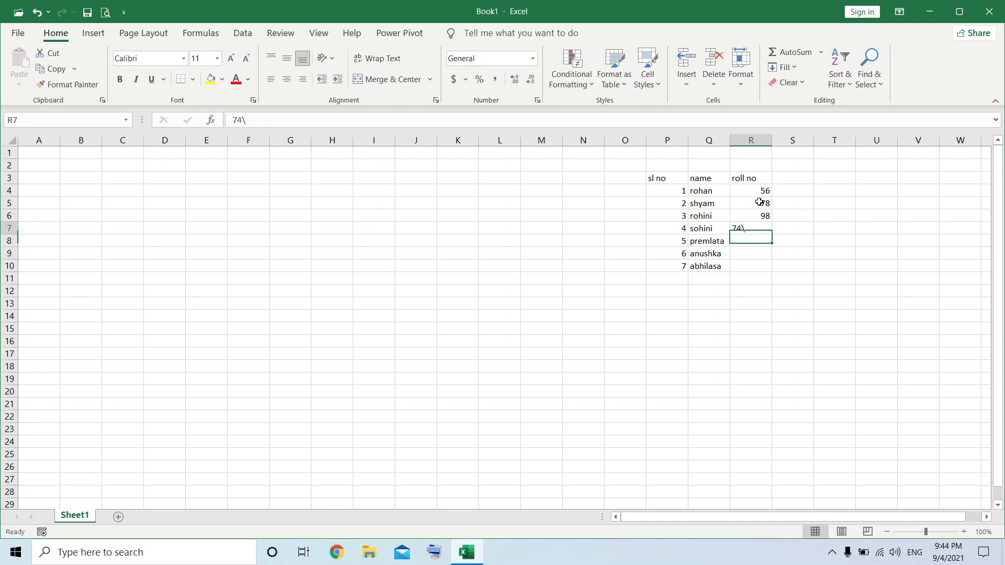
key(F2)
key(BackSpace)
key(Return)
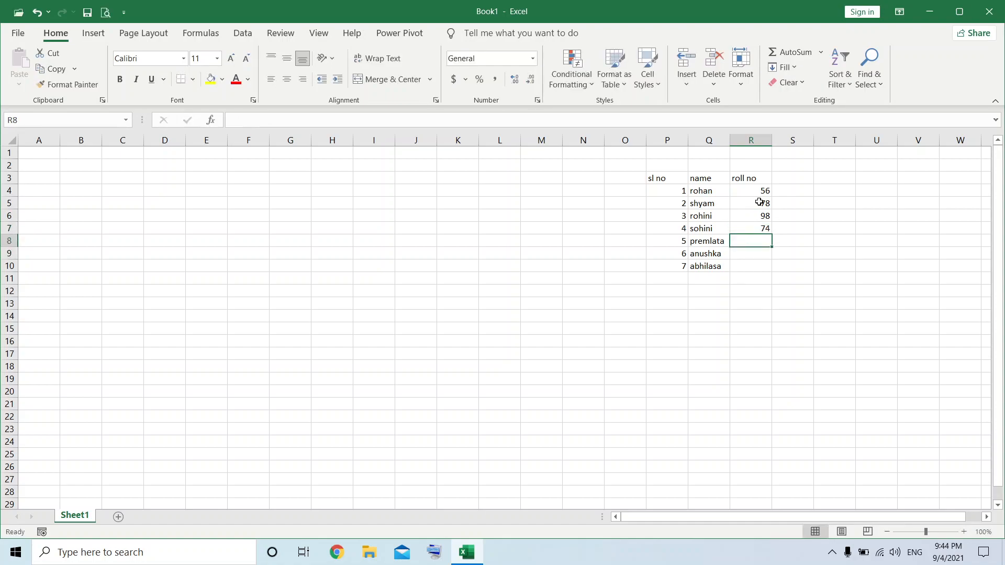
Complete the "roll no" column with 44, 36 and 95 in cells R8 to R10.
text(4)
key(Return)
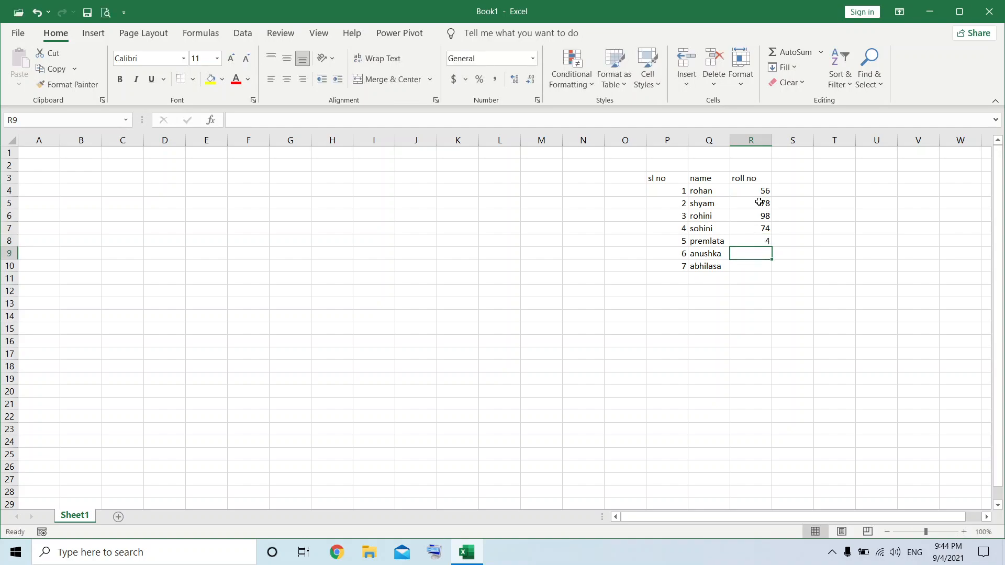
key(Up)
text(44)
key(Return)
text(36)
key(Return)
text(95)
key(Return)
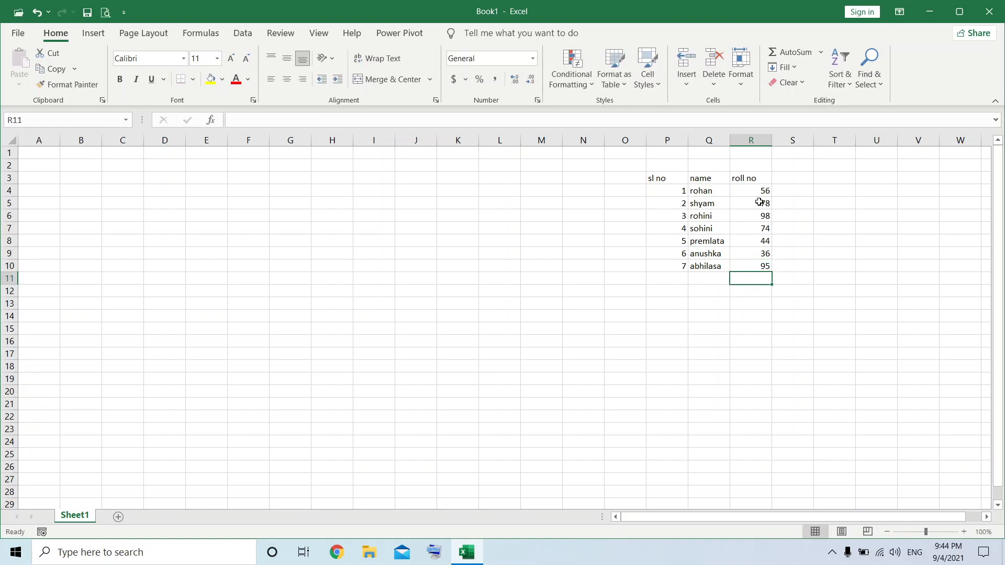
click(731, 343)
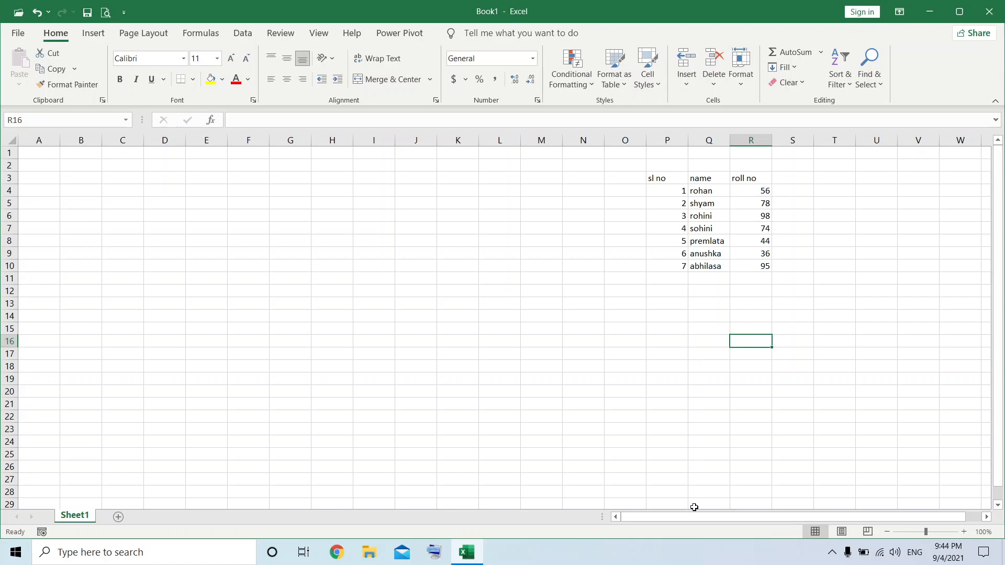
scroll(679, 473, down, 18)
scroll(10, 419, down, 20)
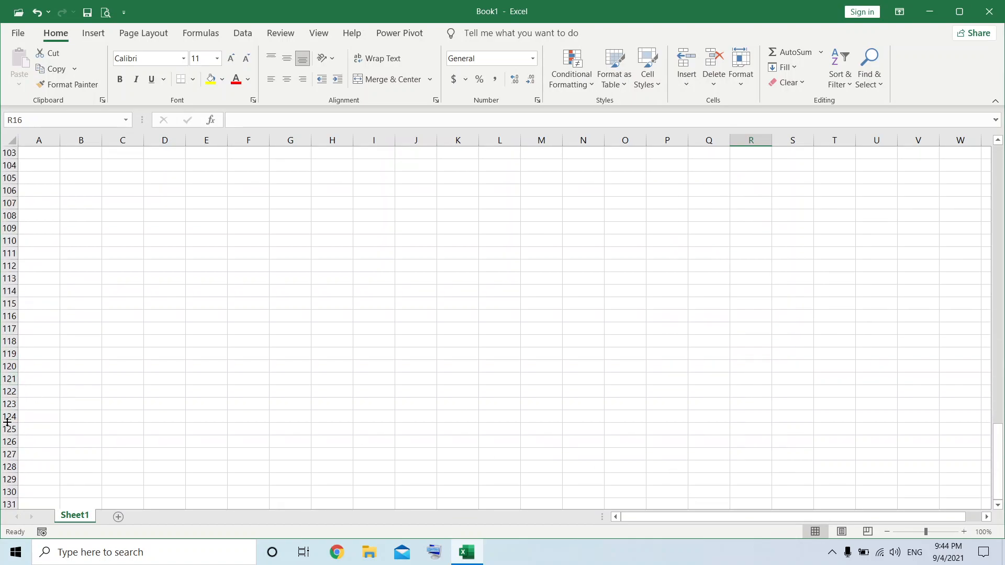
scroll(18, 461, down, 20)
scroll(17, 462, up, 20)
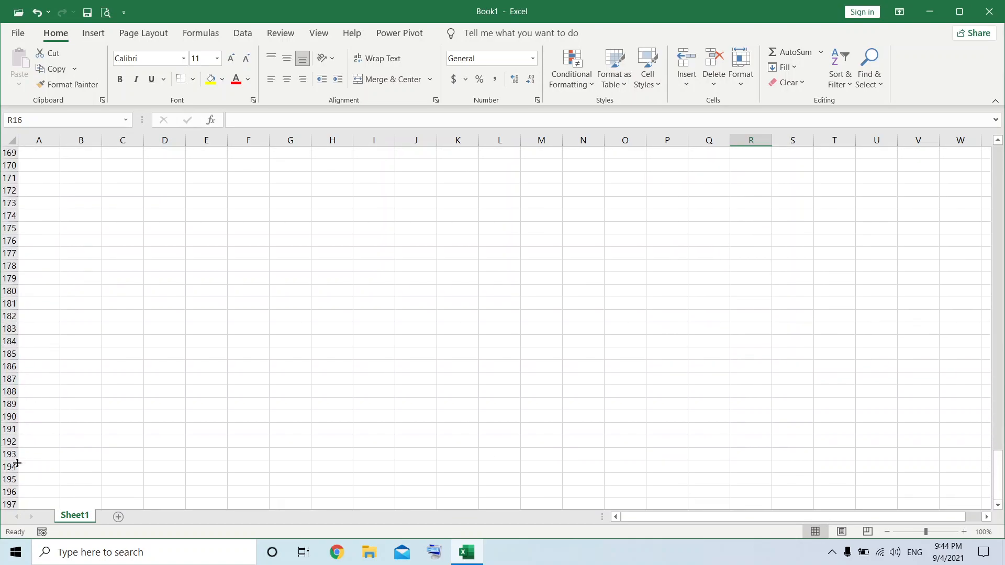
scroll(17, 464, up, 12)
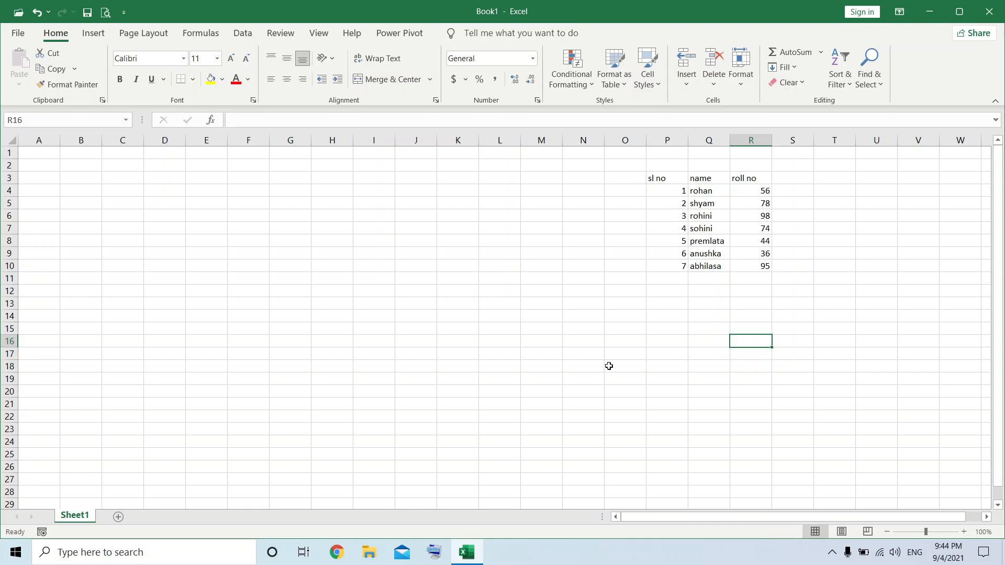
click(588, 83)
click(592, 85)
click(715, 326)
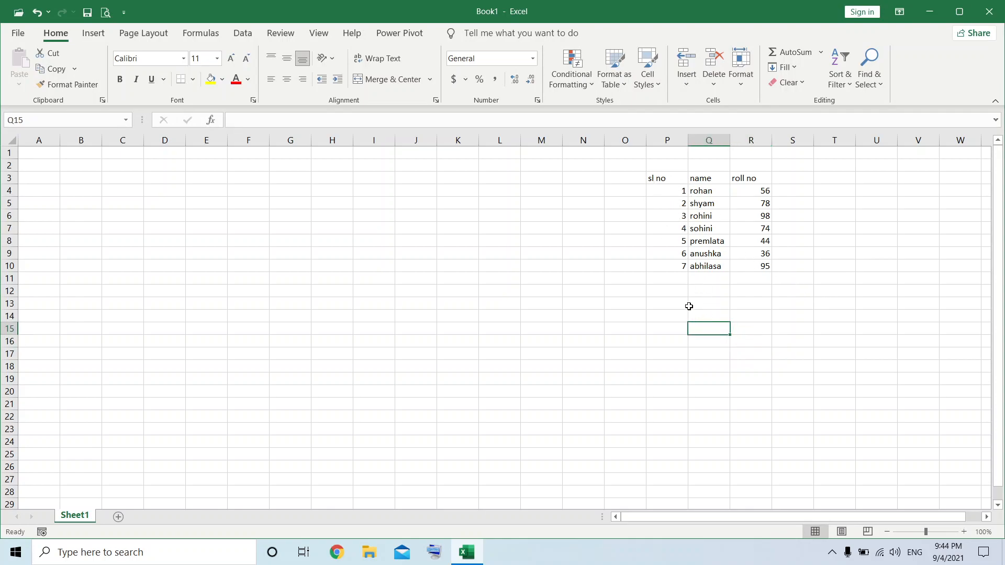
click(668, 191)
click(686, 383)
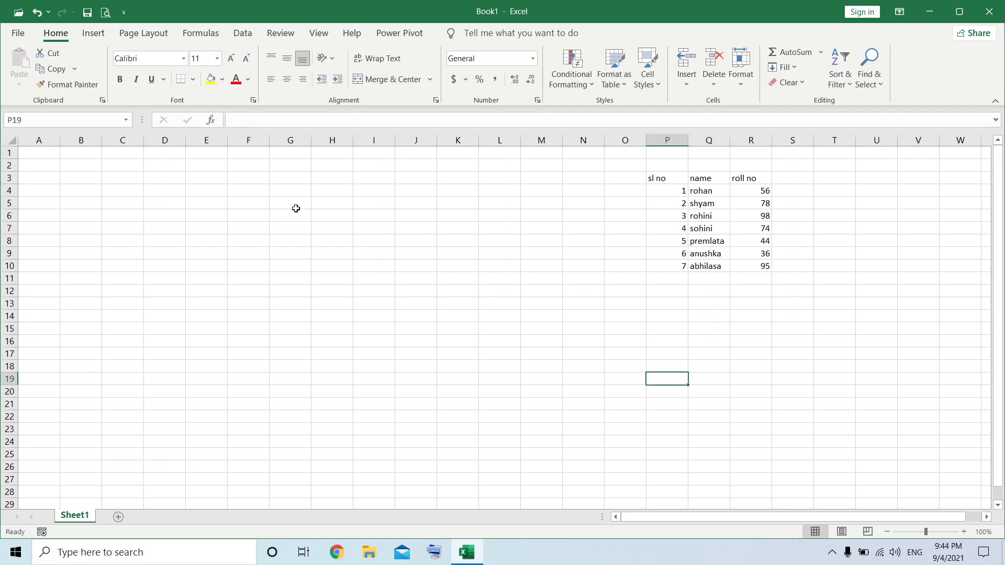
Enter the labels "number" in E4 and "alphabet" in E5.
click(192, 191)
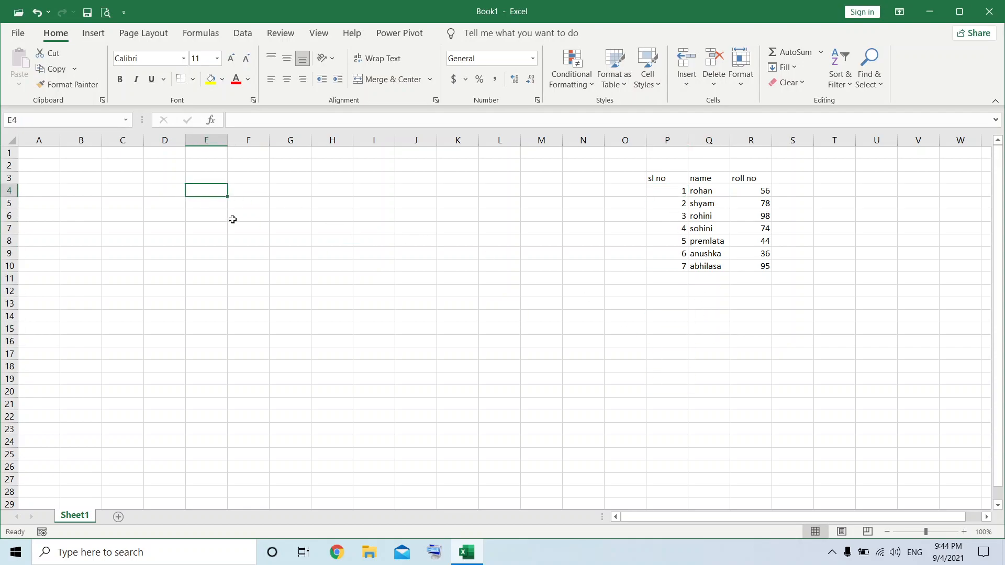
text(number)
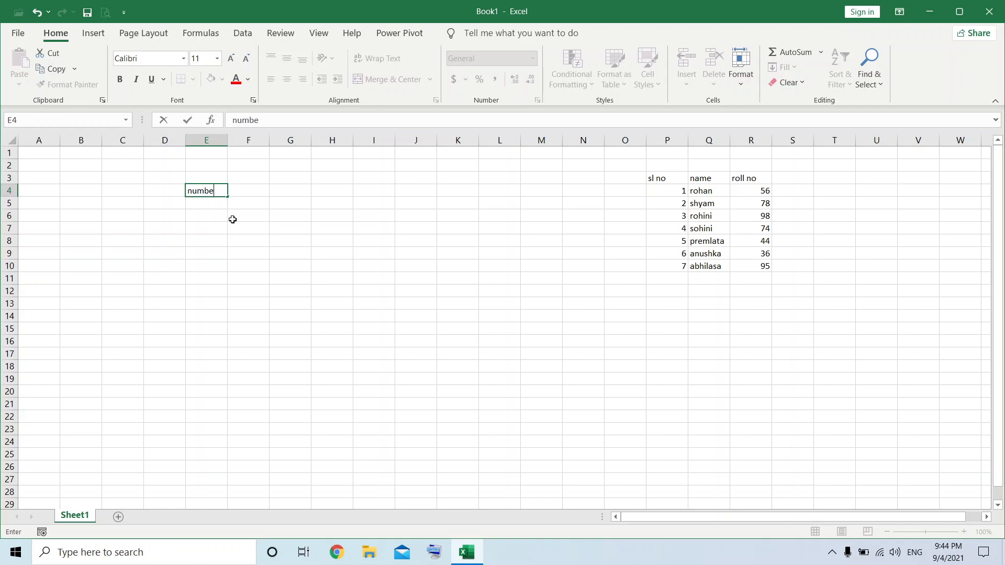
key(Return)
text(alphabe)
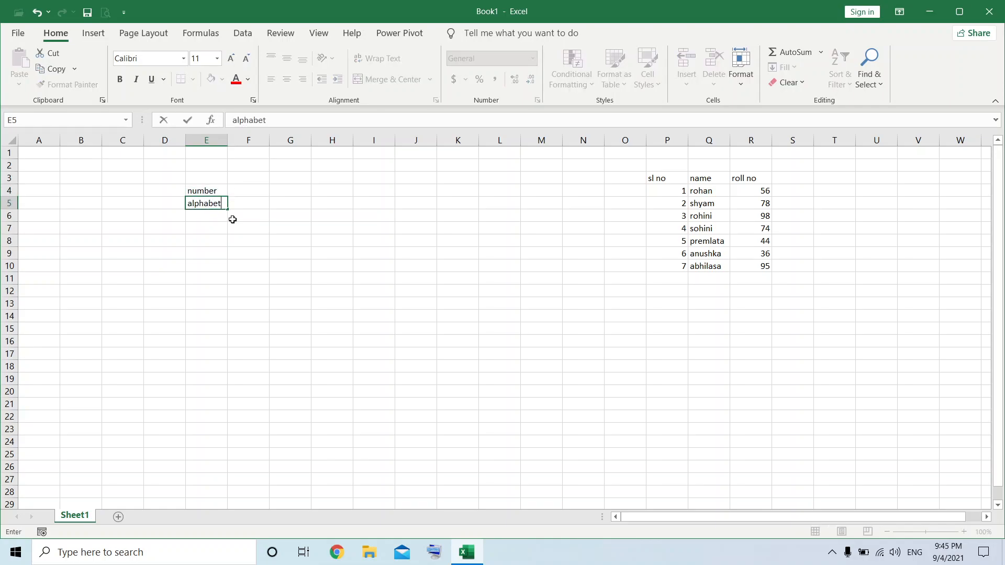
text(t)
key(Return)
Enter "right aling" in F4 beside "number" and "left align" in F5 beside "alphabet".
key(Up)
key(Right)
key(Up)
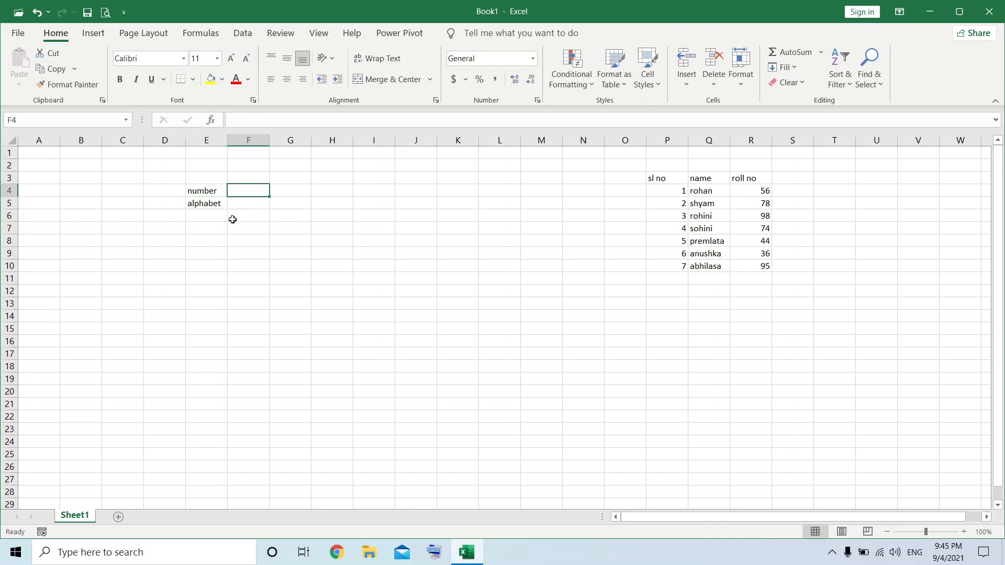
text(right)
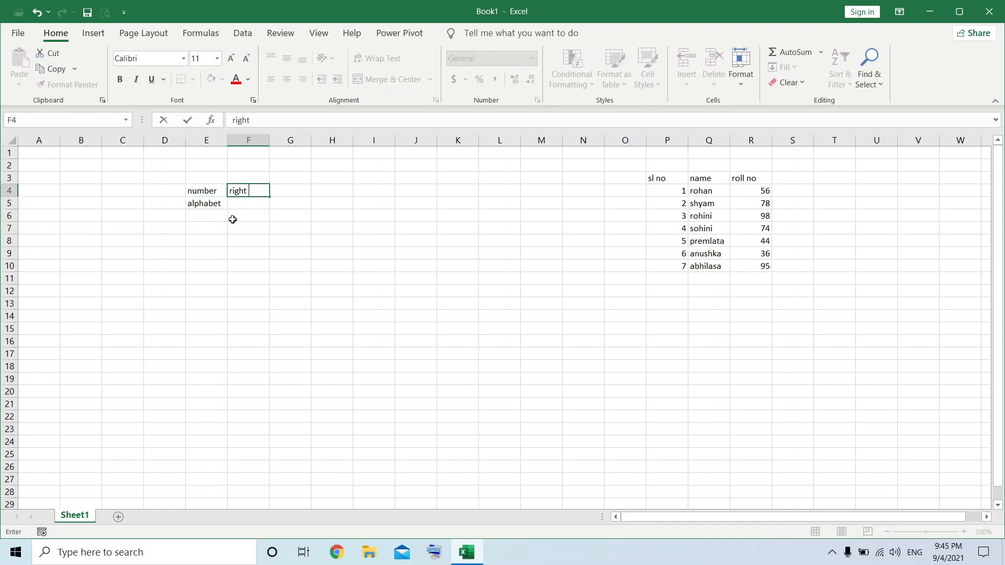
text( aling)
key(Return)
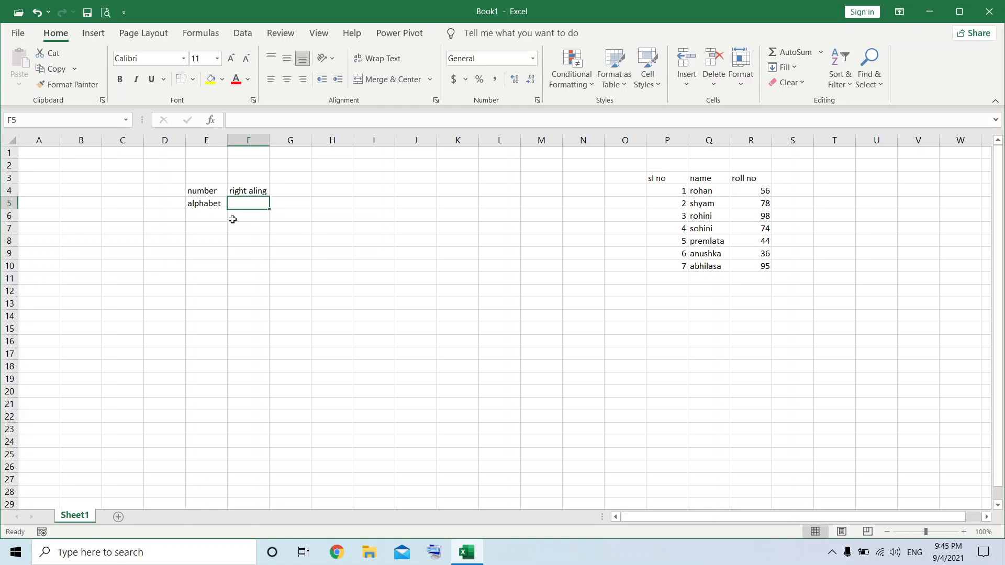
text(left align)
key(Return)
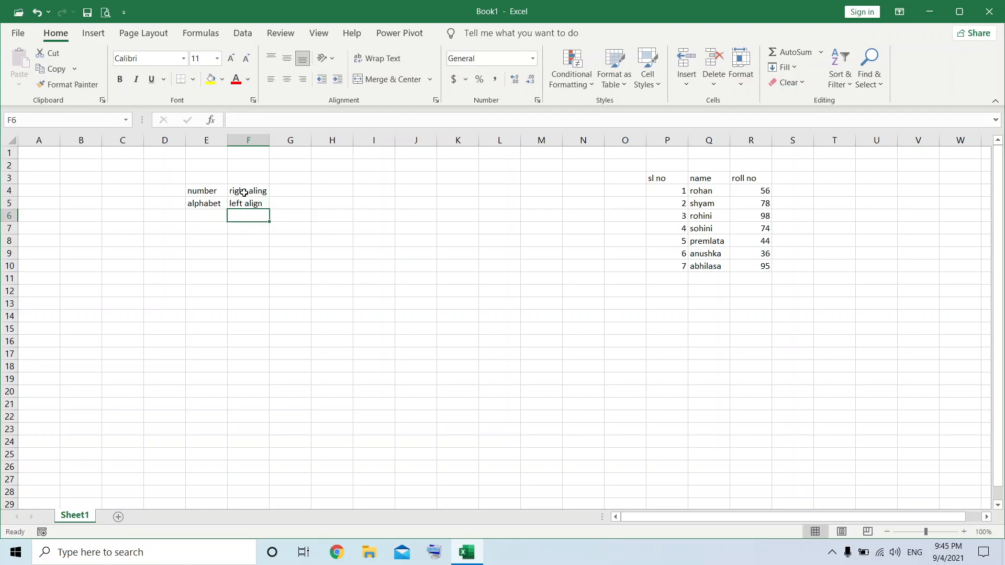
Fill the "number" row E4:F4 with yellow and the "alphabet" row E5:F5 with light blue.
drag(216, 192, 249, 204)
click(211, 79)
click(205, 205)
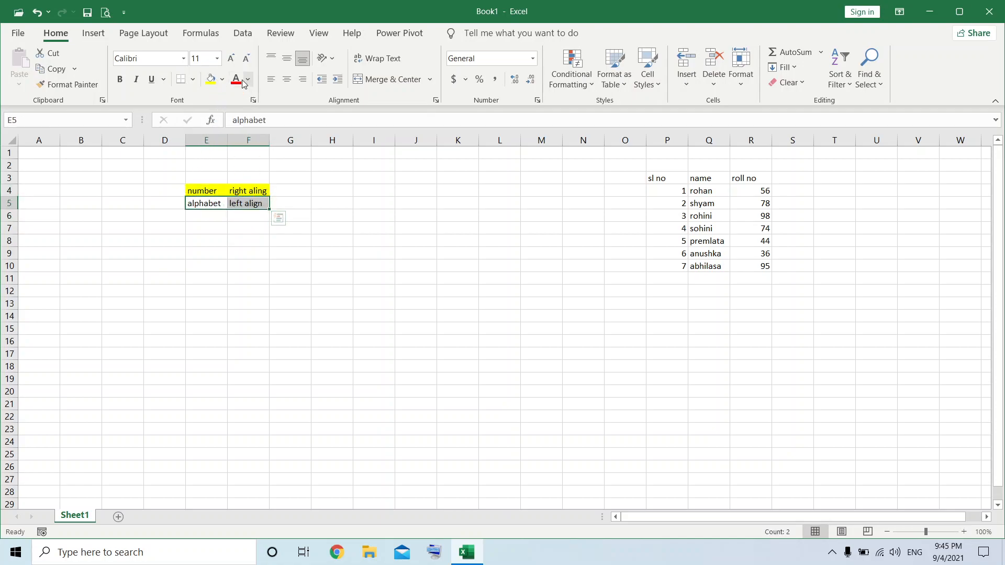
click(225, 81)
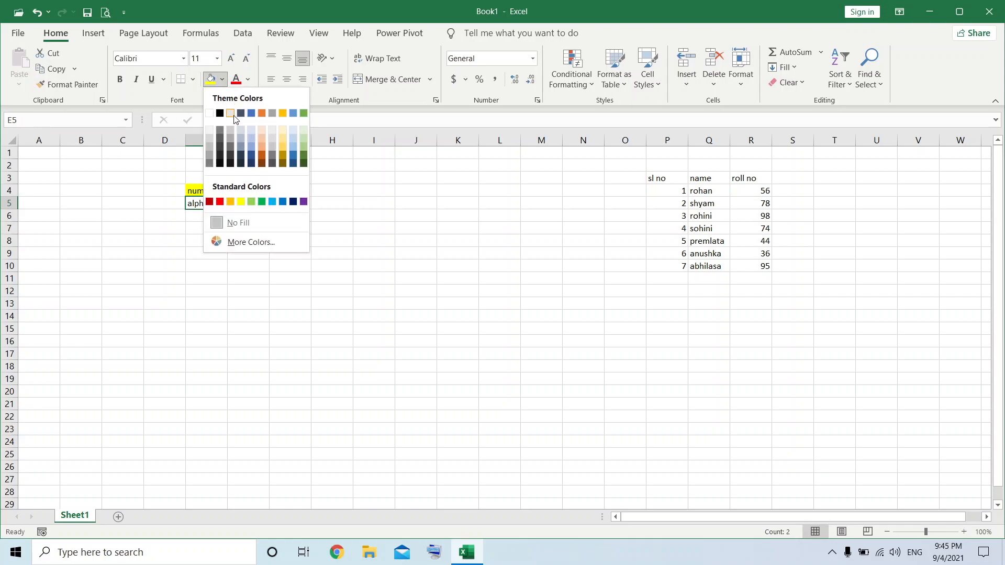
click(252, 146)
click(416, 228)
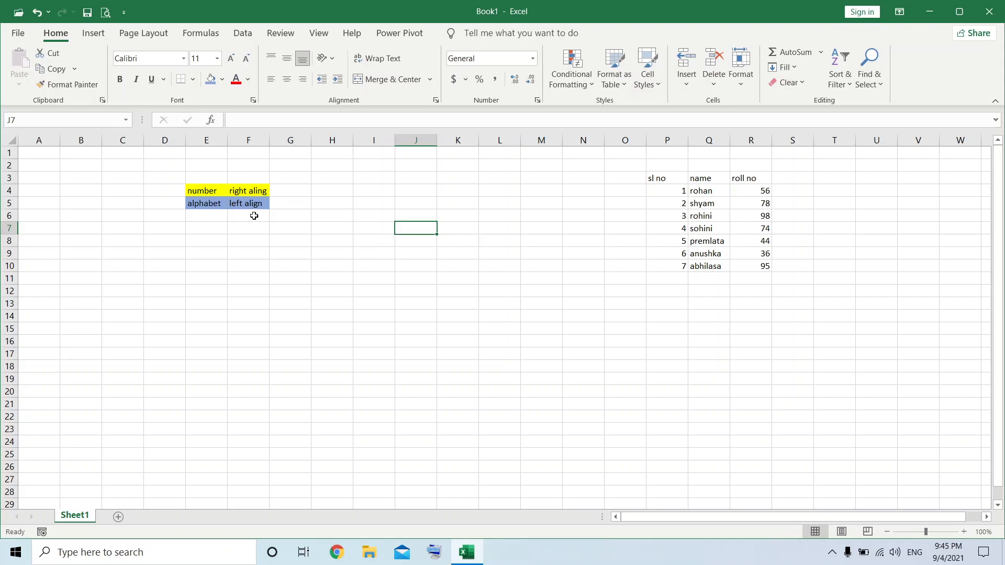
Make the alignment notes in E4:F5 bold and enlarge their font to size 16.
drag(196, 190, 251, 205)
click(120, 82)
click(232, 59)
click(233, 61)
click(373, 297)
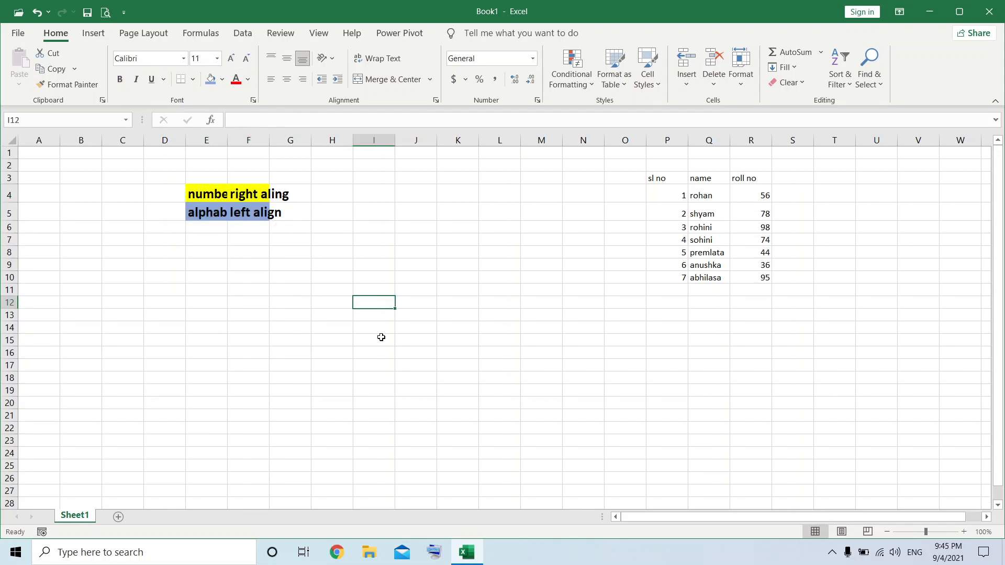
click(366, 394)
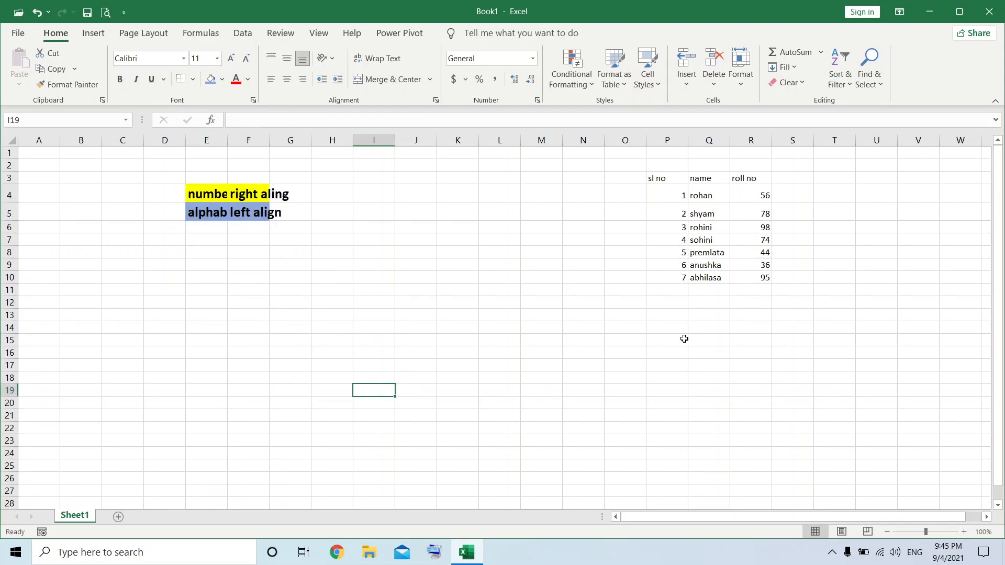
Widen column F so the enlarged alignment notes fit inside their colored cells.
click(685, 200)
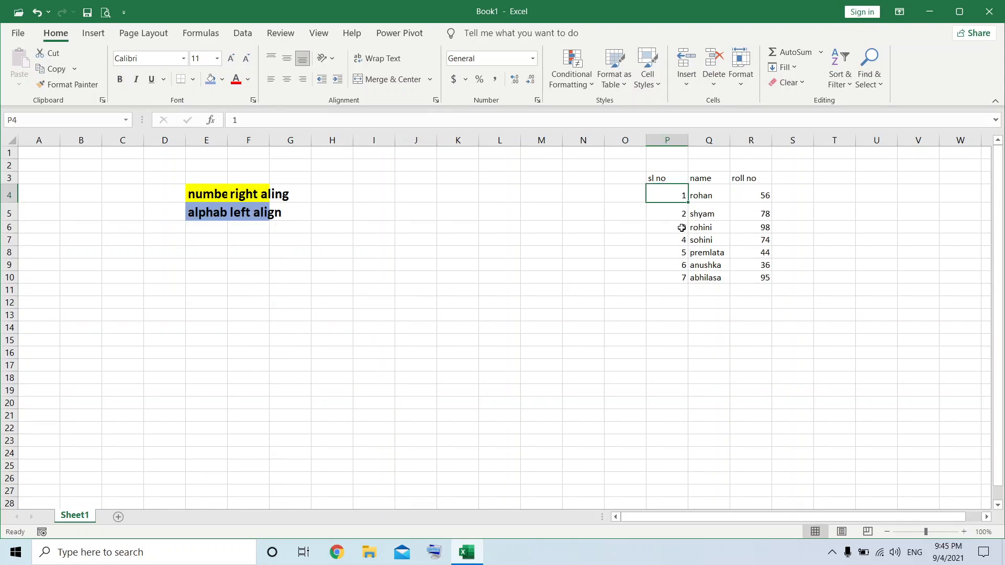
click(684, 291)
drag(269, 141, 318, 146)
click(392, 298)
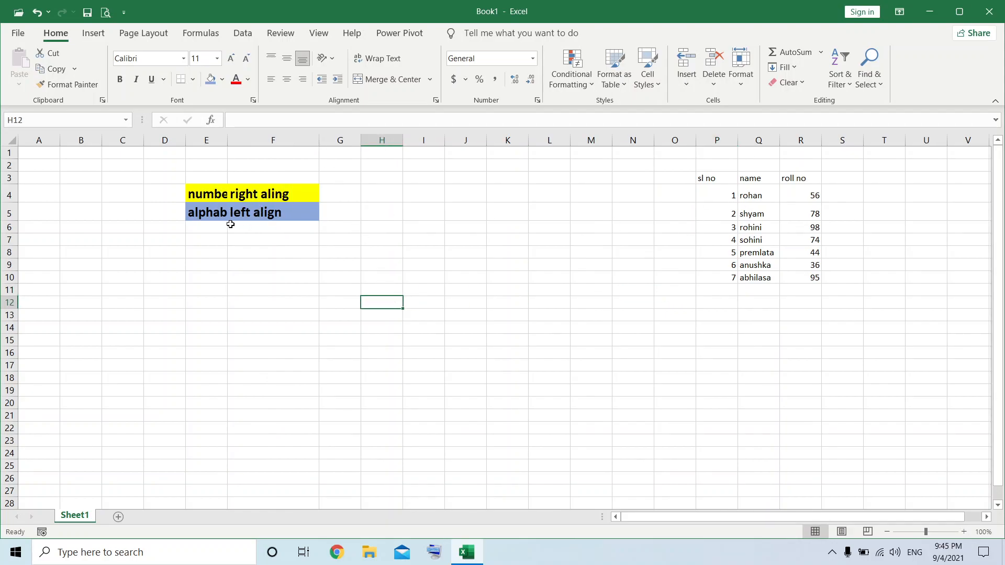
Widen column Q, which holds the names, to roughly three times its width.
drag(756, 197, 765, 279)
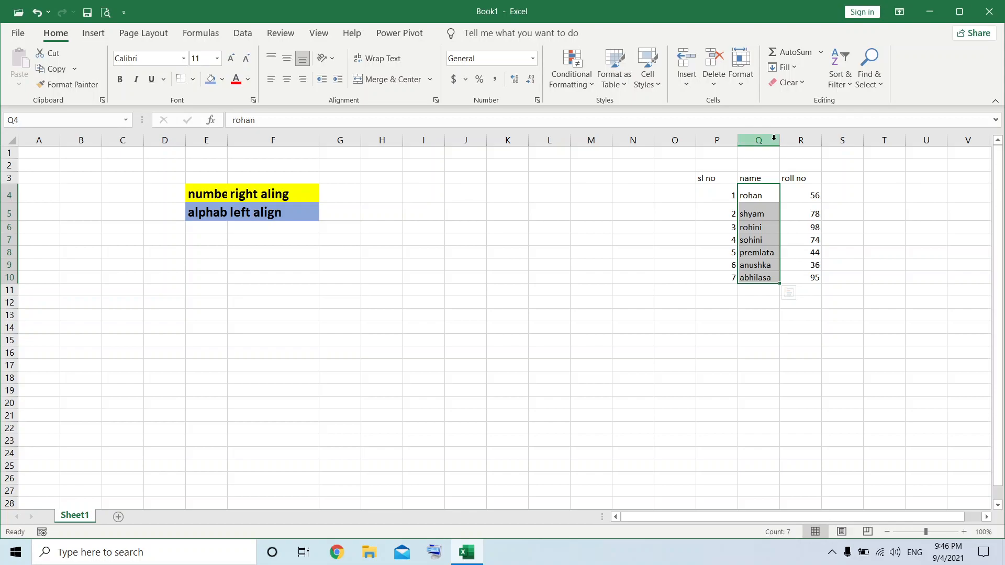
drag(780, 140, 860, 142)
click(813, 354)
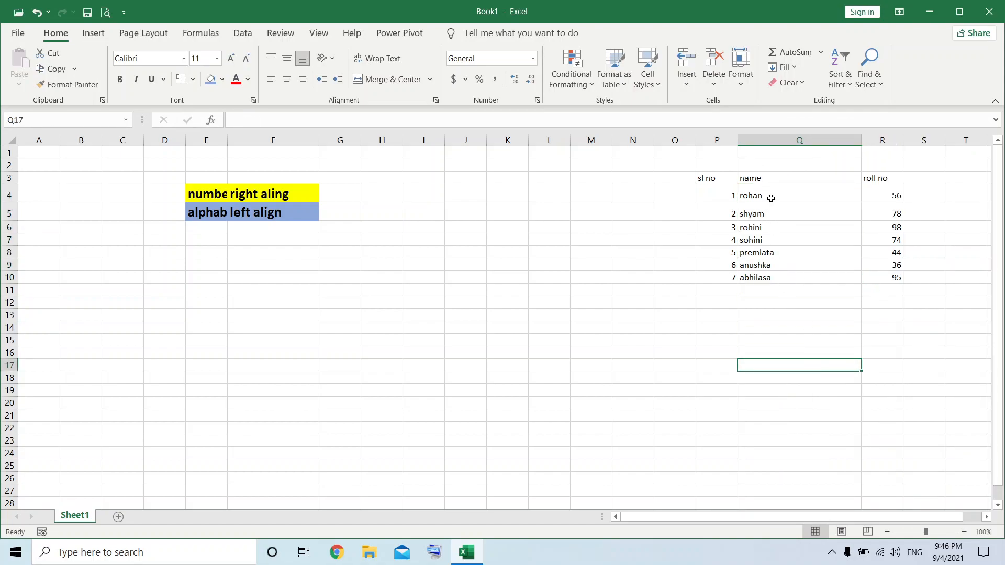
click(877, 196)
click(898, 288)
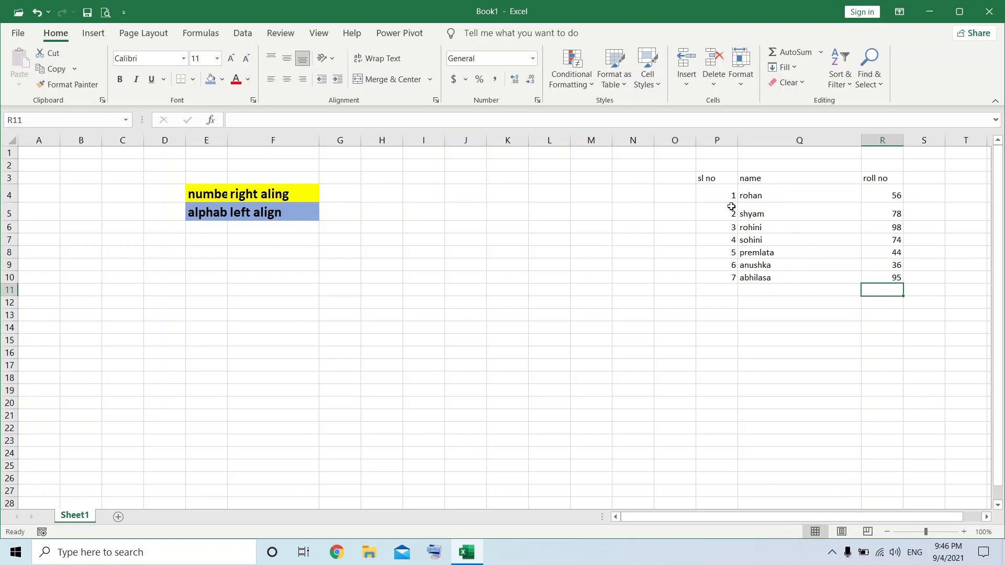
drag(764, 193, 768, 277)
click(782, 335)
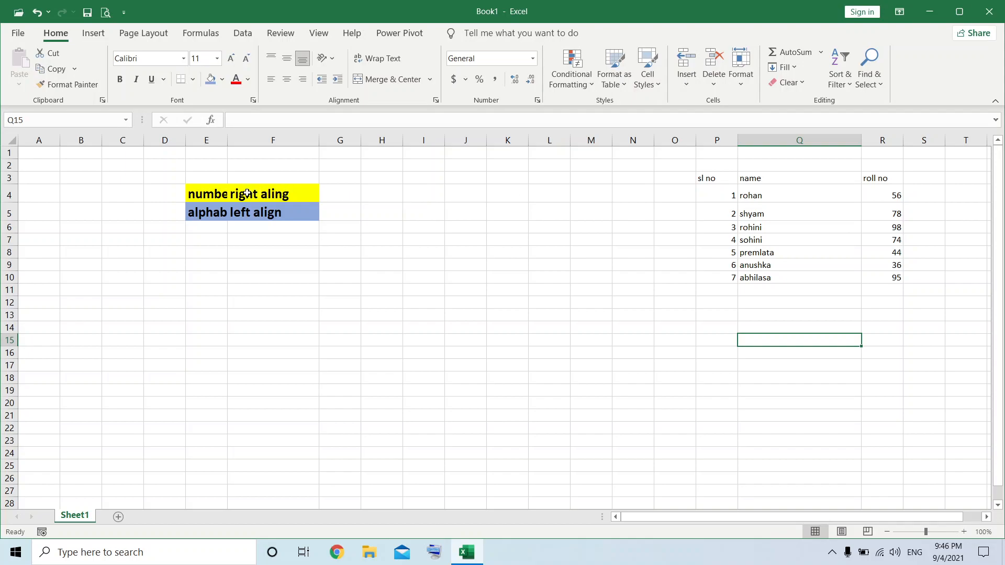
drag(247, 194, 236, 347)
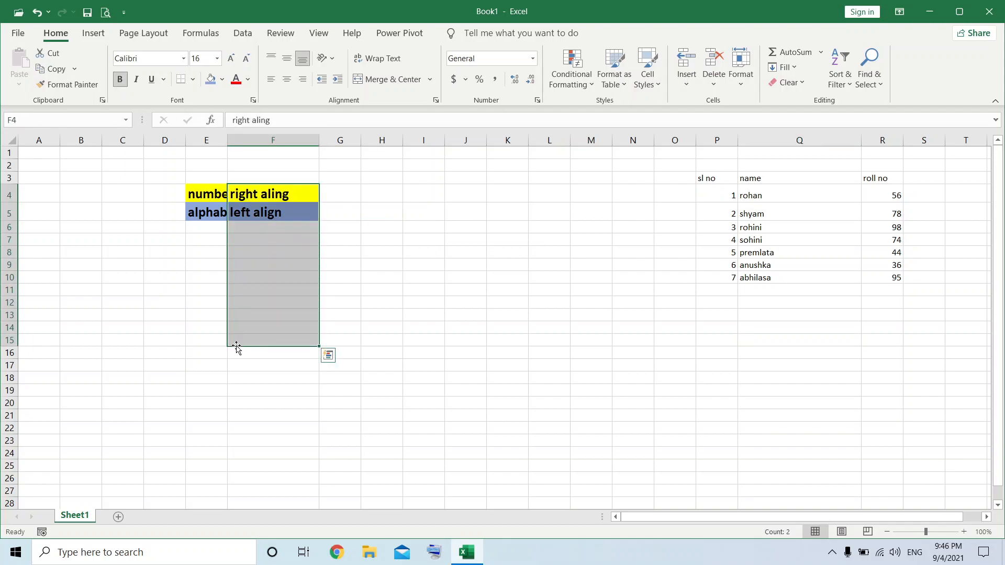
click(238, 378)
drag(247, 252, 265, 440)
click(269, 441)
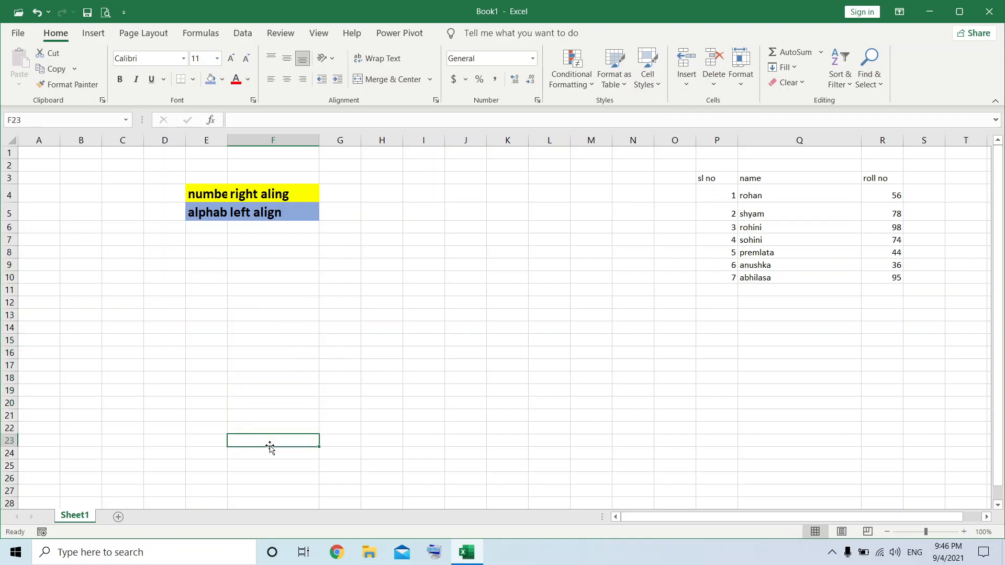
click(208, 216)
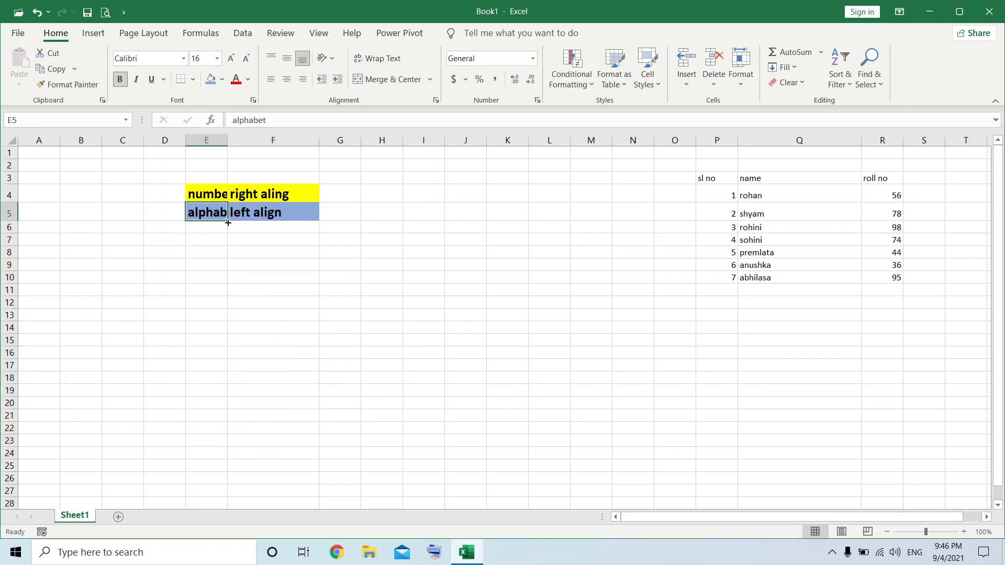
drag(210, 215, 200, 338)
click(199, 338)
click(197, 209)
click(209, 253)
Copy "alphabet" from E5 down through E23 with the fill handle.
click(217, 218)
drag(228, 220, 222, 443)
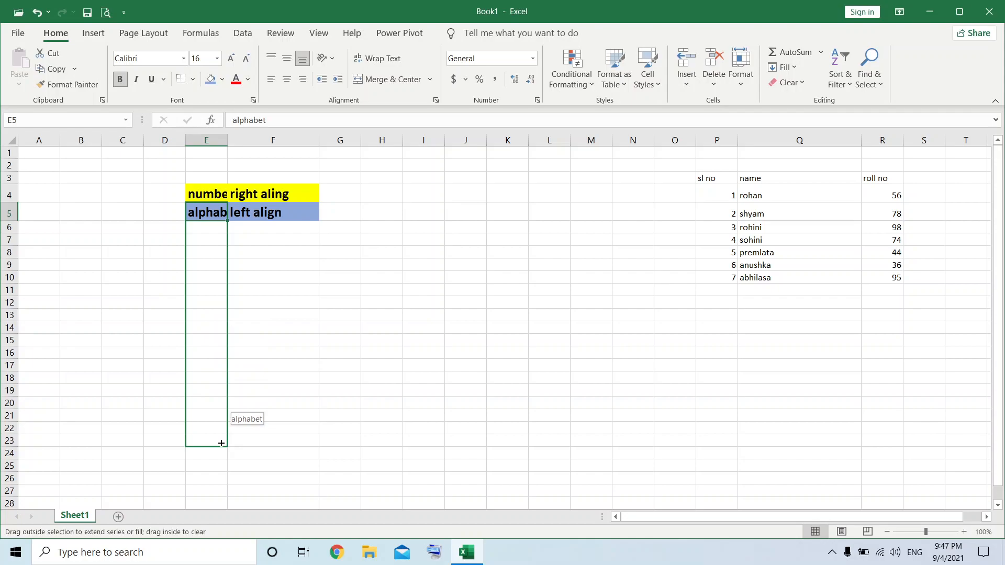
drag(221, 443, 221, 444)
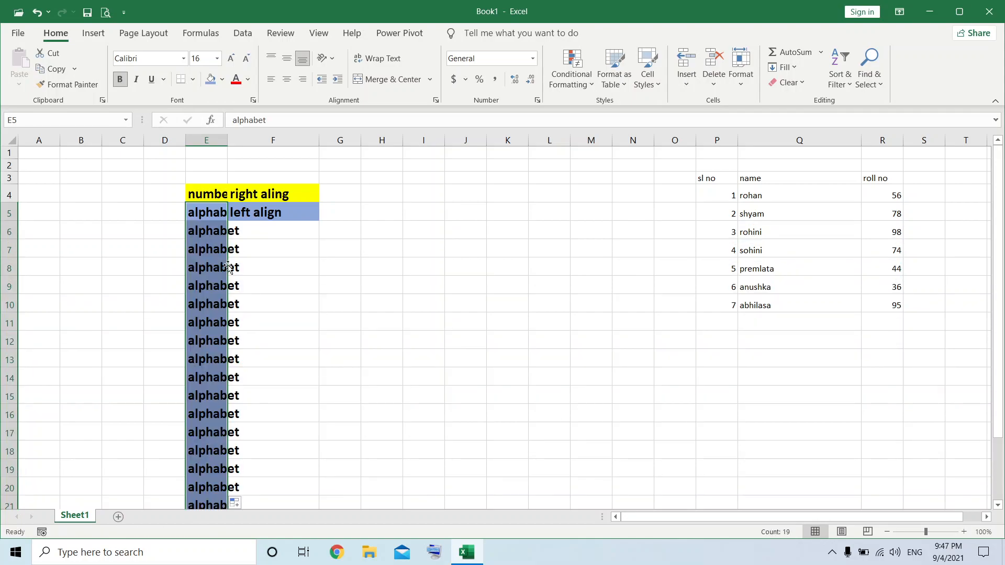
Widen column E so the "number" and "alphabet" labels fit, trimming the excess width.
drag(228, 141, 356, 150)
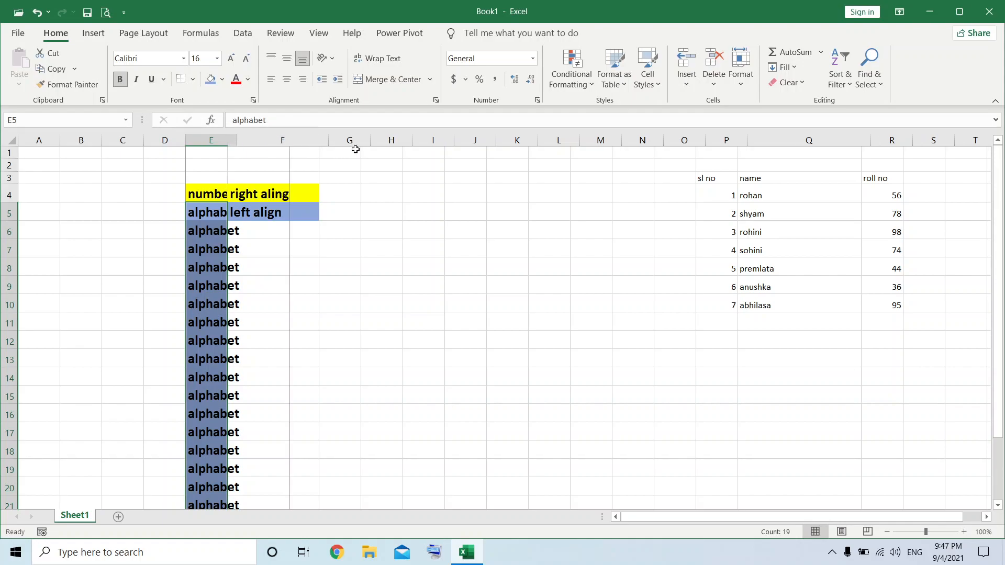
click(400, 282)
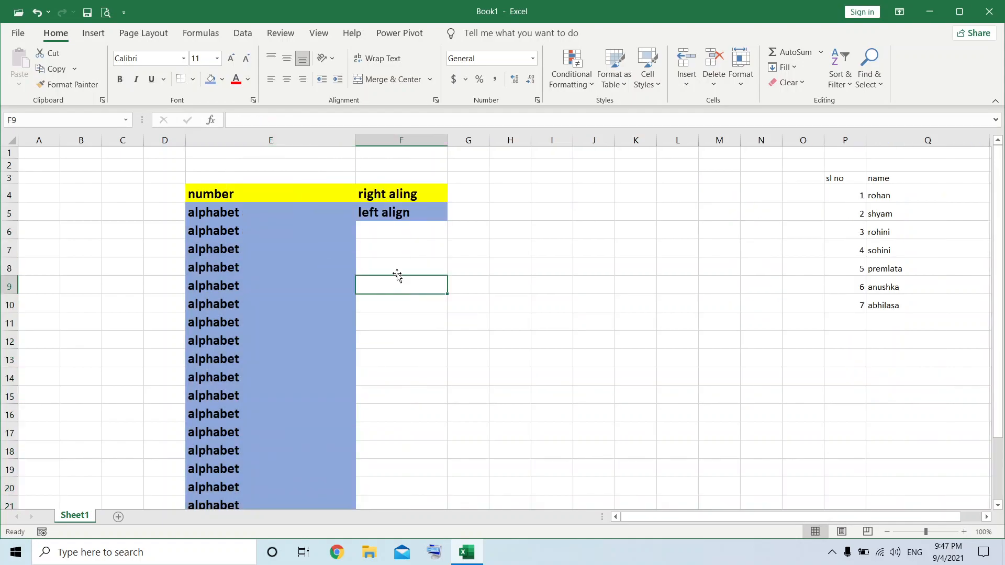
drag(356, 146, 301, 144)
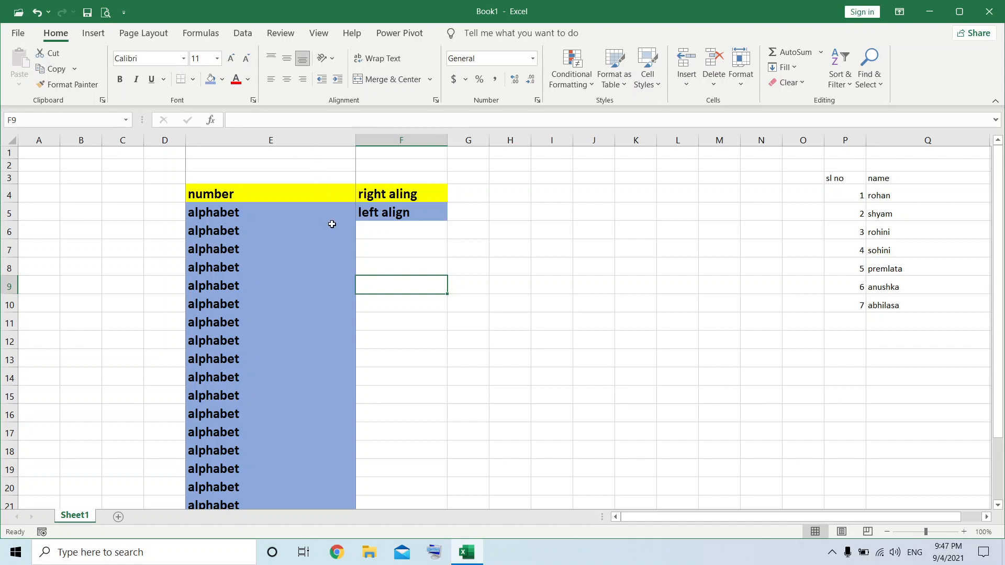
scroll(314, 277, down, 3)
scroll(283, 282, up, 3)
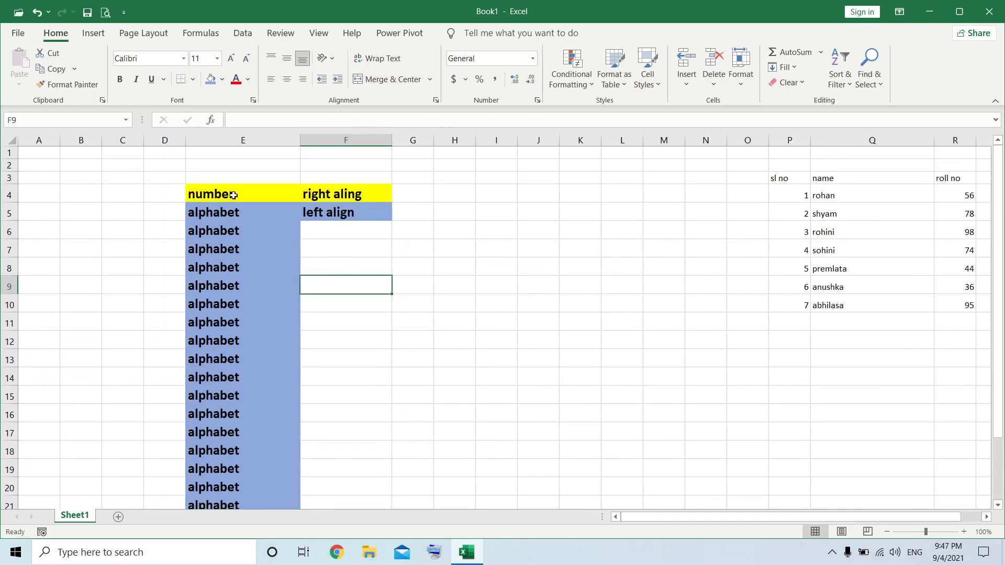
Copy "left align" from F5 down through F21 with the fill handle.
click(356, 211)
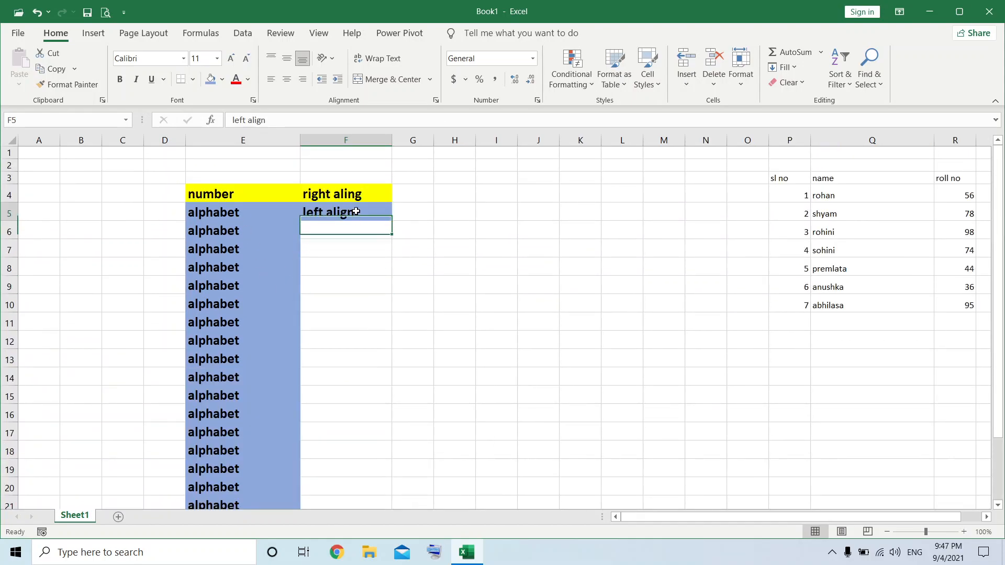
drag(391, 221, 393, 504)
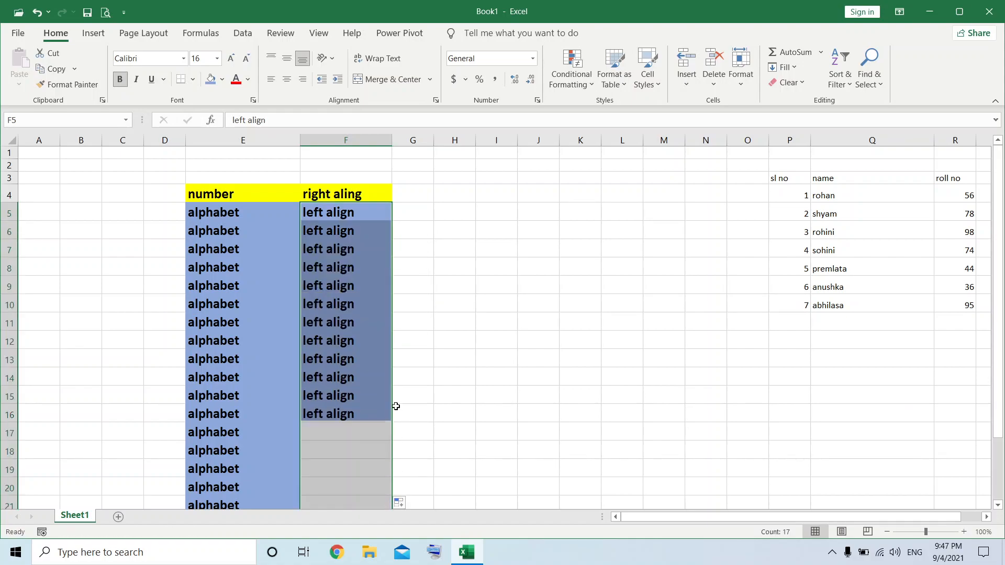
click(462, 402)
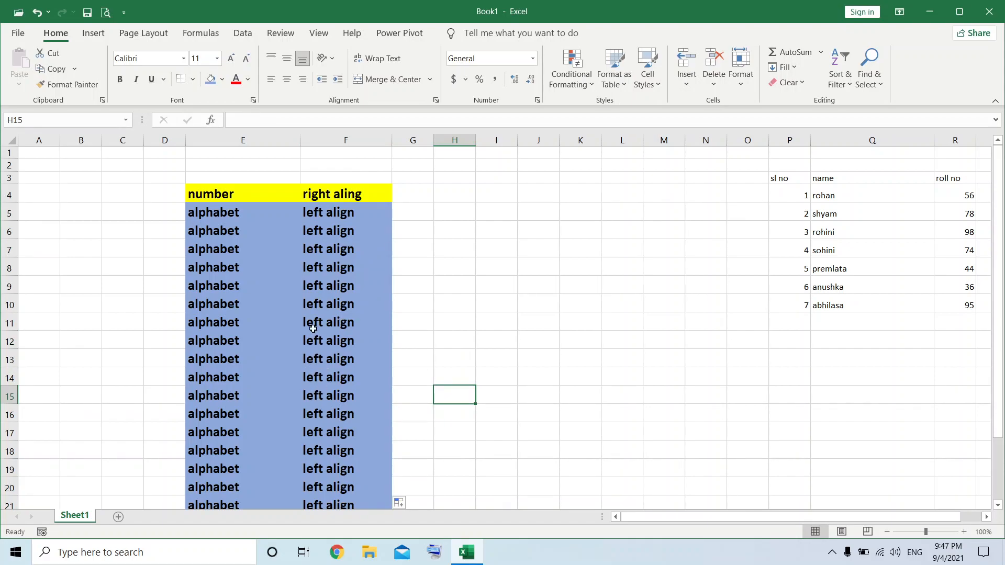
Undo the fills in columns E and F and the width changes to column E.
click(37, 13)
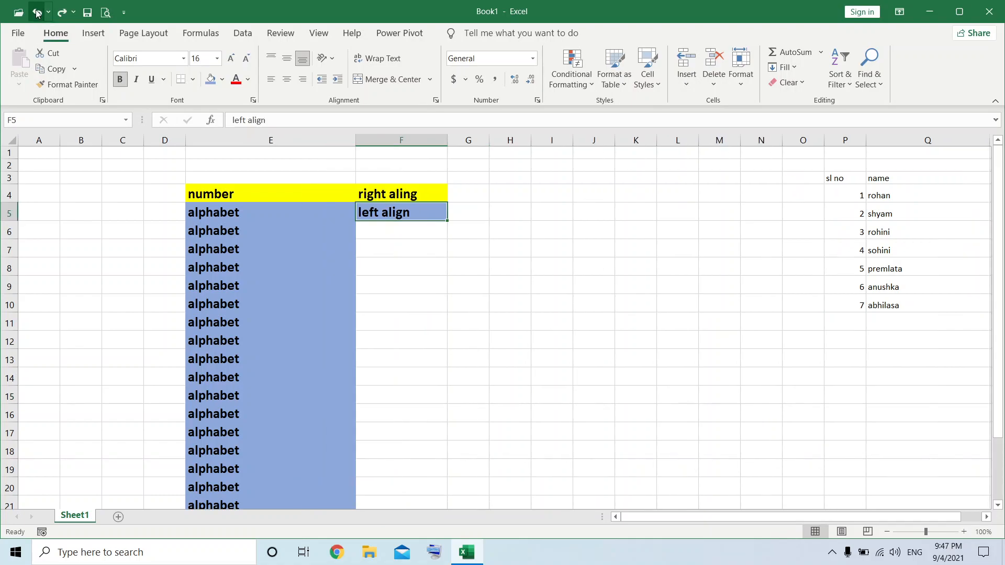
click(37, 13)
click(36, 14)
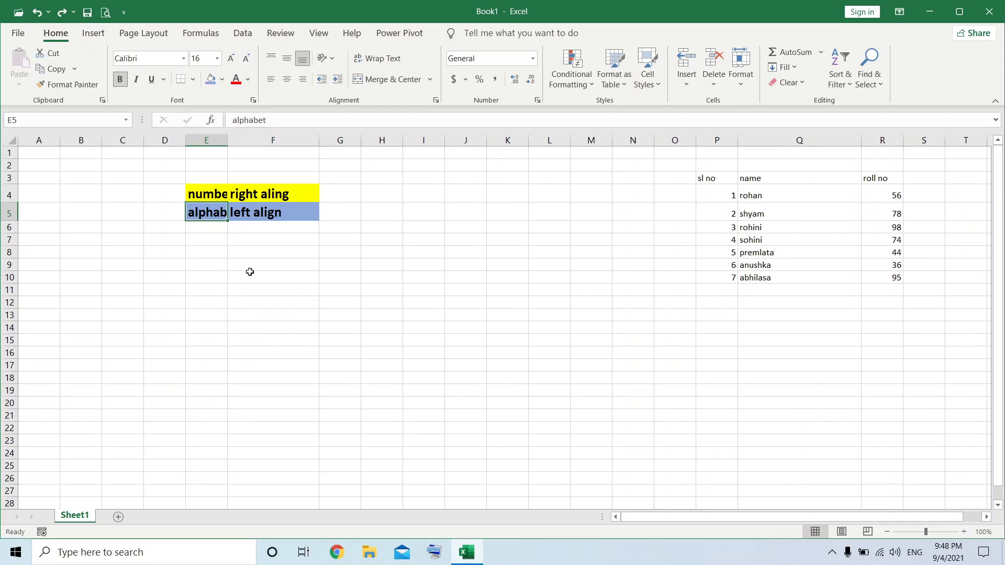
click(238, 289)
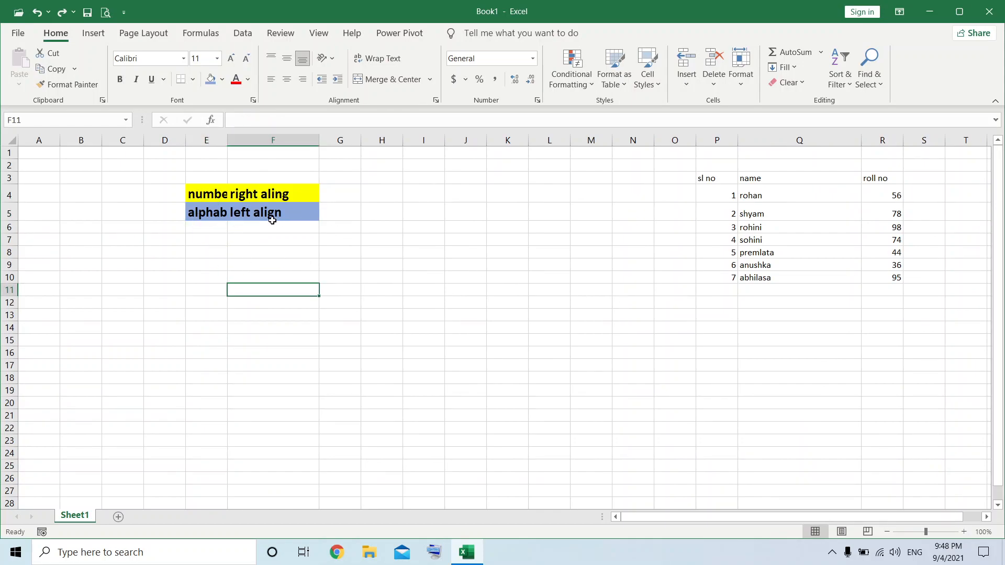
drag(203, 212, 204, 403)
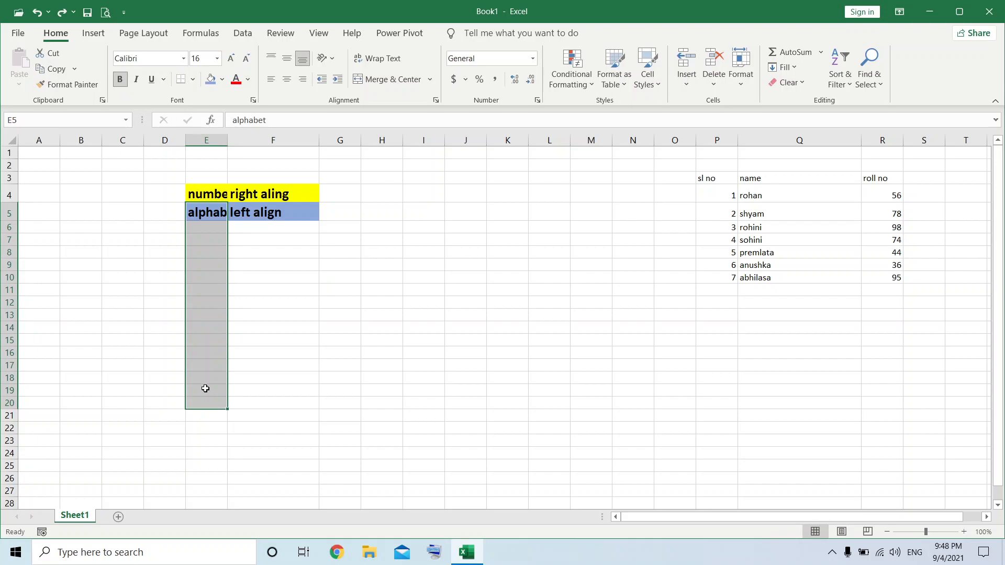
click(204, 430)
drag(792, 194, 792, 281)
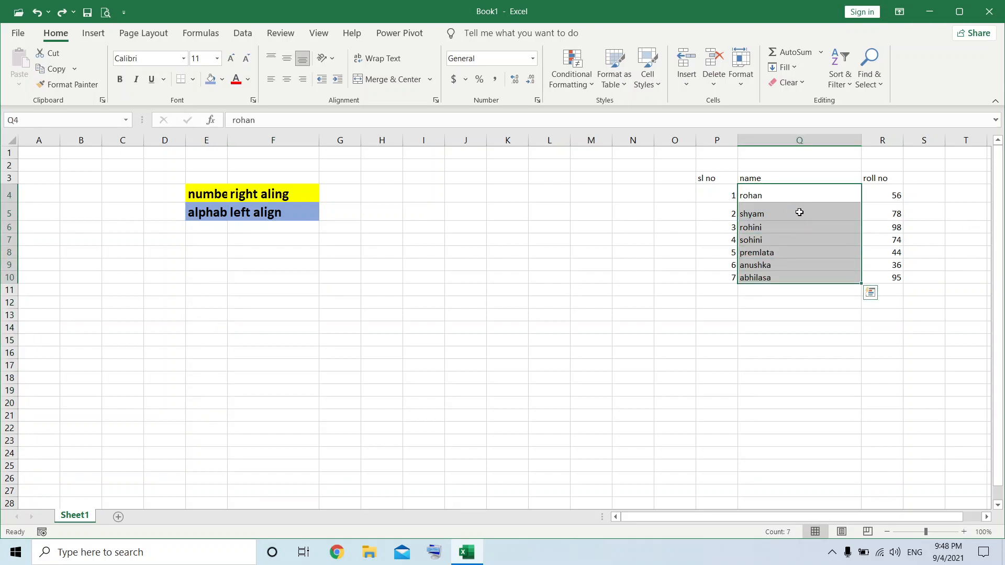
Try copying the name in Q4 down through Q17 with the fill handle.
click(801, 348)
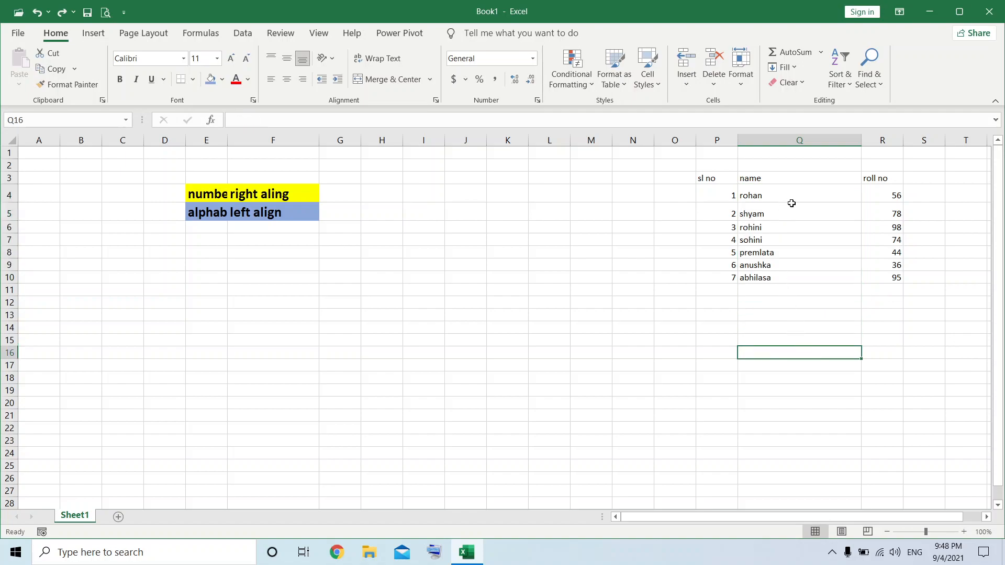
click(858, 197)
click(845, 275)
click(836, 201)
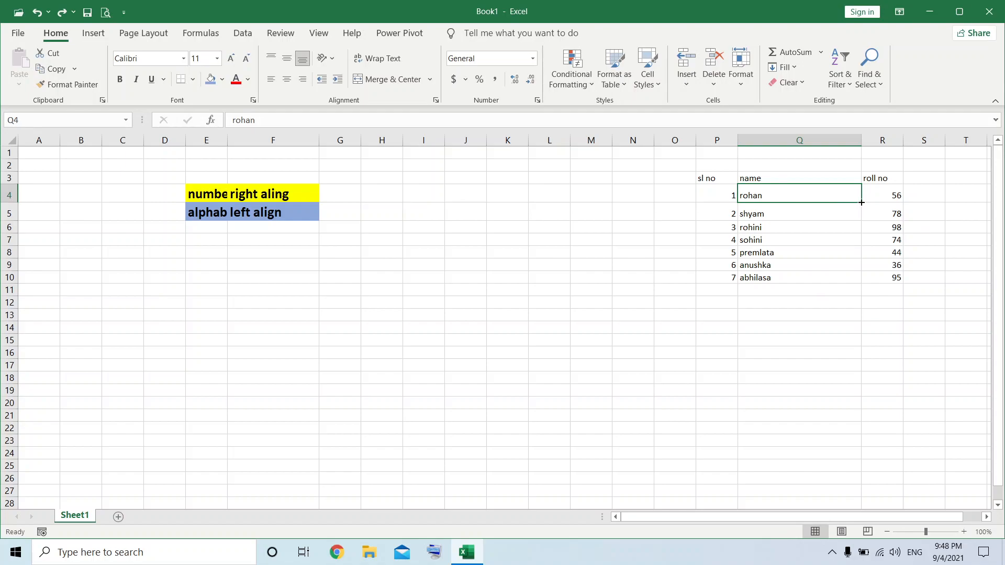
drag(861, 202, 865, 369)
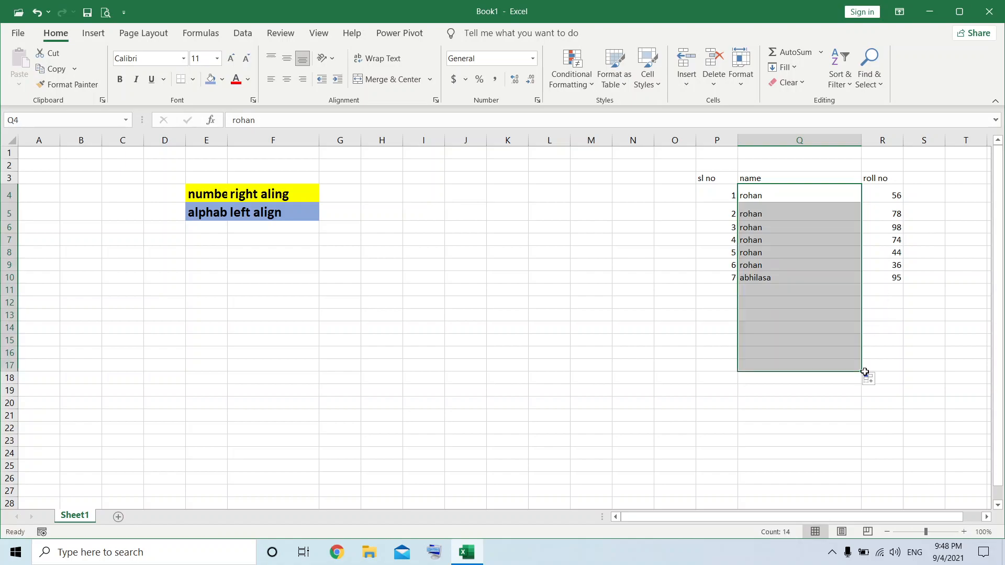
click(827, 448)
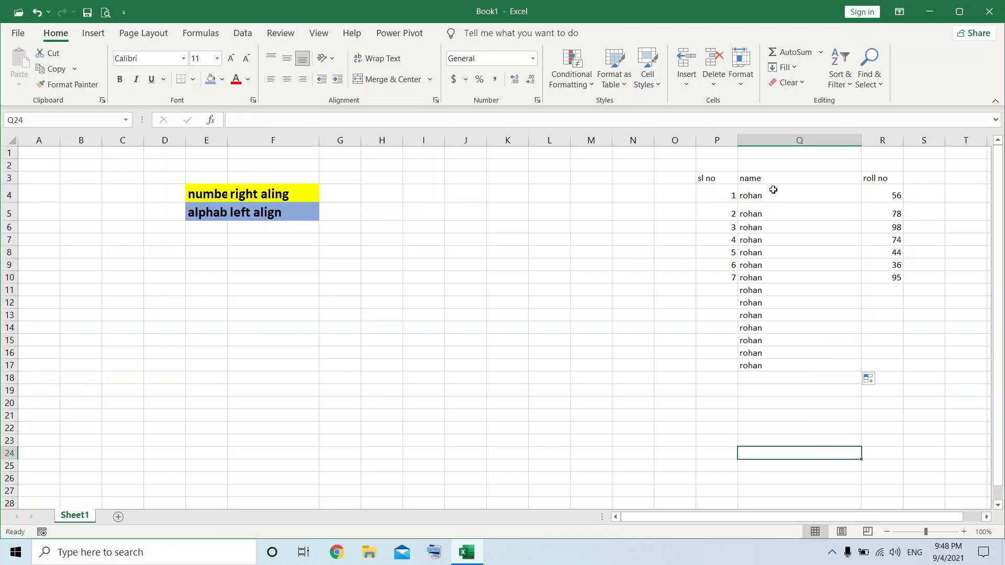
key(ctrl+z)
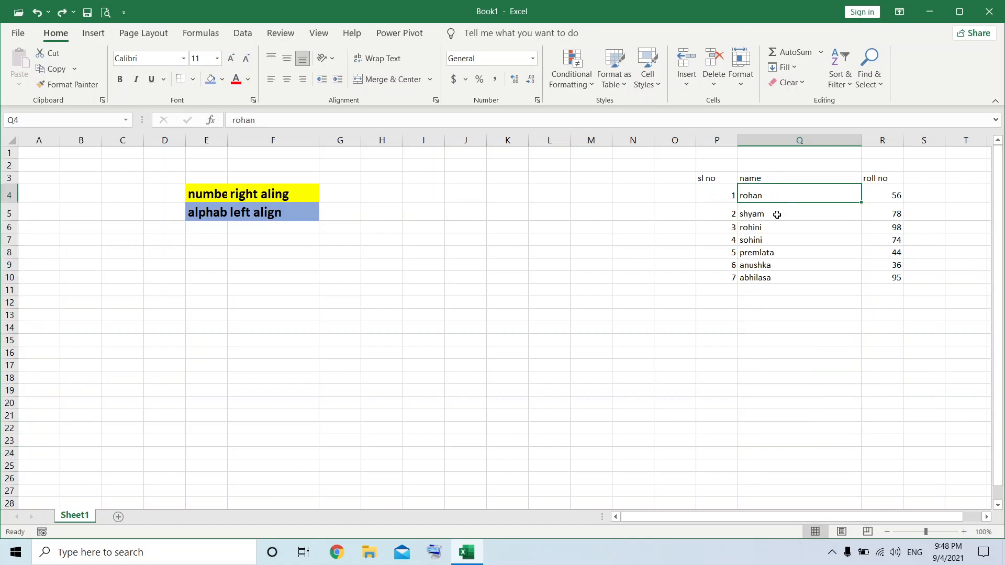
Try copying the name in Q6 down through Q27 with the fill handle.
click(792, 228)
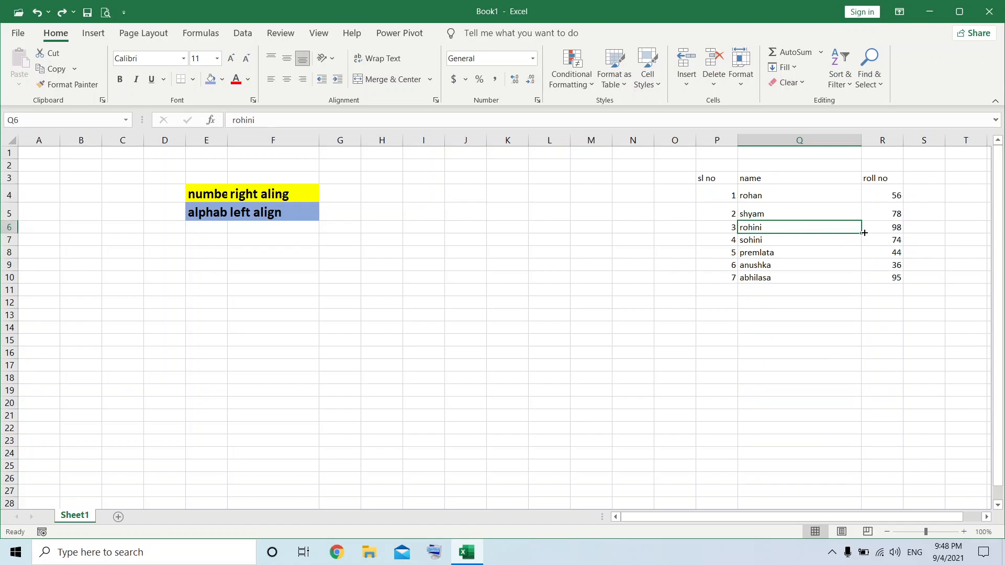
drag(862, 234, 837, 496)
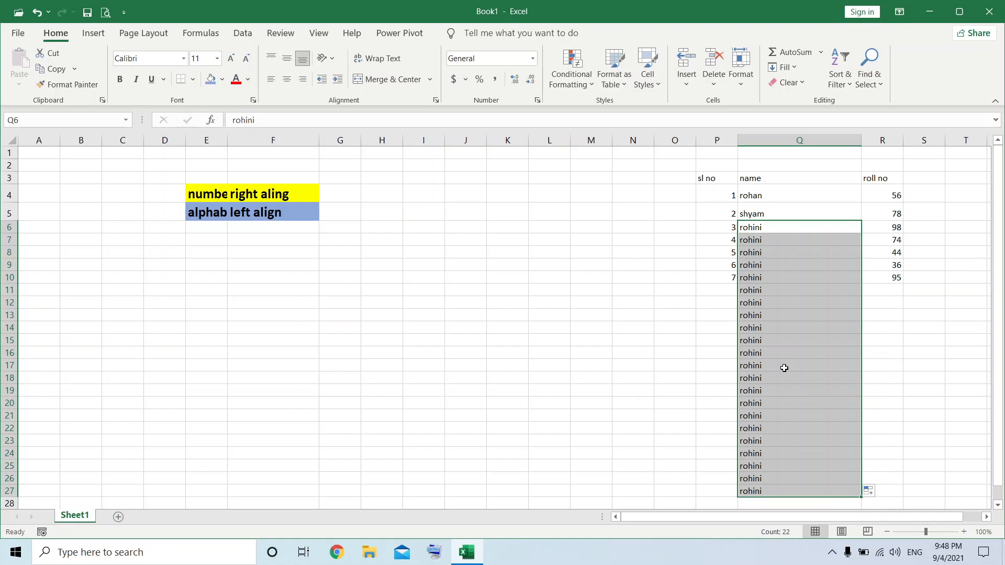
key(ctrl+z)
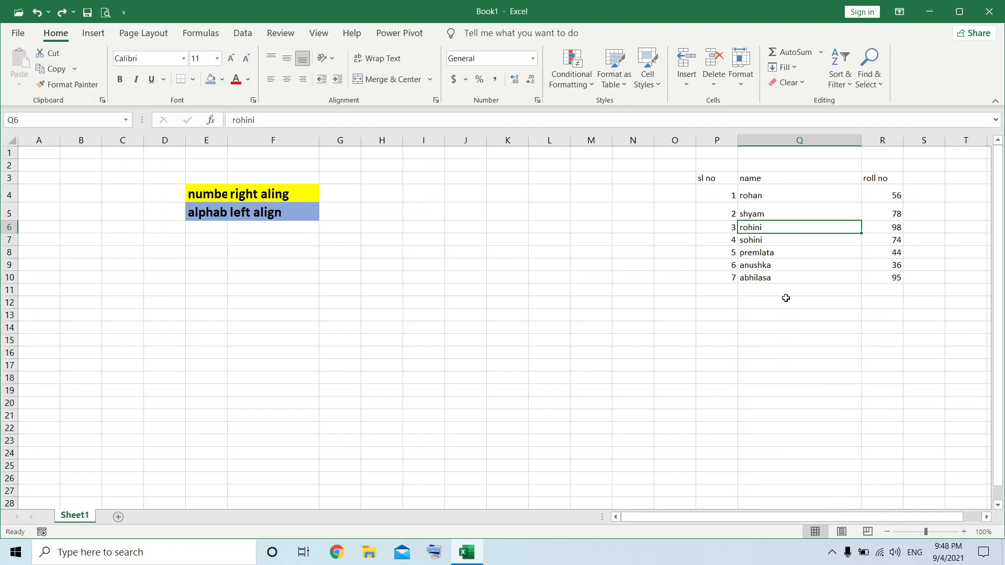
Fill the serial numbers from P4 down through P16 with the fill handle, using the Fill Series option.
click(727, 196)
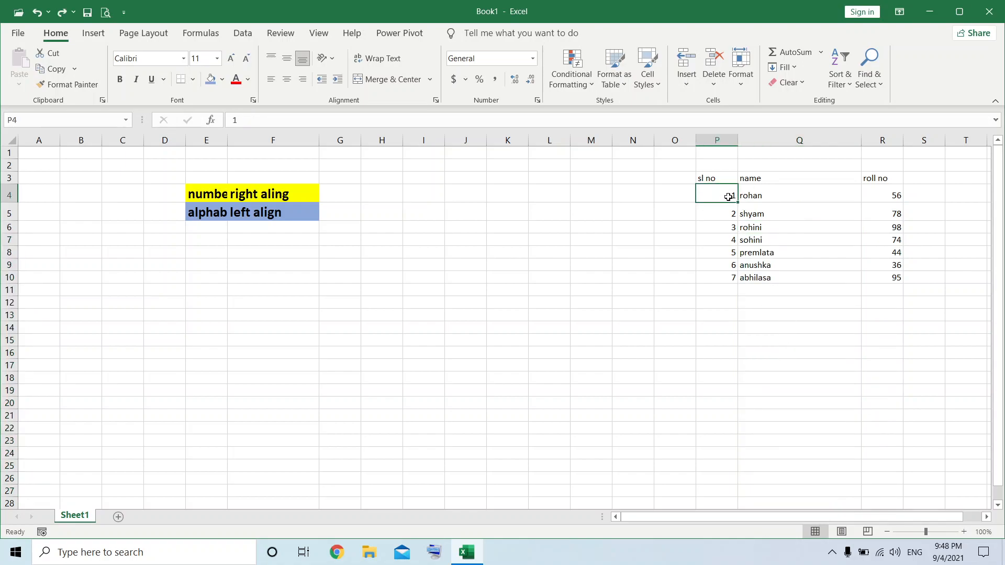
drag(737, 203, 738, 362)
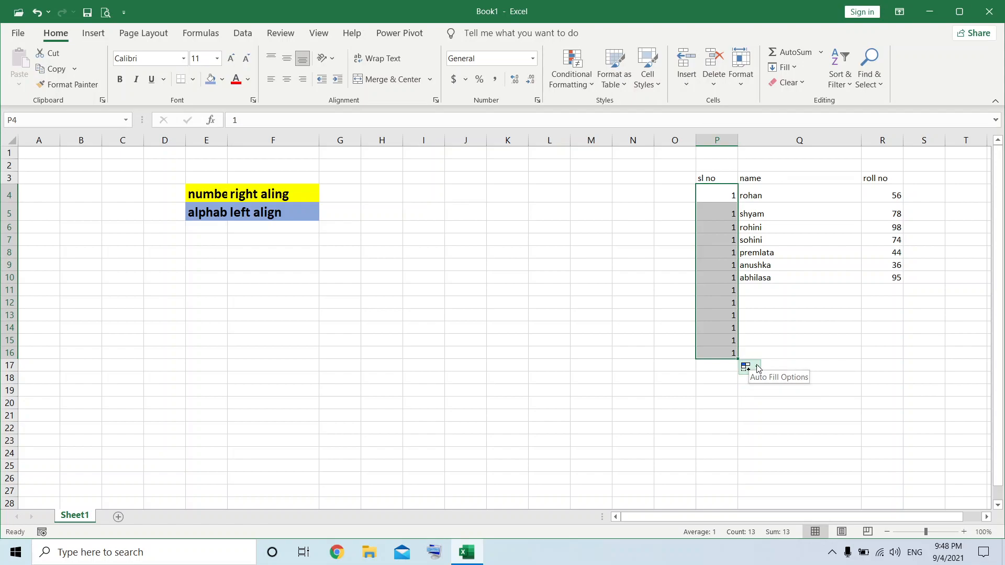
click(757, 368)
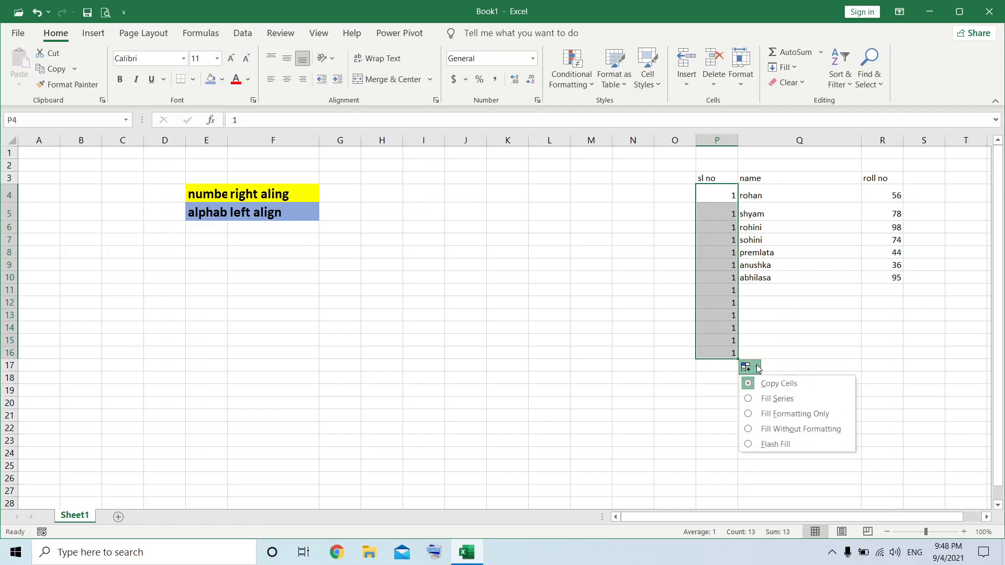
click(777, 398)
click(732, 430)
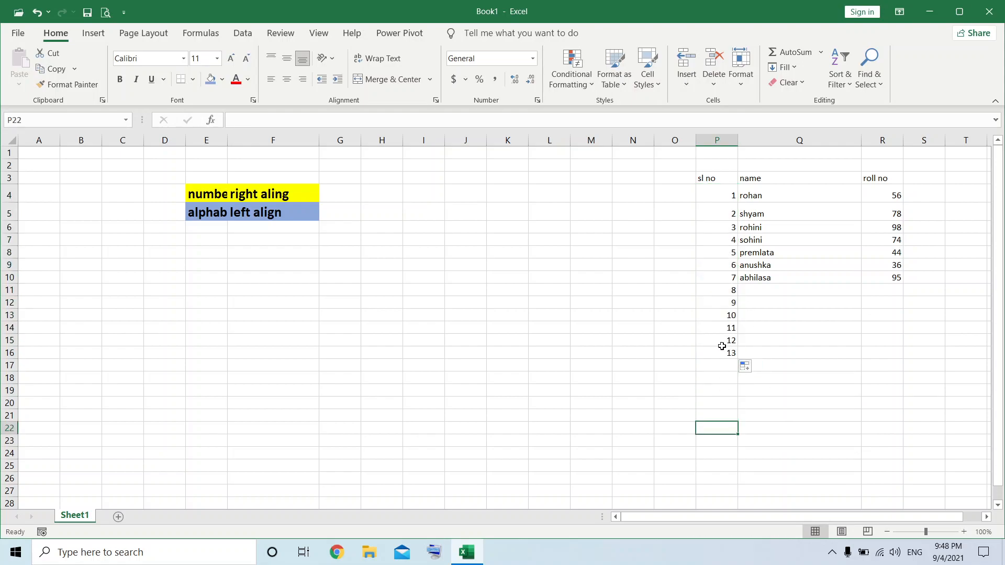
Extend the serial numbers from P16 down through P40 as a Fill Series.
click(722, 352)
drag(738, 359, 736, 480)
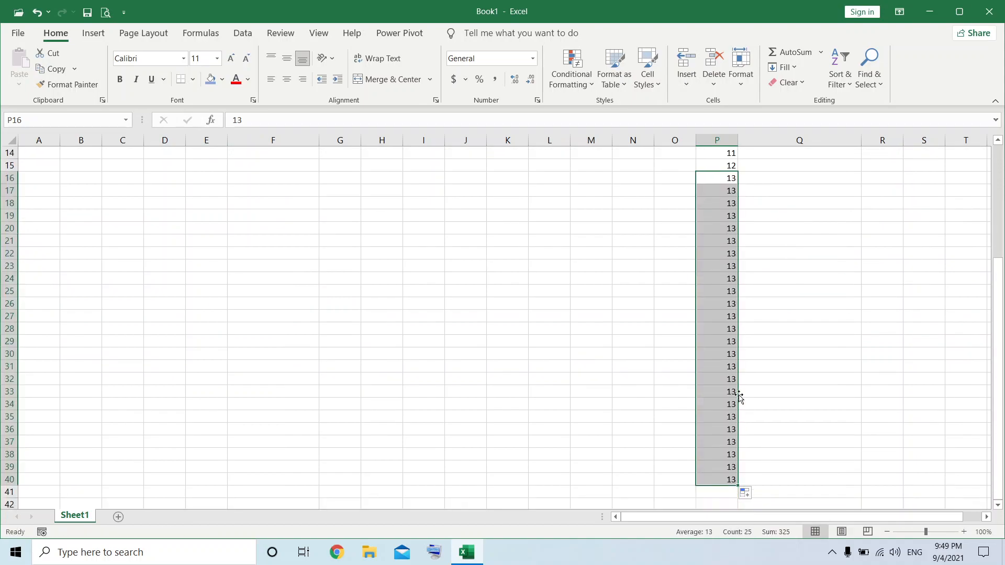
click(749, 495)
click(777, 432)
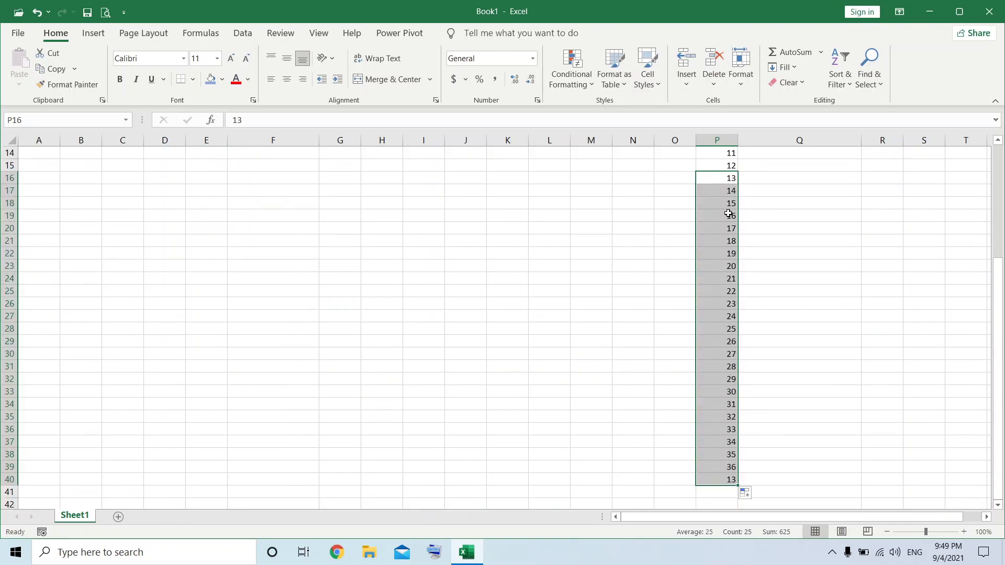
click(754, 328)
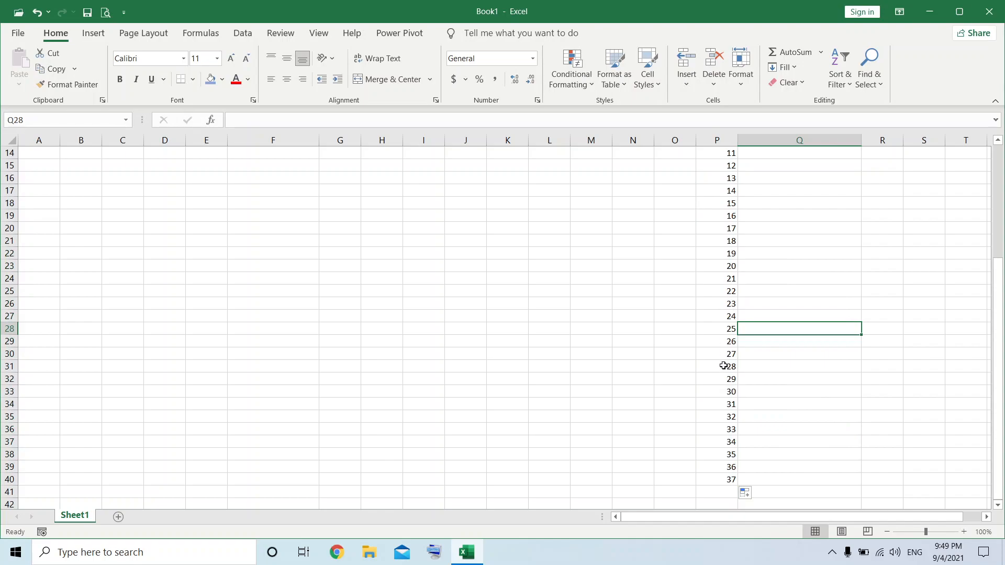
Undo the serial number fills in column P.
scroll(723, 366, up, 4)
key(ctrl+z)
key(ctrl+z)
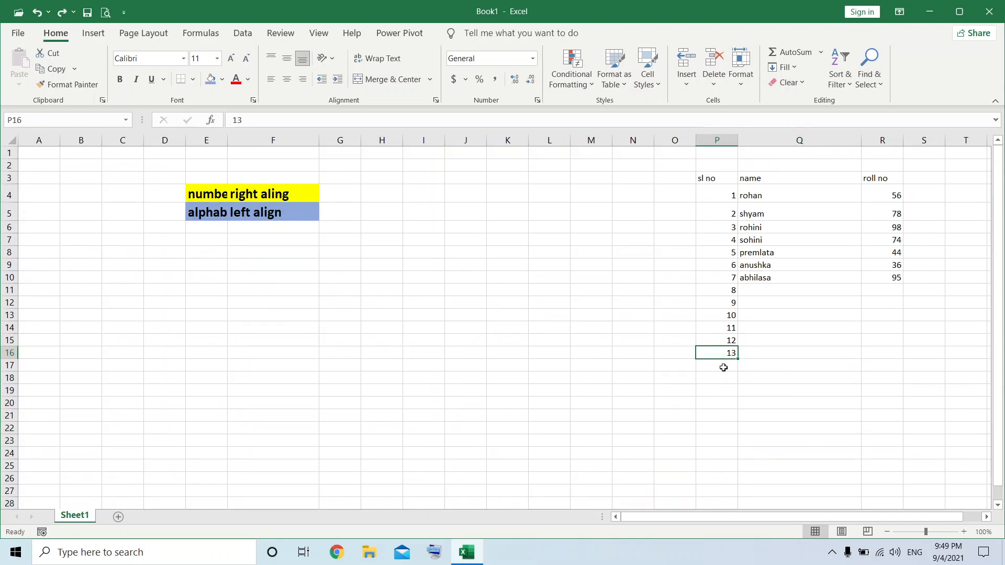
click(840, 365)
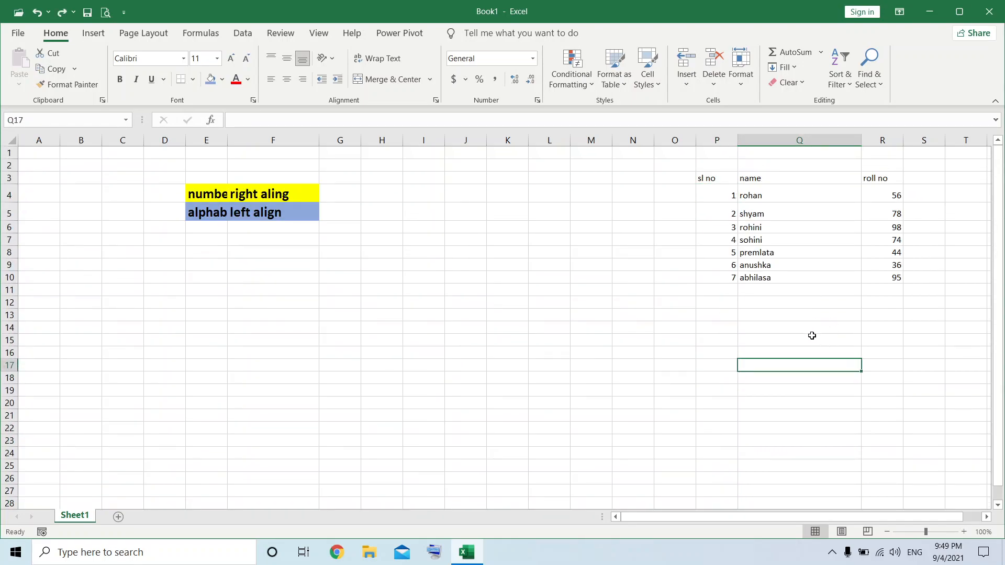
click(706, 196)
click(762, 204)
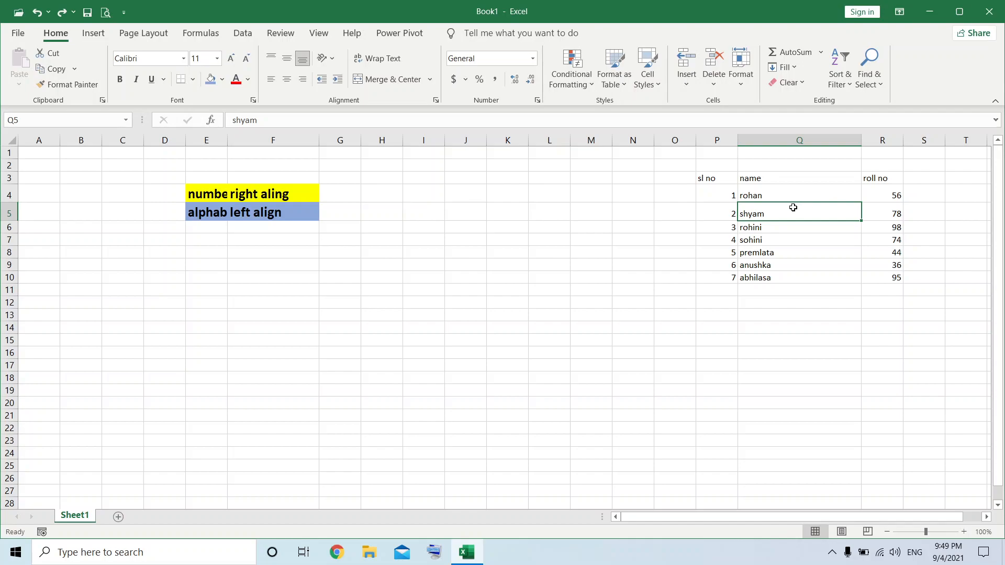
drag(820, 262, 808, 252)
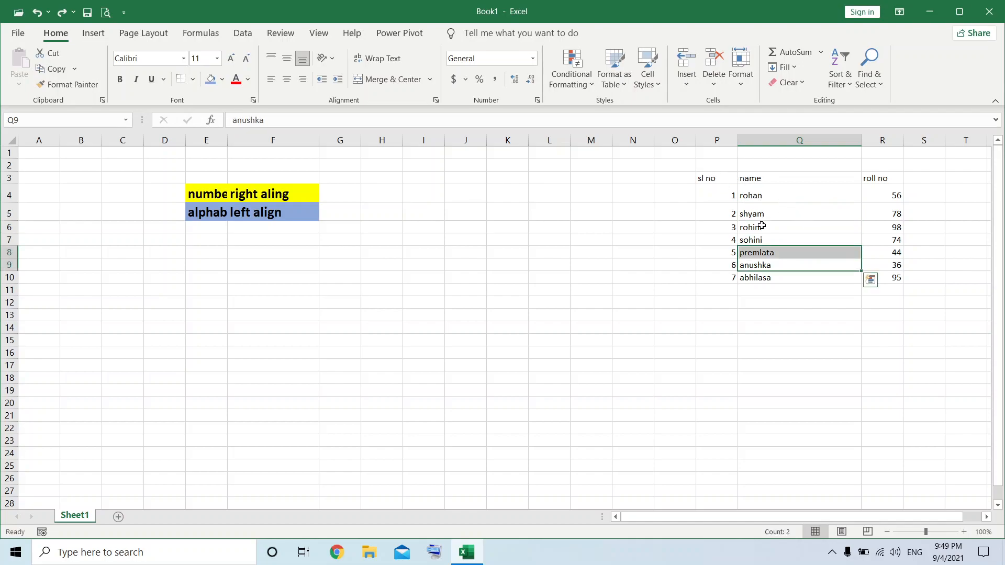
click(784, 314)
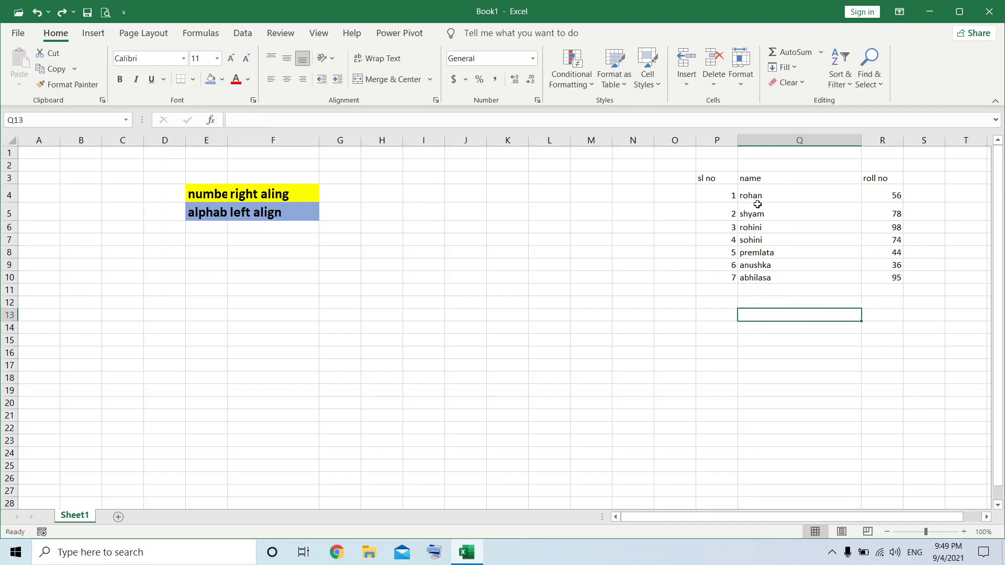
Try center and right alignment on the names in Q4:Q10, finishing with left alignment.
drag(780, 192, 782, 278)
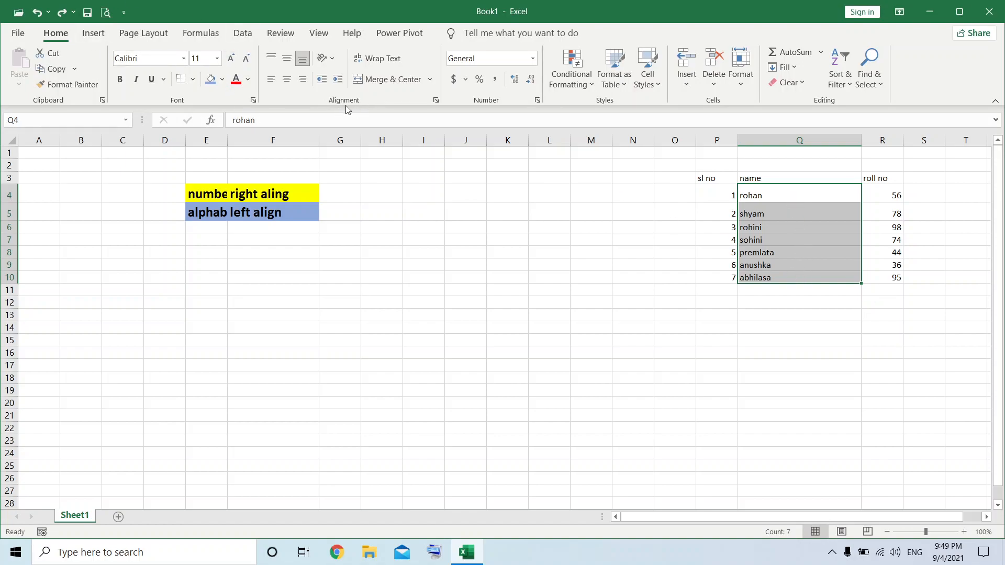
click(287, 79)
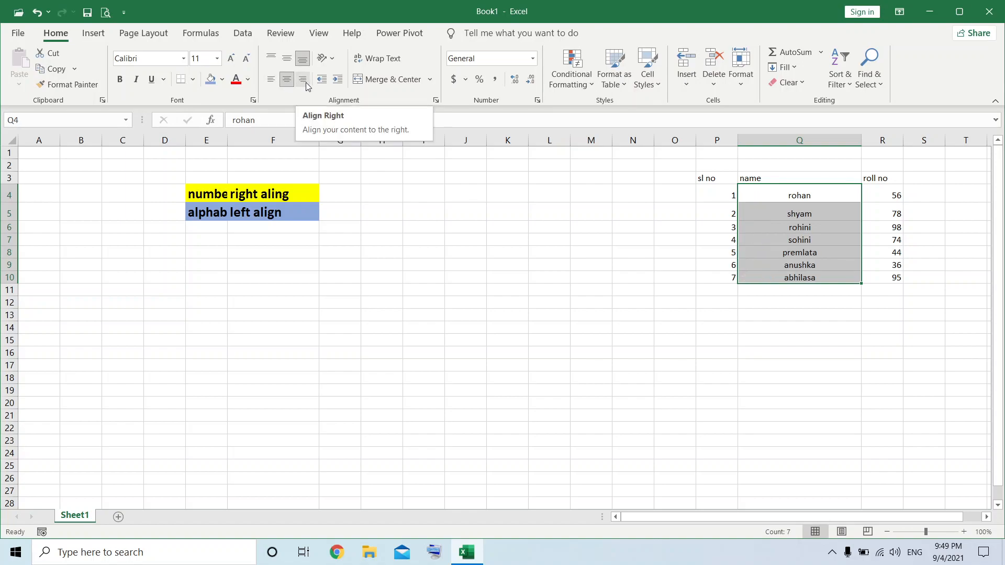
click(306, 83)
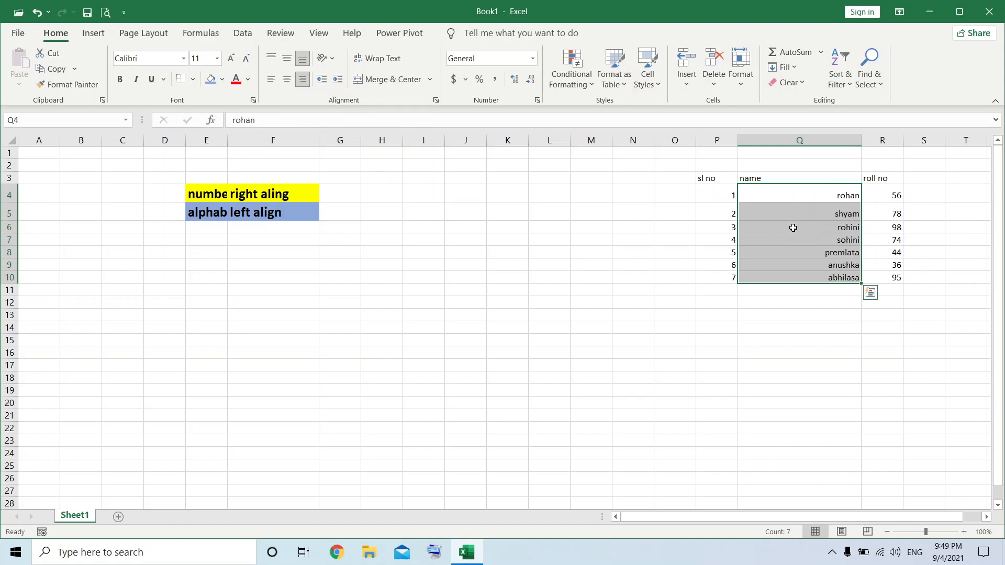
click(289, 80)
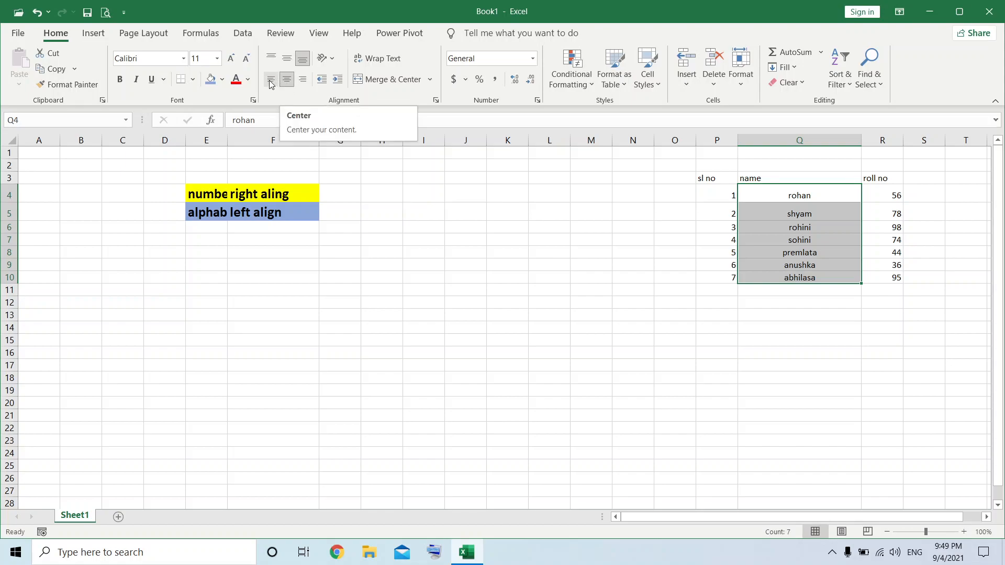
click(271, 80)
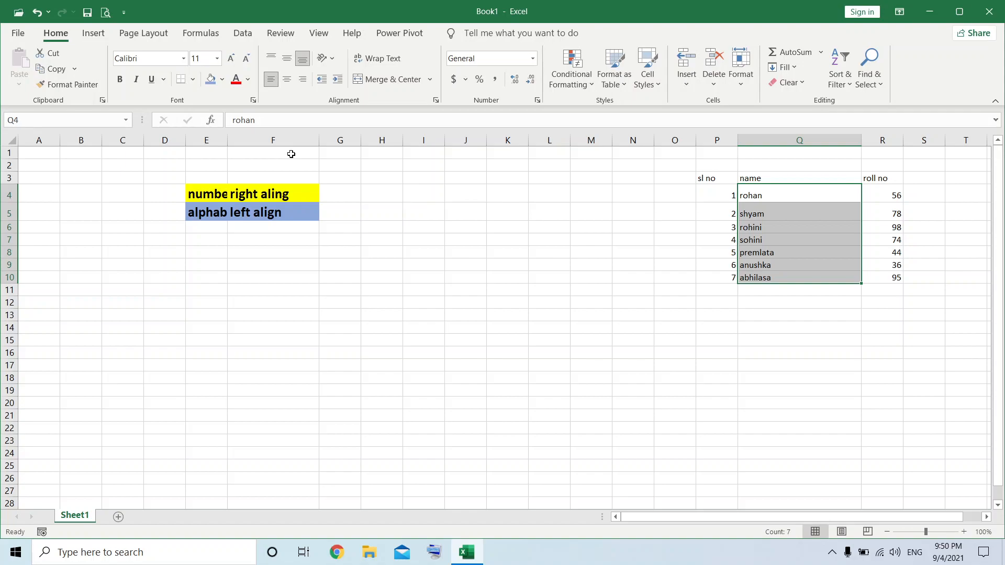
Center the serial numbers in P4:P10 horizontally.
click(726, 267)
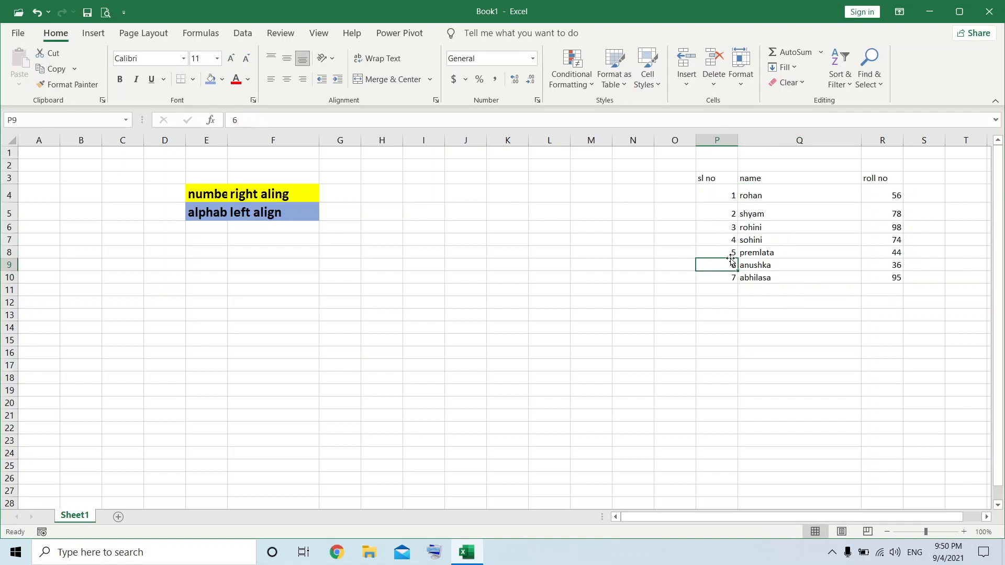
click(754, 431)
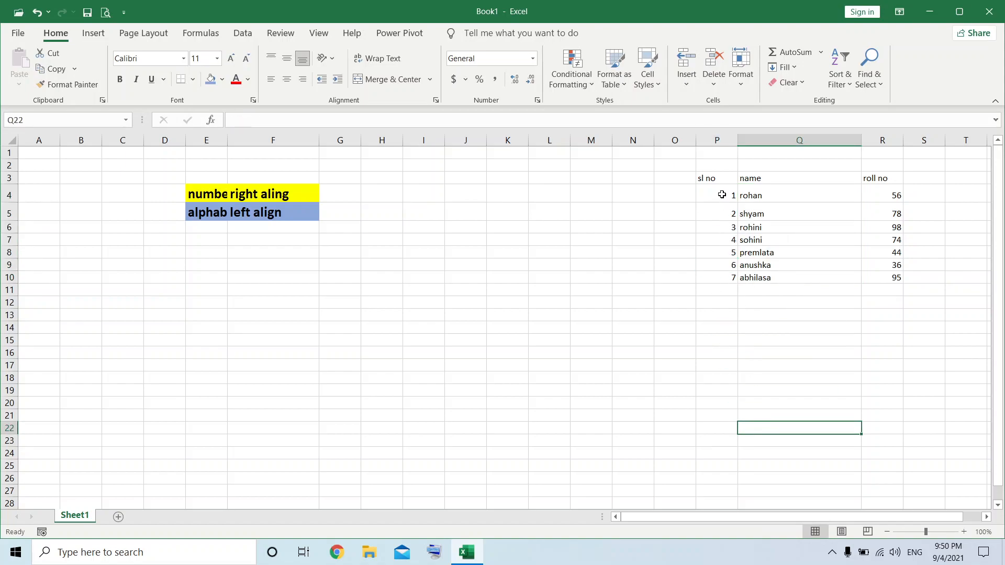
drag(722, 195, 702, 275)
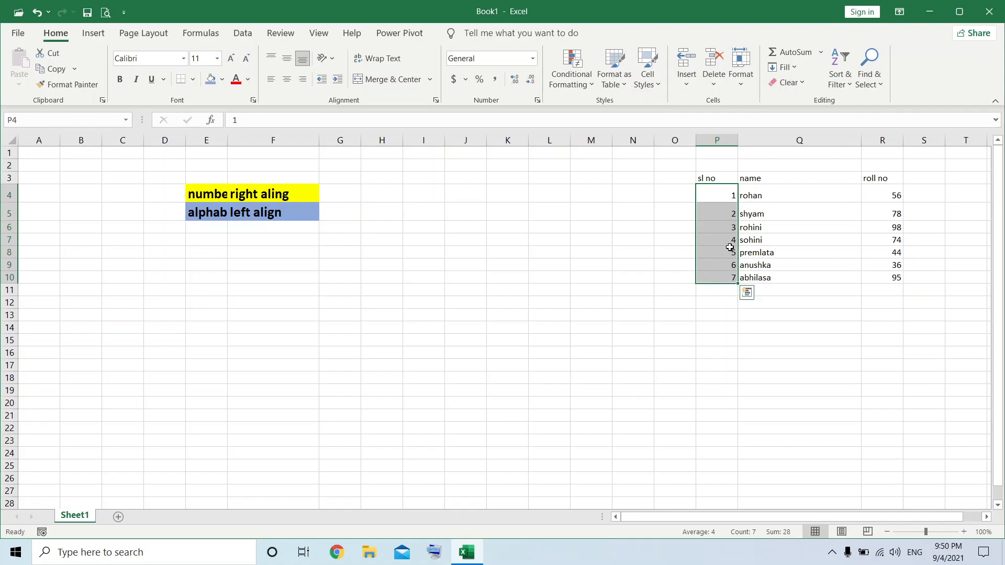
click(286, 79)
click(549, 226)
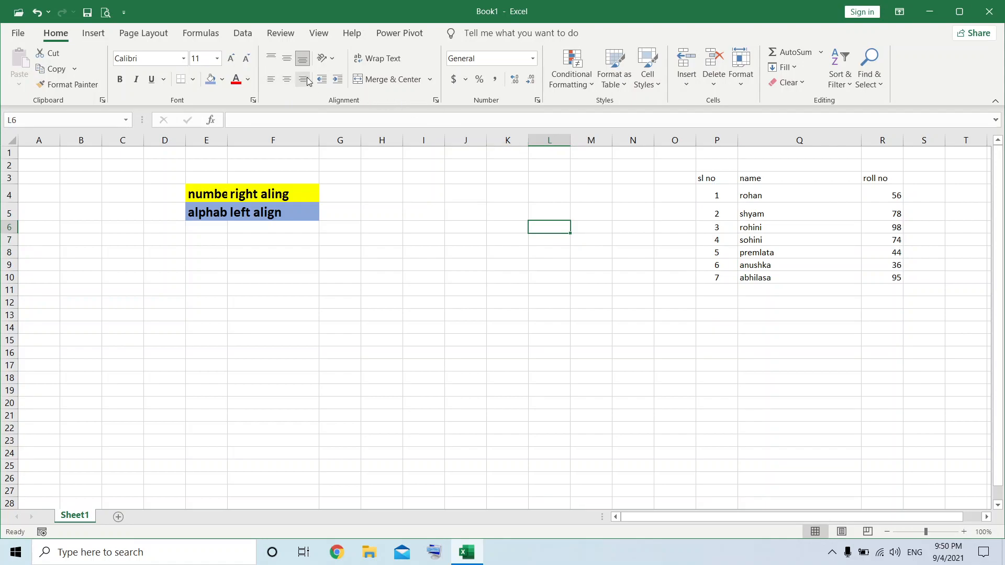
click(790, 141)
click(725, 141)
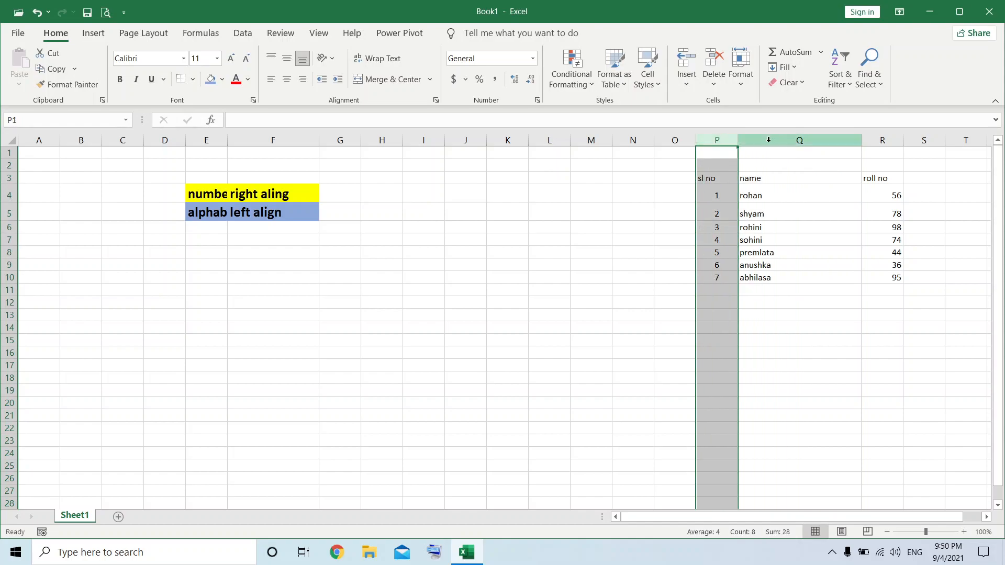
click(761, 140)
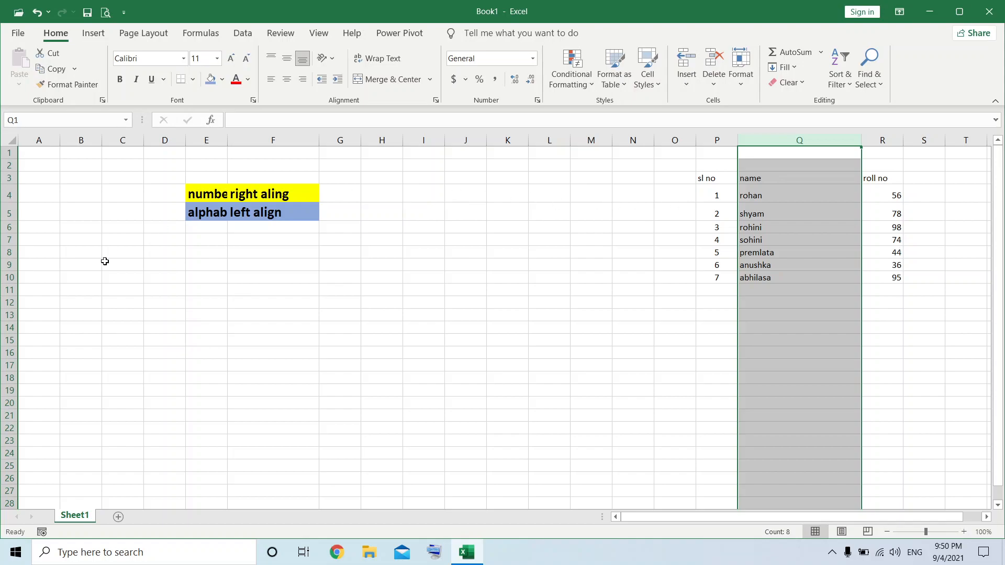
click(613, 361)
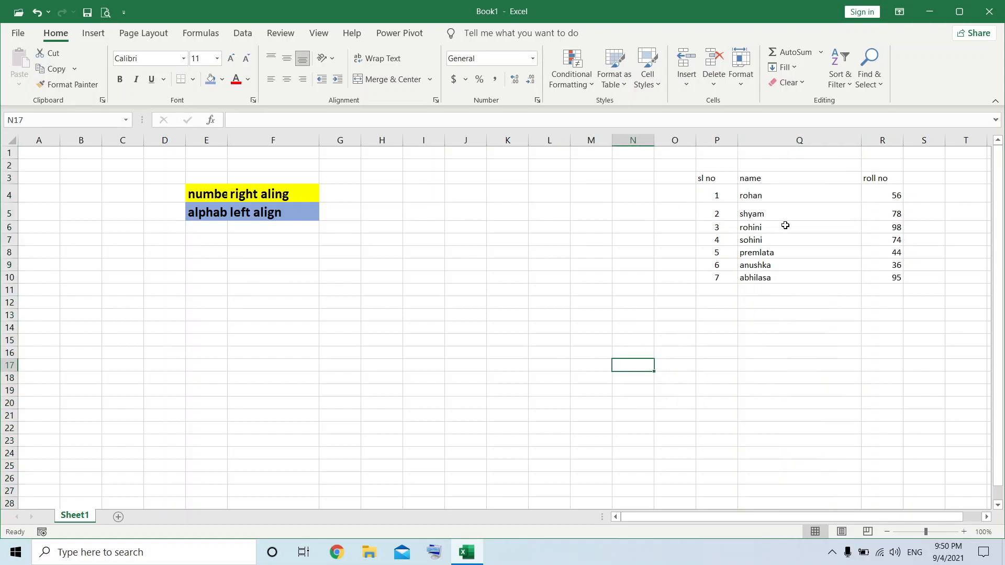
Make row 8 several times taller and center the name in Q8 horizontally.
click(764, 253)
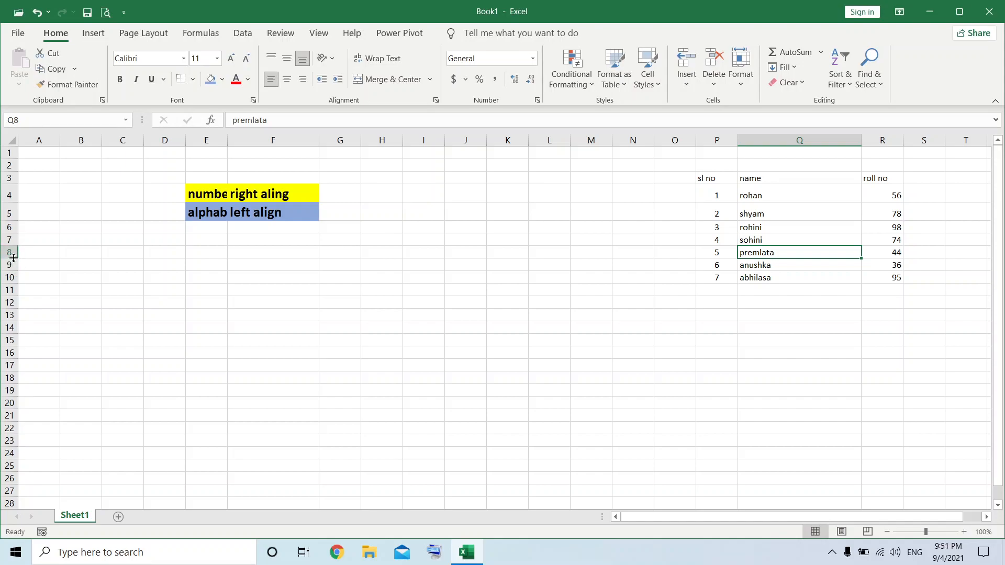
drag(13, 258, 9, 355)
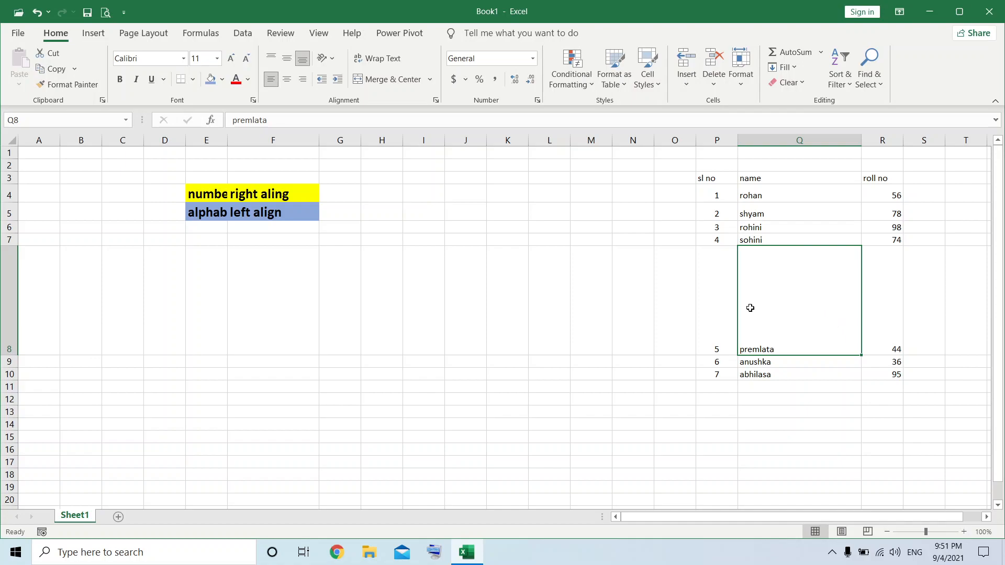
click(809, 429)
click(789, 353)
click(288, 80)
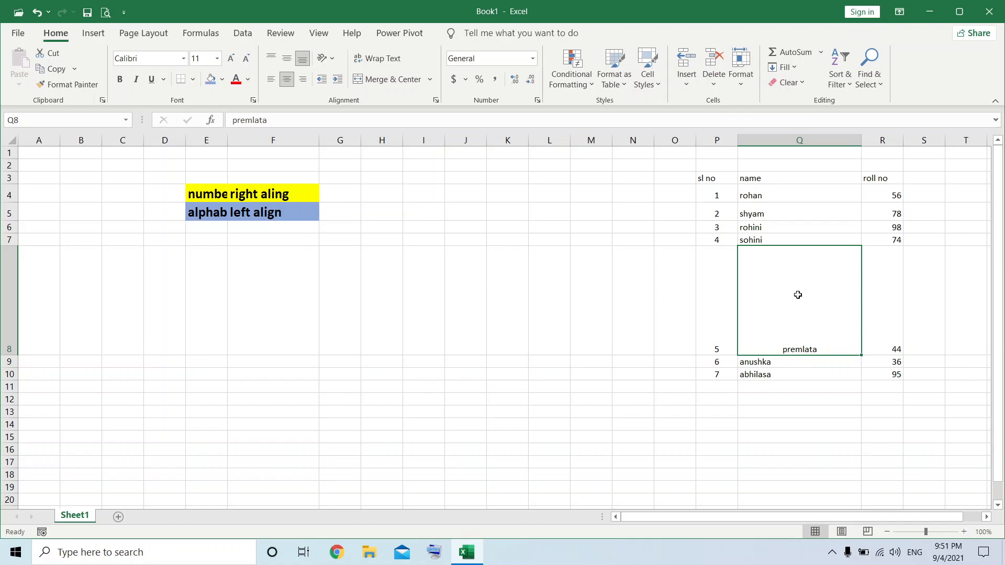
Try the middle, top and bottom vertical alignments on the name in Q8, finishing with bottom alignment.
click(287, 59)
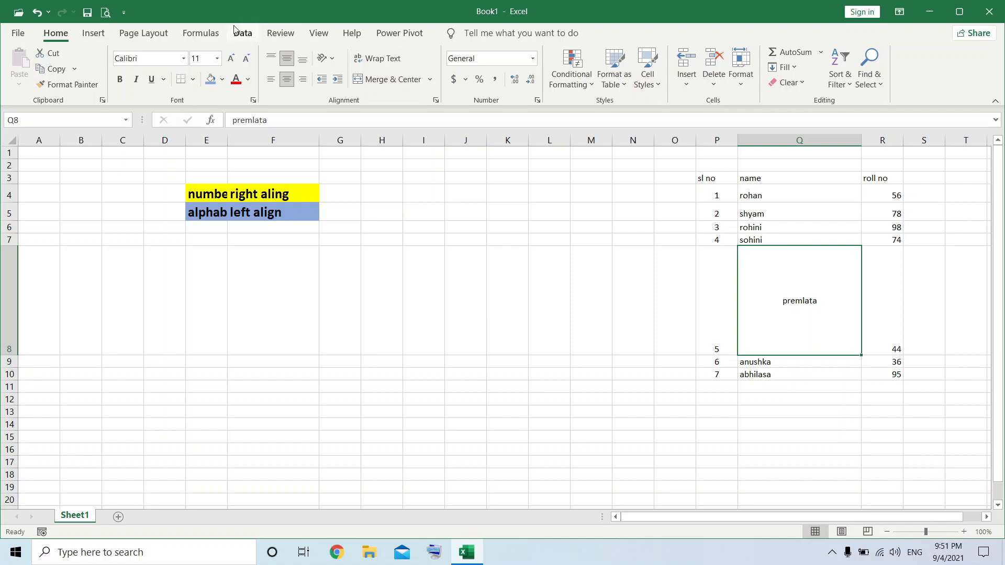
click(275, 60)
click(286, 60)
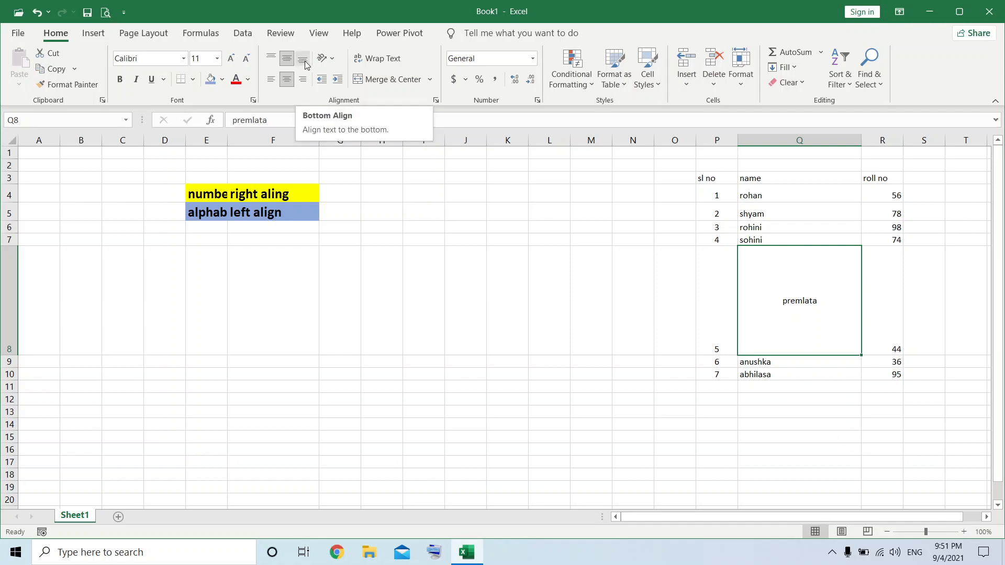
click(305, 61)
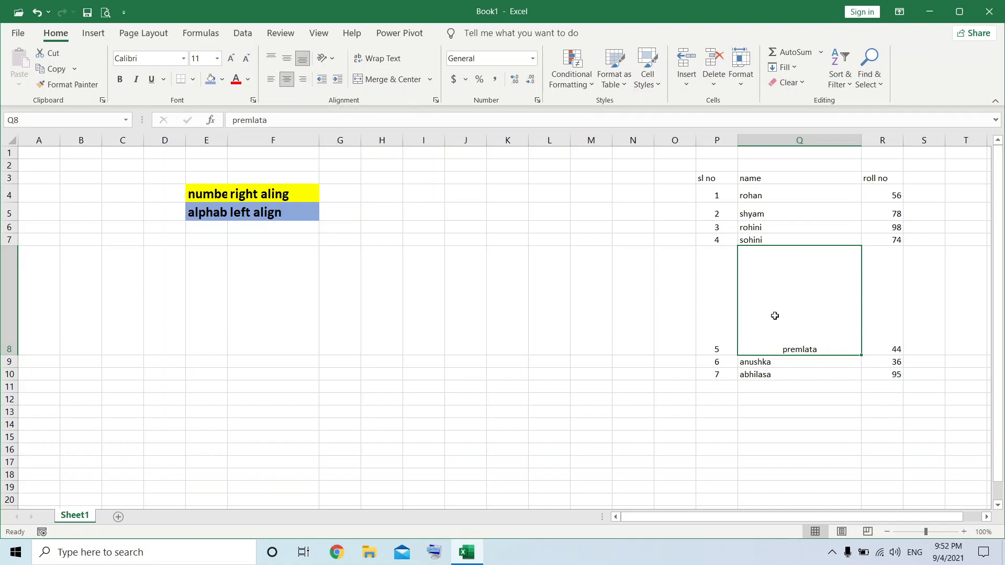
Try left, center and right horizontal alignment on the name in Q8, finishing with right alignment.
click(272, 81)
click(287, 79)
click(307, 81)
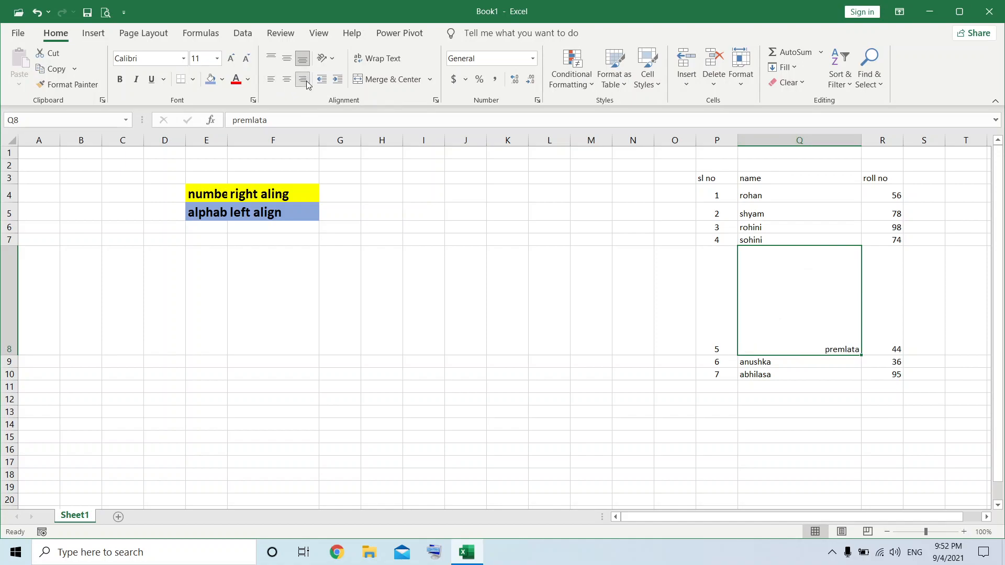
Undo the alignment changes in Q8 and the height increase of row 8.
click(37, 13)
click(37, 14)
click(37, 14)
click(38, 14)
click(37, 13)
click(37, 14)
click(37, 14)
click(37, 14)
click(37, 14)
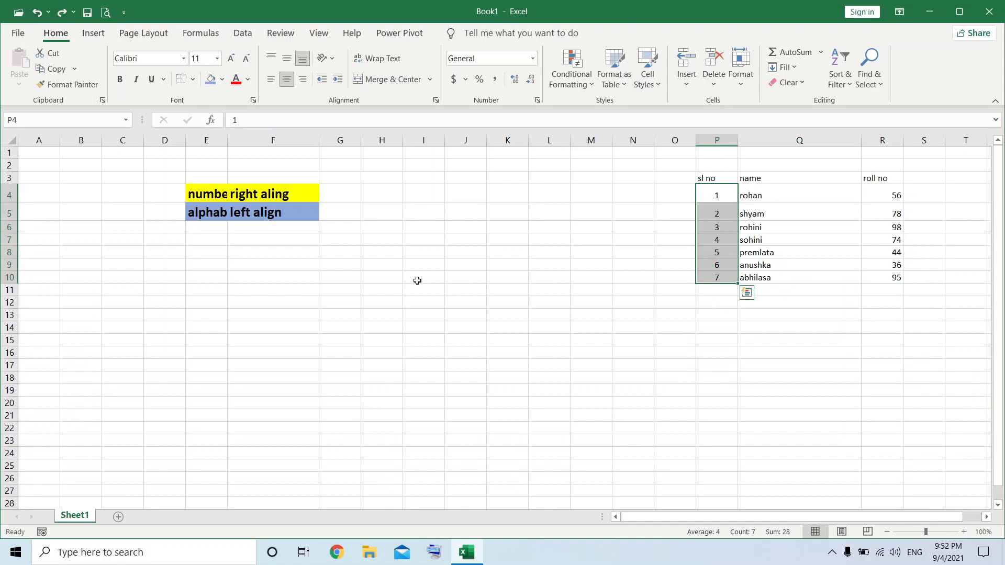
Center the roll numbers in R4:R10 horizontally.
click(639, 422)
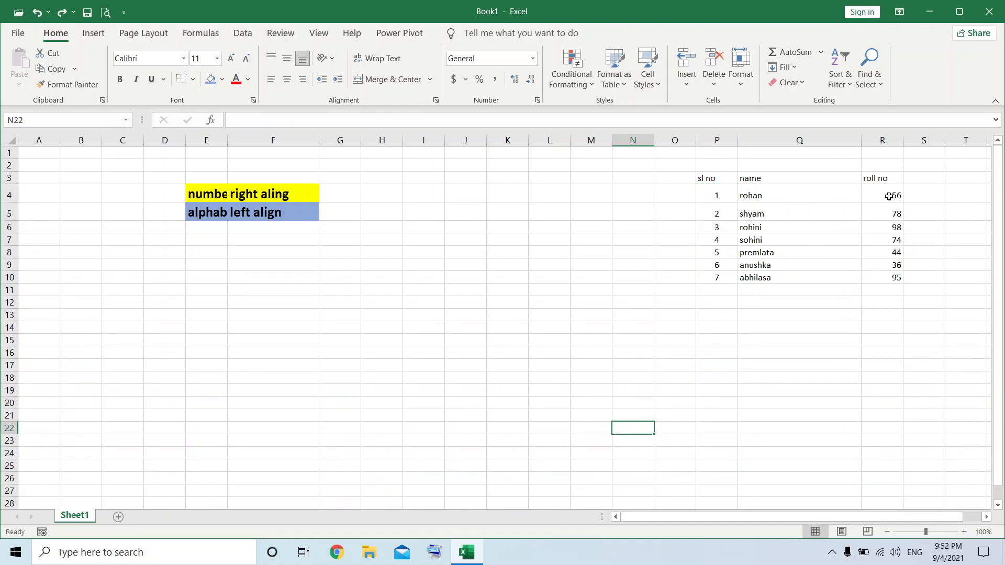
drag(887, 195, 893, 278)
click(287, 79)
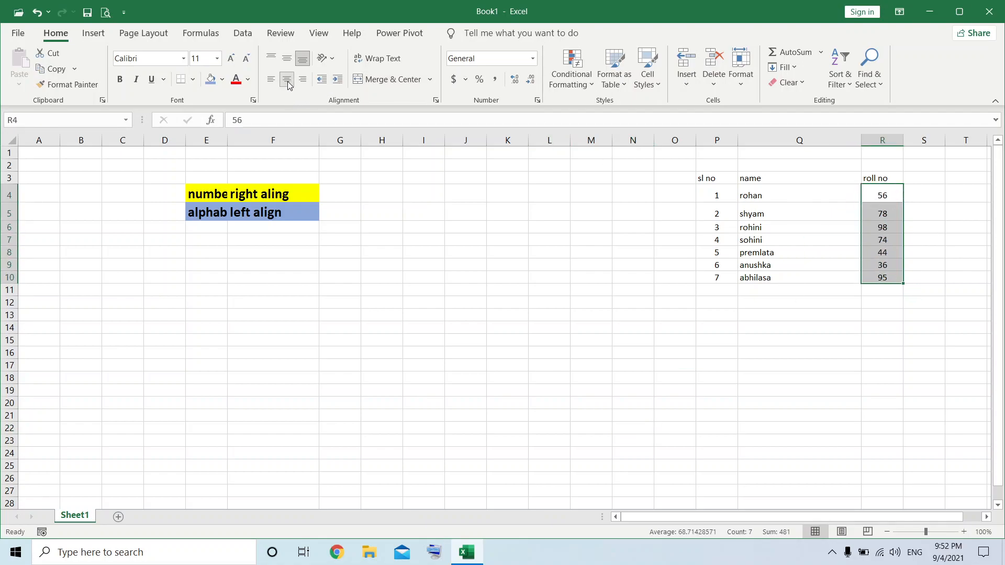
click(808, 406)
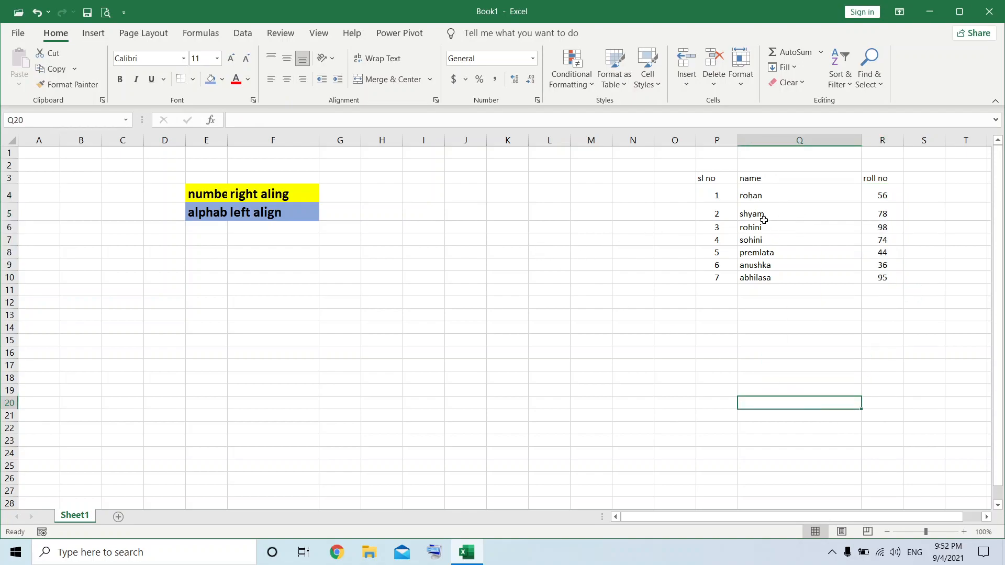
Apply middle vertical alignment and horizontal centering to the table data in P4:R10.
click(785, 213)
drag(717, 197, 882, 278)
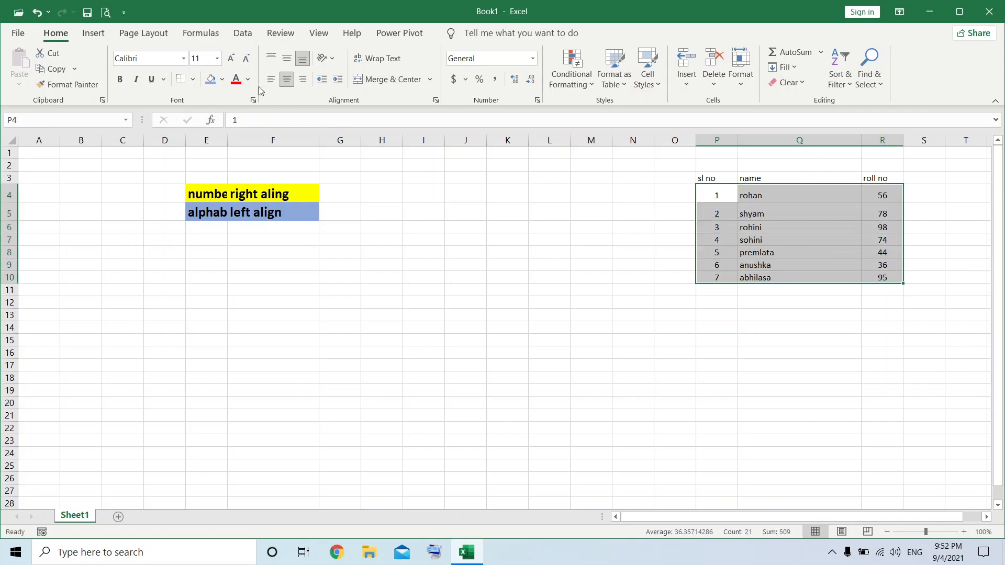
click(287, 58)
click(287, 79)
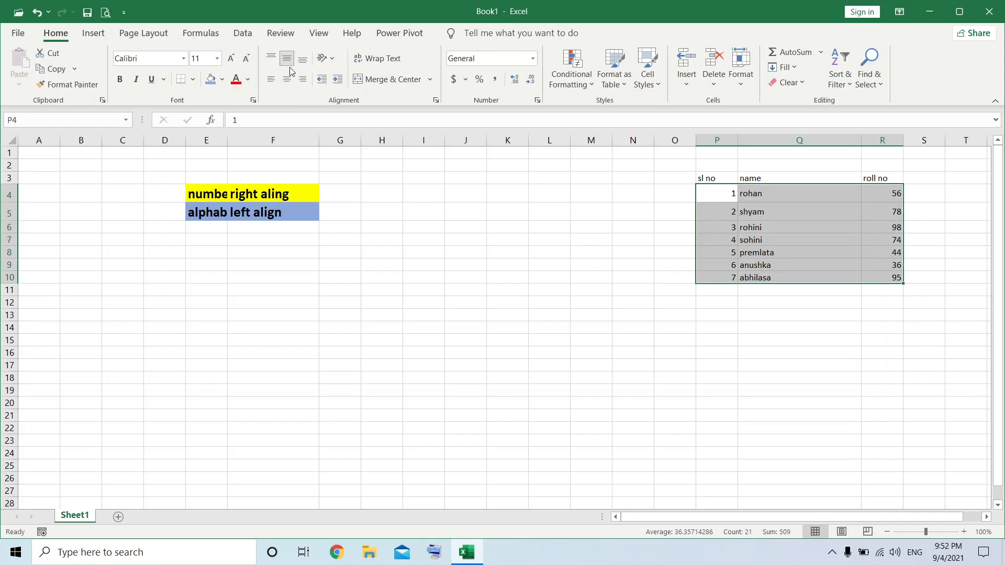
click(287, 79)
drag(817, 415, 818, 404)
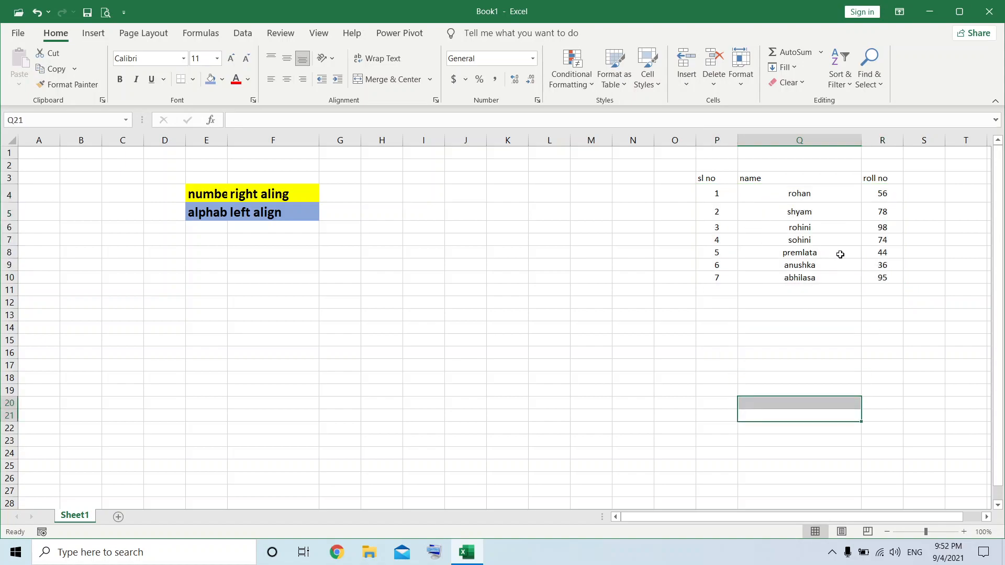
Try making rows 7 and 4 several times taller, then undo both height changes.
drag(15, 246, 10, 398)
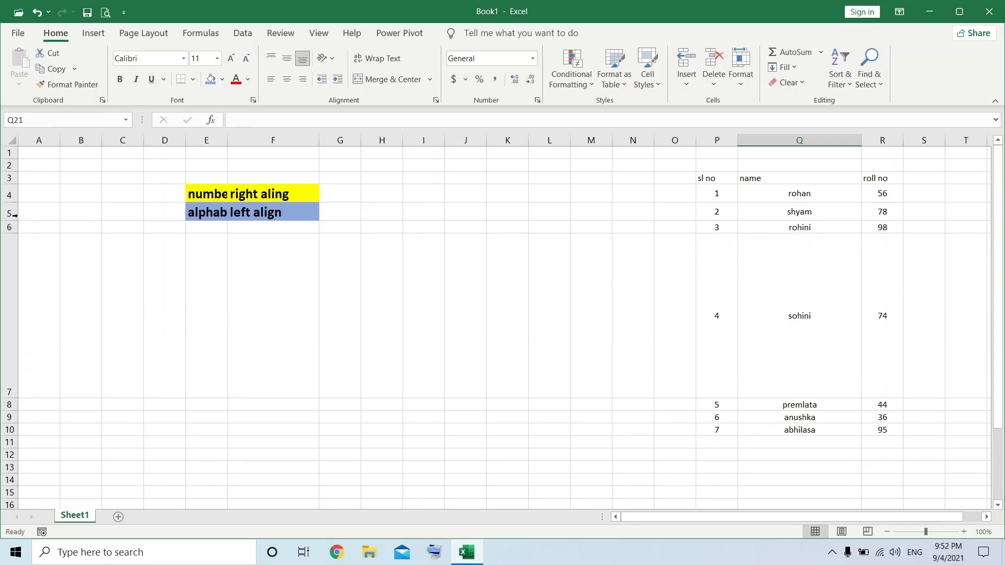
drag(13, 203, 11, 316)
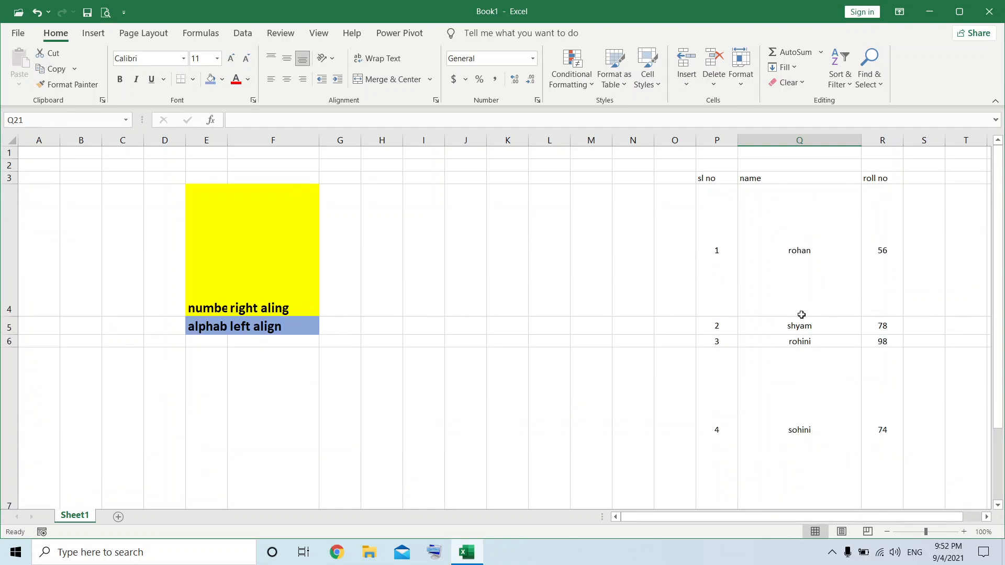
key(ctrl+z)
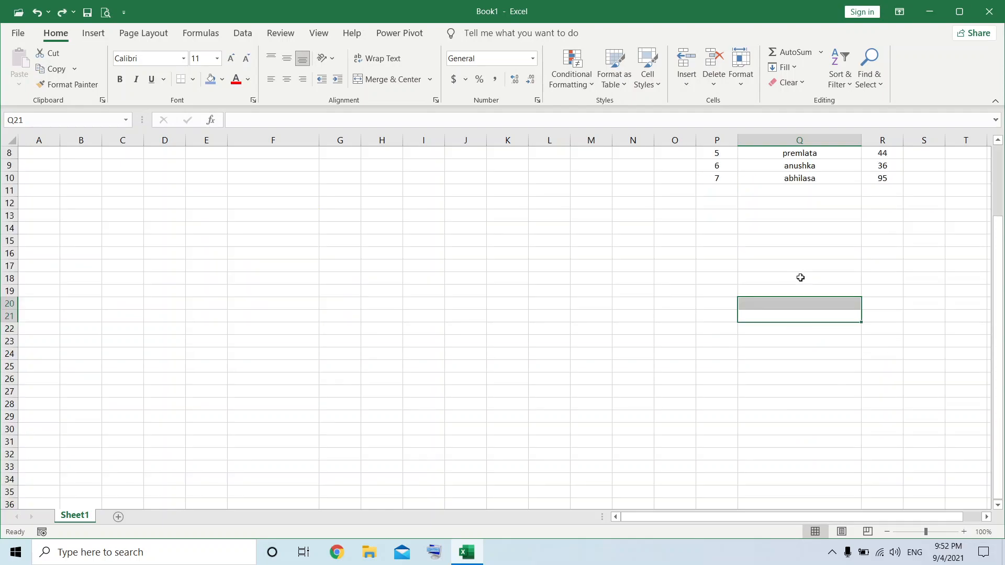
scroll(800, 278, up, 3)
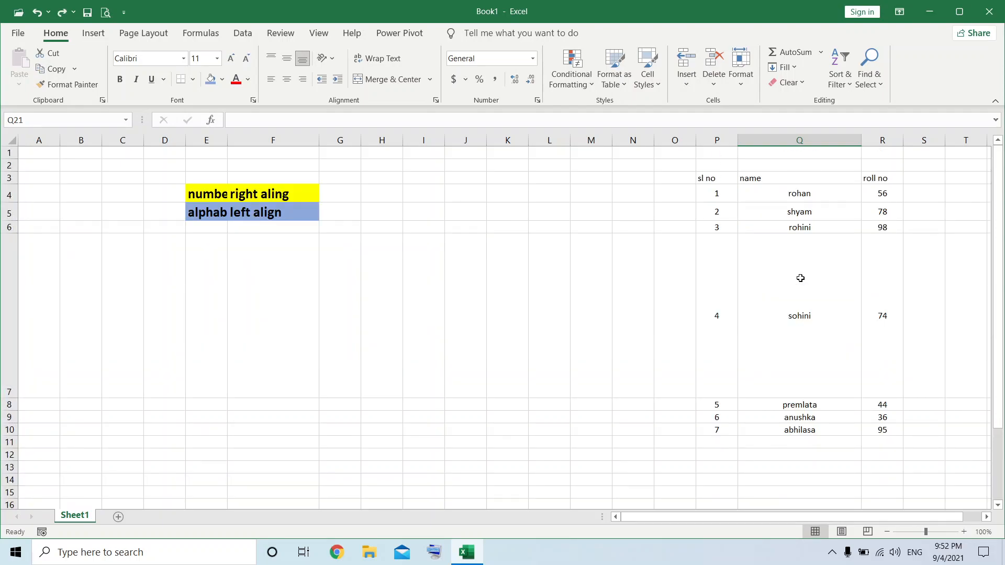
key(ctrl+z)
scroll(802, 277, up, 3)
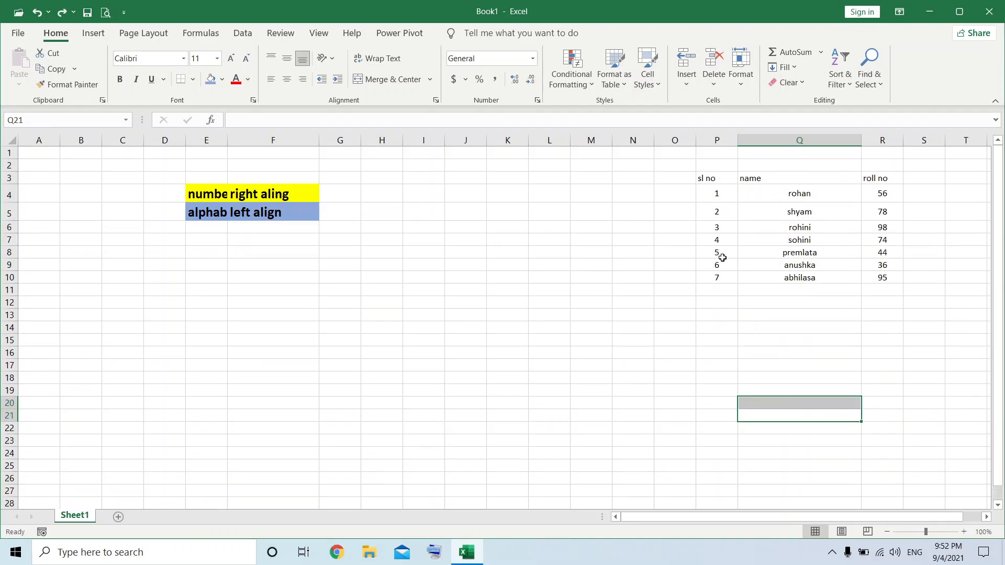
Center the "sl no" heading in P3 horizontally.
click(703, 179)
click(781, 179)
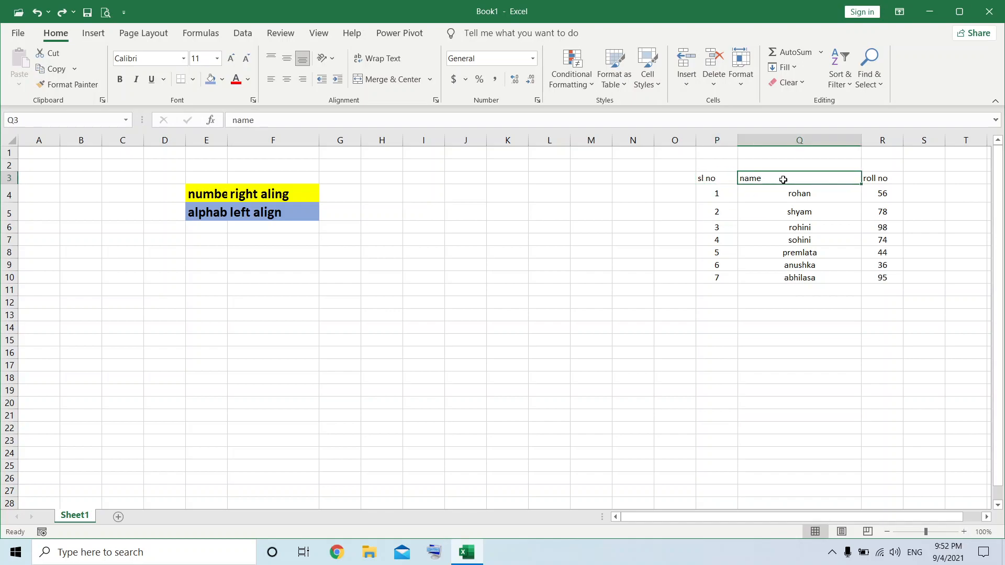
click(856, 302)
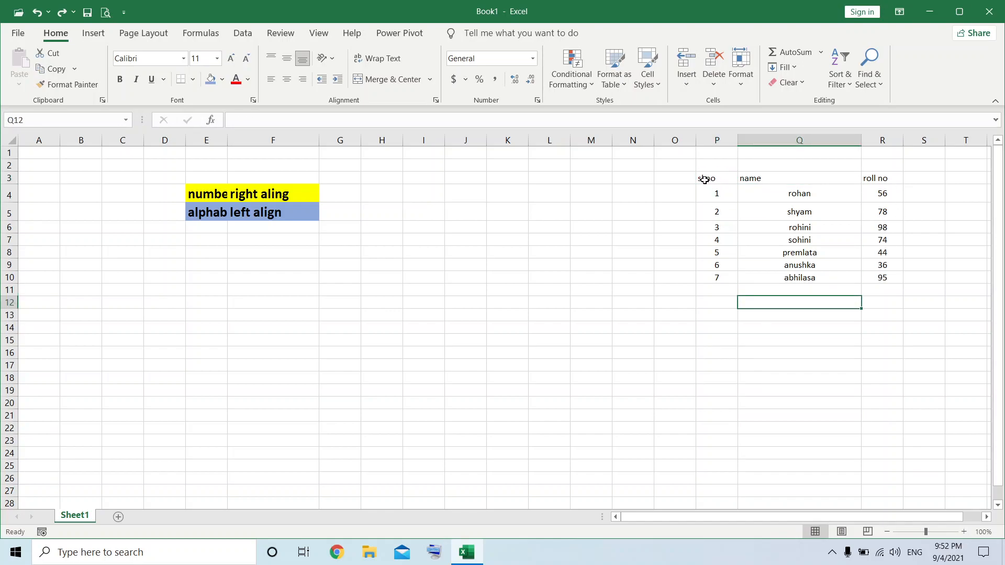
click(719, 180)
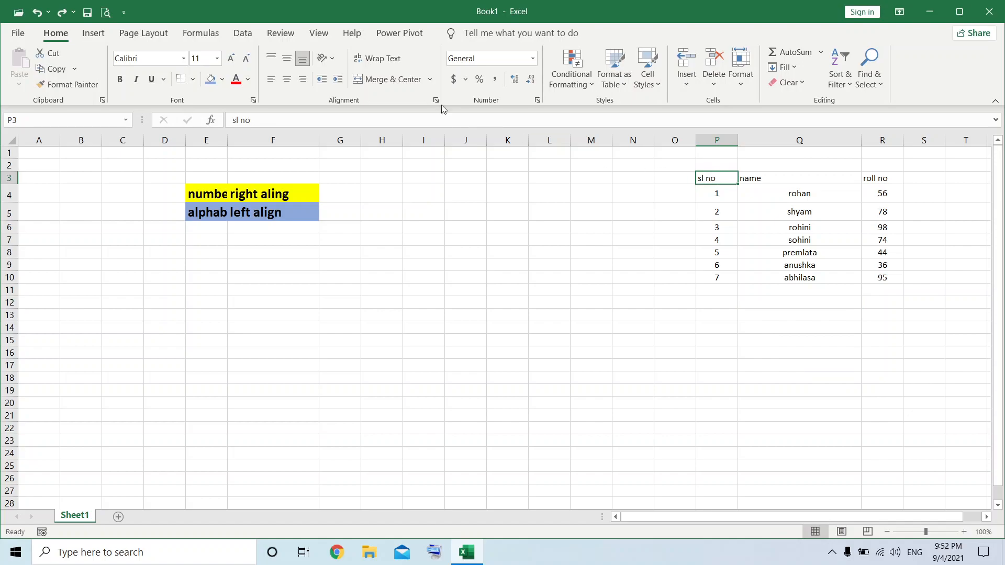
click(292, 77)
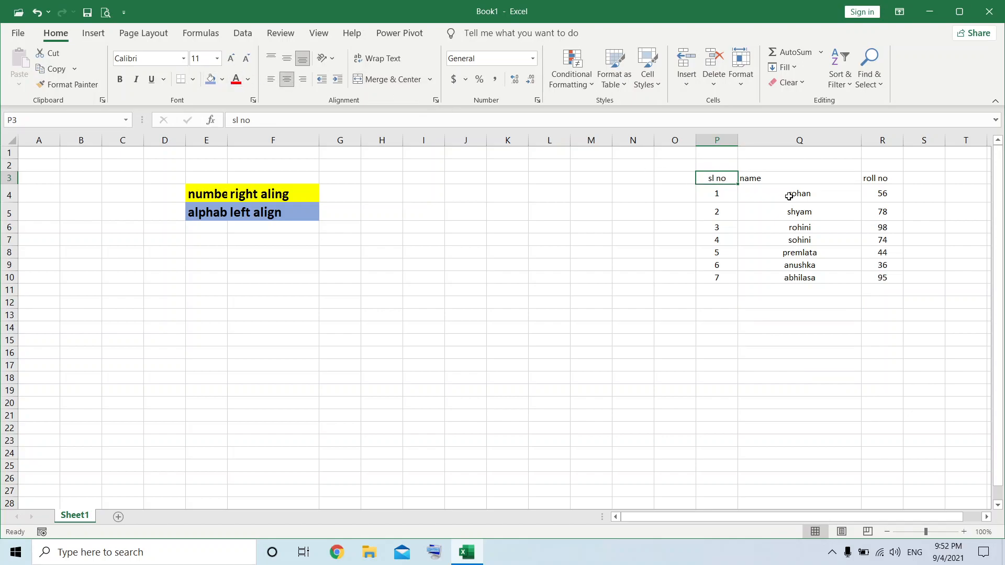
Move the "sl no" heading from P3 to cell I12.
click(755, 179)
drag(710, 175, 824, 176)
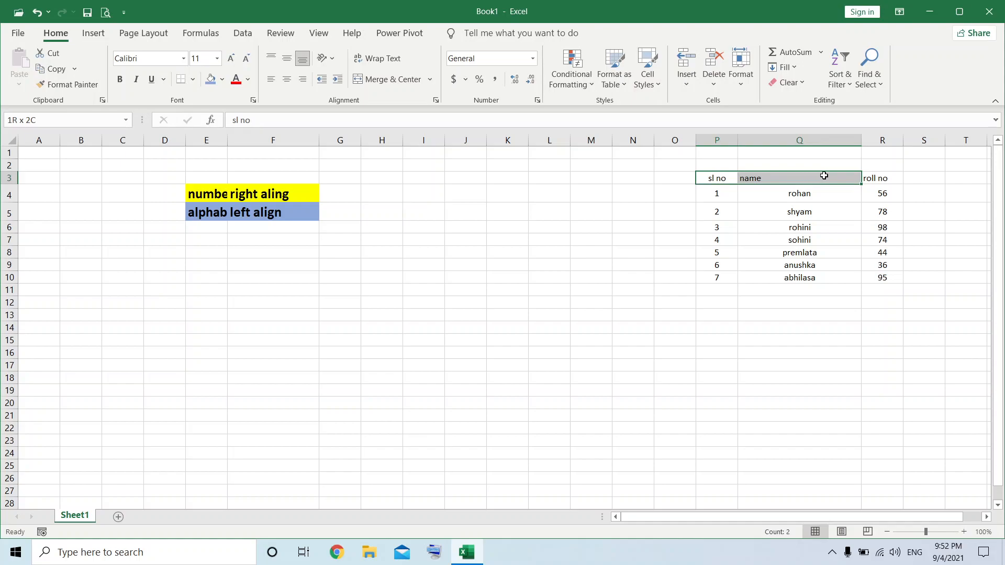
click(700, 253)
click(721, 178)
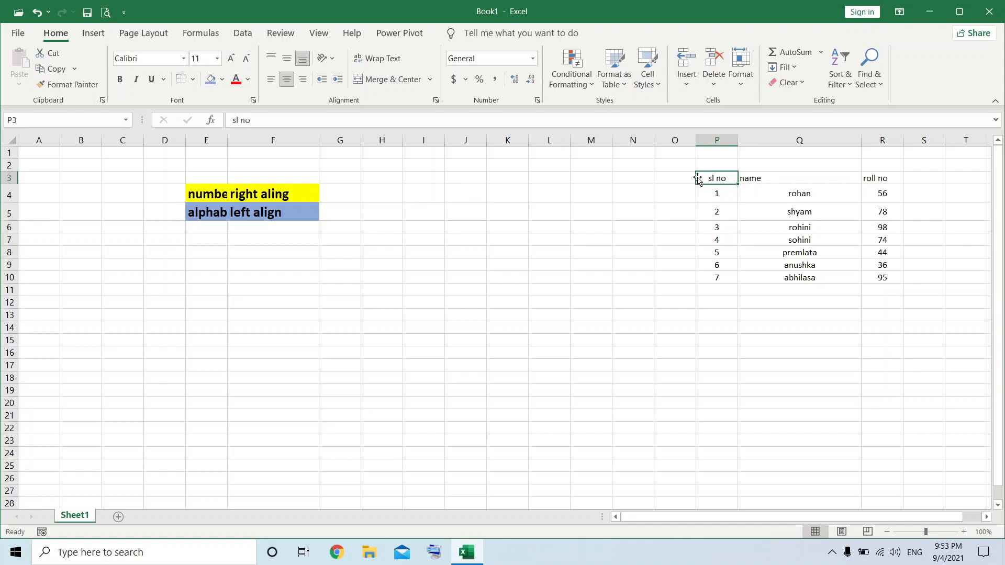
drag(698, 179, 426, 310)
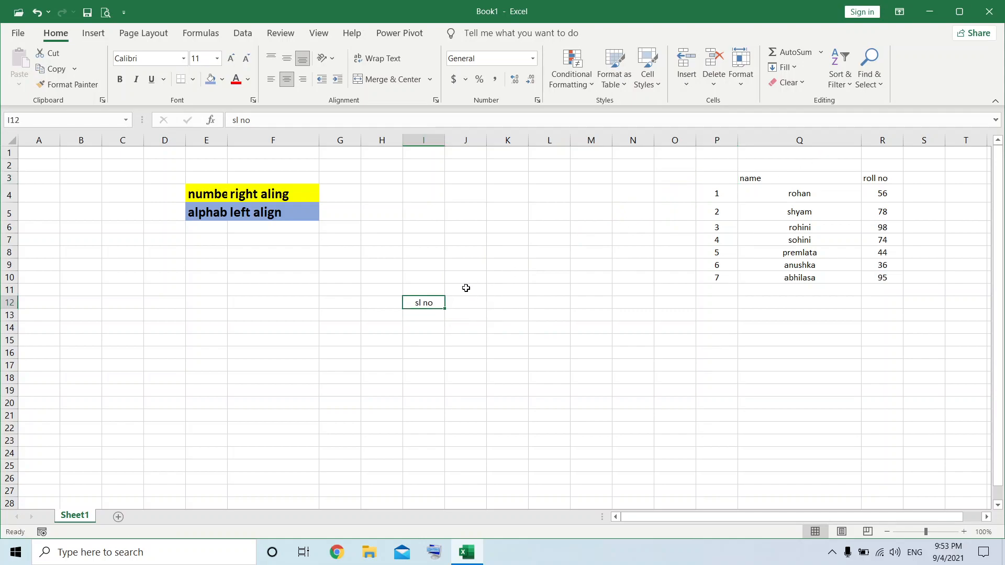
Move the "name" heading from Q3 to cell K4.
click(790, 181)
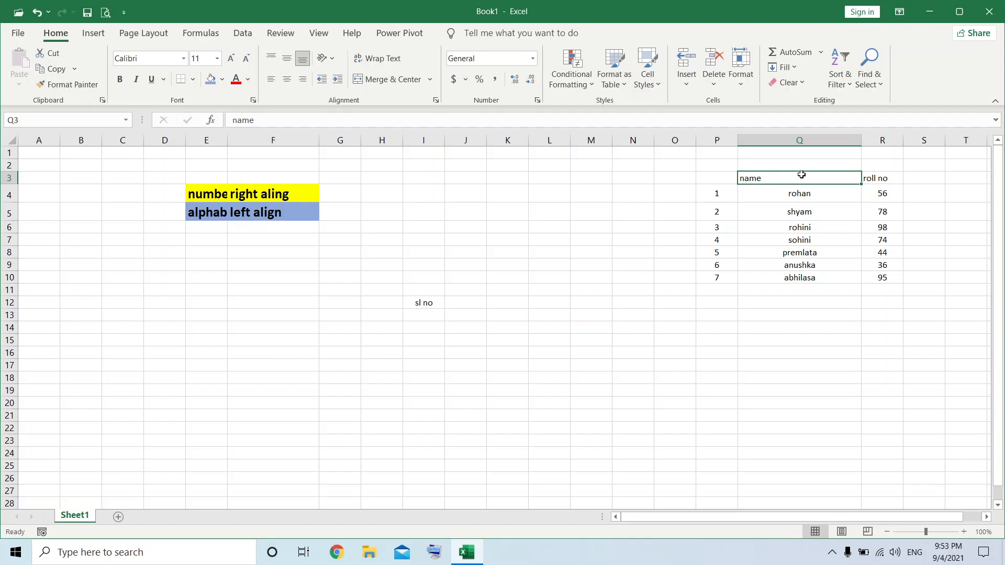
drag(797, 178, 801, 275)
click(801, 276)
click(797, 176)
drag(740, 178, 514, 192)
click(513, 236)
click(517, 192)
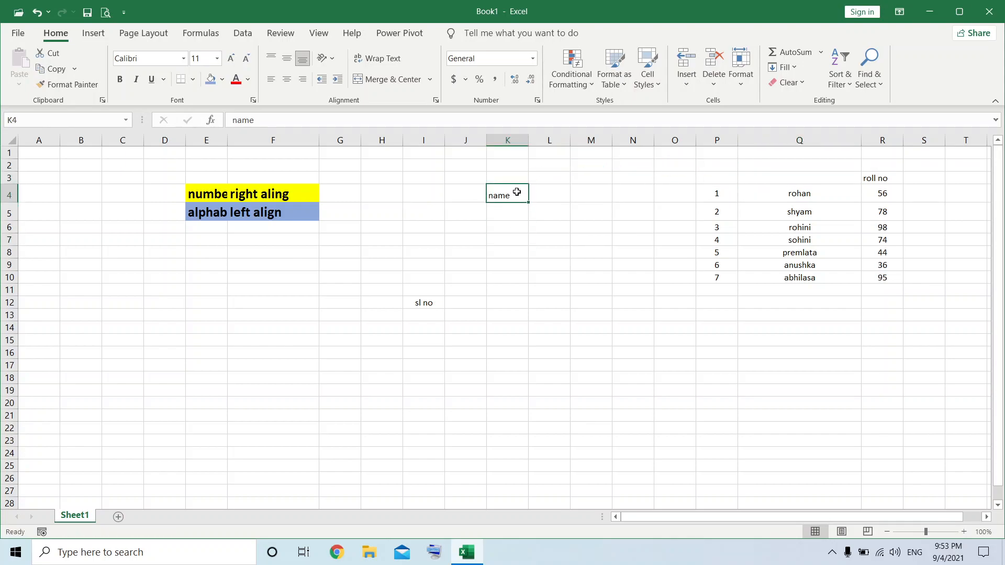
Widen column K to nearly three times its width.
drag(530, 150, 602, 150)
click(564, 263)
click(533, 191)
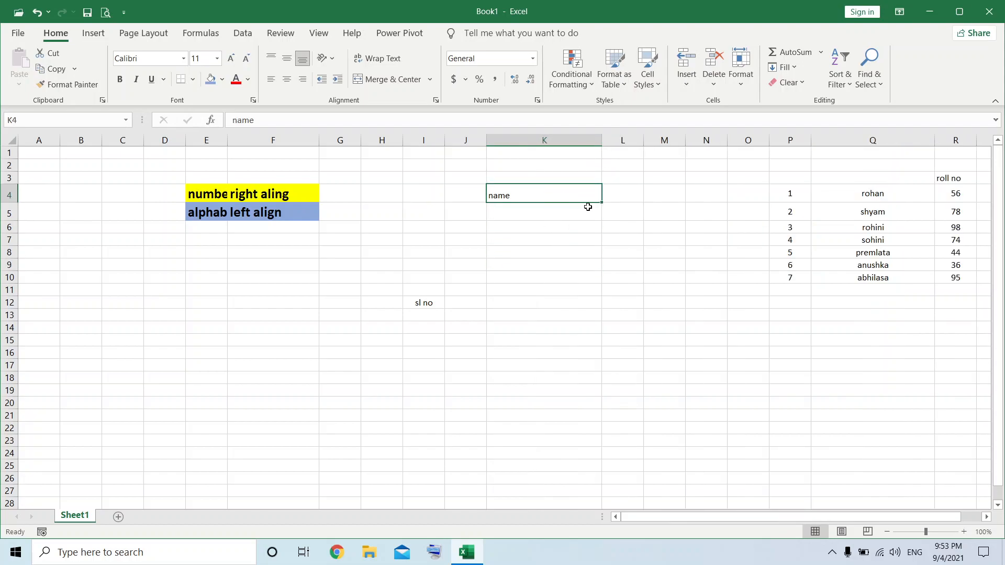
Move the "sl no" heading from I12 to J4, beside the "name" heading.
click(535, 250)
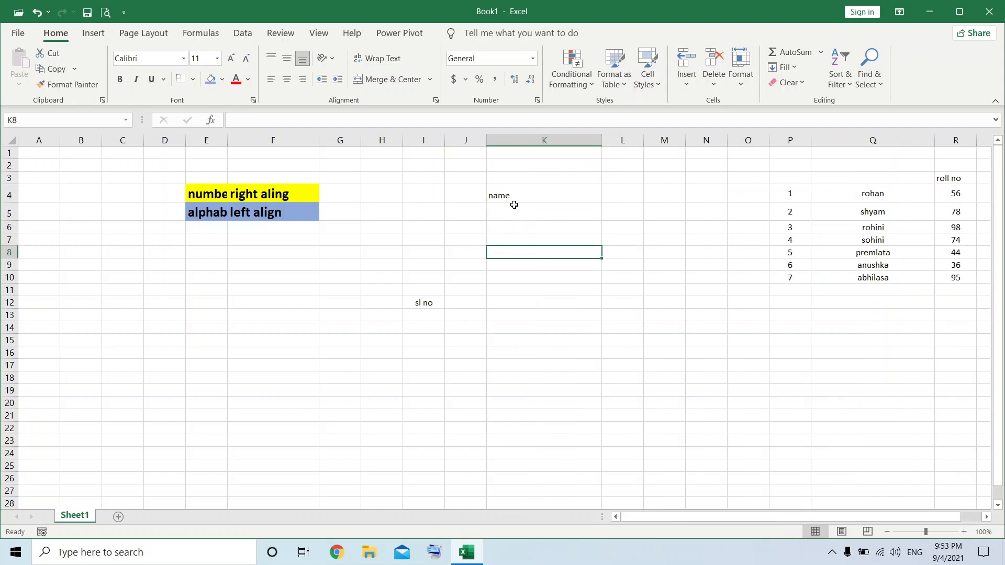
click(423, 304)
drag(403, 303, 455, 192)
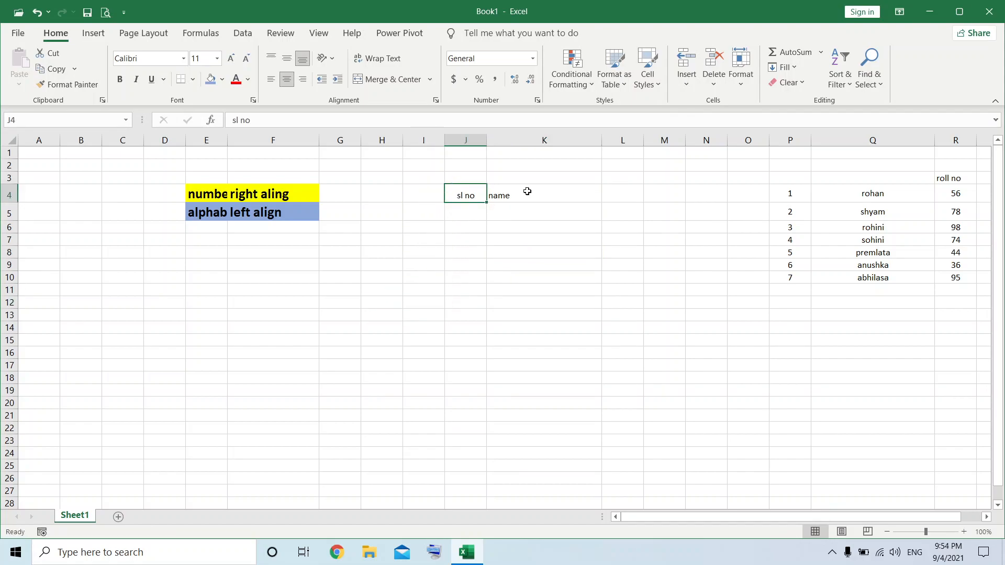
Move the "roll no" heading from R3 to cell L4.
click(943, 179)
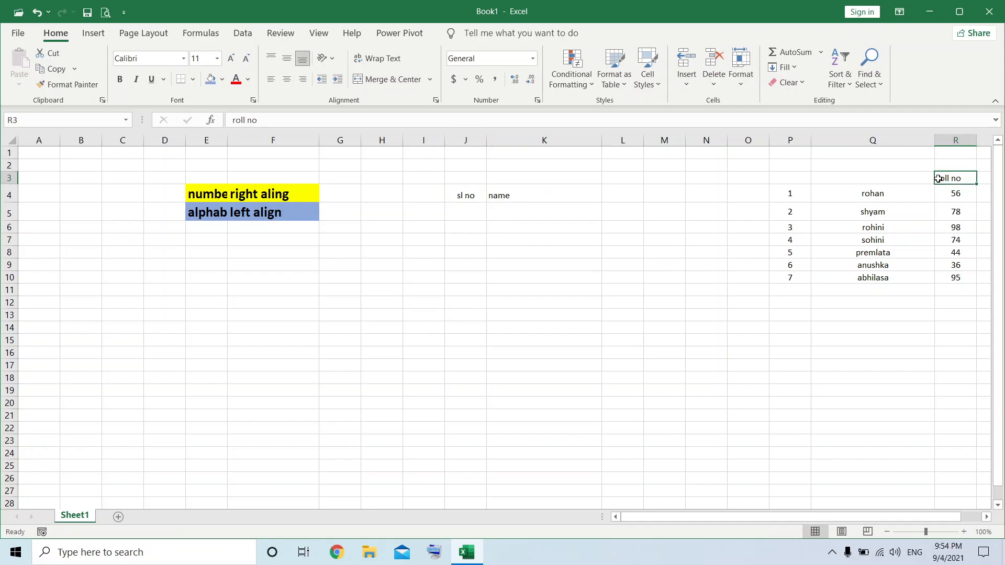
drag(935, 179, 618, 190)
click(641, 278)
click(615, 209)
click(623, 197)
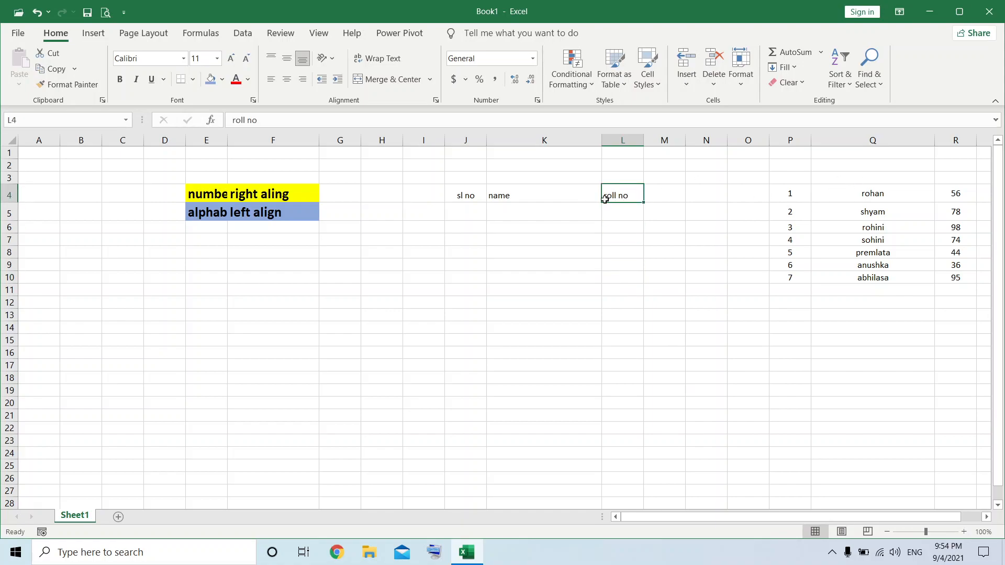
Move the "roll no" heading from L4 back to R3.
drag(616, 195, 626, 314)
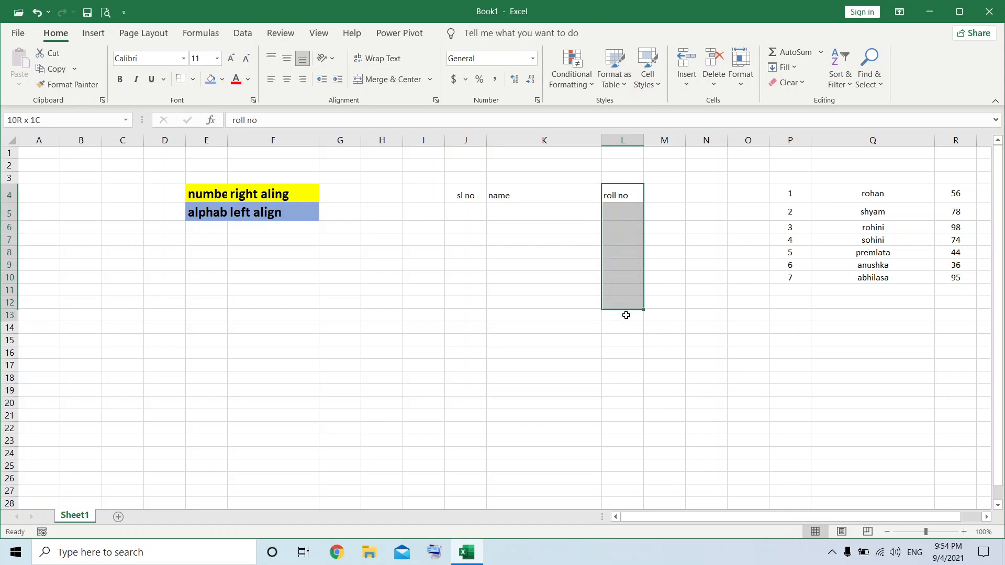
click(626, 314)
click(639, 191)
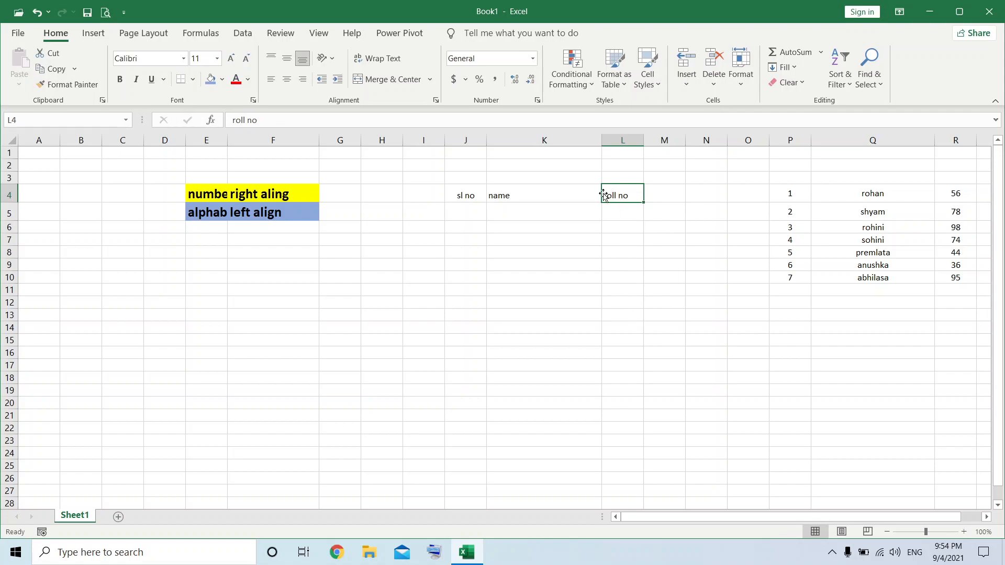
drag(603, 194, 942, 177)
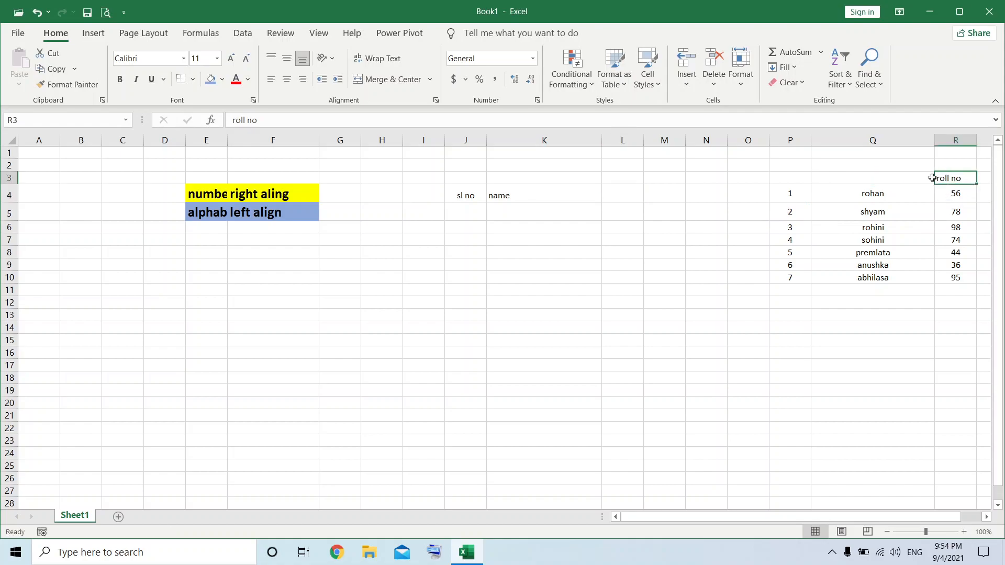
Move the "sl no" and "name" headings together from J4:K4 back to P3:Q3.
drag(461, 193, 507, 193)
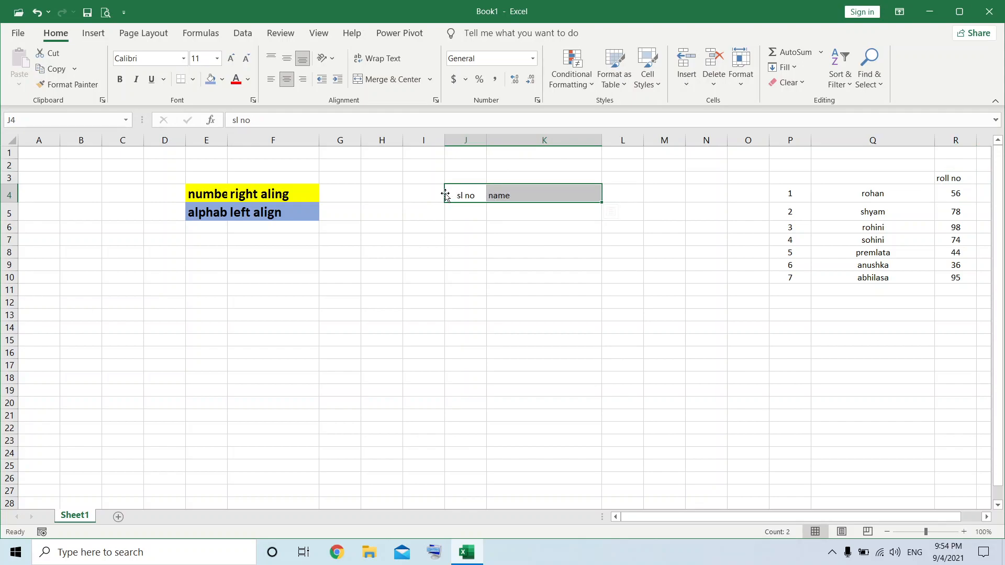
drag(445, 196, 953, 191)
click(754, 314)
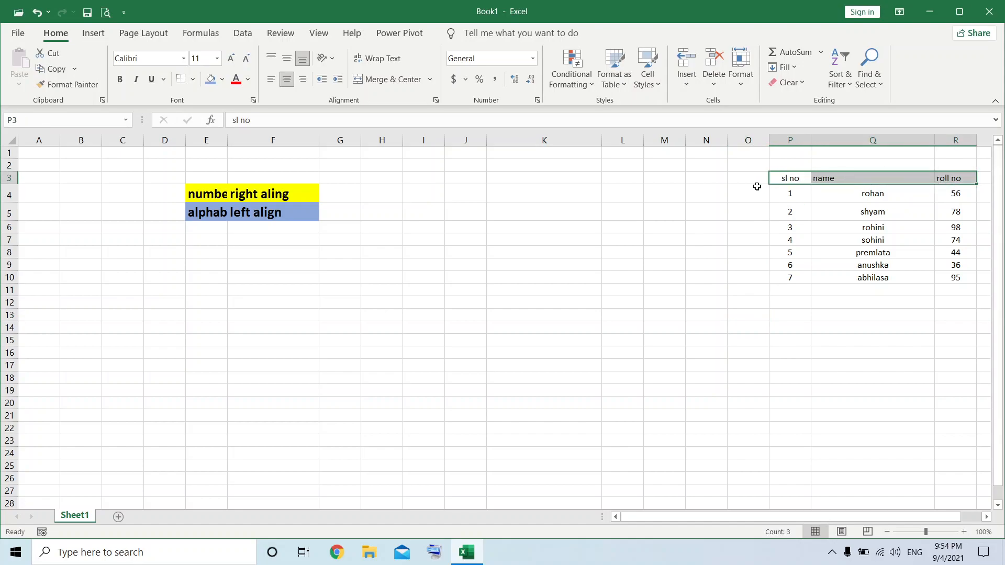
Move the whole table from P3:R10 so that its first cell lands in G12.
click(754, 291)
drag(780, 177, 947, 278)
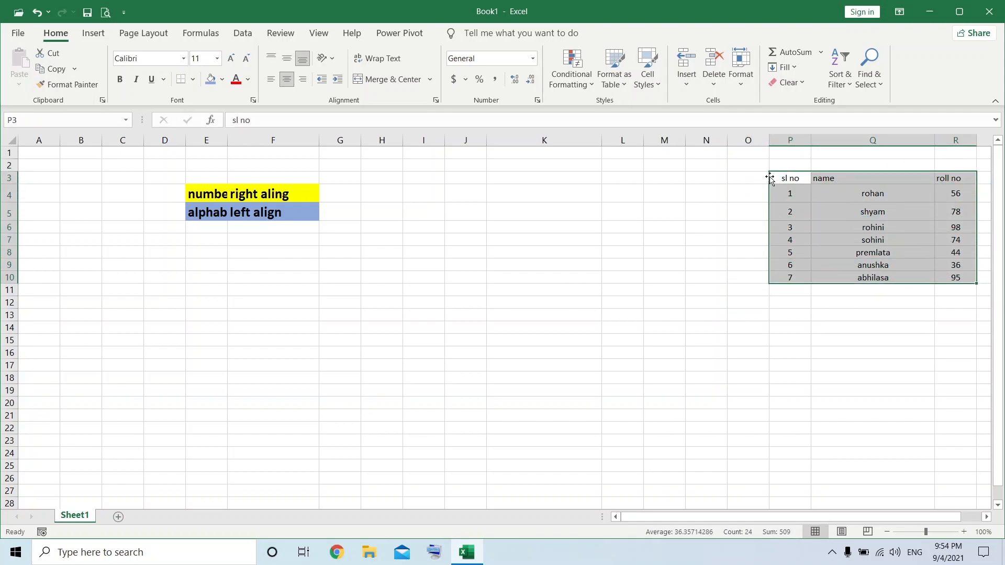
drag(770, 177, 355, 301)
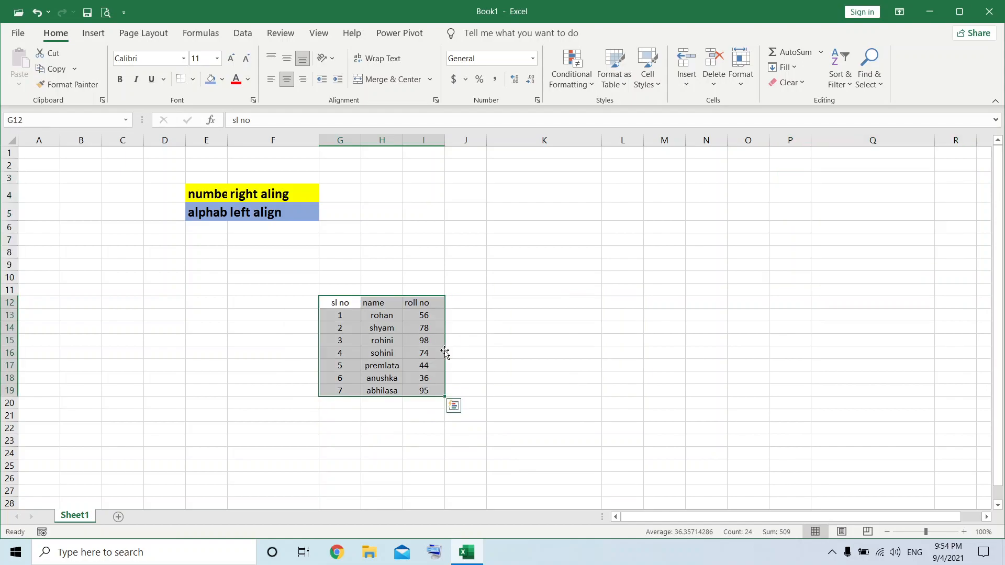
click(623, 365)
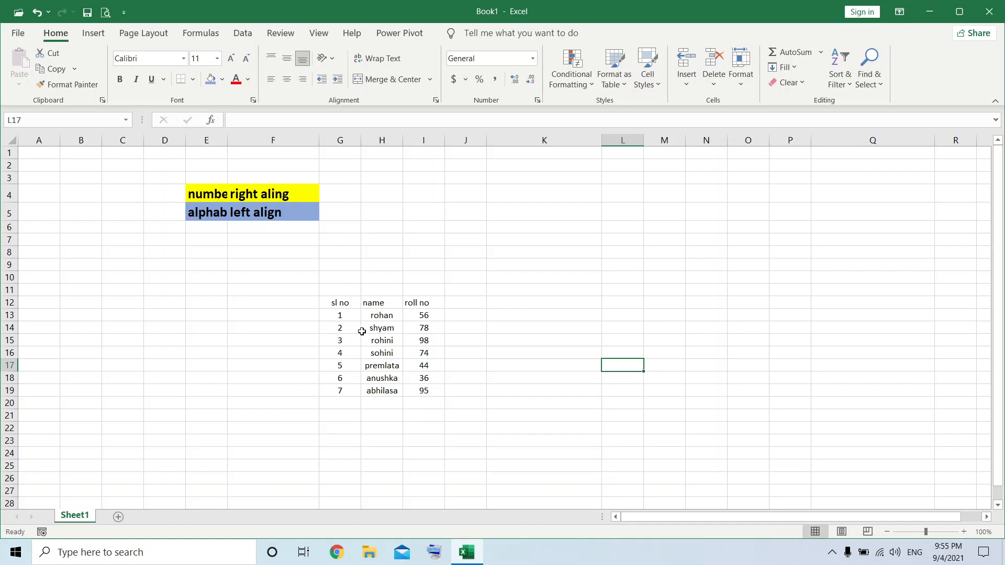
Move the whole table from G12:I19 to start at P4, and narrow the name column Q.
drag(331, 303, 419, 391)
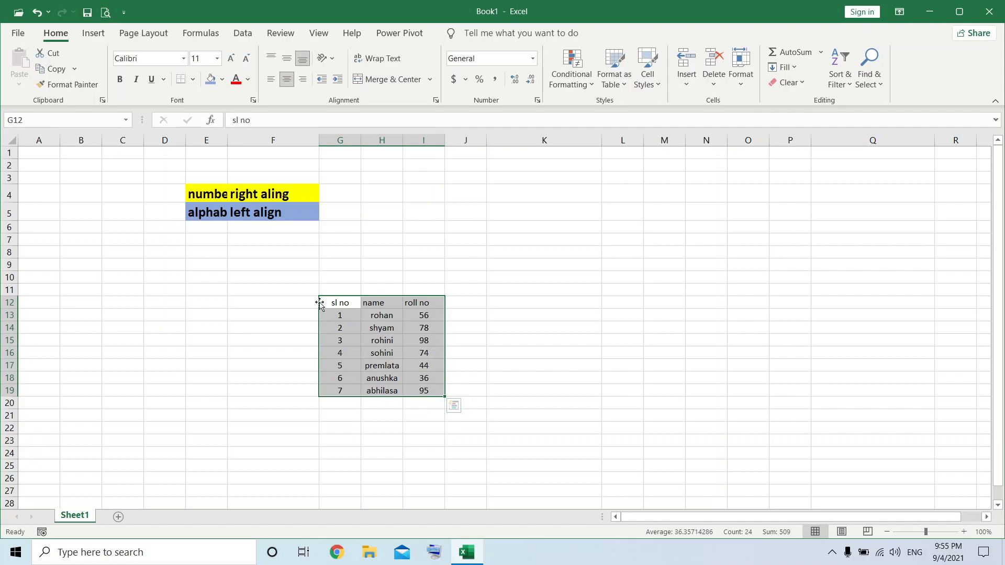
drag(319, 302, 798, 201)
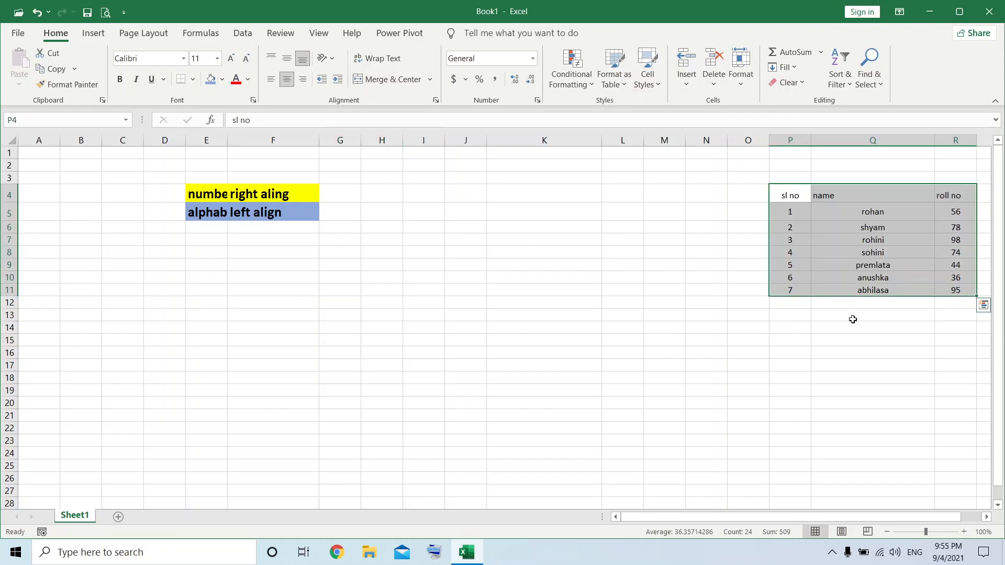
click(864, 339)
drag(934, 143, 888, 142)
click(816, 376)
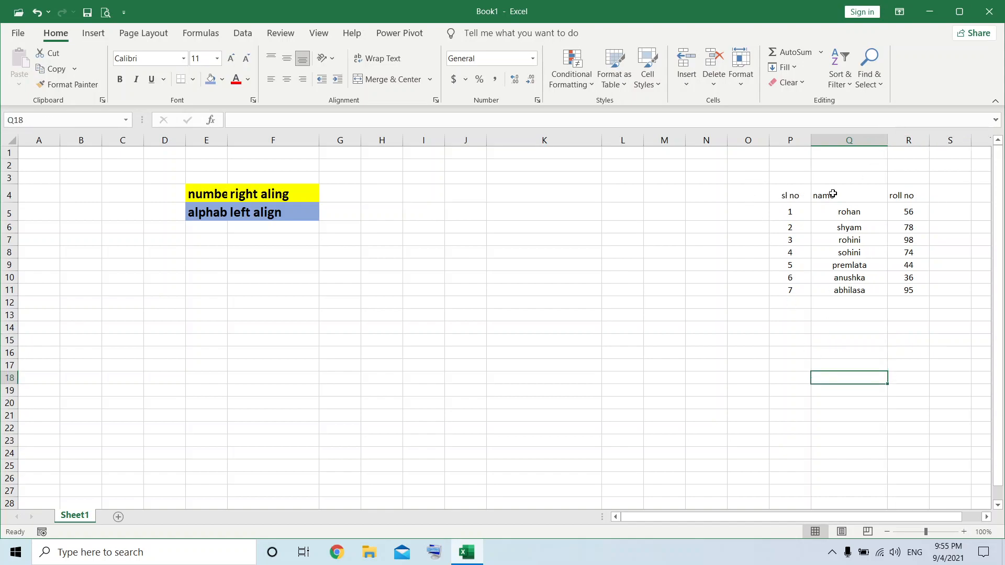
Set the font of the heading row P4:R4 to Algerian.
drag(782, 195, 902, 195)
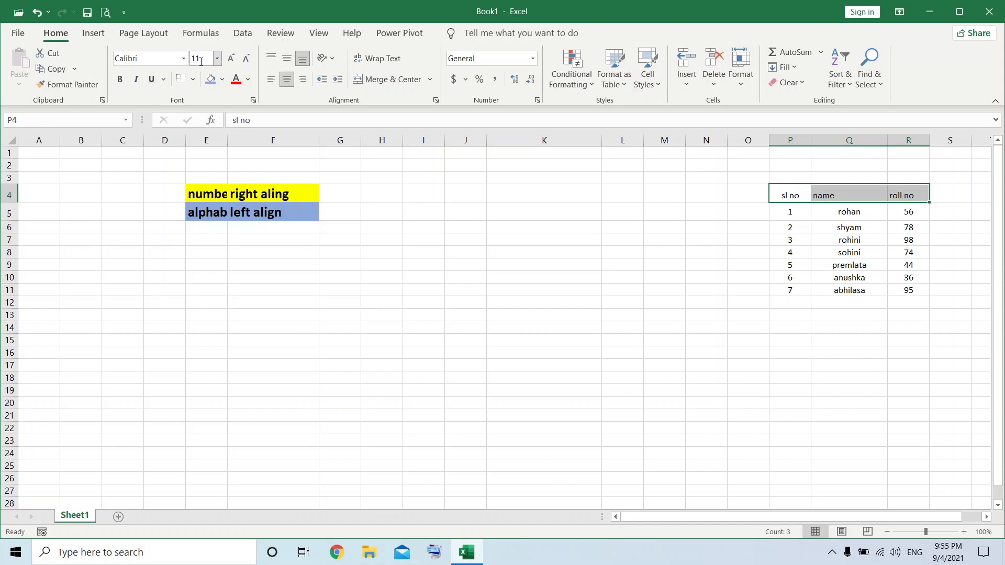
click(183, 58)
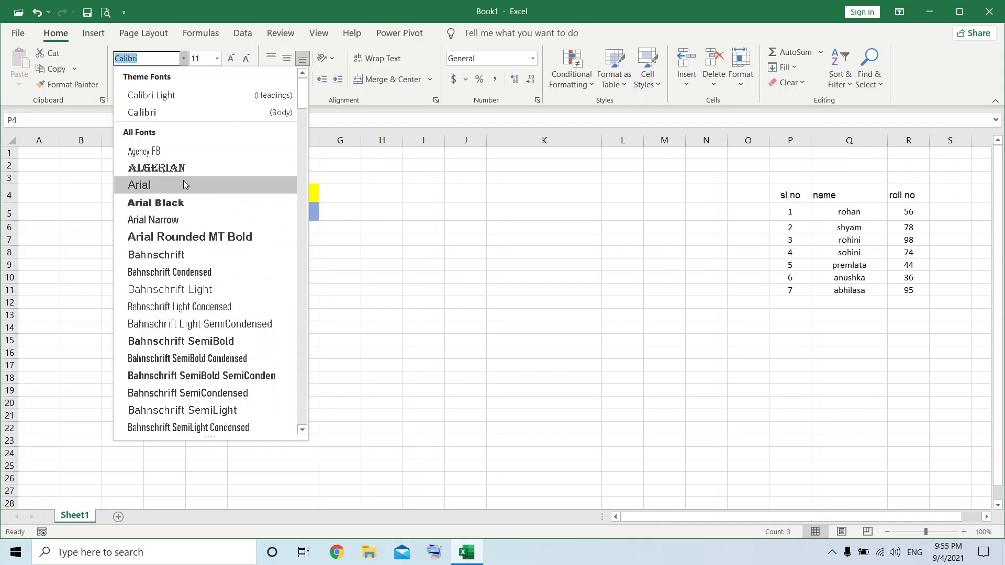
click(176, 167)
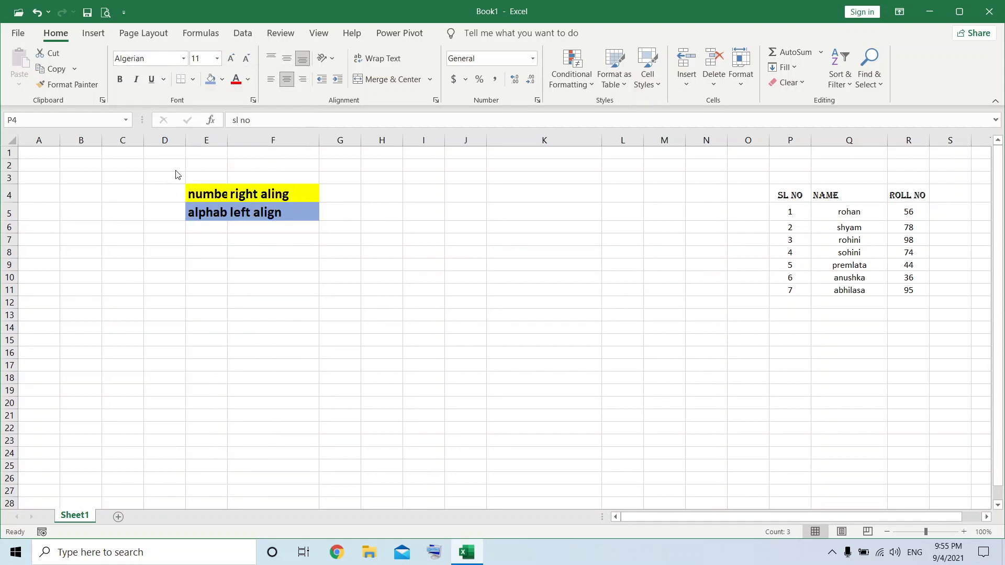
click(745, 351)
Apply the Algerian font to the entire table P4:R11.
click(759, 318)
drag(783, 209, 903, 291)
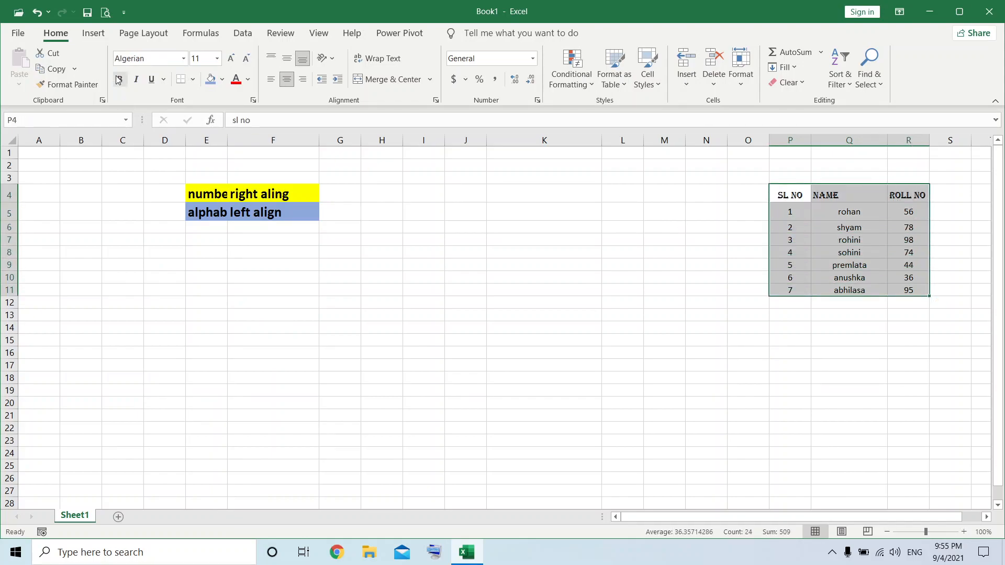
click(183, 58)
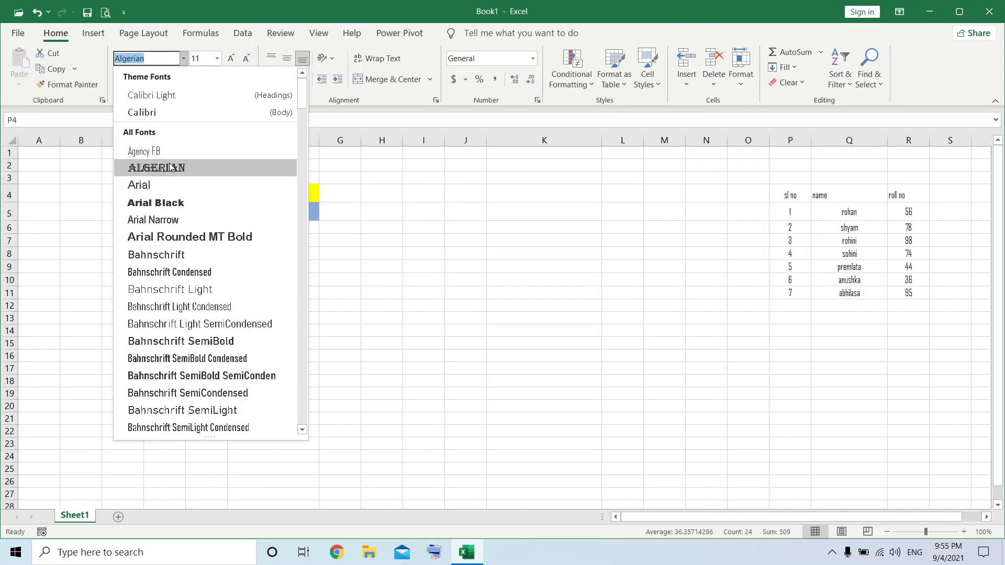
click(171, 168)
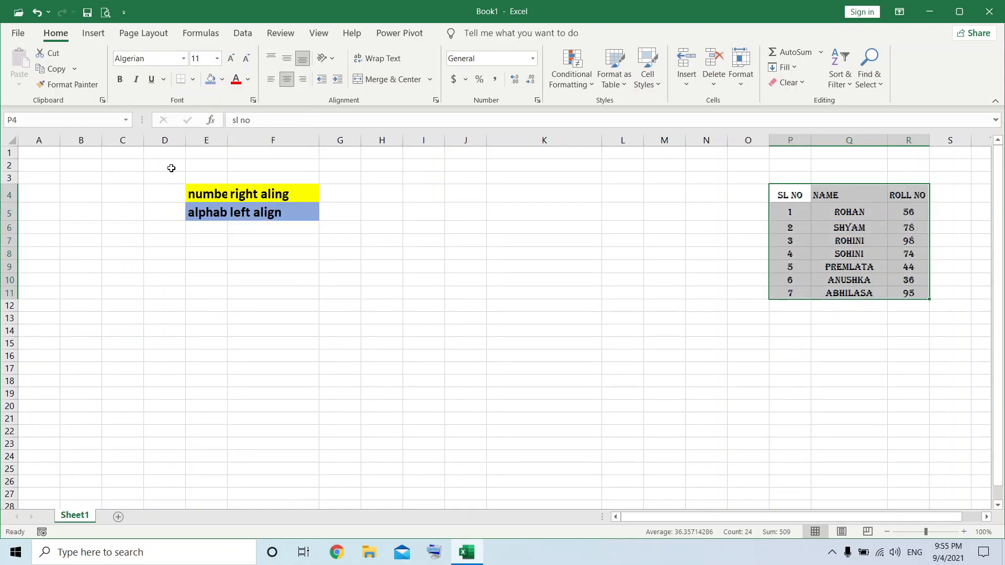
click(713, 380)
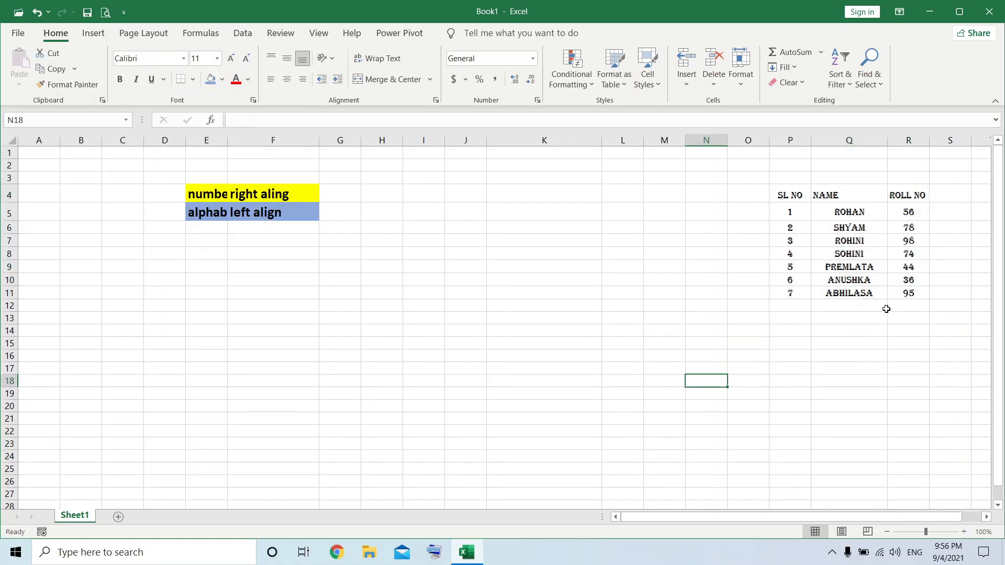
Increase the font size of the table P4:R11 to 20.
drag(775, 192, 906, 294)
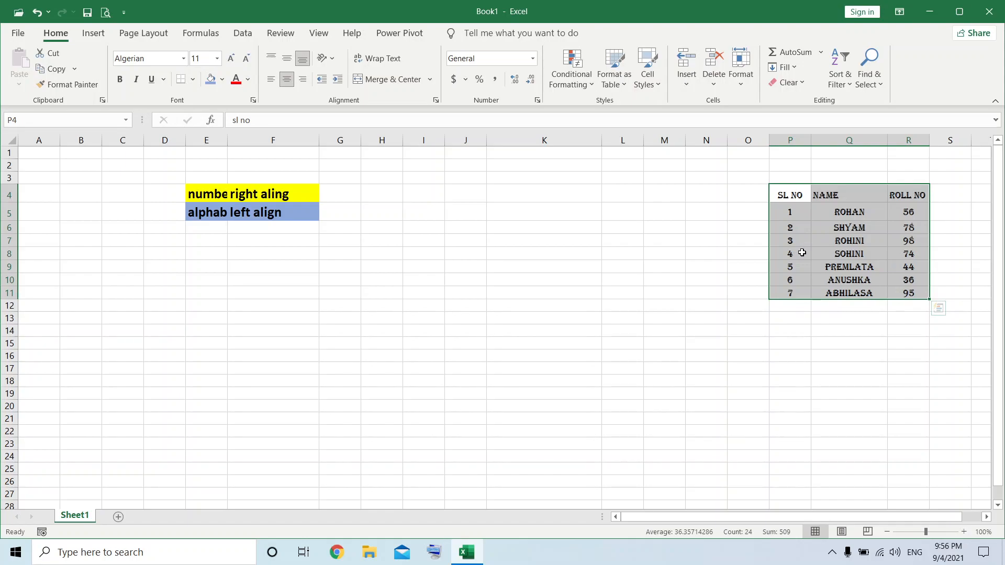
click(231, 59)
click(232, 58)
click(232, 59)
click(231, 59)
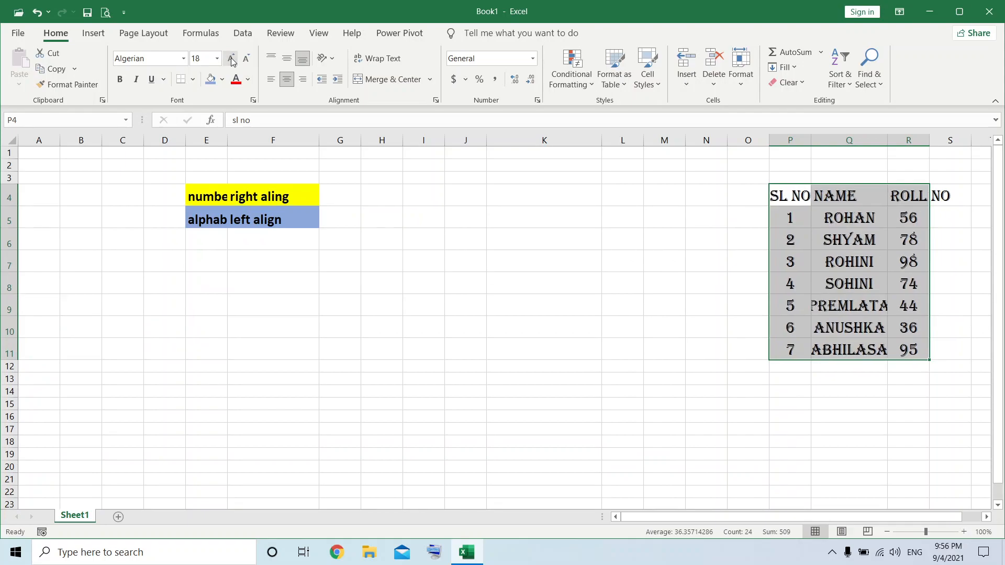
click(231, 58)
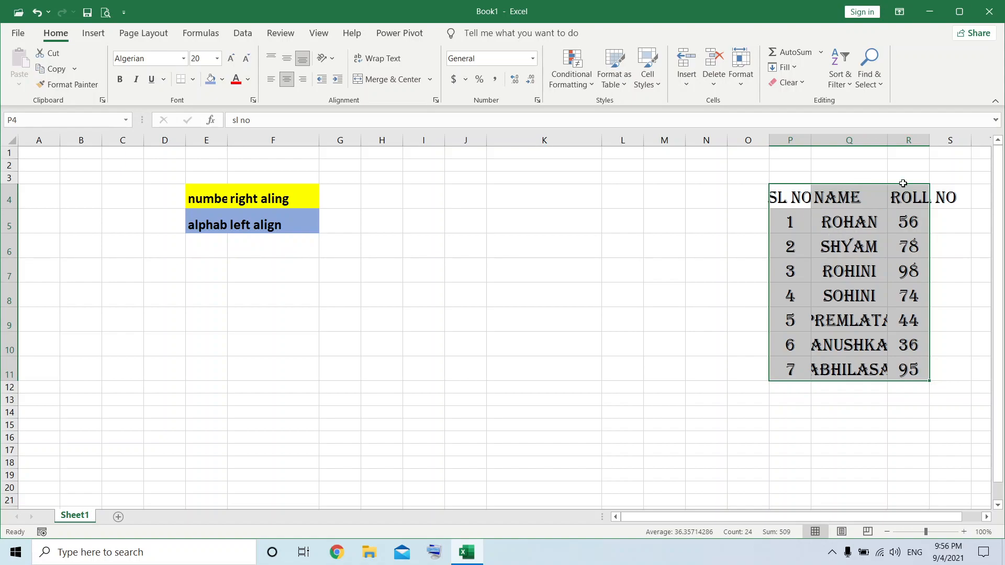
Widen columns P, Q and R to fit the enlarged table text, and narrow the empty column O beside them.
double_click(929, 142)
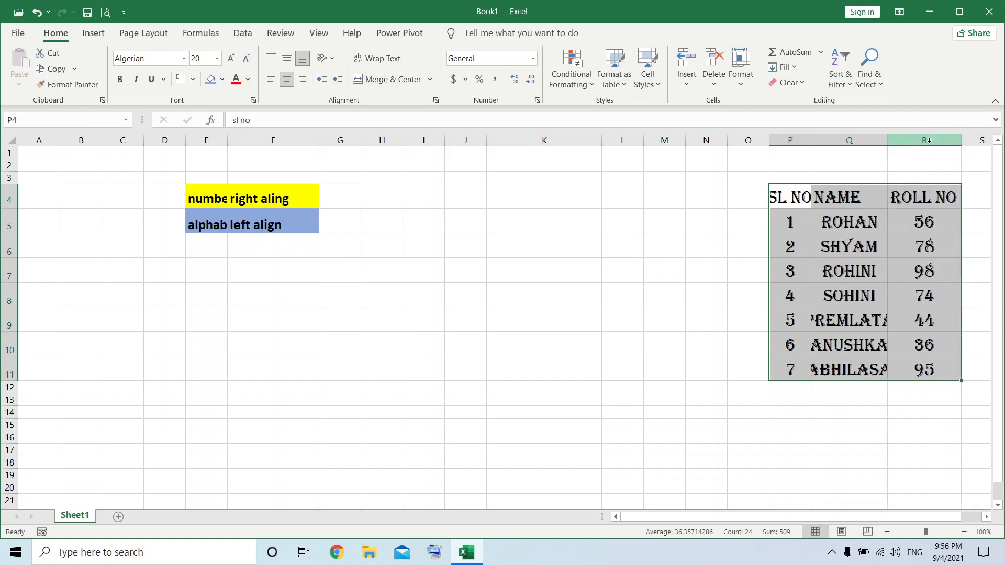
click(844, 501)
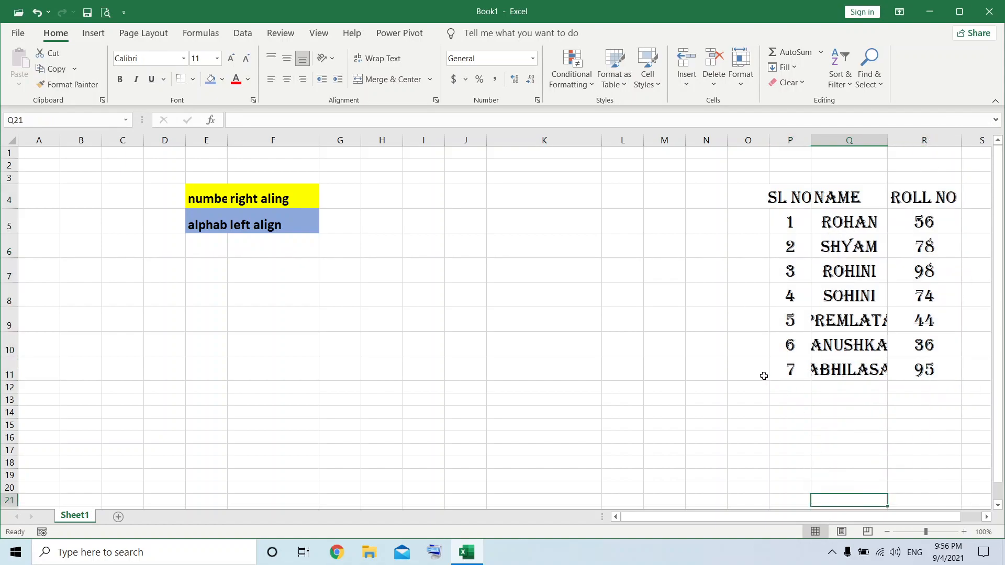
drag(769, 141, 790, 145)
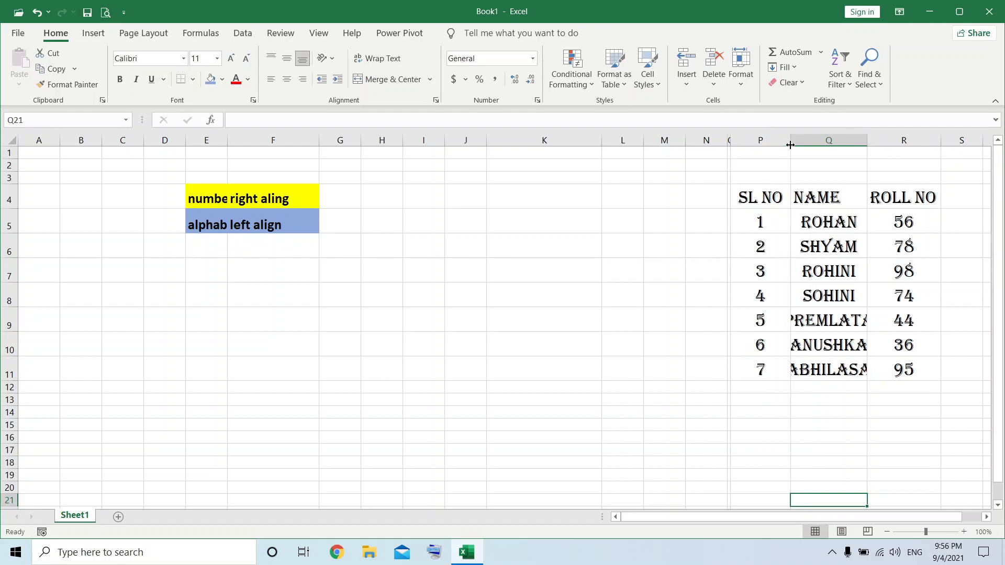
drag(867, 140, 877, 142)
drag(953, 142, 964, 142)
drag(833, 425, 832, 413)
Align the headings in P4:R4 vertically to the middle of their cells.
drag(767, 197, 908, 197)
click(287, 61)
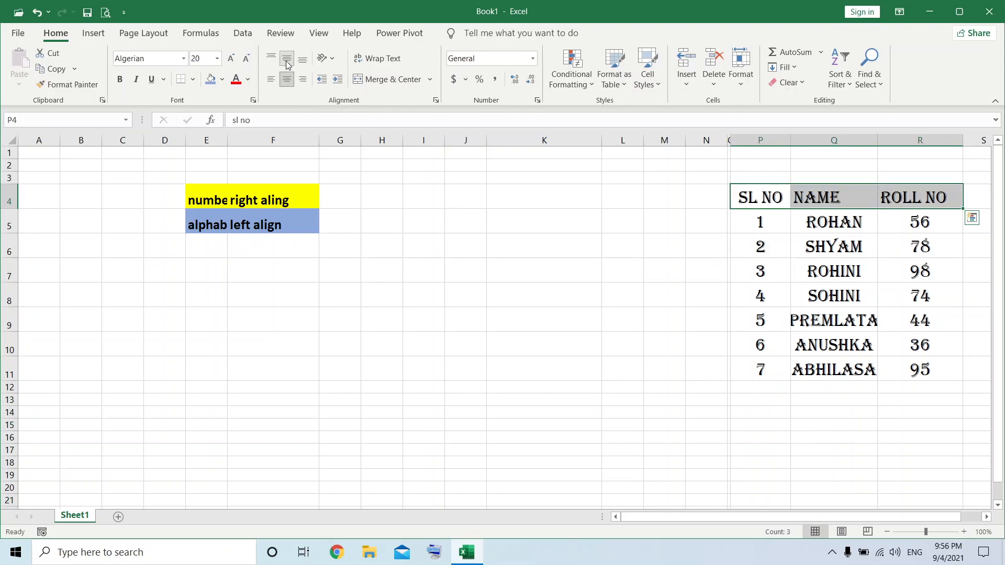
click(432, 365)
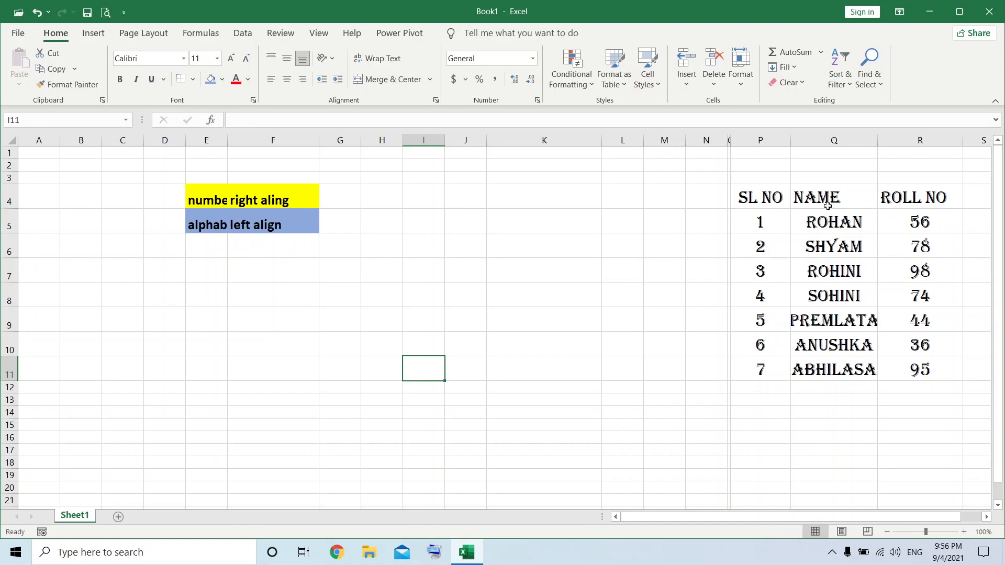
click(827, 205)
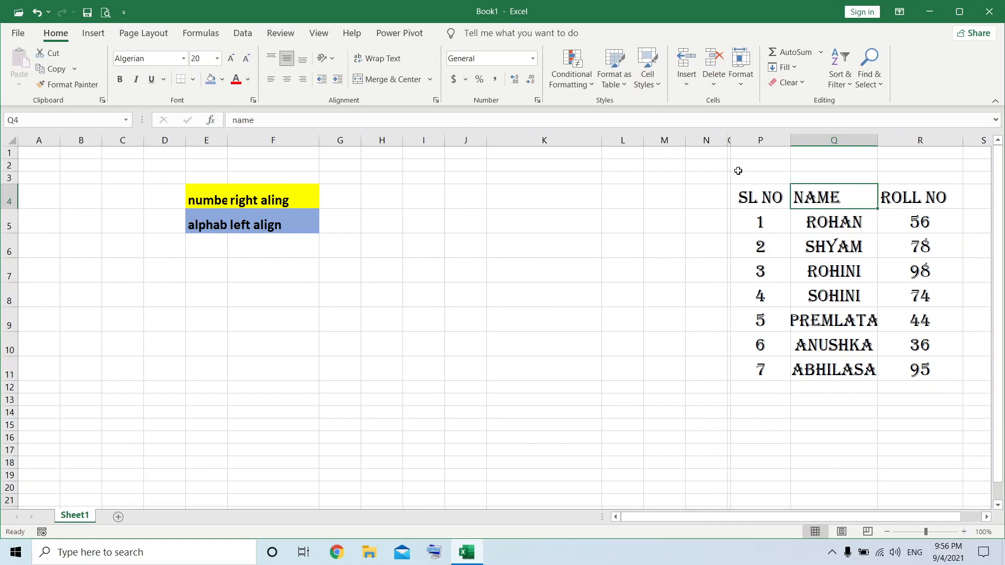
click(904, 312)
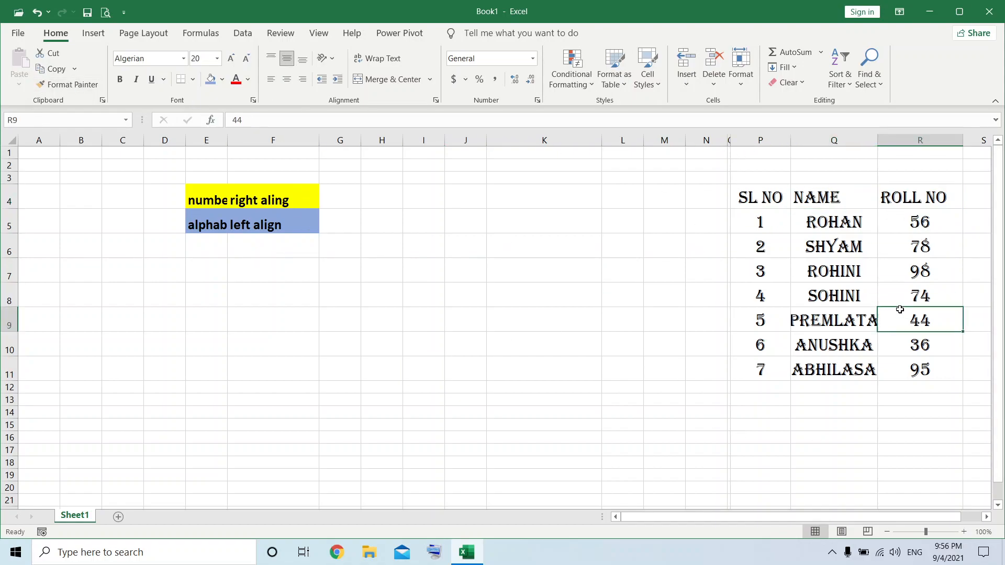
Apply bold, italic and underline to all the text in the table P4:R11.
drag(759, 198, 968, 388)
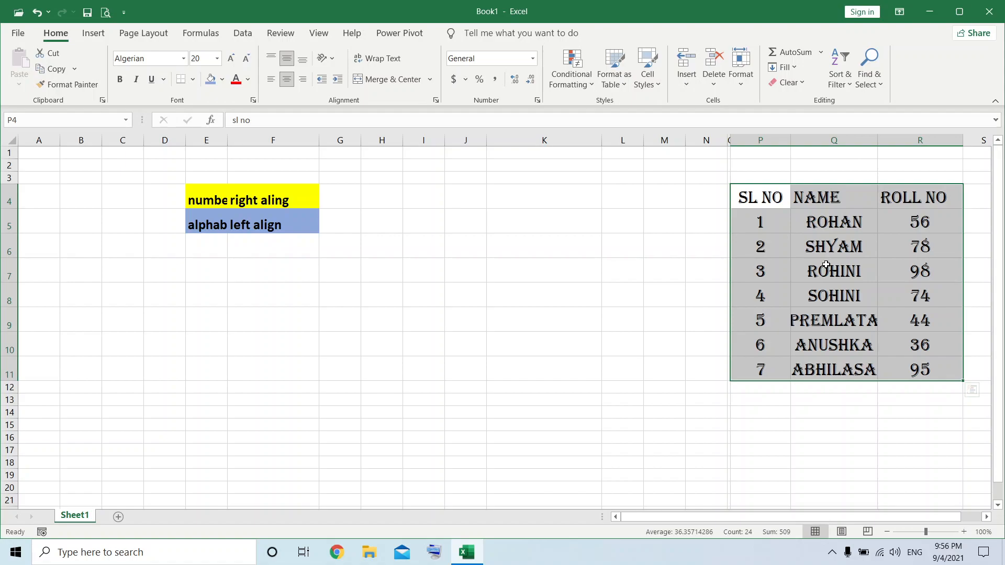
click(119, 81)
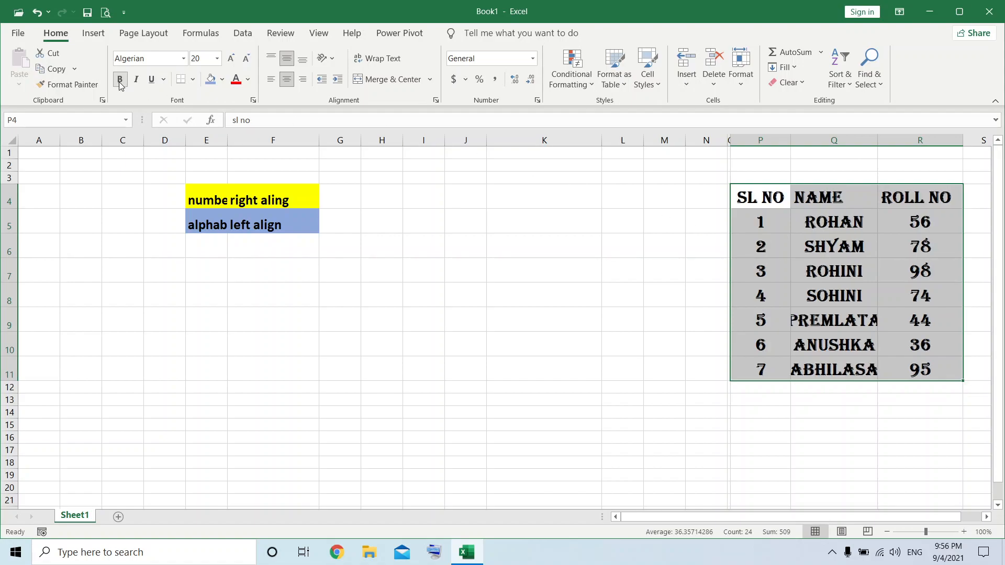
click(137, 80)
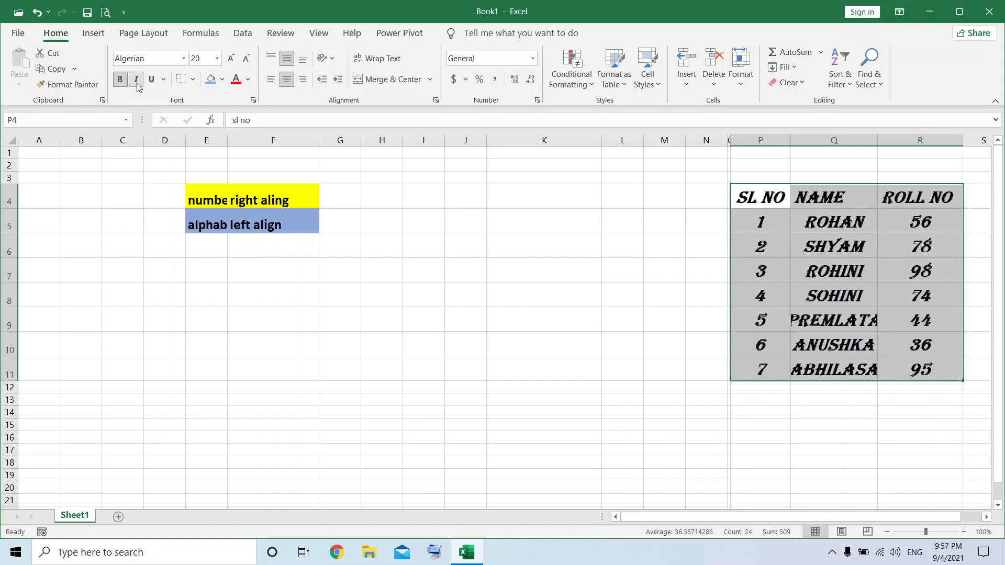
click(152, 81)
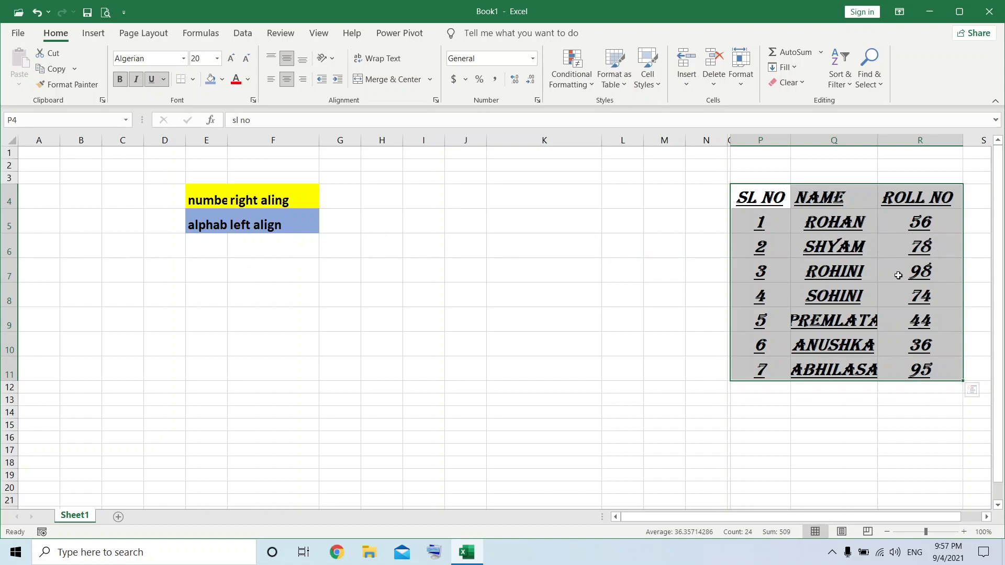
click(839, 396)
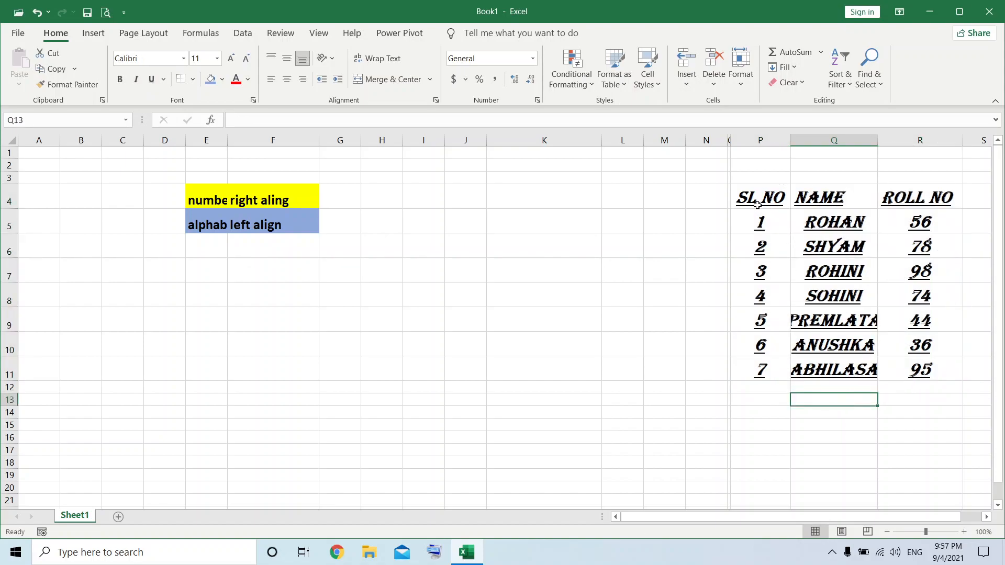
Collapse the empty columns between M and P to shift the table, and widen the name and roll no columns.
drag(733, 142, 669, 142)
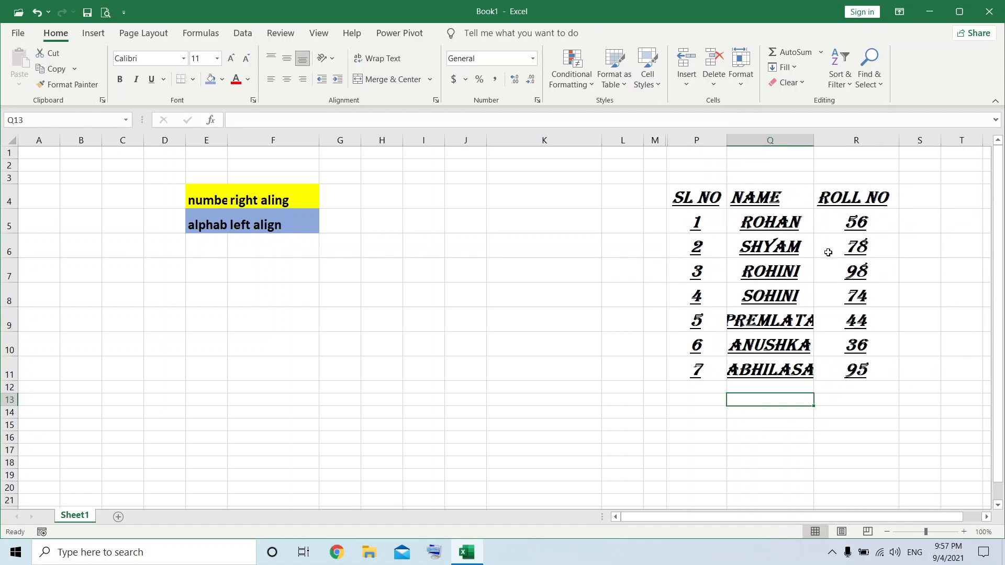
drag(816, 140, 835, 140)
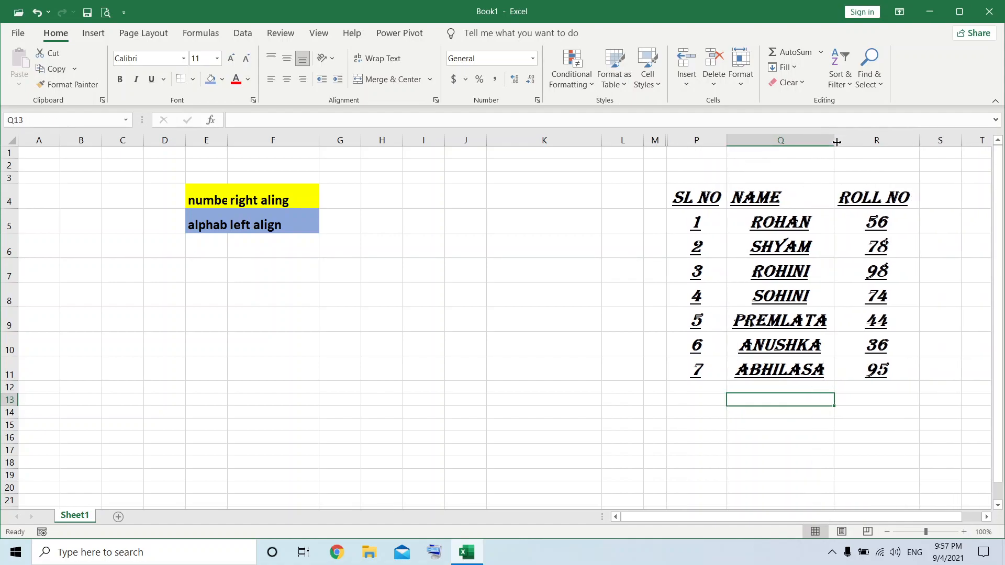
drag(925, 142, 940, 142)
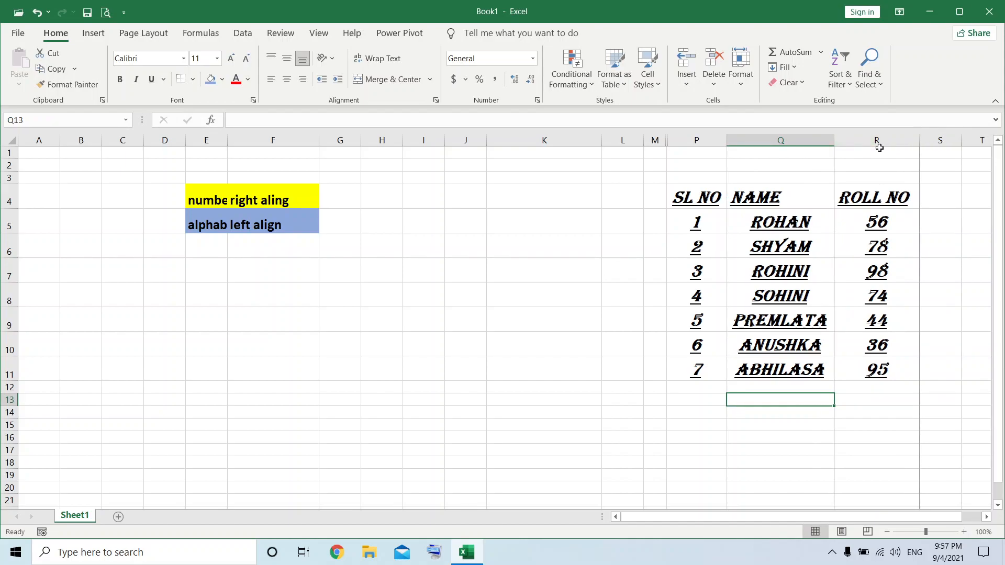
drag(837, 141, 850, 144)
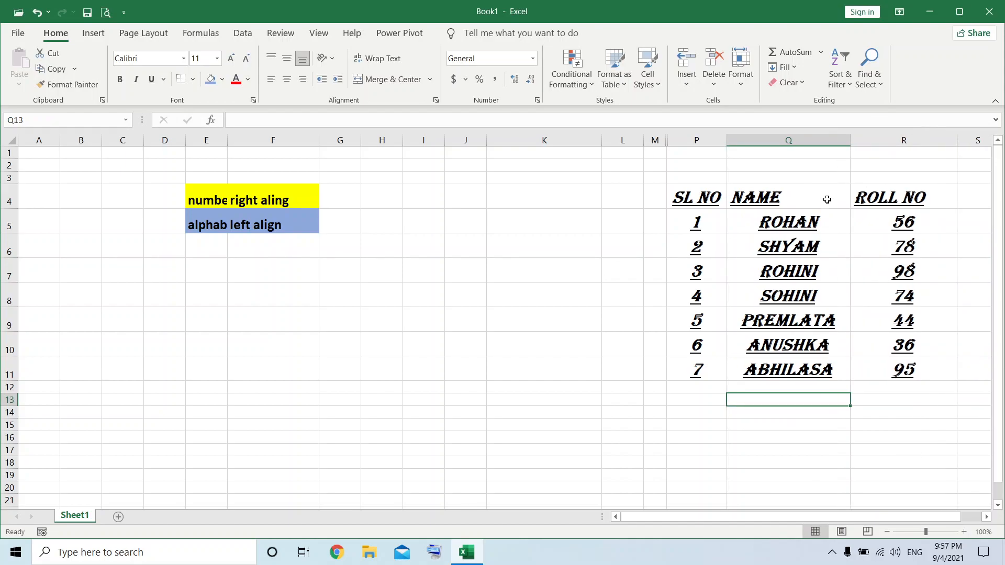
Remove the underline and italic formatting from the table P4:R11.
key(Up)
key(Up)
key(Left)
drag(683, 197, 906, 366)
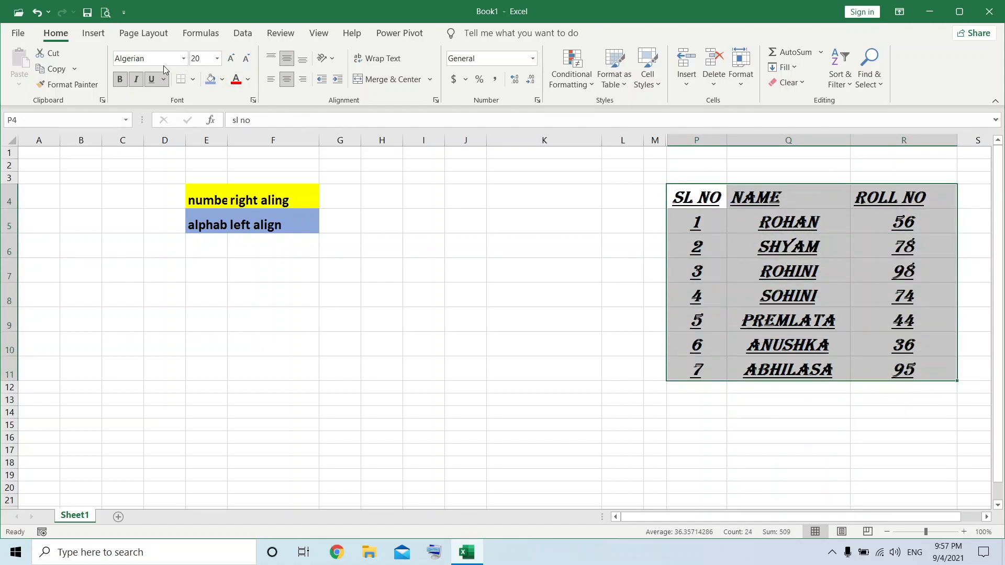
click(152, 79)
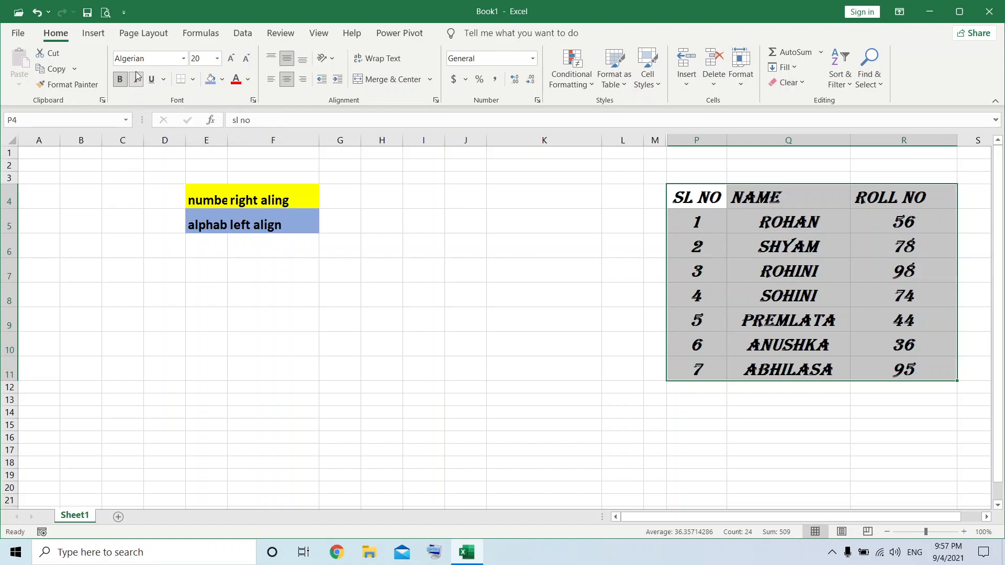
click(137, 80)
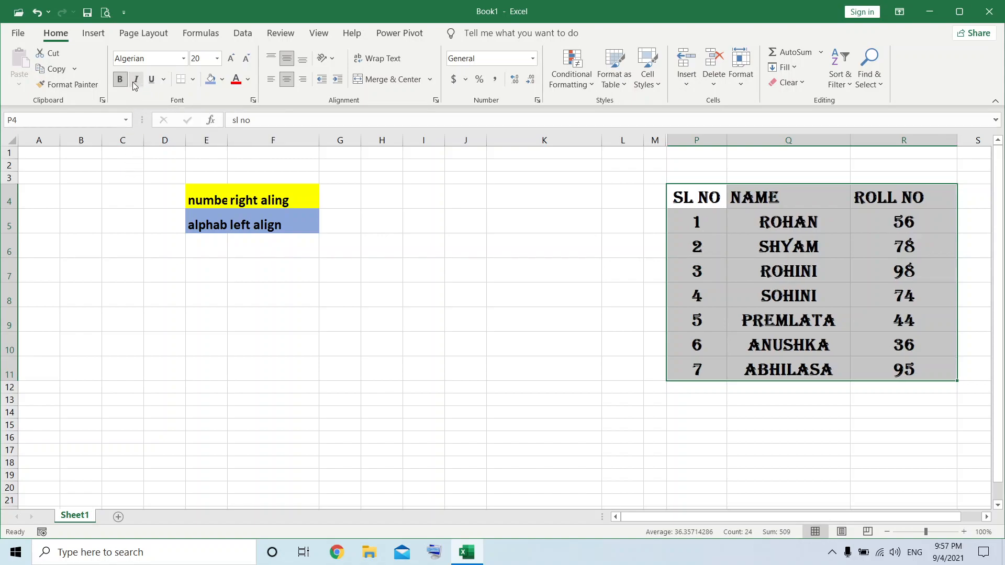
Remove the bold formatting from the table P4:R11.
click(122, 81)
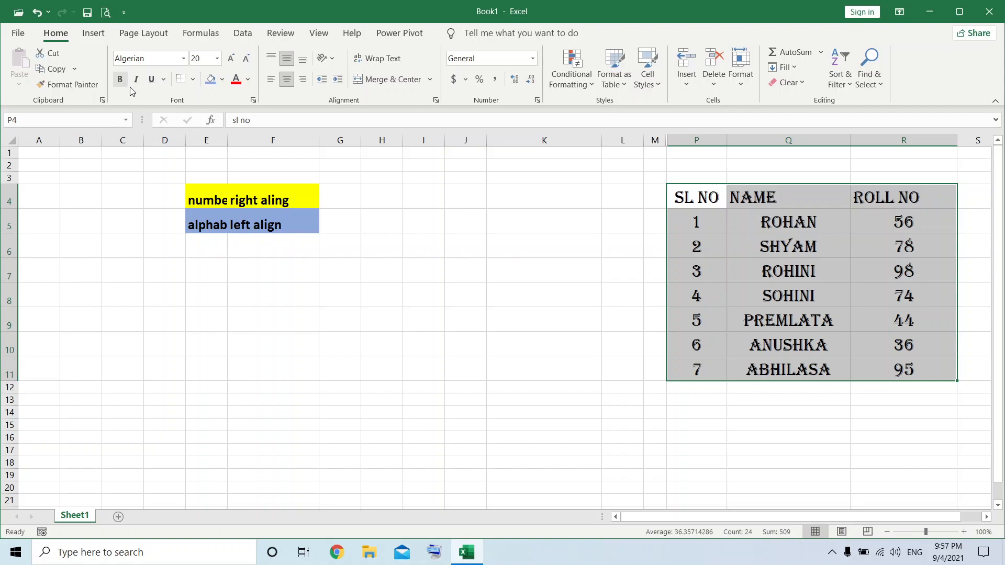
click(691, 376)
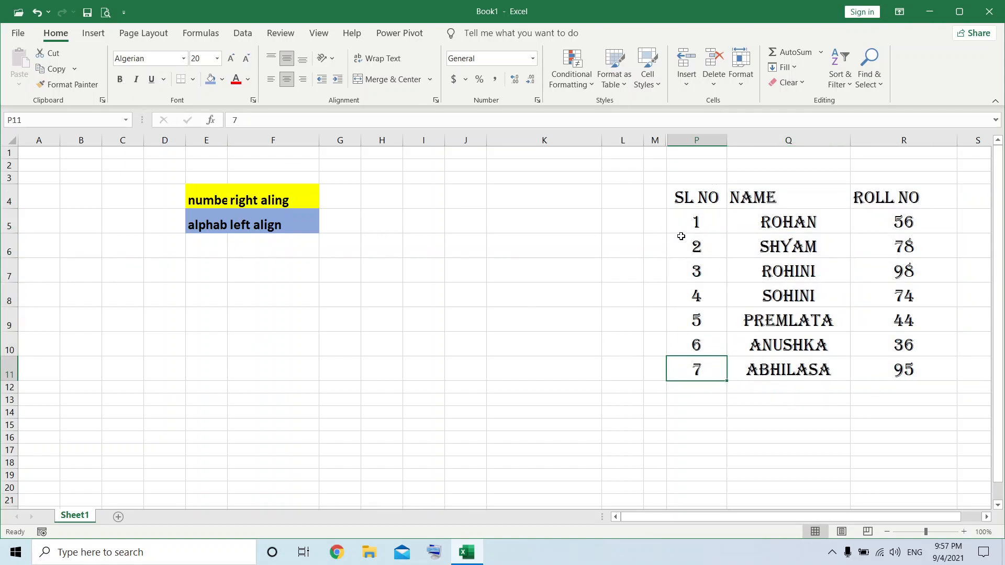
click(501, 249)
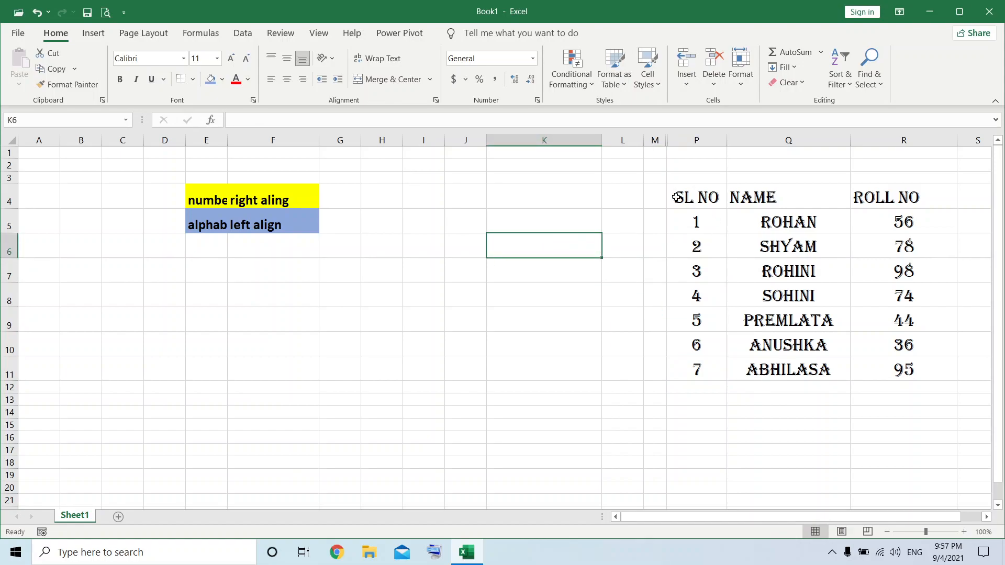
Fill the heading cells P4:R4 with light green.
drag(679, 197, 916, 198)
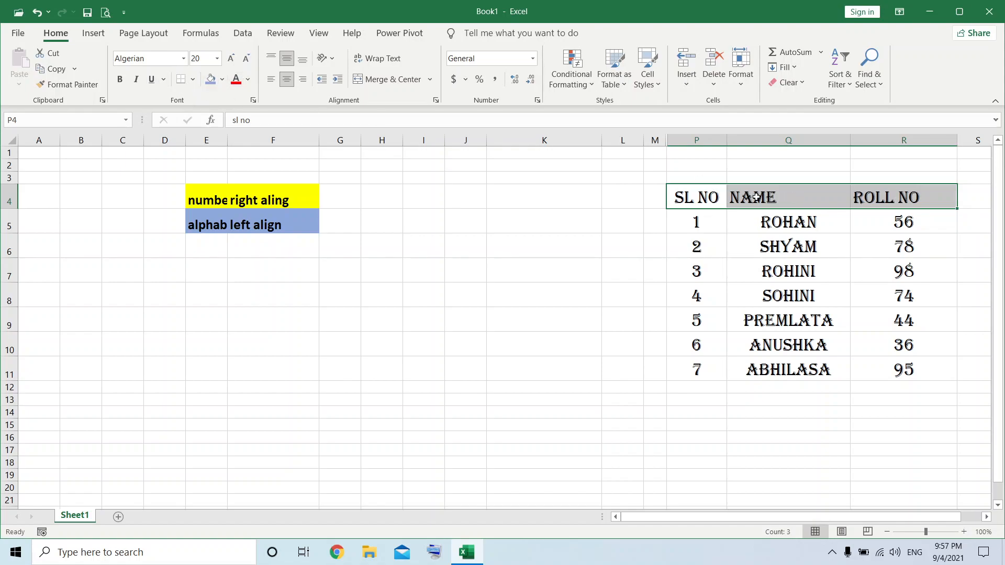
click(223, 80)
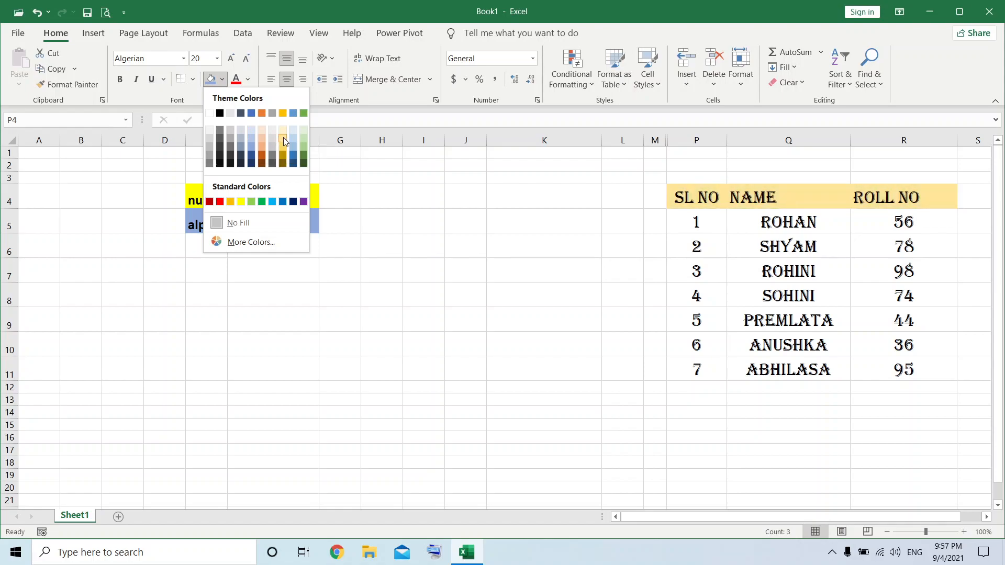
click(306, 141)
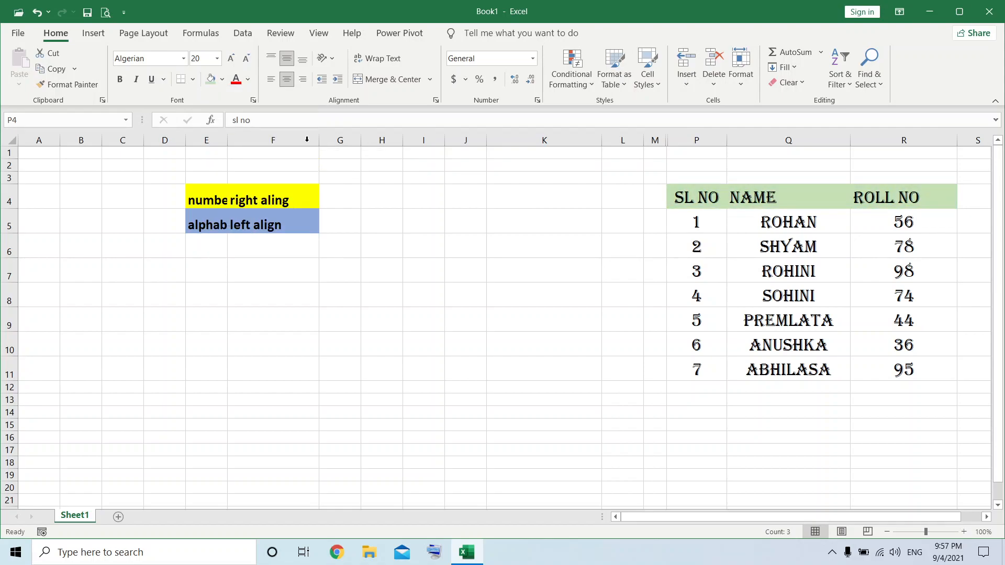
click(711, 345)
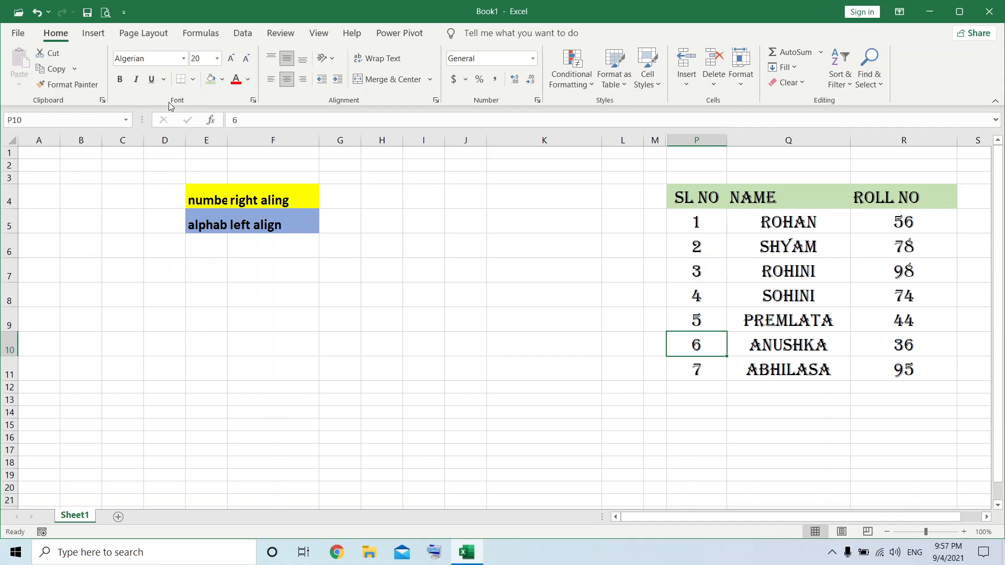
Change the font colour of the data rows P5:R11 to the standard light blue.
drag(698, 222, 913, 373)
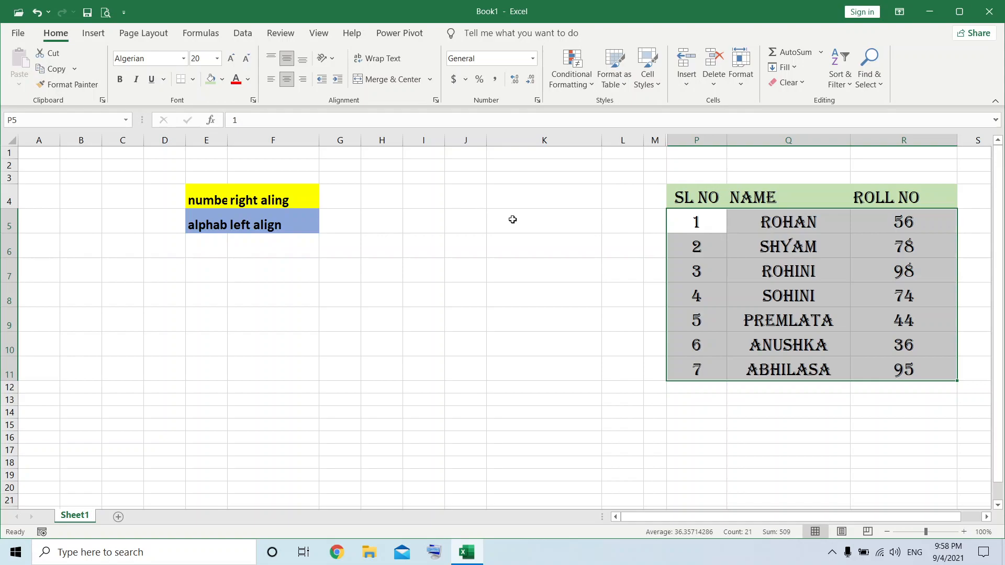
click(248, 79)
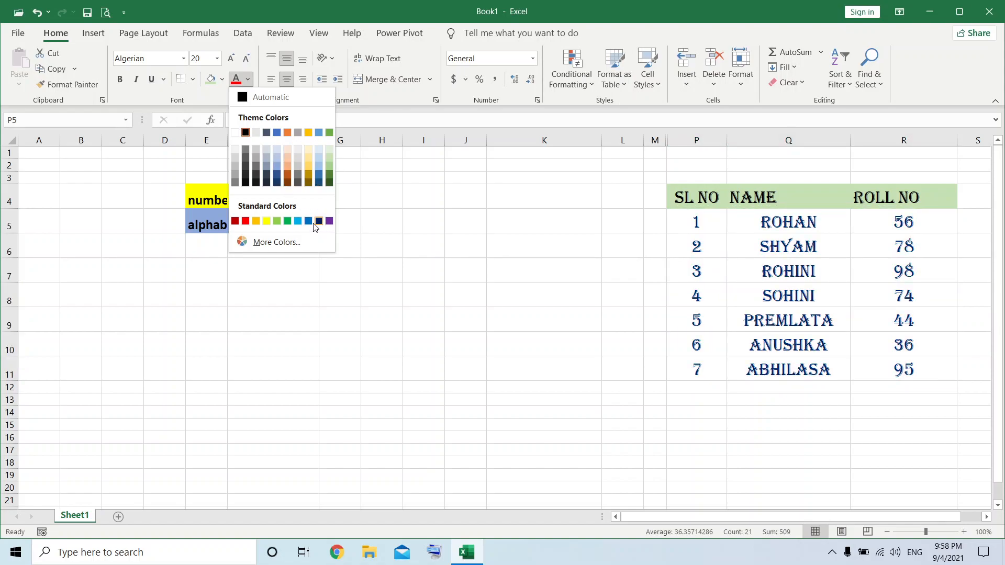
click(298, 221)
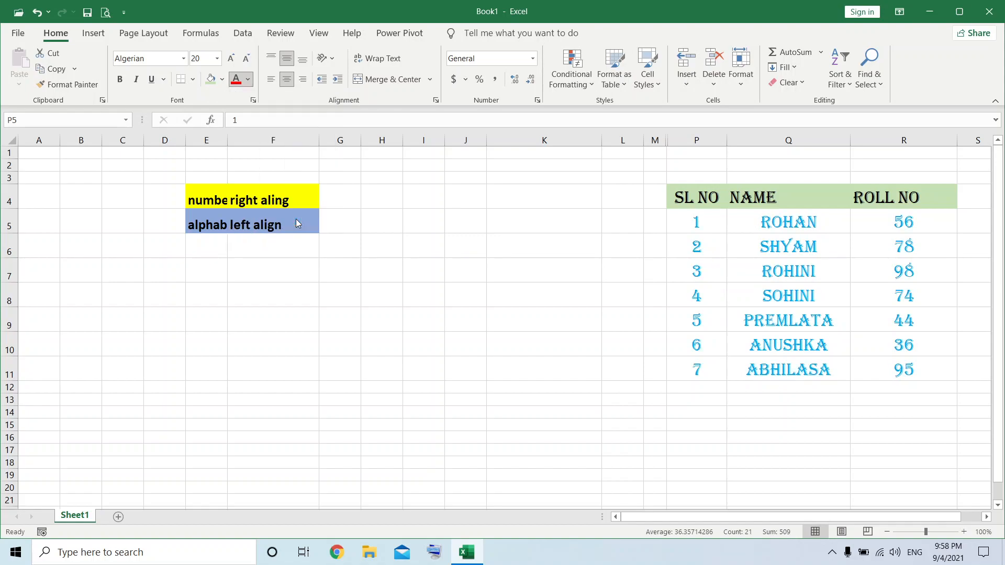
click(576, 351)
drag(697, 223, 917, 373)
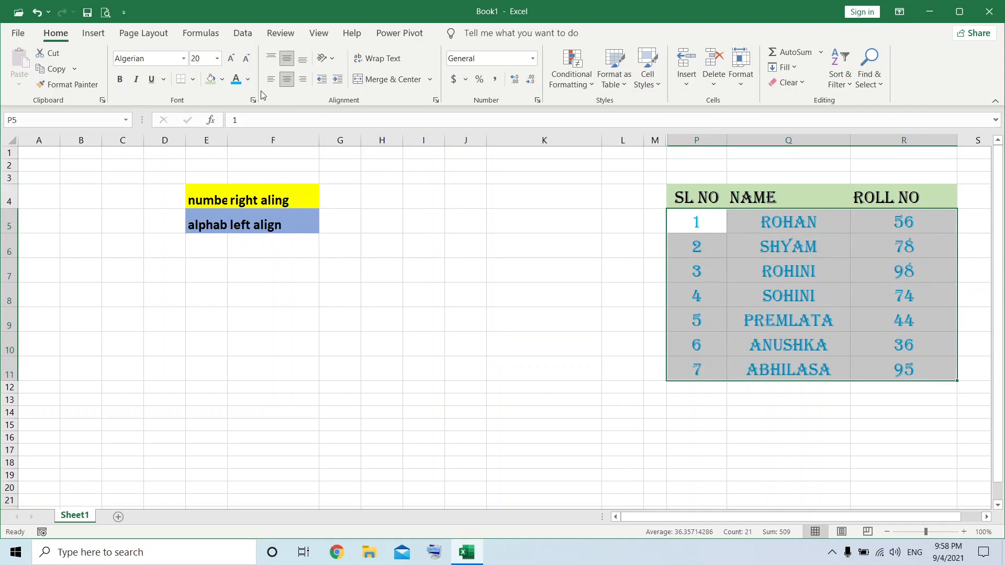
click(249, 83)
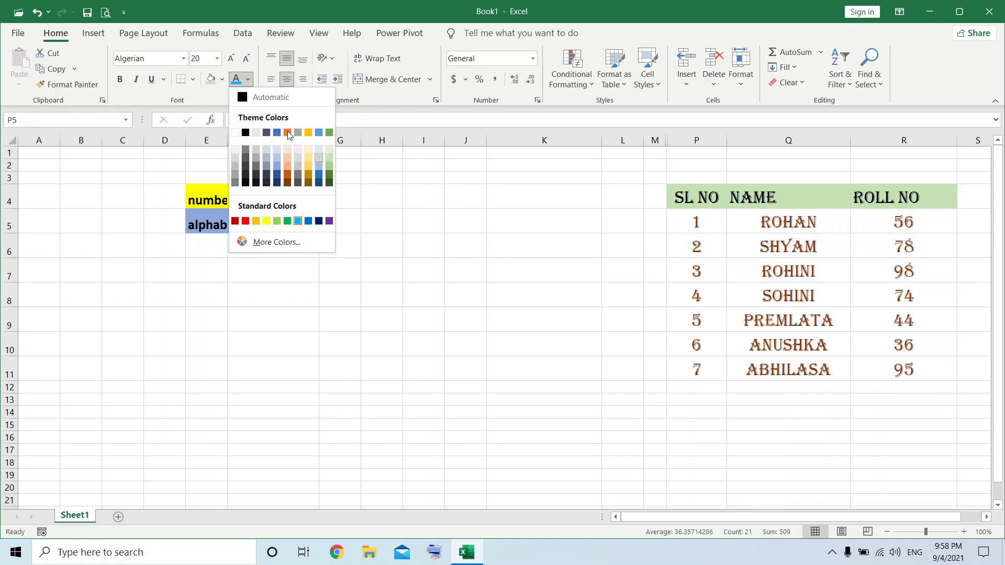
click(281, 244)
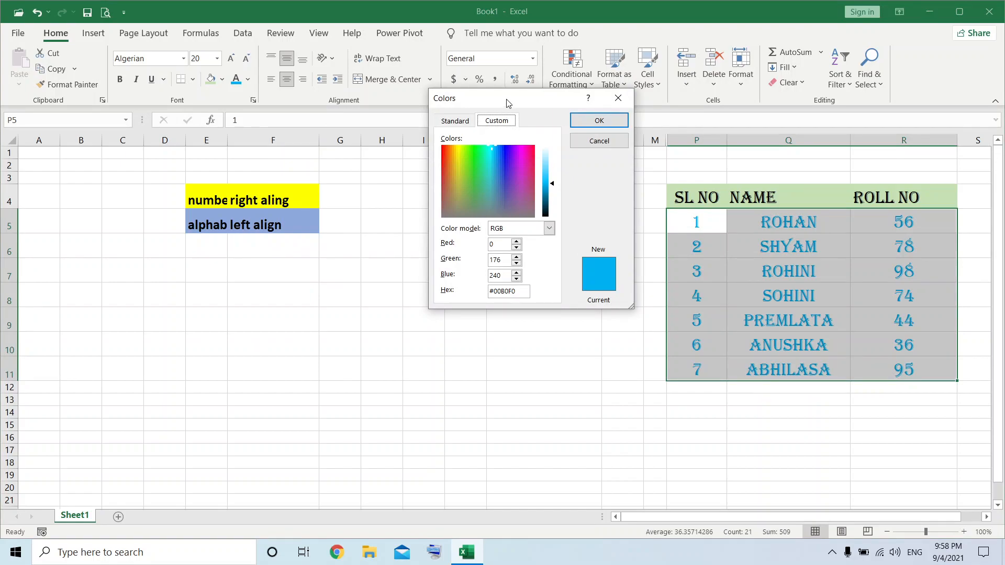
drag(507, 103, 422, 135)
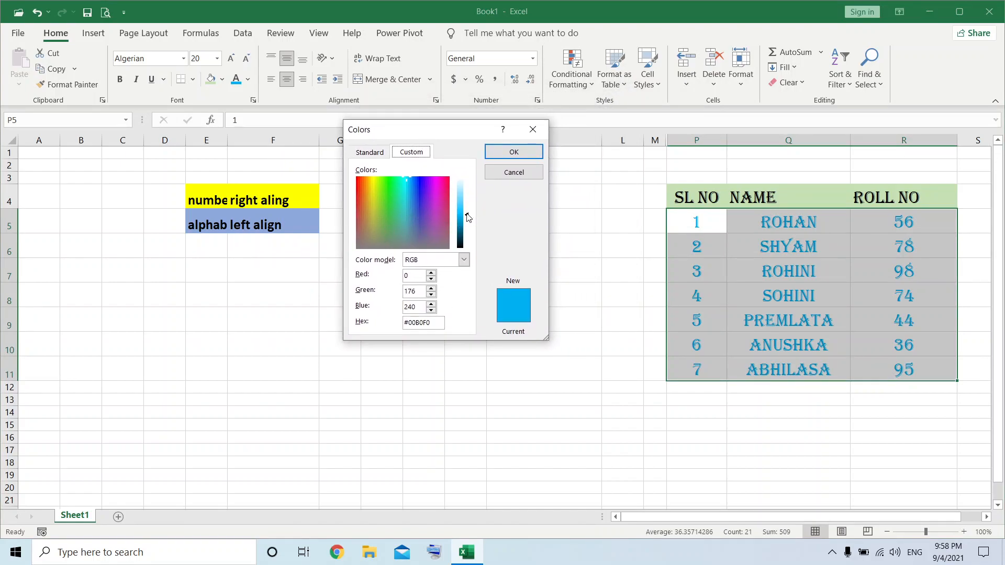
drag(468, 218, 469, 221)
click(533, 129)
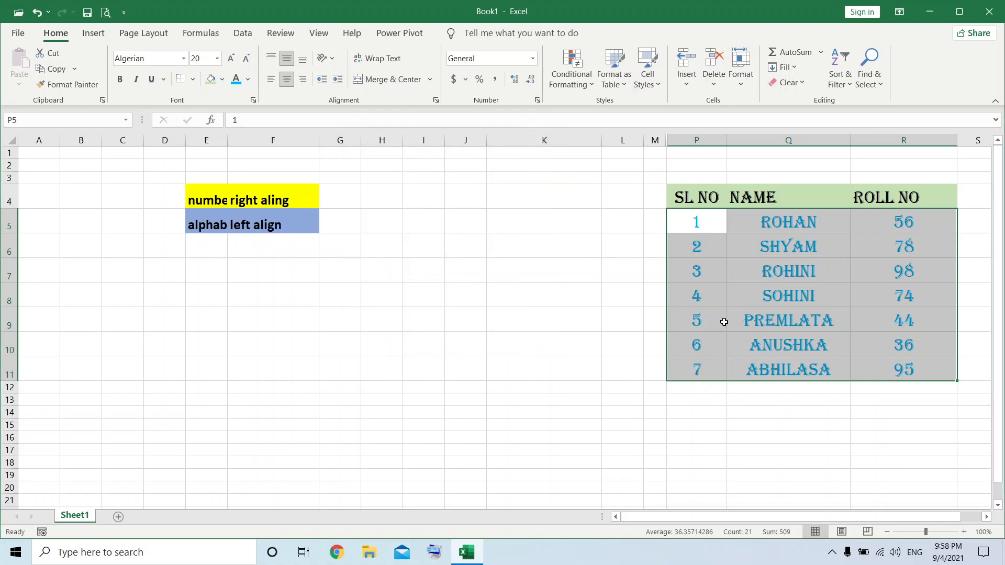
click(803, 449)
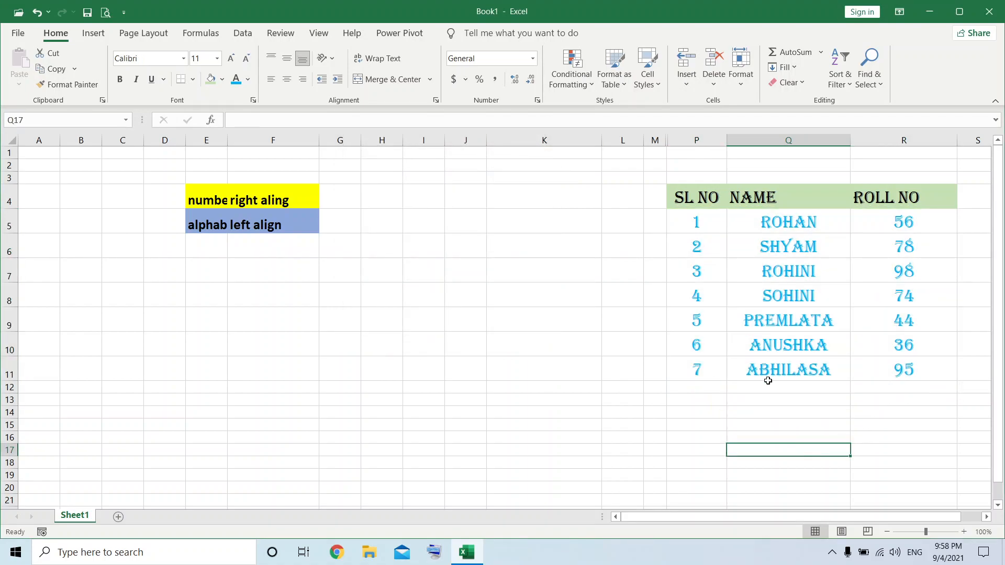
click(248, 79)
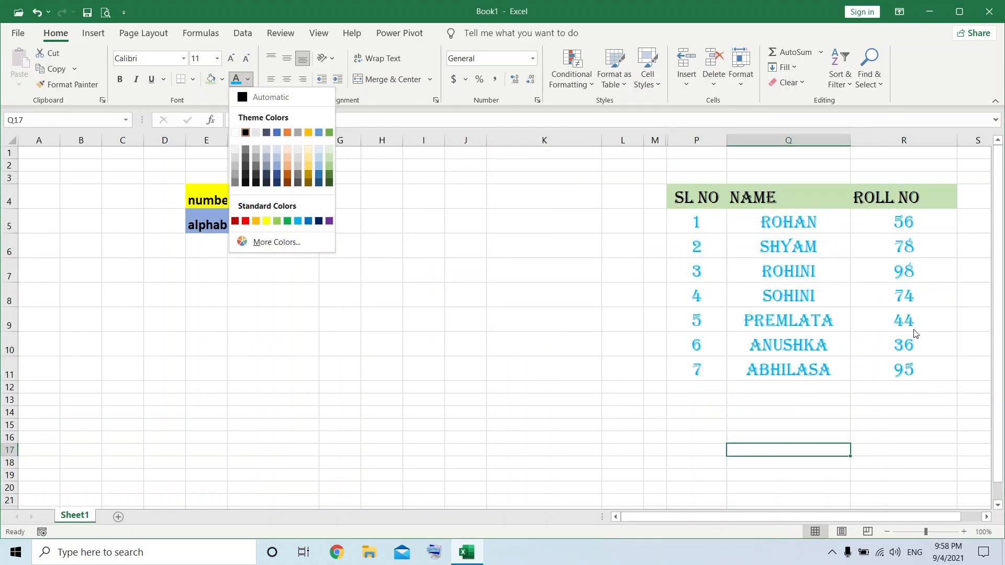
click(853, 337)
drag(690, 224, 896, 372)
click(248, 79)
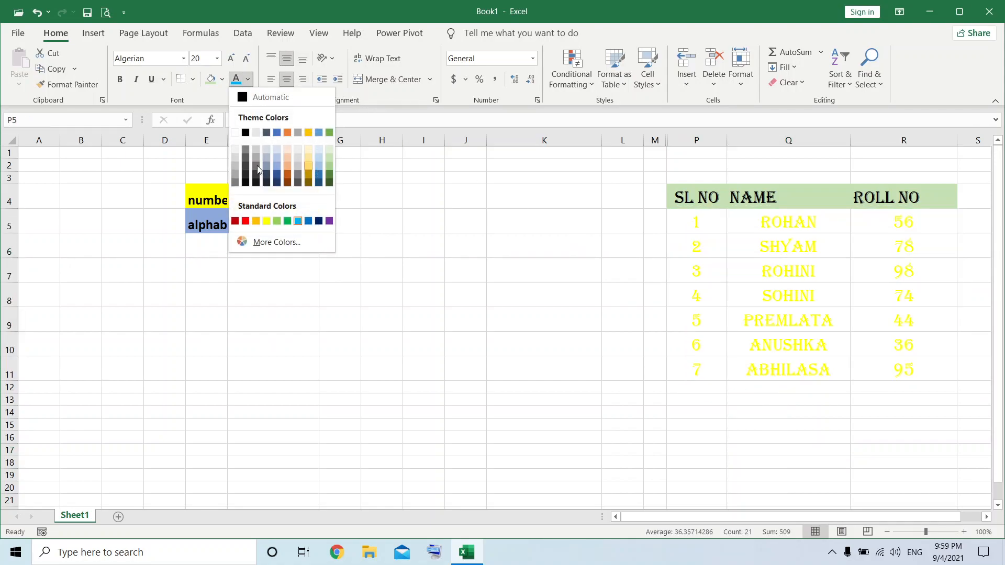
click(575, 387)
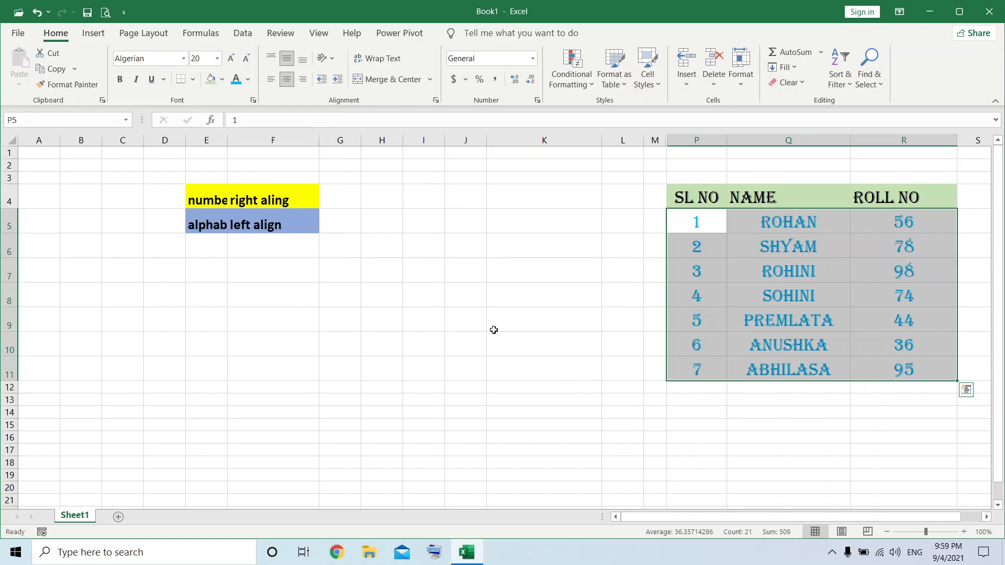
click(524, 347)
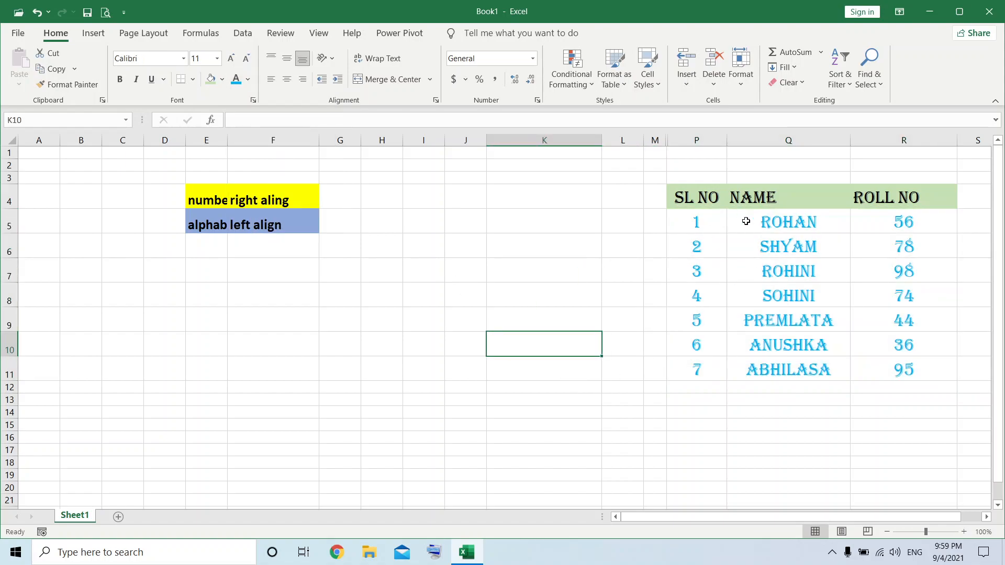
Preview the range P4:R12 for printing with the Print Selection option, and return to the worksheet.
drag(675, 192, 902, 364)
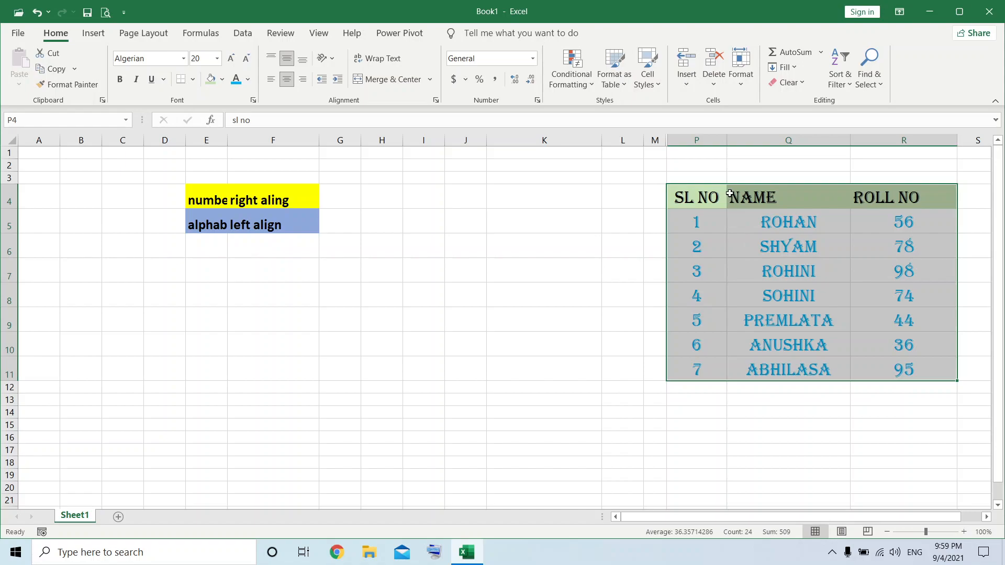
click(723, 424)
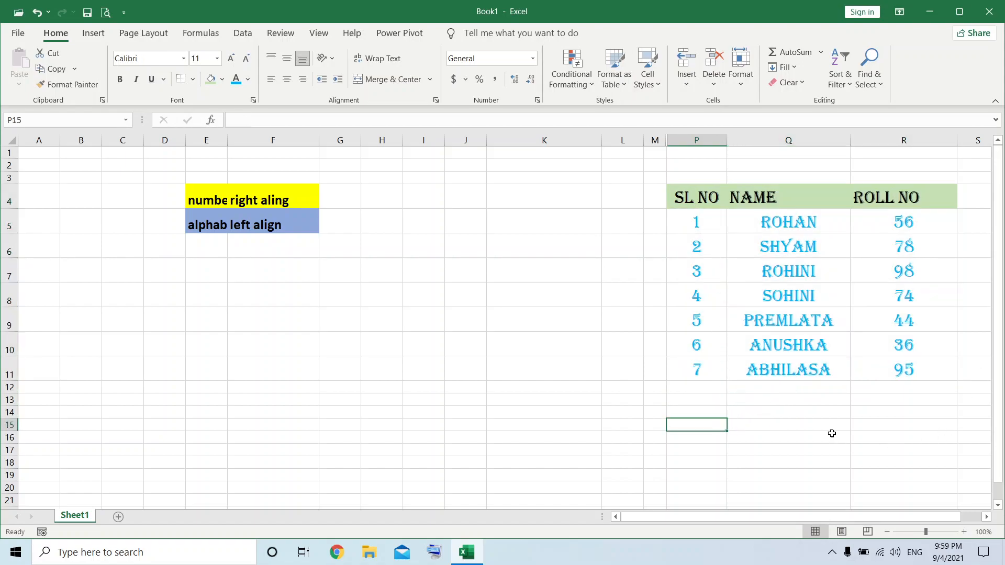
drag(679, 196, 901, 382)
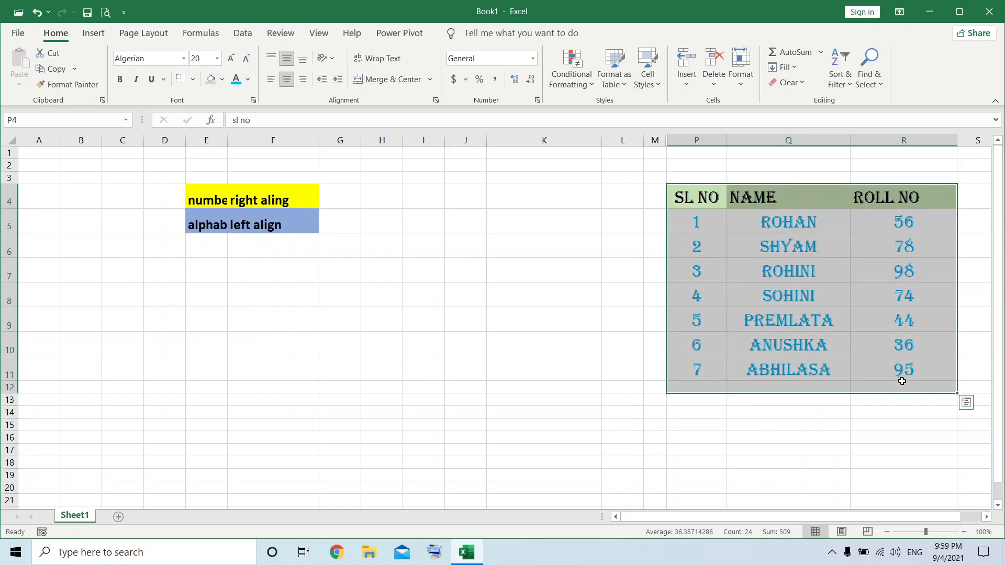
key(ctrl+p)
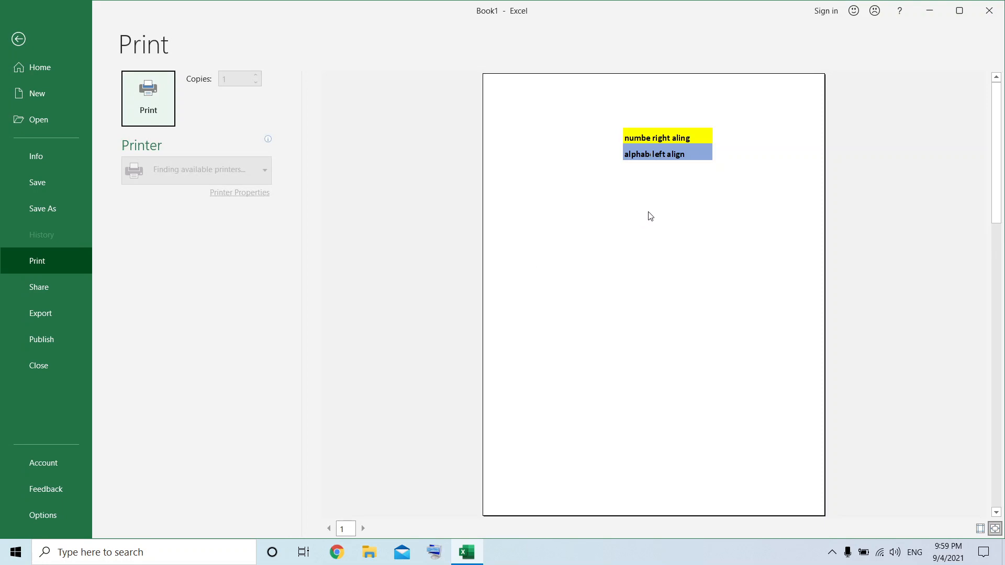
scroll(600, 366, down, 2)
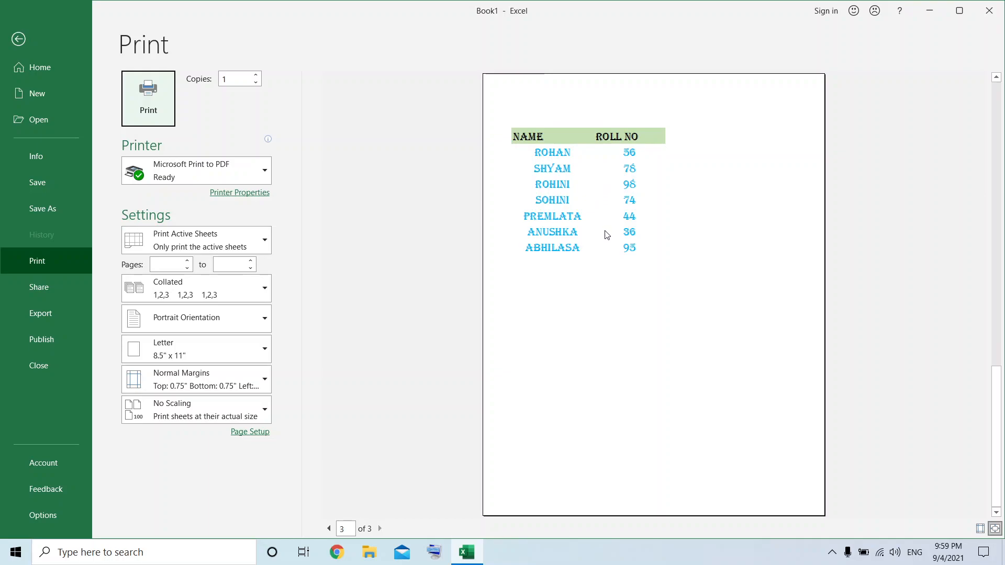
click(224, 237)
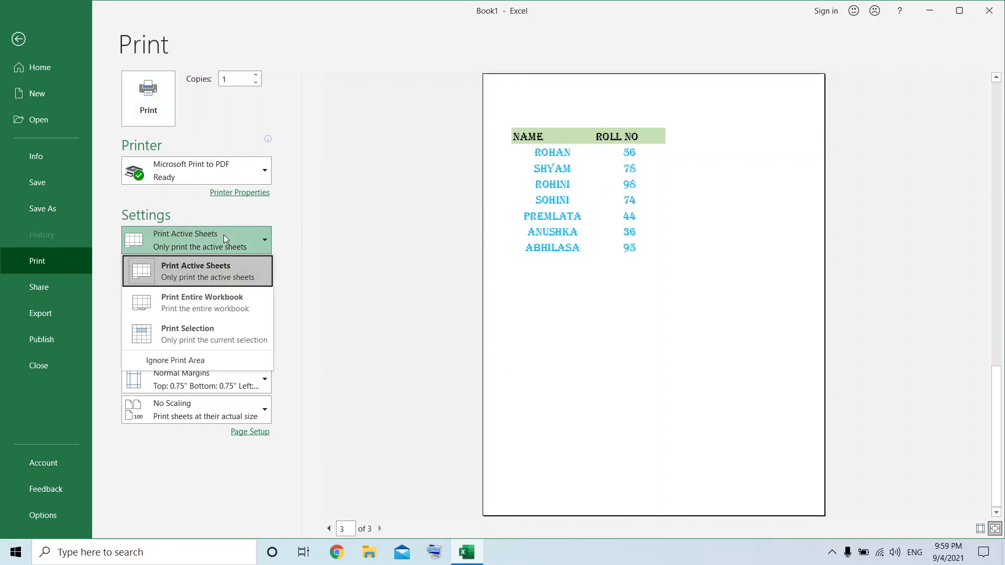
click(204, 325)
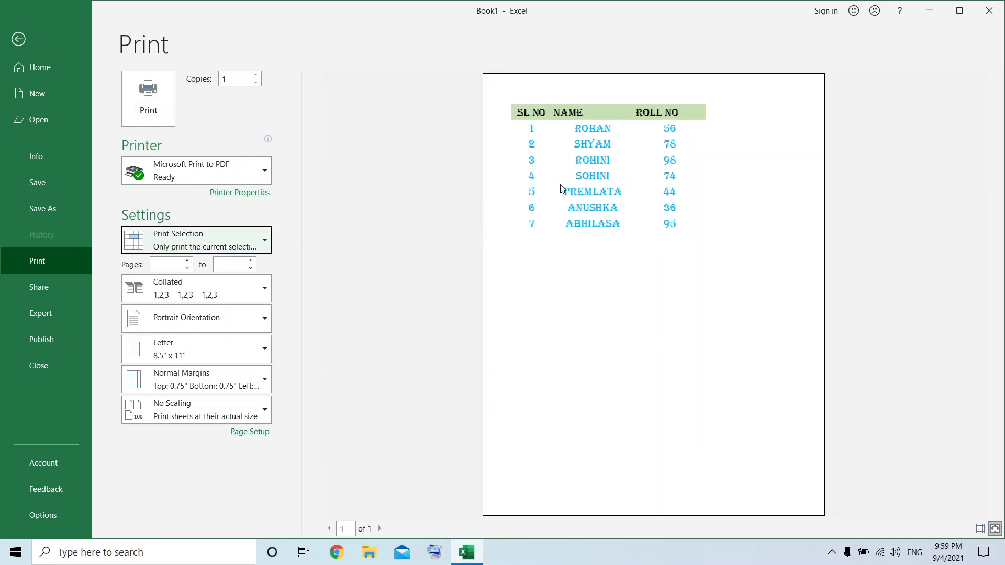
click(19, 39)
click(762, 410)
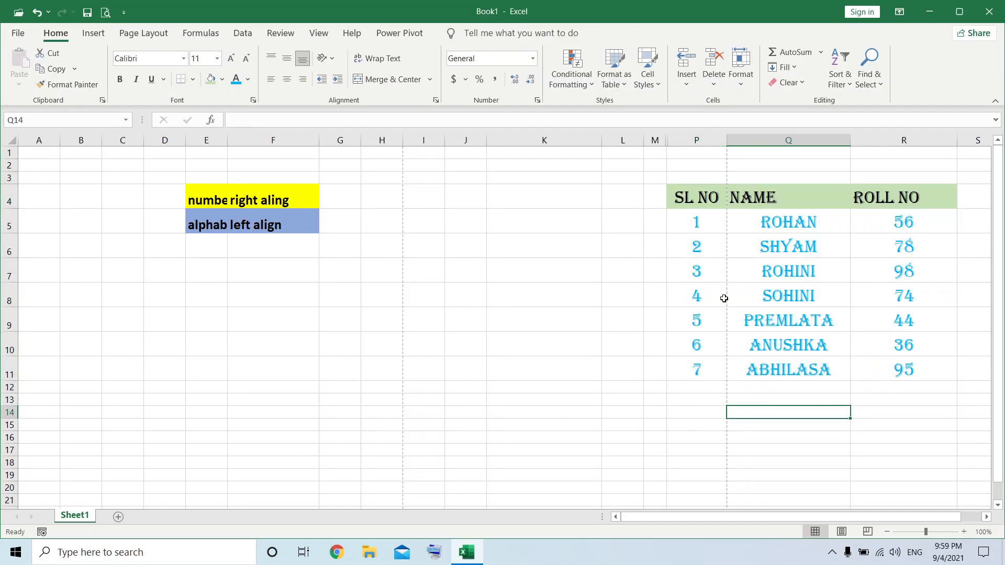
Move the table P4:R11 so that its first heading lands in cell J6.
drag(679, 189, 919, 370)
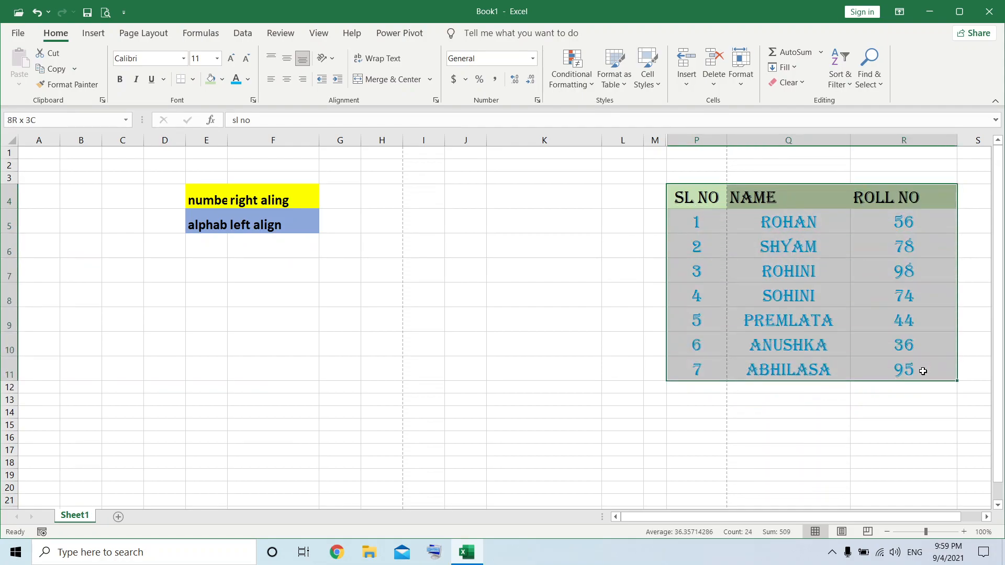
drag(668, 190, 468, 255)
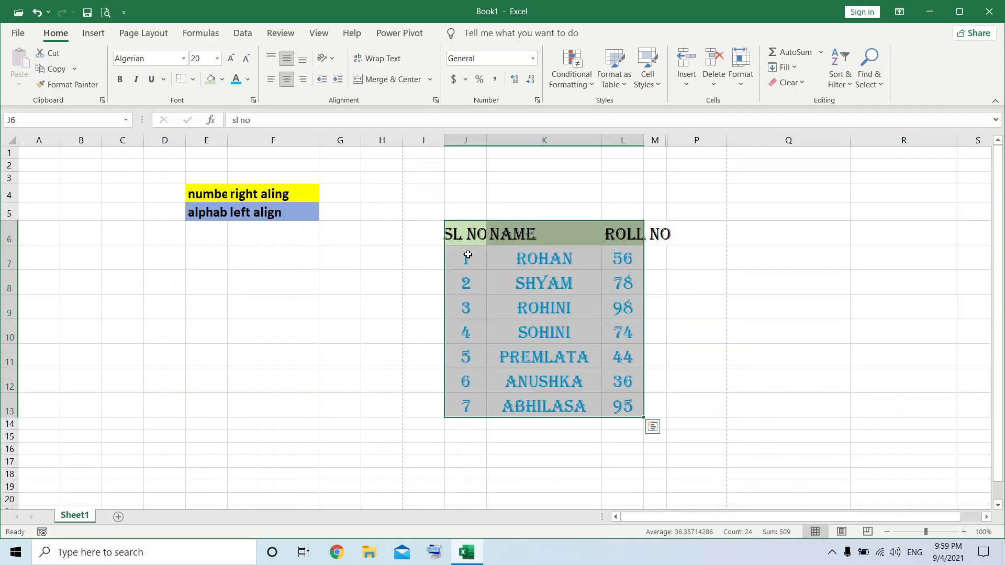
click(740, 354)
Widen column L to fit the roll no heading, narrow the empty column I and widen the sl no column J.
drag(643, 140, 692, 141)
click(544, 424)
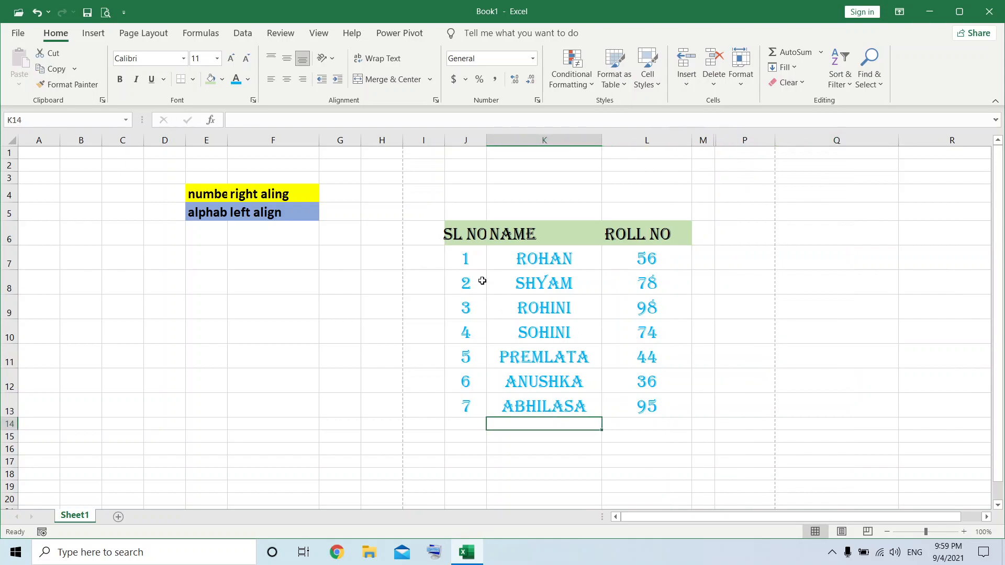
drag(445, 140, 471, 146)
click(559, 497)
Apply All Borders to the whole table J6:L13.
drag(422, 227, 631, 407)
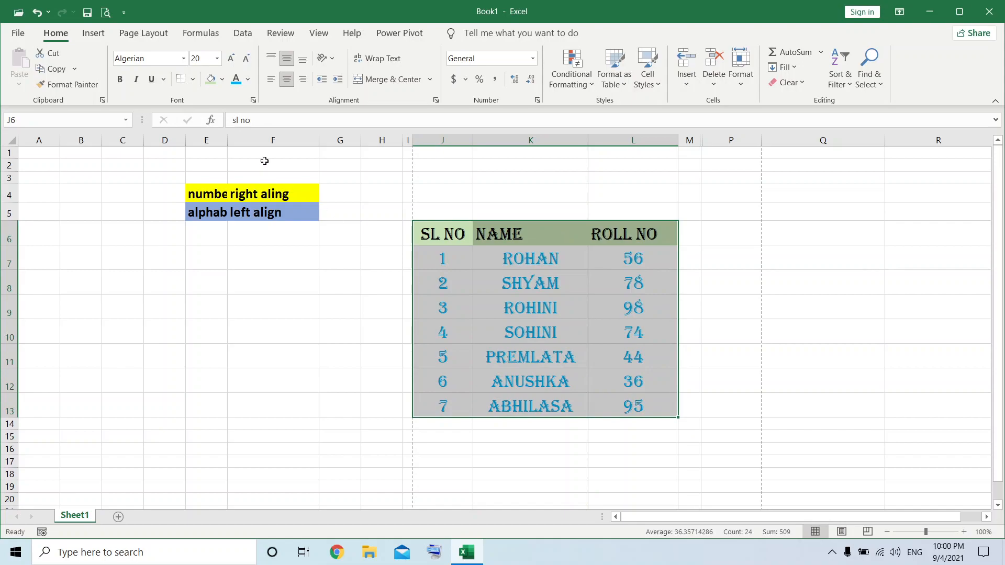
click(248, 80)
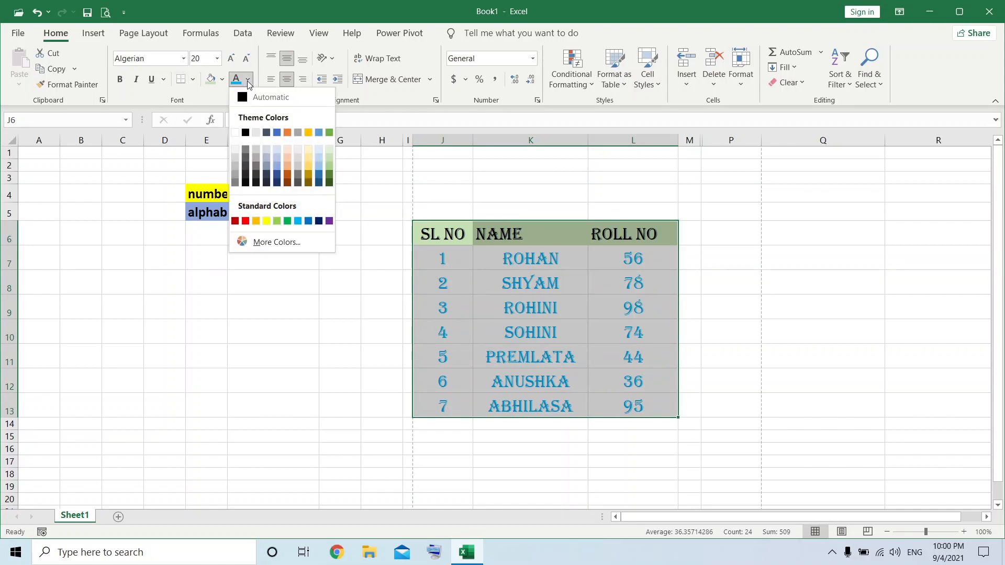
click(249, 81)
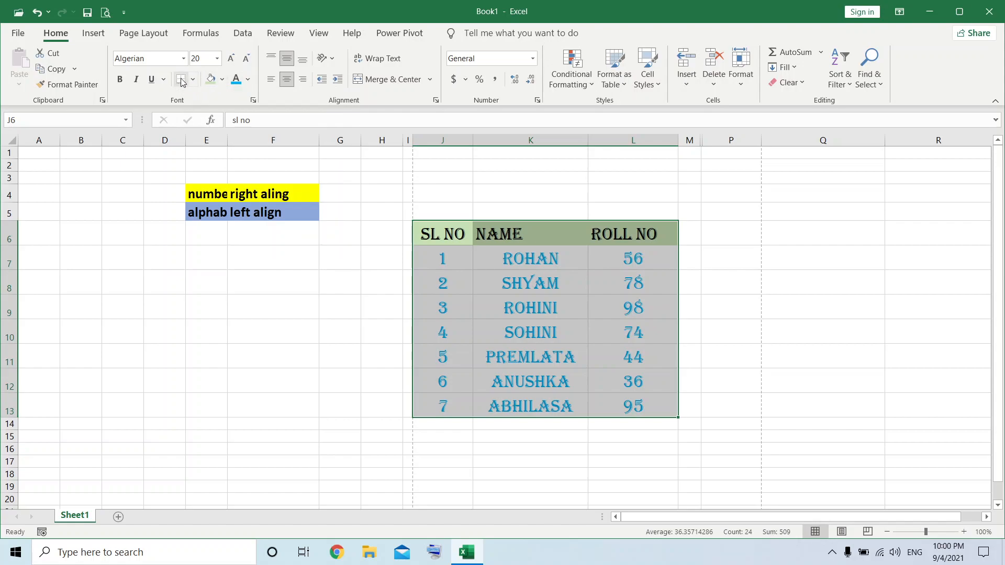
click(248, 80)
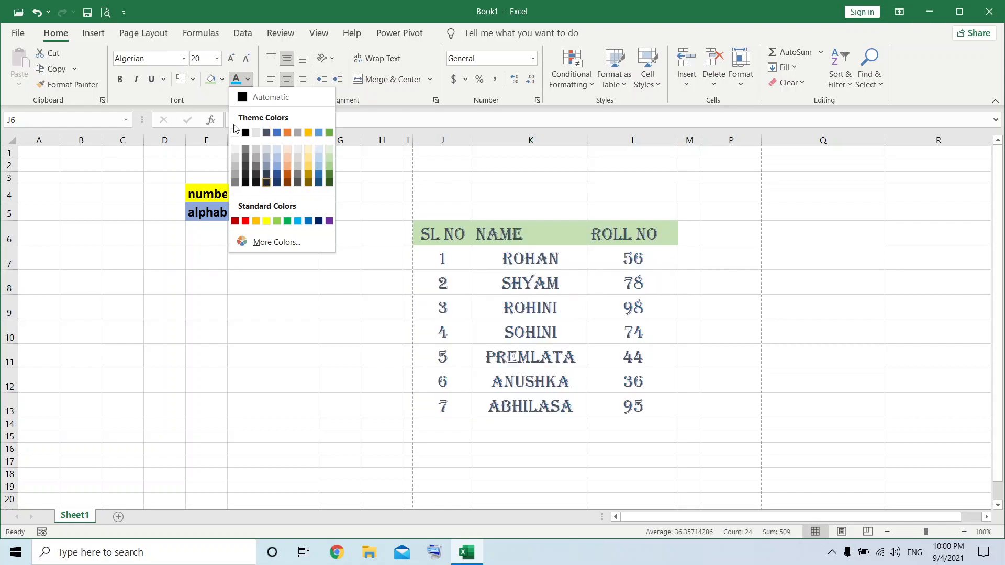
click(193, 80)
click(193, 80)
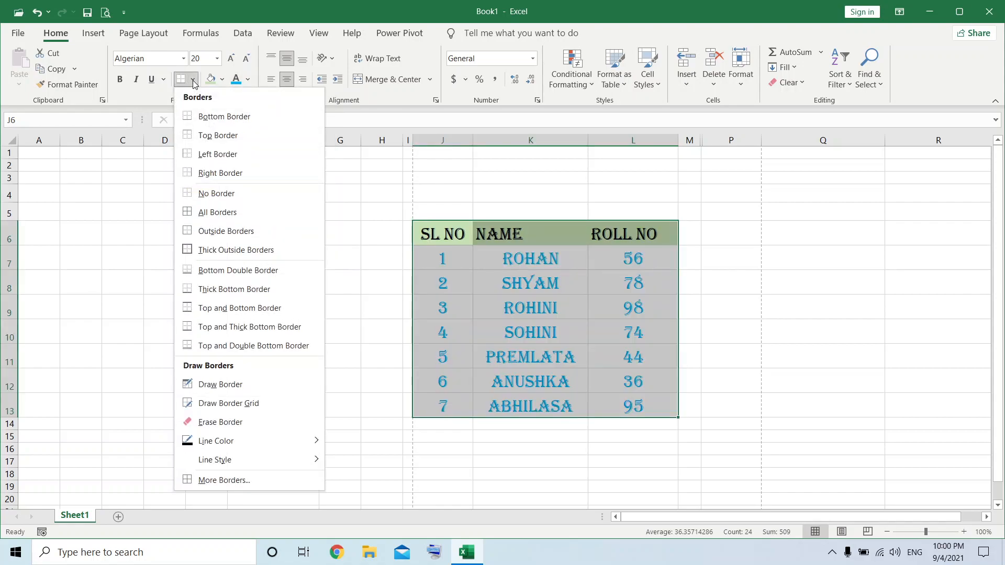
click(218, 213)
click(539, 498)
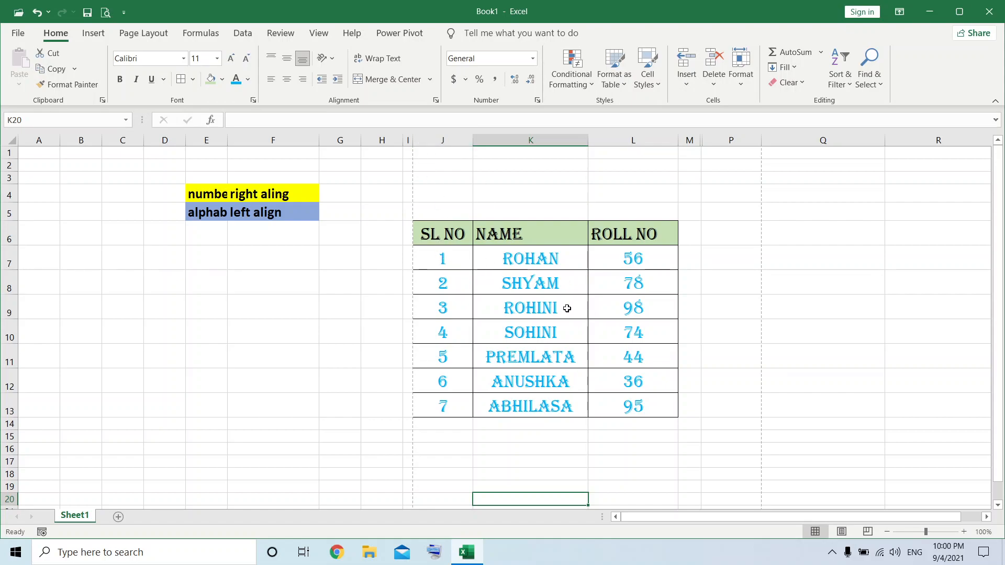
Add Thick Outside Borders around the table J6:L13.
click(424, 228)
drag(424, 229, 637, 410)
click(193, 79)
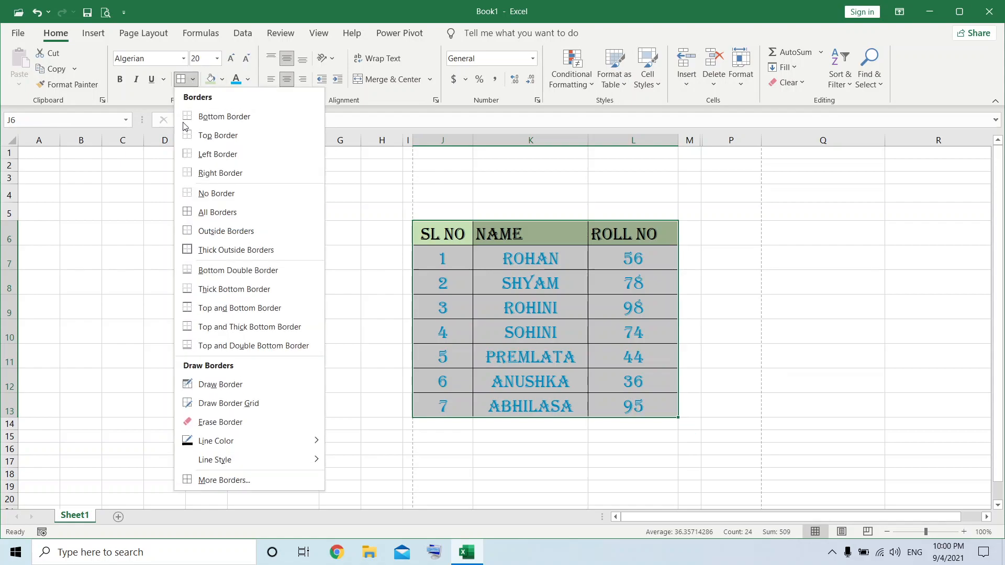
click(258, 255)
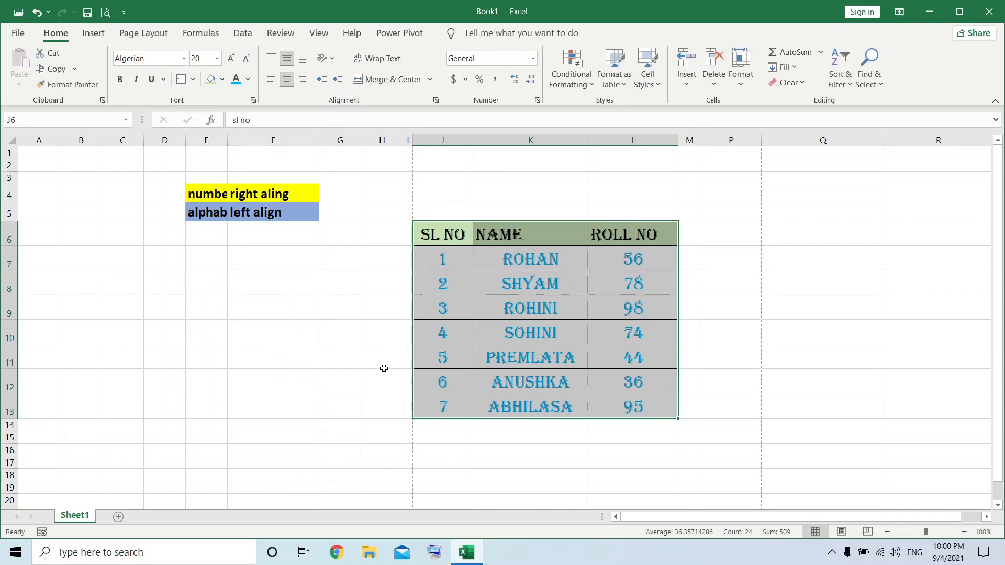
click(554, 448)
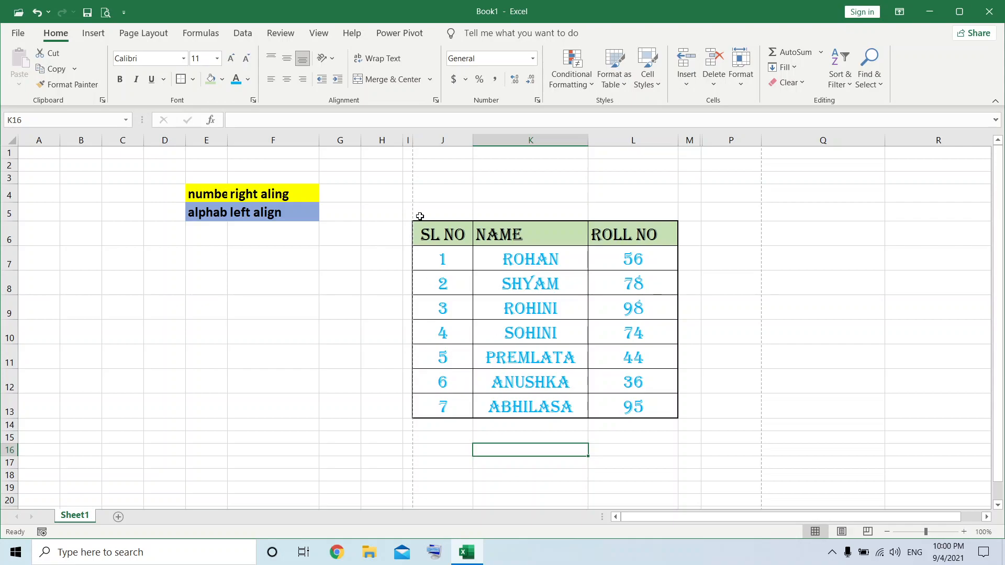
Preview the bordered table range J5:L14 for printing with Print Selection, and return to the worksheet.
drag(414, 210, 659, 423)
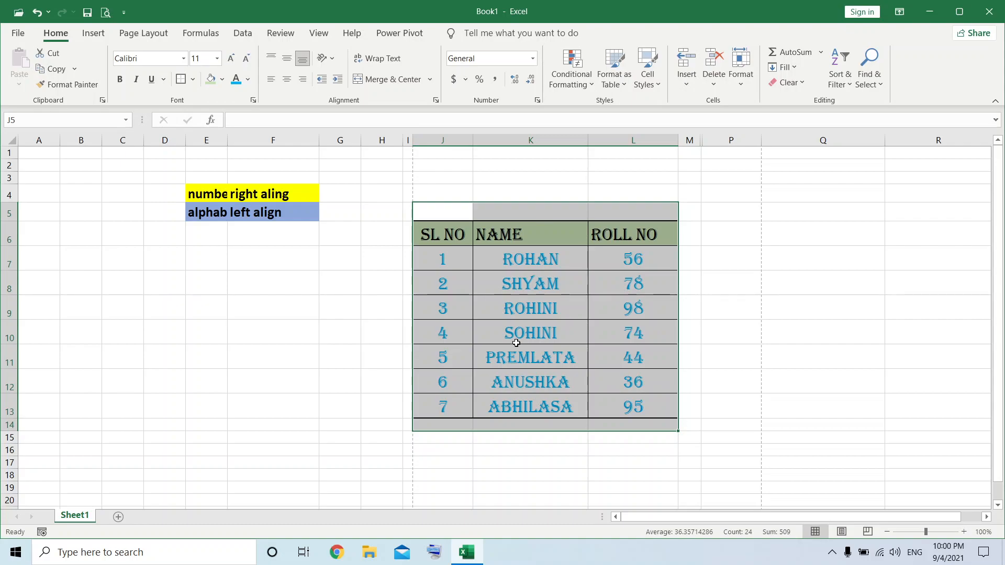
click(17, 33)
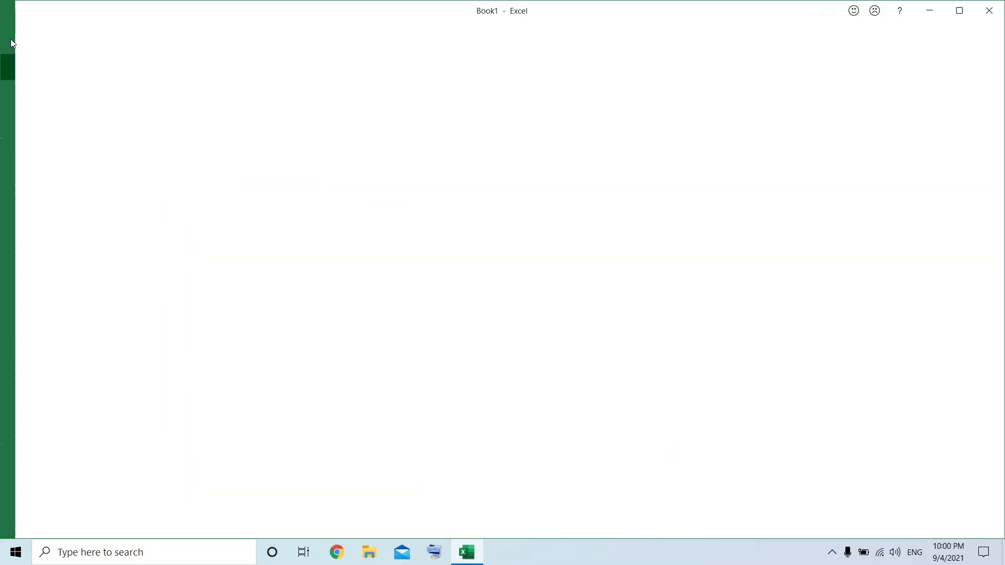
click(37, 262)
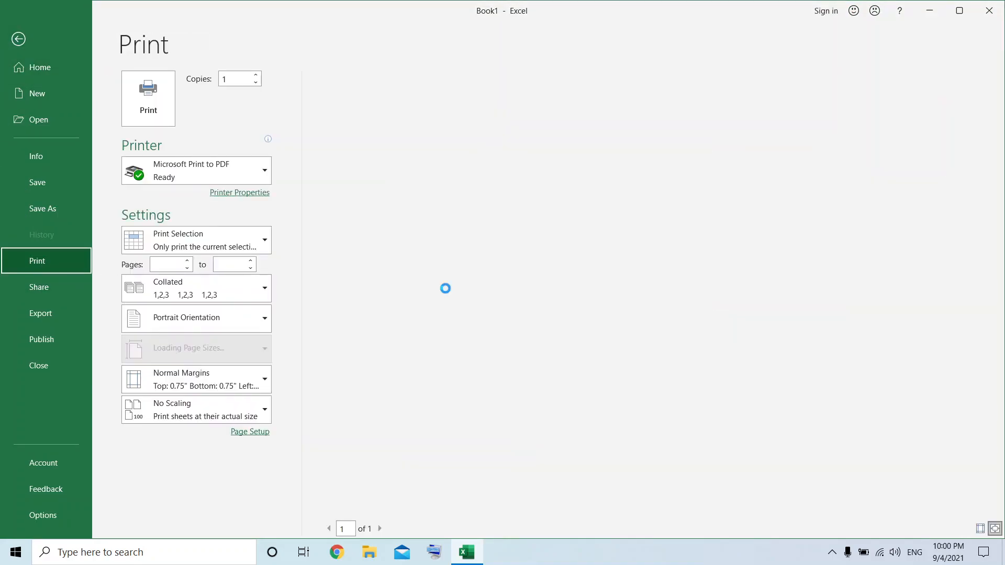
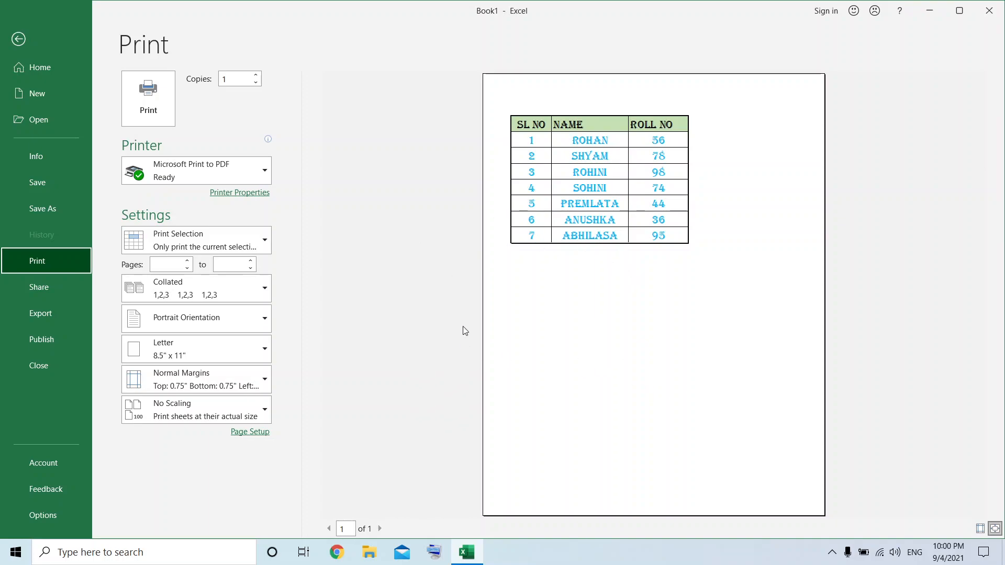
click(17, 39)
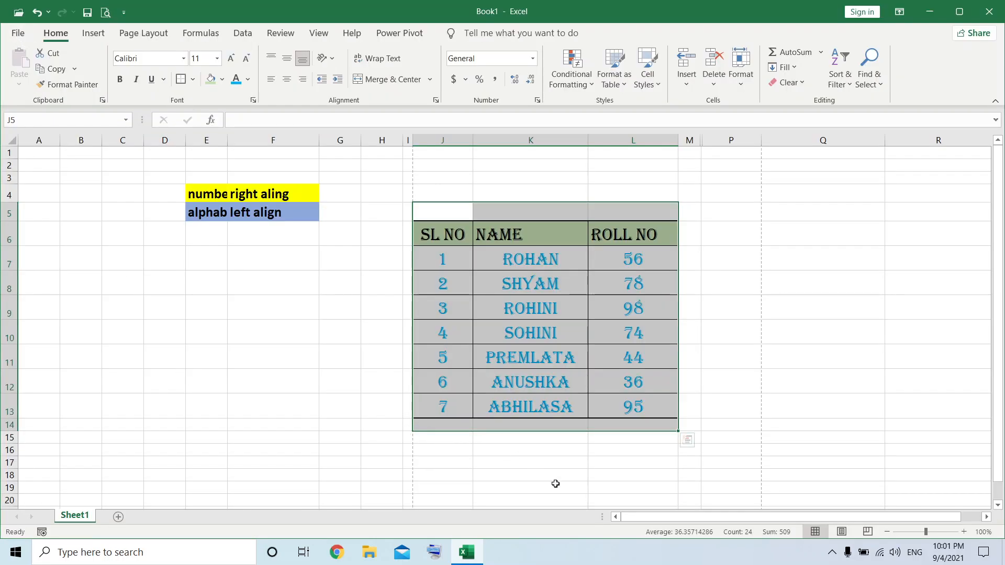
click(554, 484)
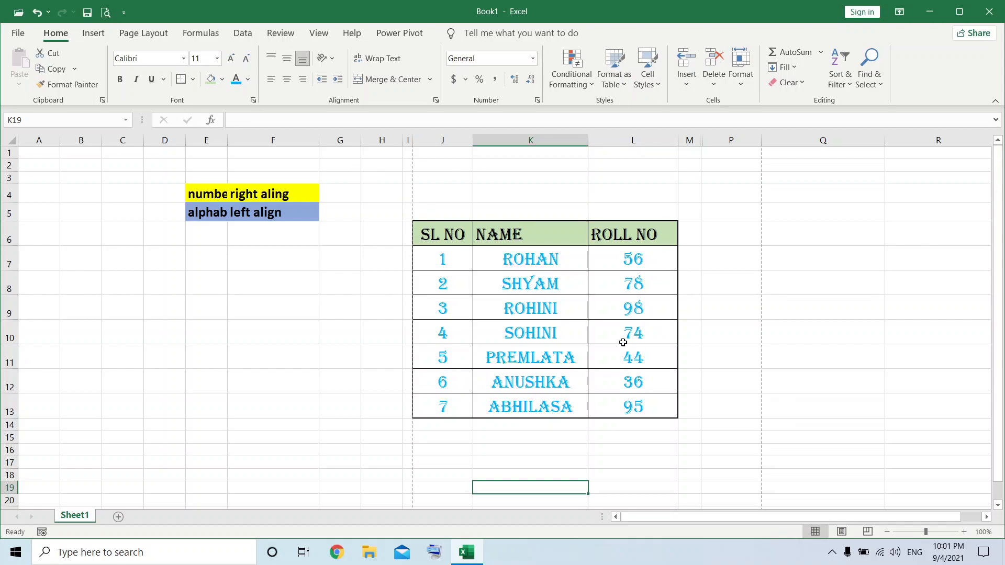
click(793, 385)
click(271, 391)
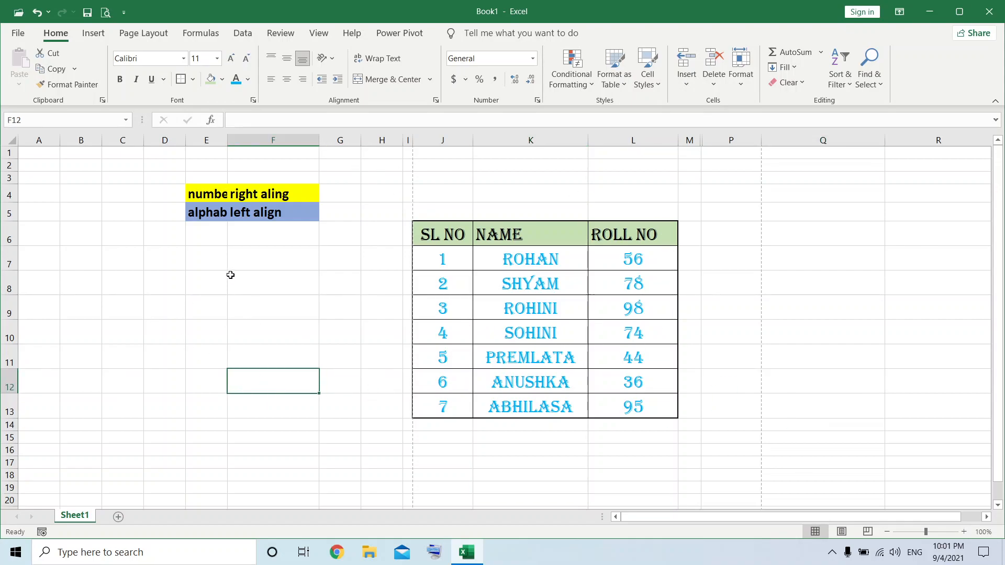
click(240, 312)
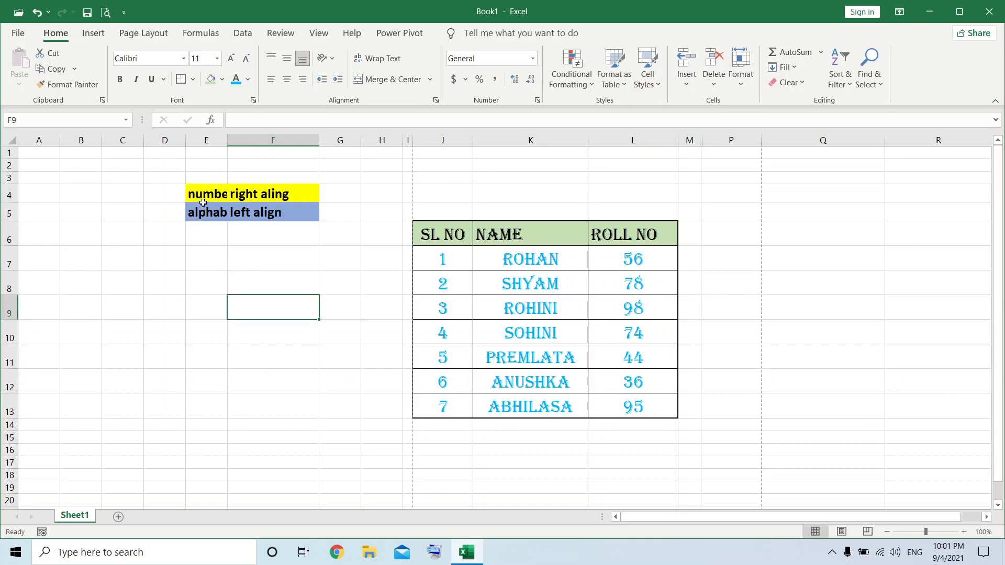
drag(200, 196, 254, 197)
click(260, 288)
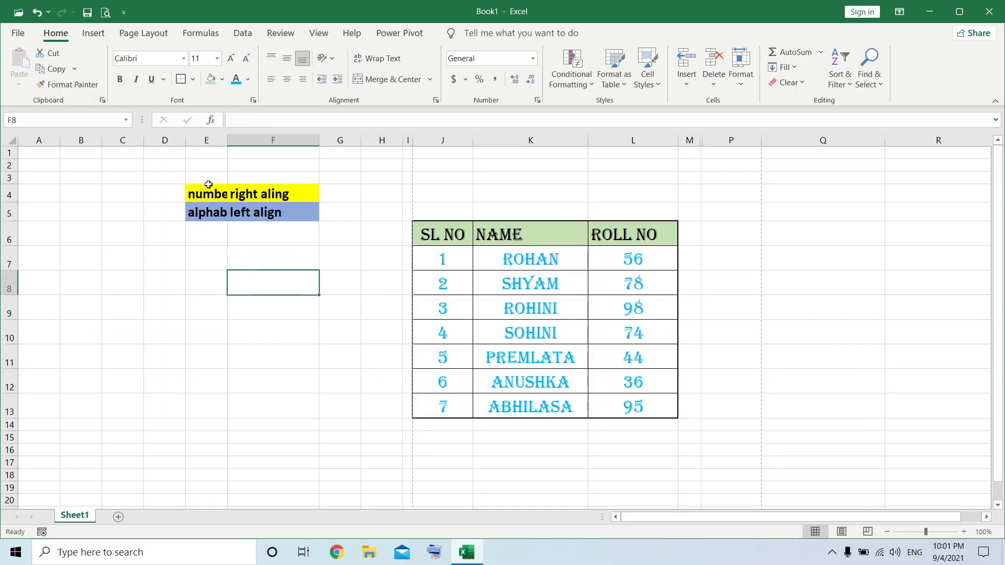
click(209, 195)
click(205, 224)
click(250, 199)
click(246, 212)
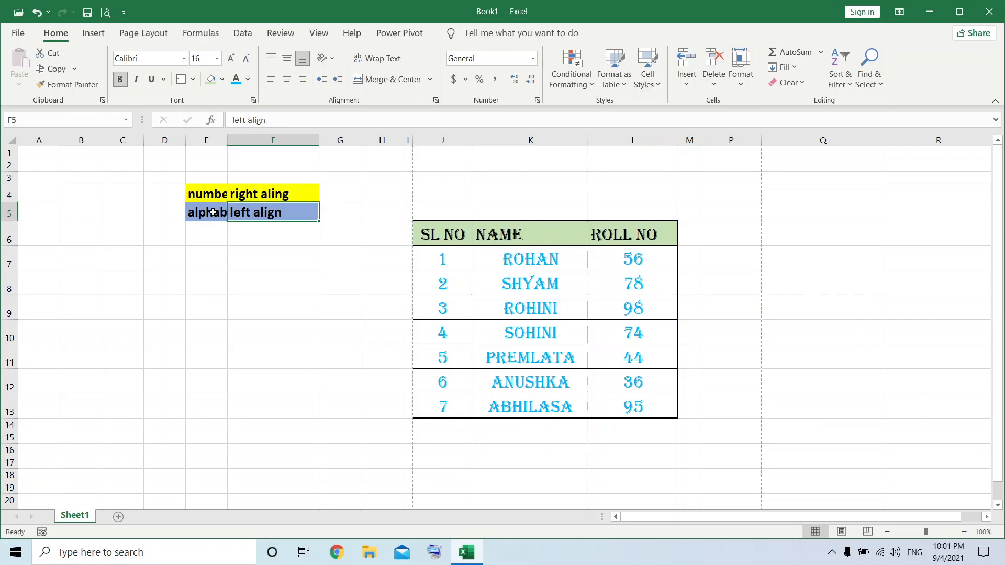
click(214, 212)
click(207, 190)
click(206, 139)
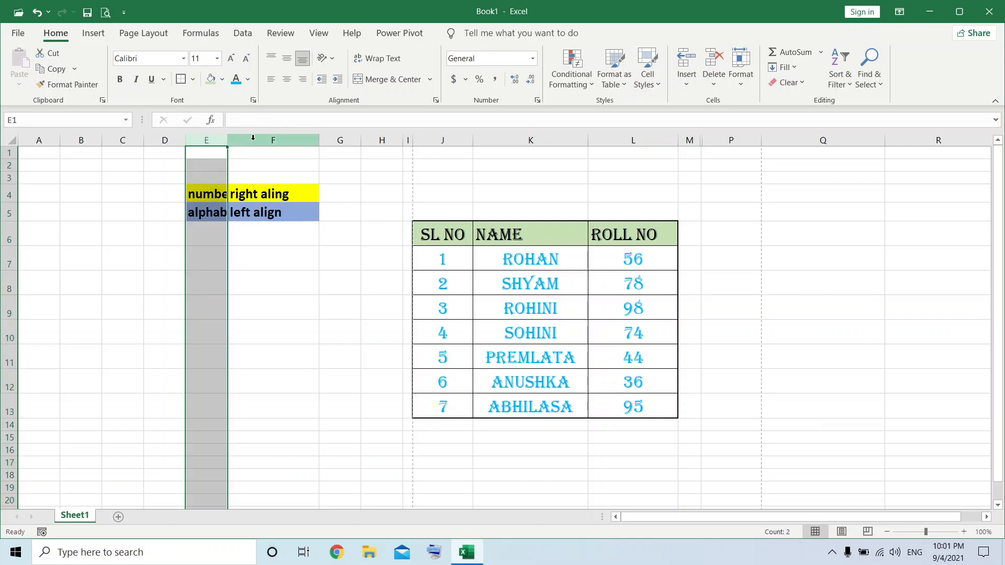
click(241, 138)
click(211, 143)
click(290, 151)
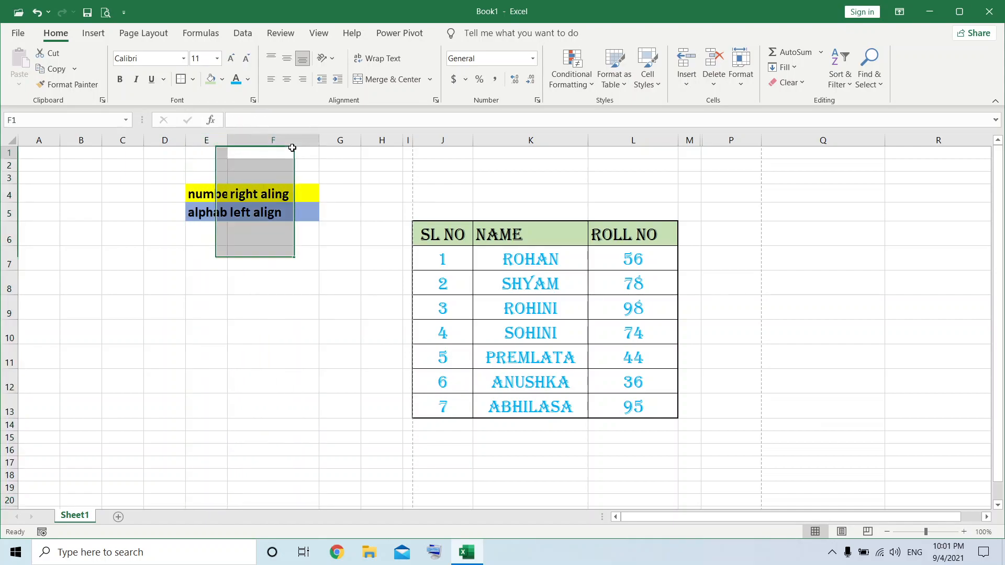
click(219, 141)
click(260, 151)
click(218, 140)
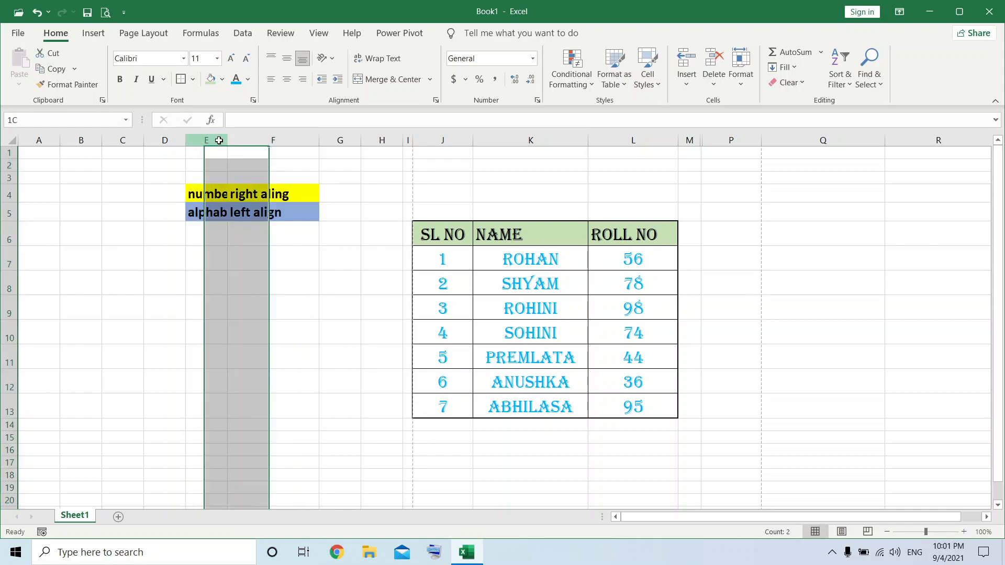
click(218, 284)
click(210, 195)
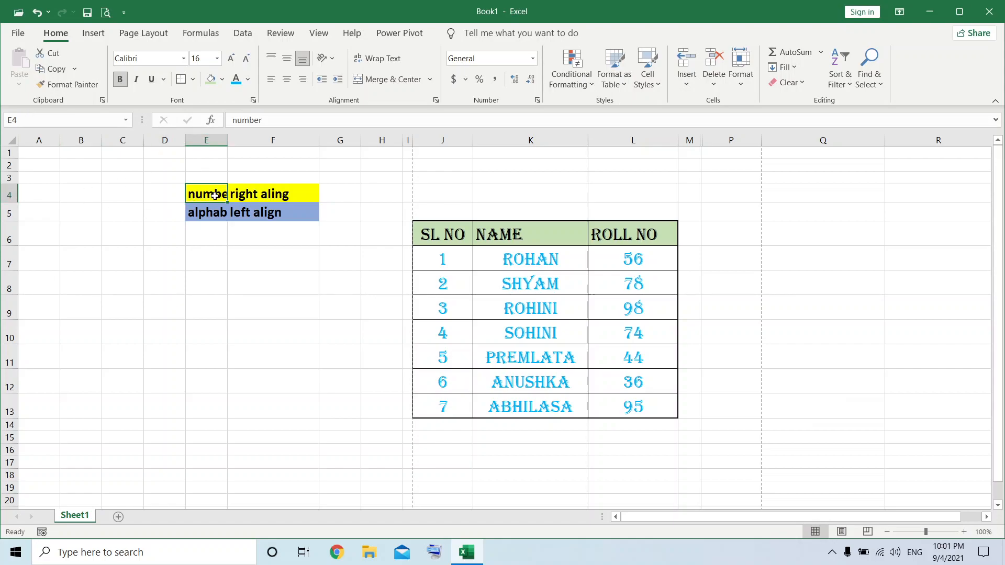
click(274, 195)
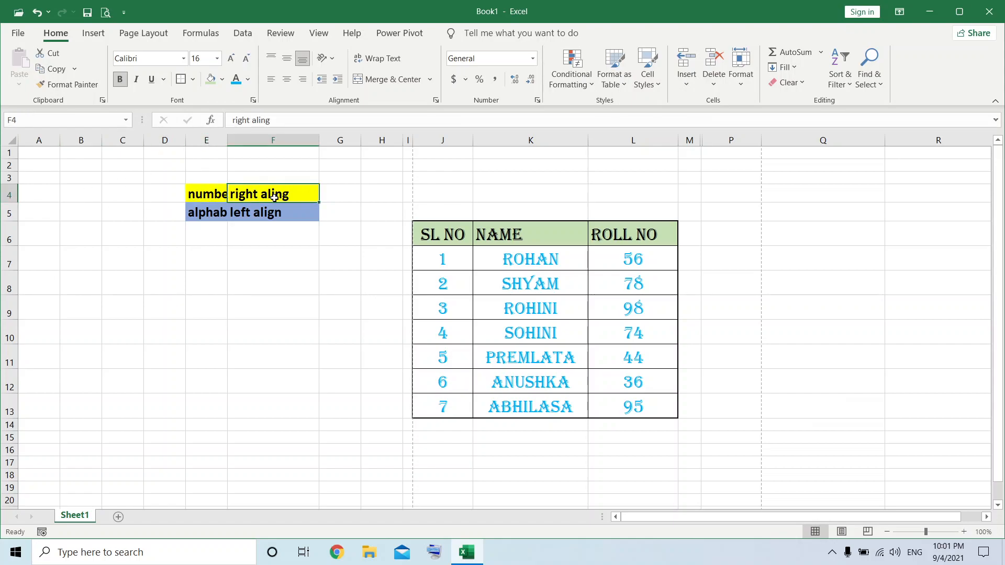
click(262, 276)
click(278, 200)
click(287, 139)
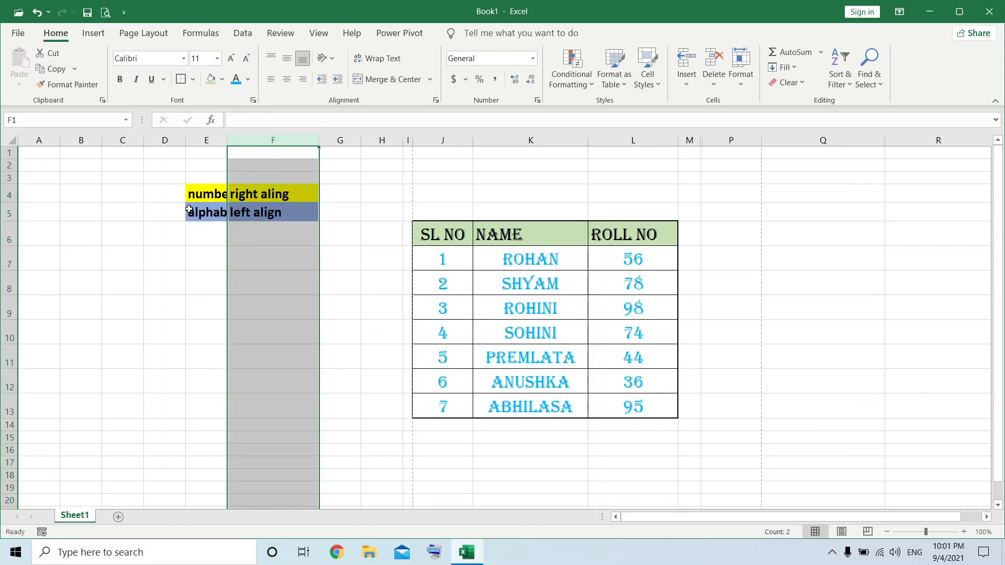
click(196, 212)
click(253, 217)
click(207, 218)
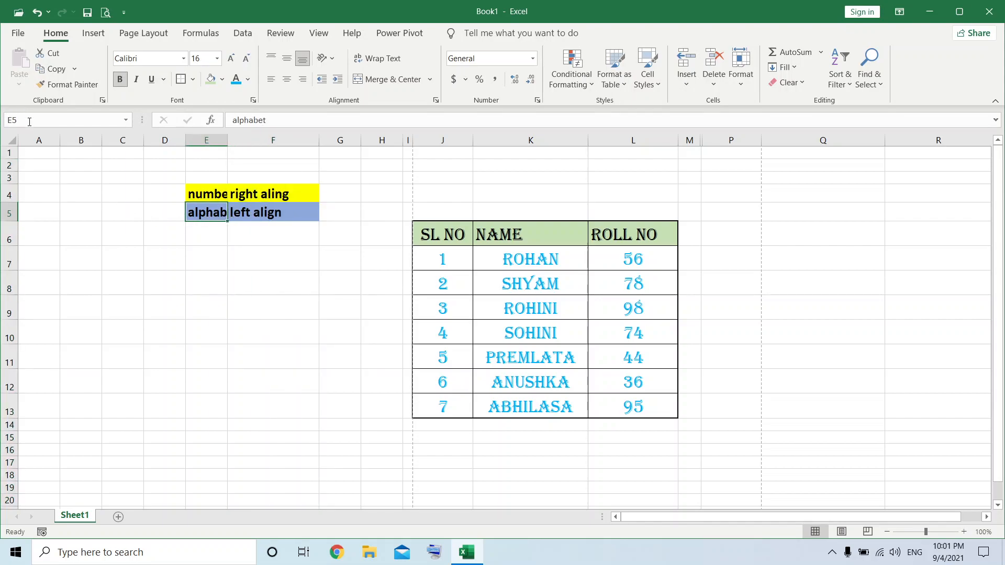
click(253, 215)
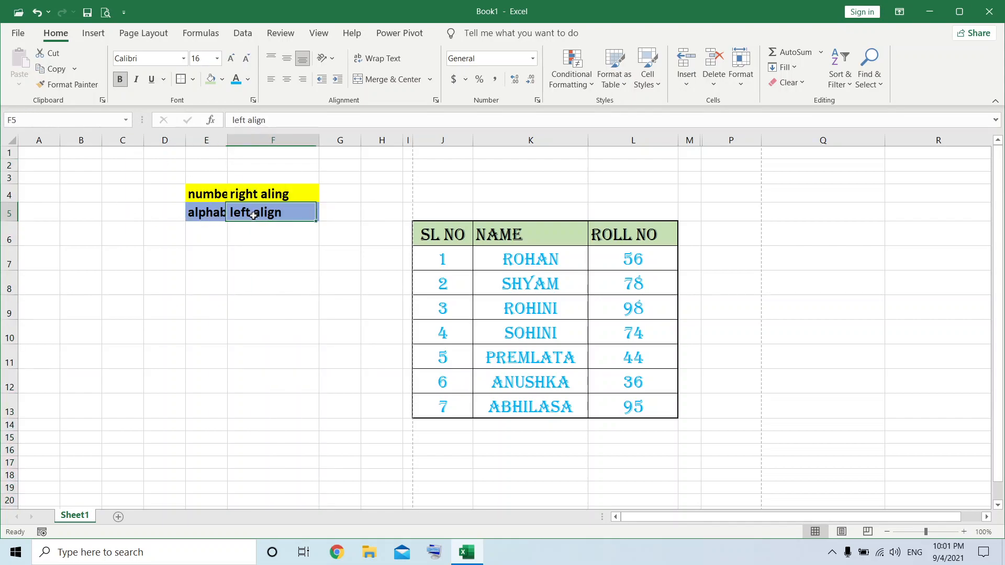
click(206, 324)
drag(193, 196, 263, 211)
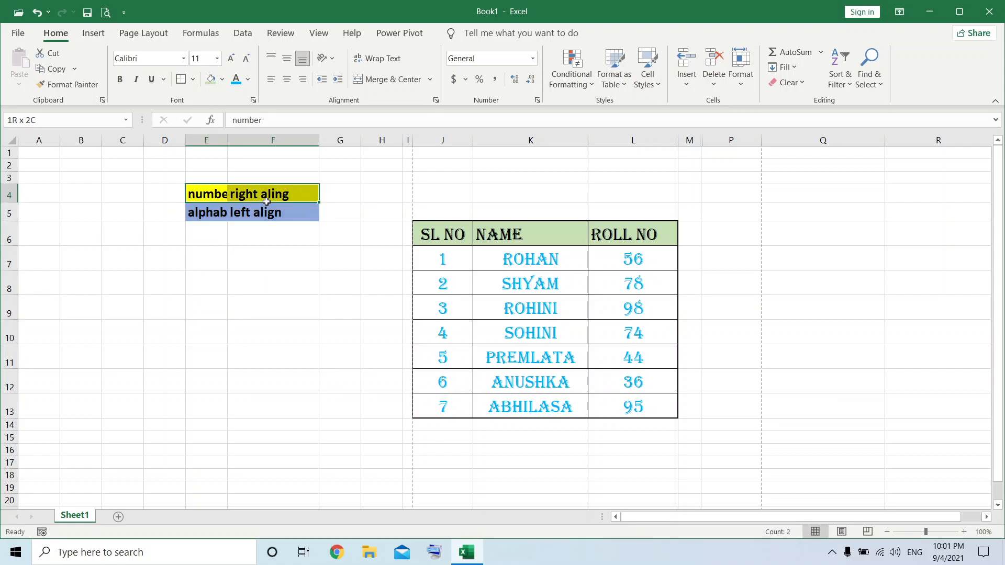
click(268, 258)
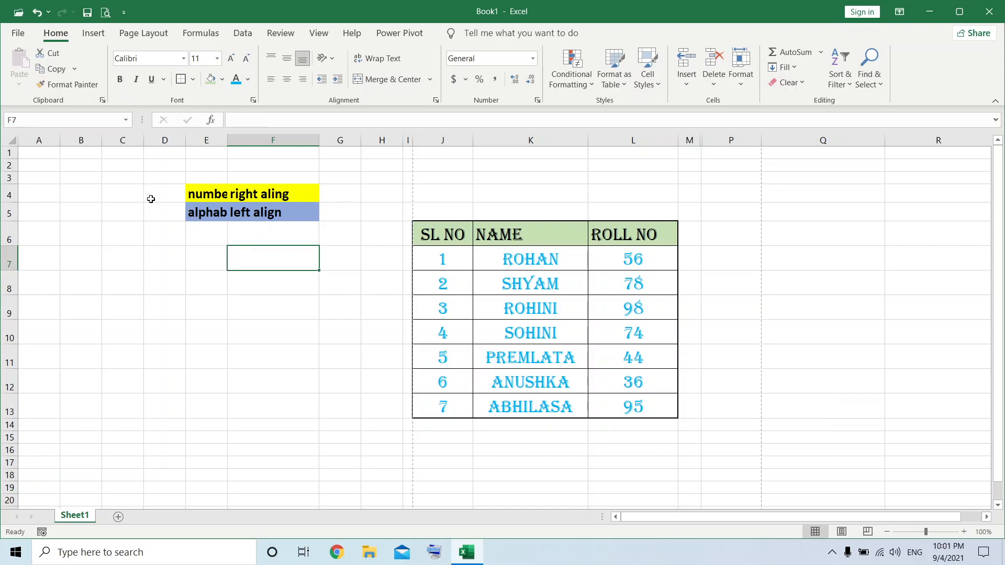
Merge and center the cells E4:F5 into one, accepting that only the upper-left value is kept.
click(195, 193)
drag(228, 192, 289, 212)
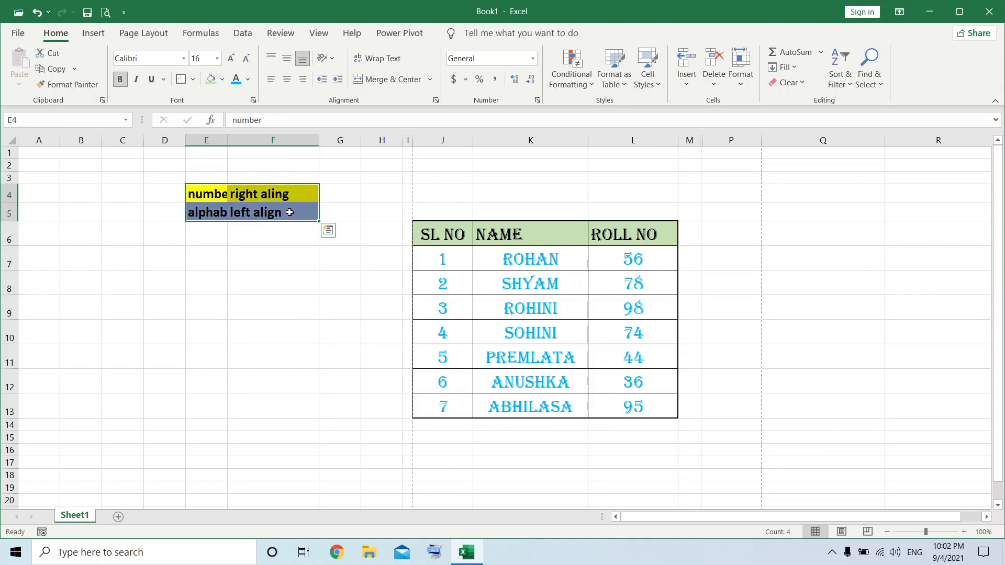
click(394, 79)
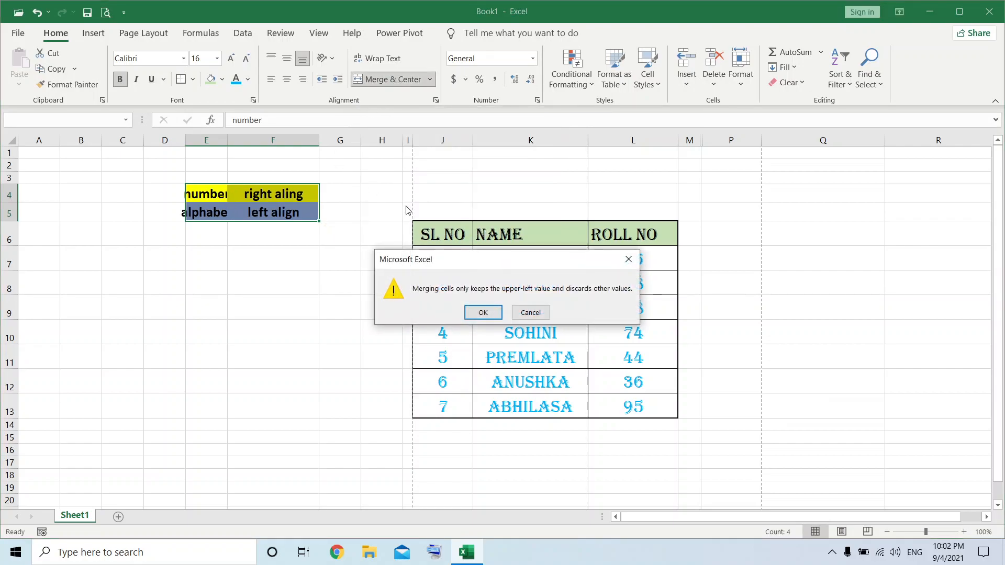
click(482, 313)
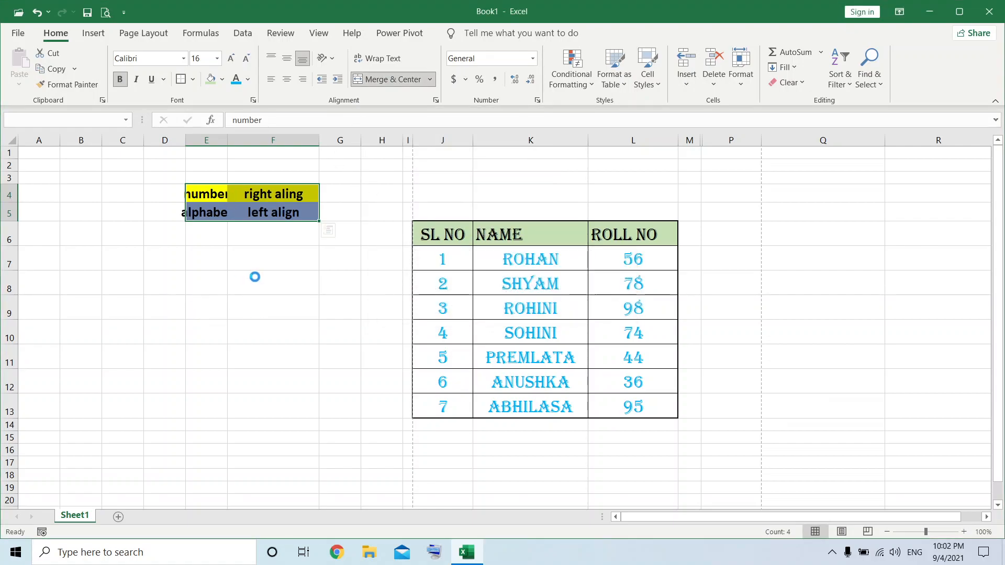
Undo the last merge of the number and alphabet cells in E4:F5.
click(272, 333)
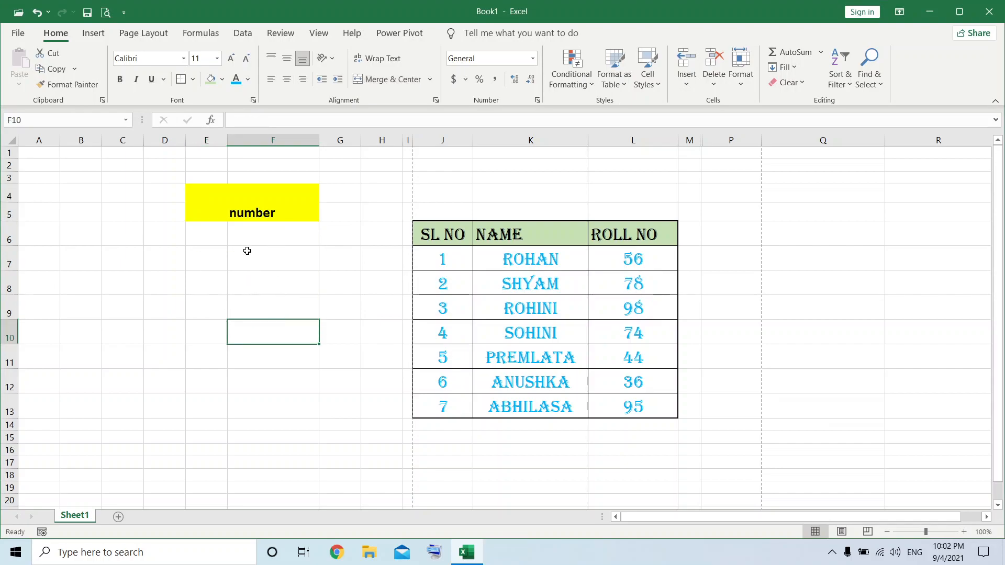
click(267, 207)
key(ctrl+z)
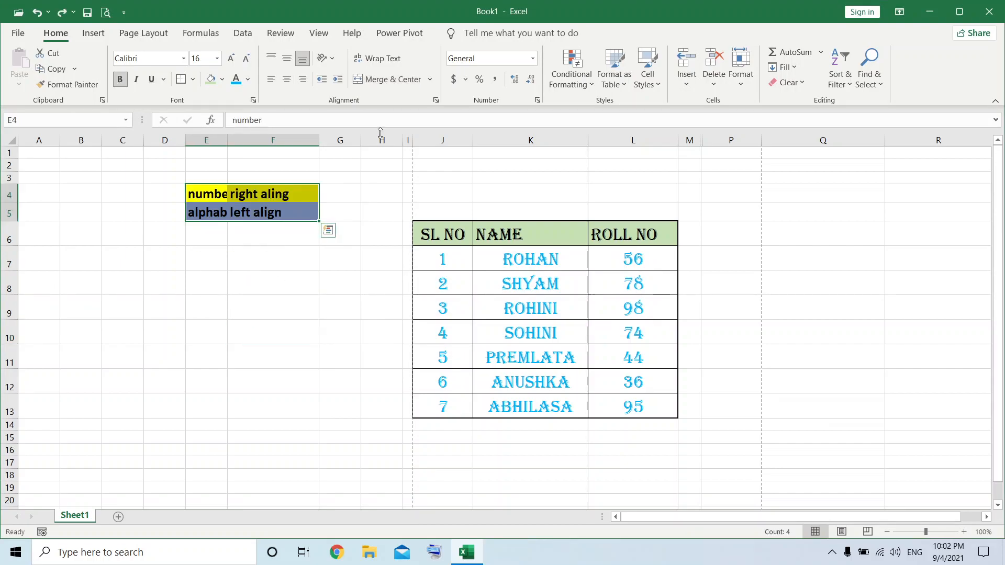
click(429, 79)
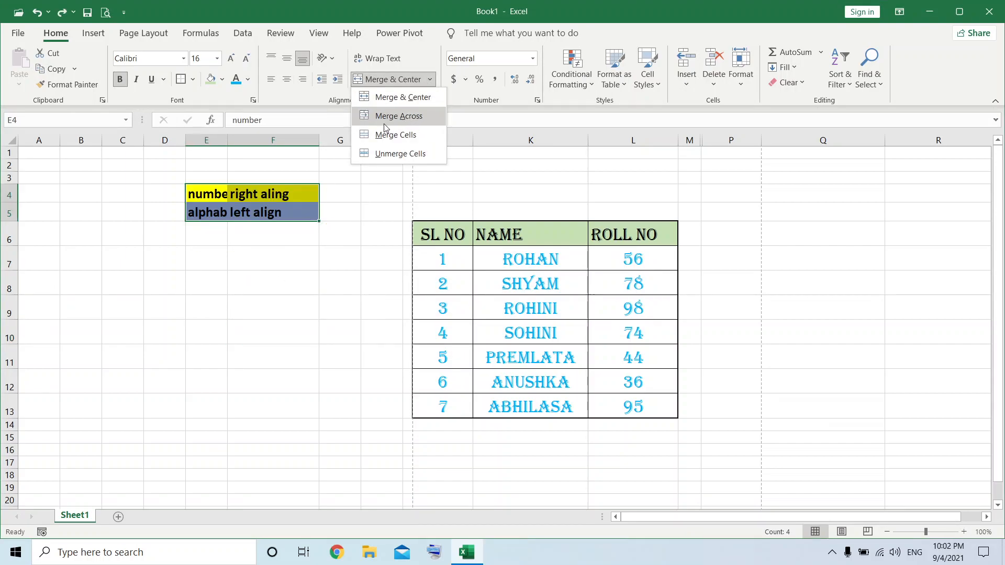
click(400, 116)
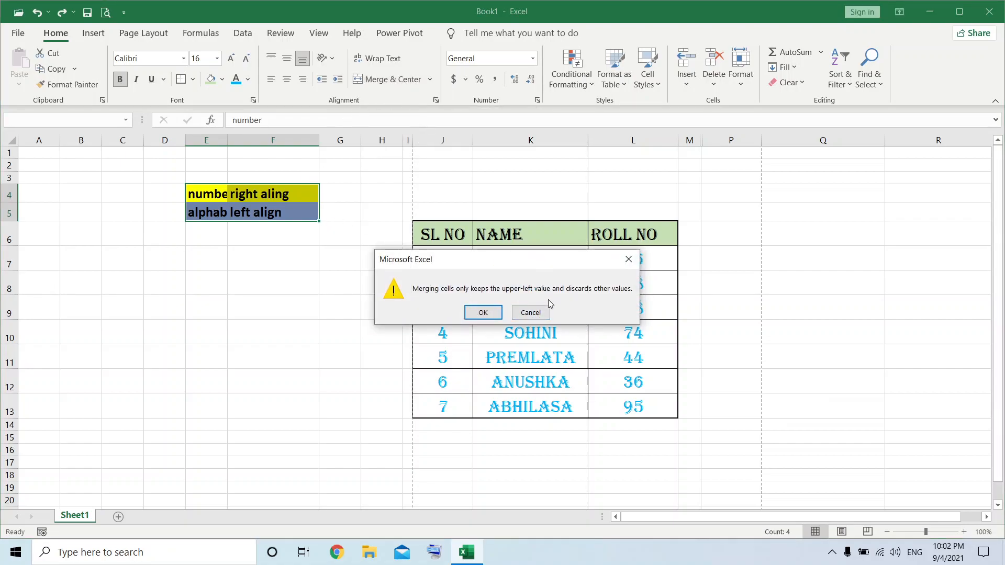
click(629, 259)
click(184, 361)
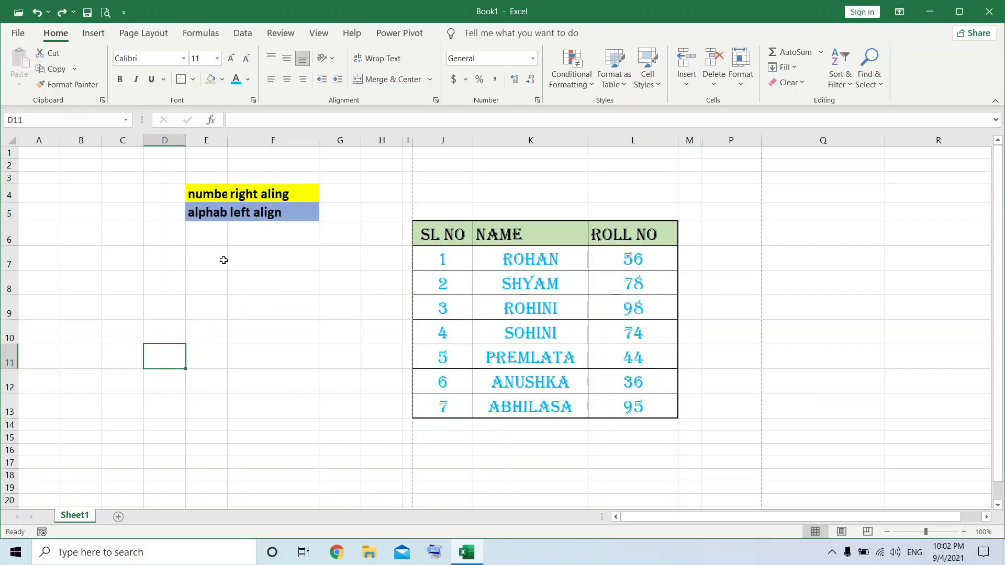
Merge the empty cells E7:F7 with the Merge Across option.
drag(206, 261, 279, 262)
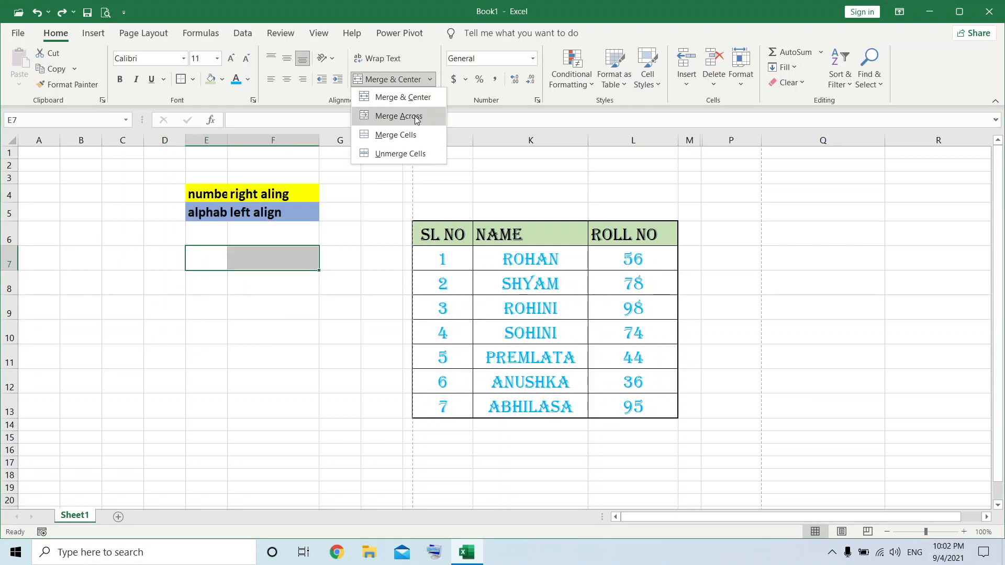
click(417, 116)
click(290, 350)
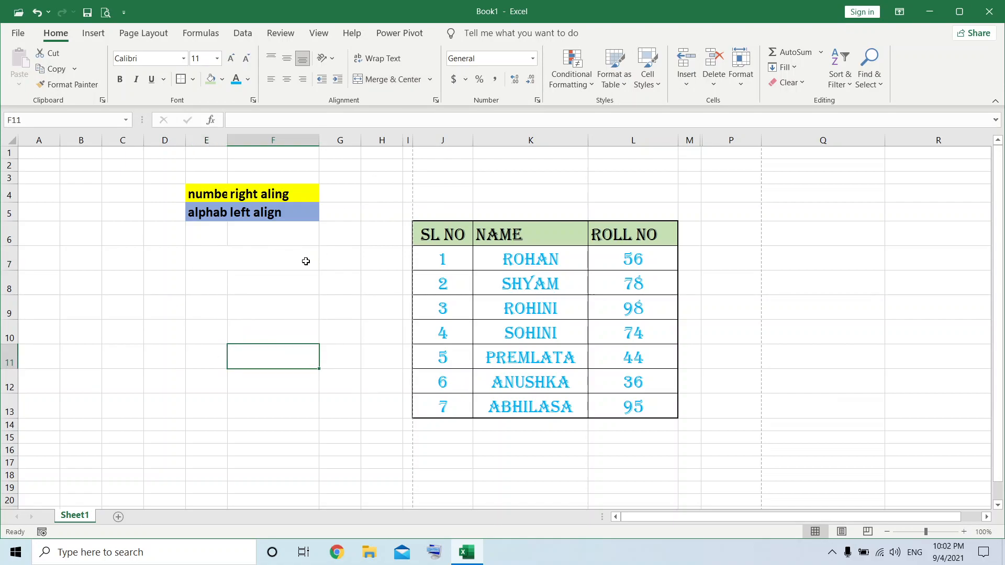
Enter sample text in the merged cell E7, ending with "';lkjhdfghtkuip'8[piuiuyk;755" as its content.
click(266, 260)
text(vdsfhgj,jk./;/;)
key(Return)
click(266, 263)
text(';lkjhdf)
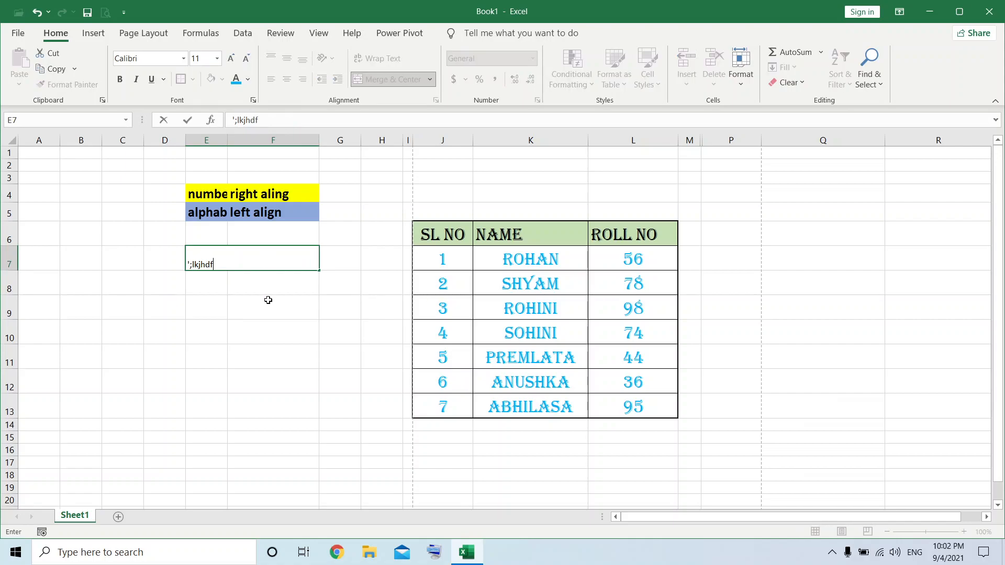
text(ghtkuip'8[piuiuyk;755)
key(Return)
click(260, 268)
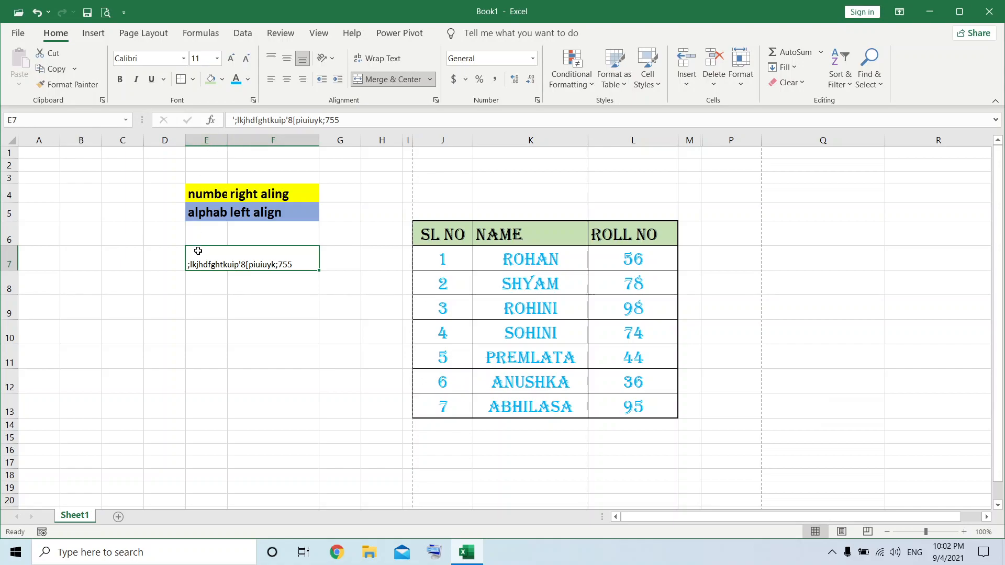
click(285, 292)
click(284, 262)
click(301, 331)
click(247, 266)
Merge and center cells C9:G9 and enter "fefsgdrgdsggherhe8r" in the merged cell.
drag(107, 306, 333, 307)
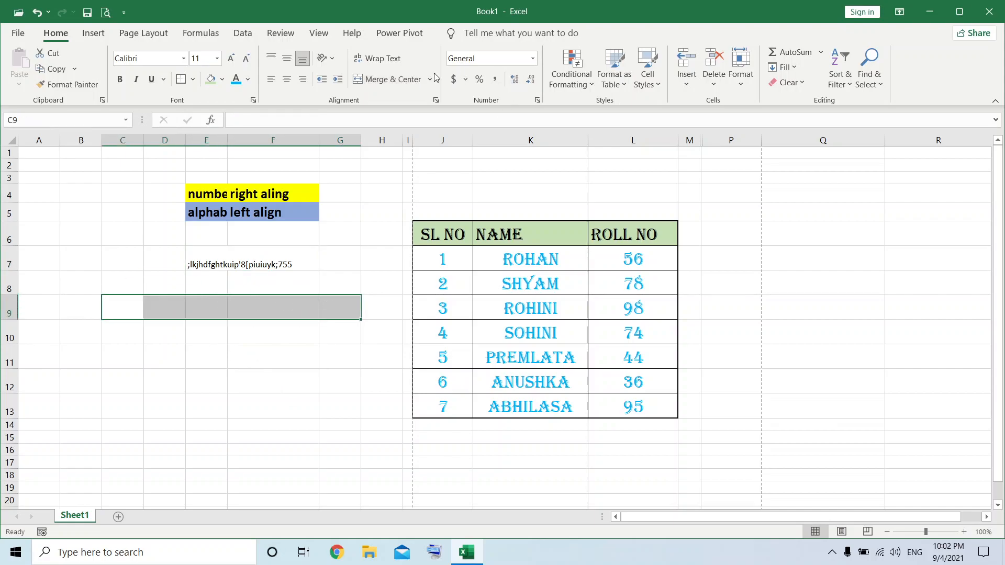
click(403, 81)
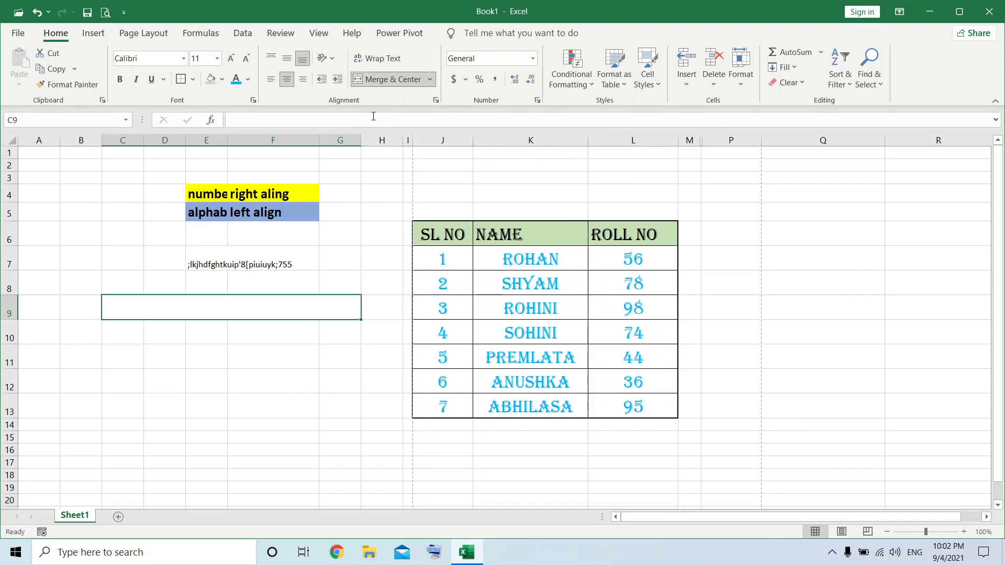
text(fefsgdrgds)
text(gdsggbsrhsdb)
click(261, 405)
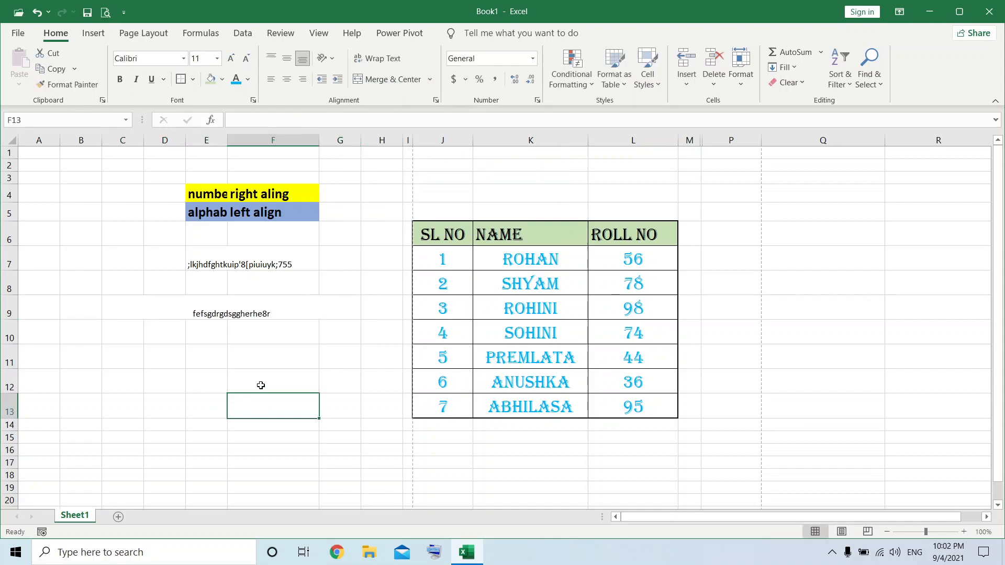
Replace the text in the merged cell C9 with "srgard".
click(247, 312)
text(srgard)
click(273, 381)
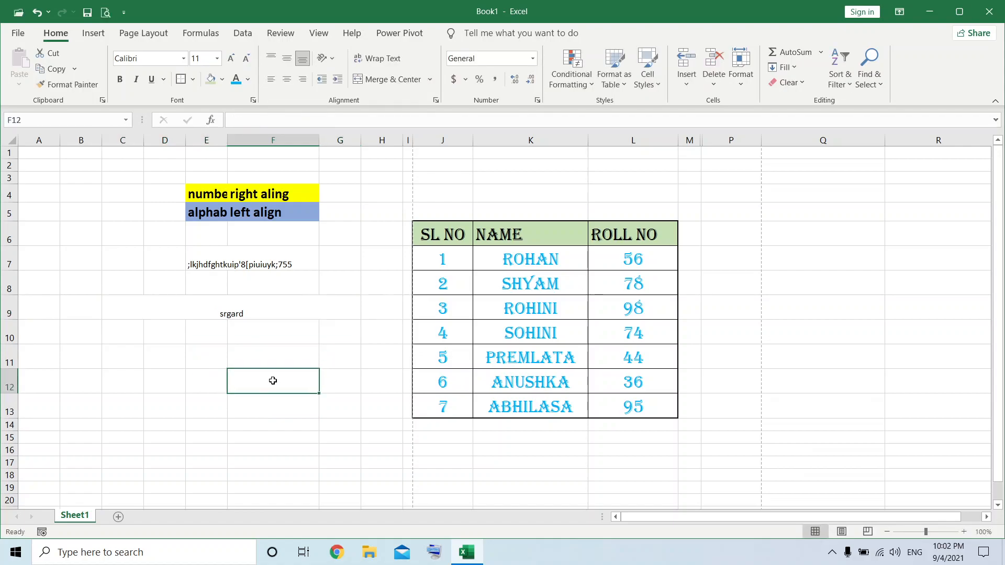
Merge the empty cells C11:F11 with the Merge Across option.
click(281, 291)
drag(143, 365, 298, 355)
click(431, 81)
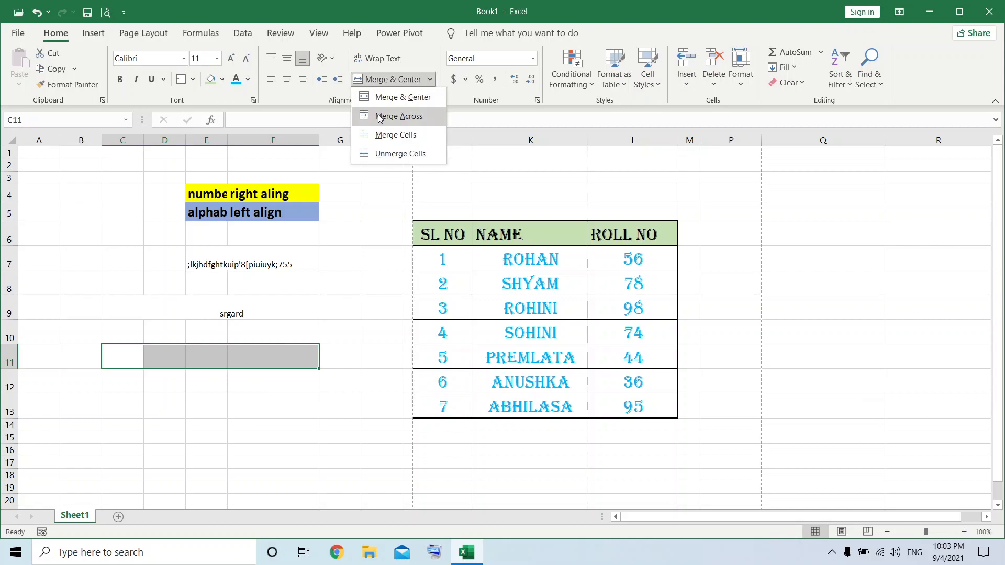
click(411, 117)
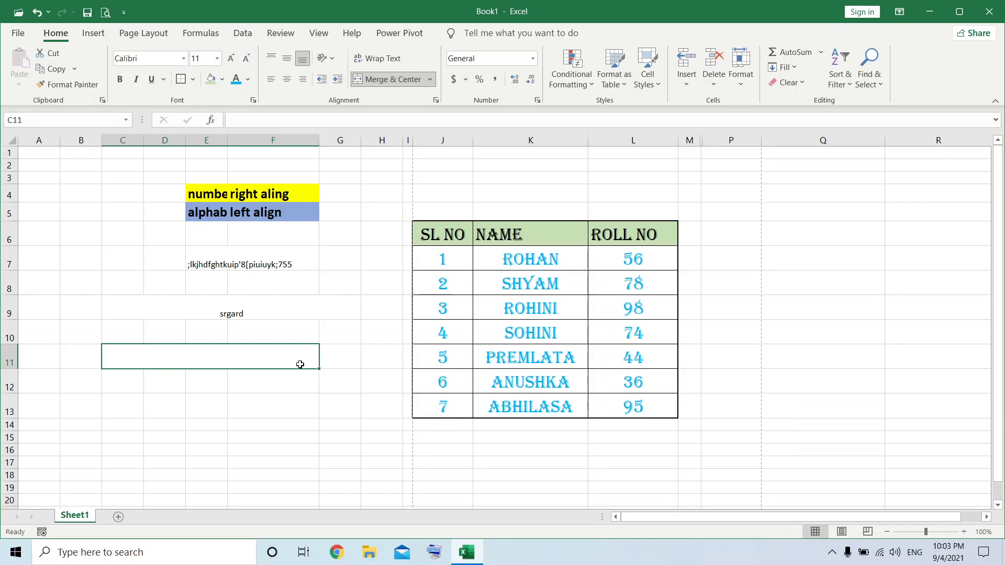
click(287, 426)
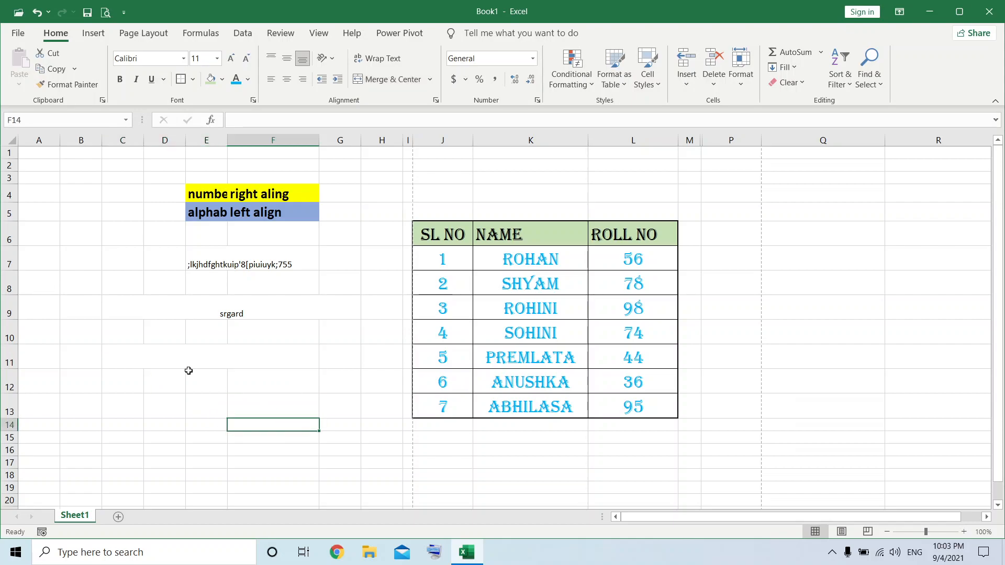
Unmerge the empty merged cell in C11:F11.
click(118, 359)
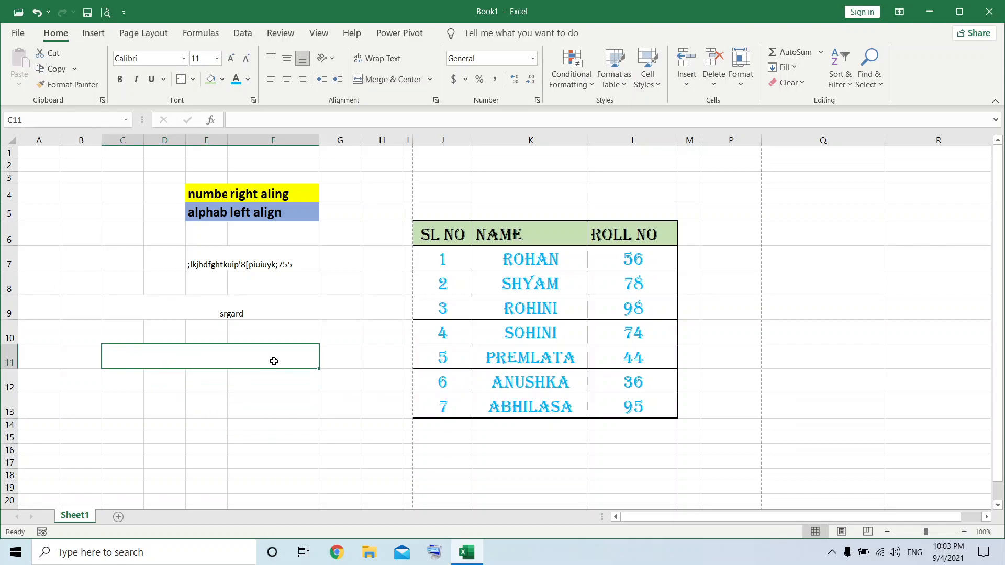
click(430, 83)
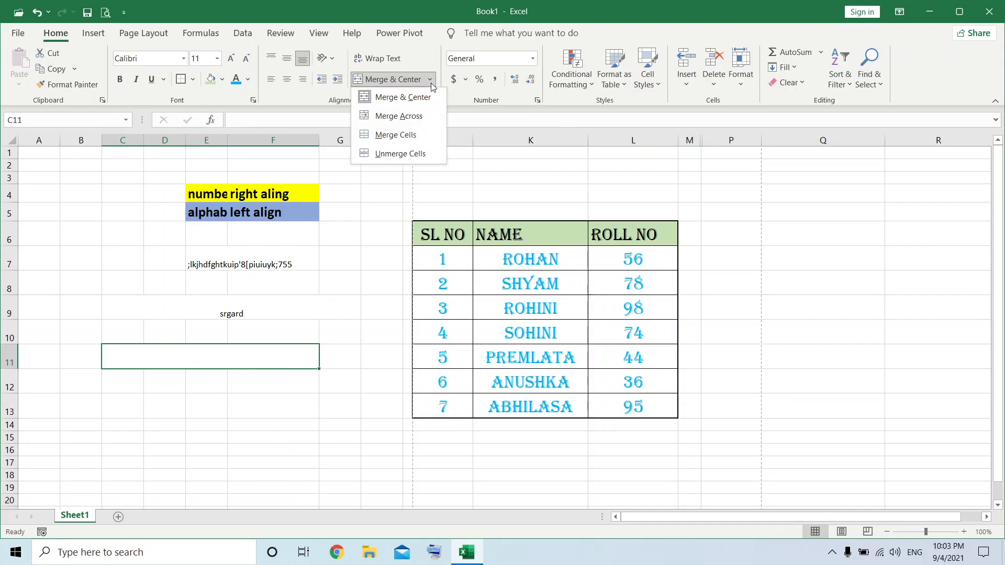
click(395, 156)
click(193, 426)
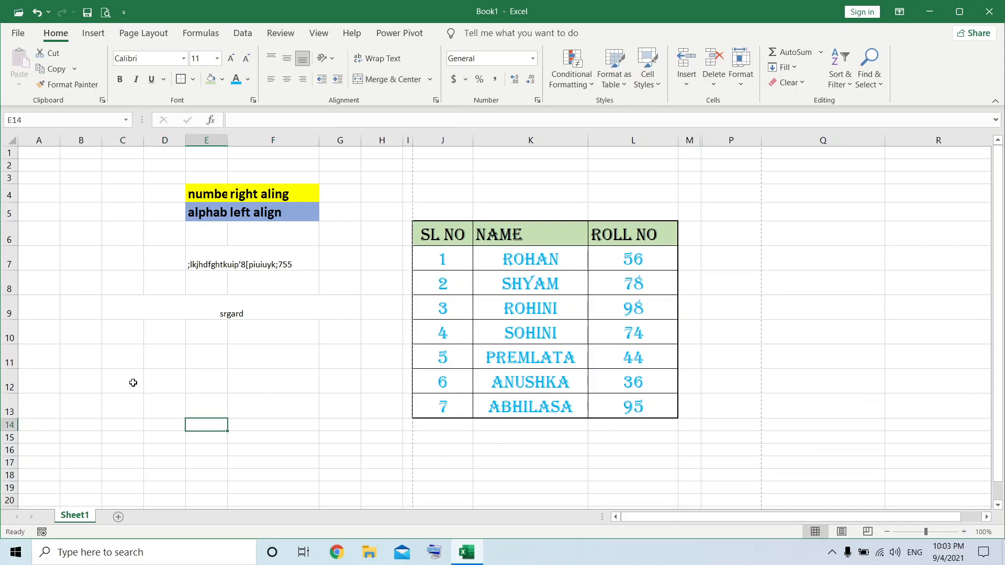
Unmerge the cell containing "srgard" in C9:G9.
click(126, 312)
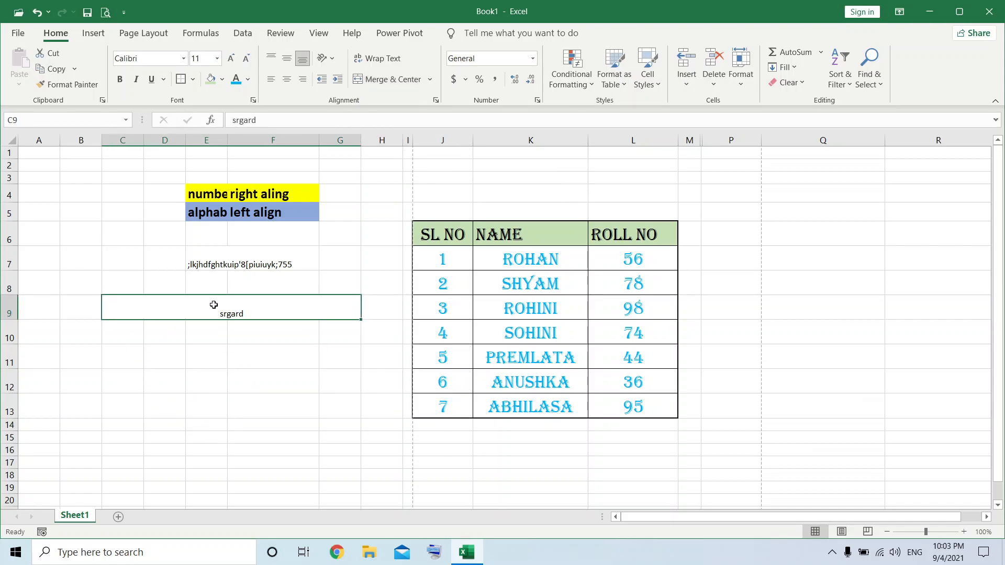
click(430, 79)
click(398, 153)
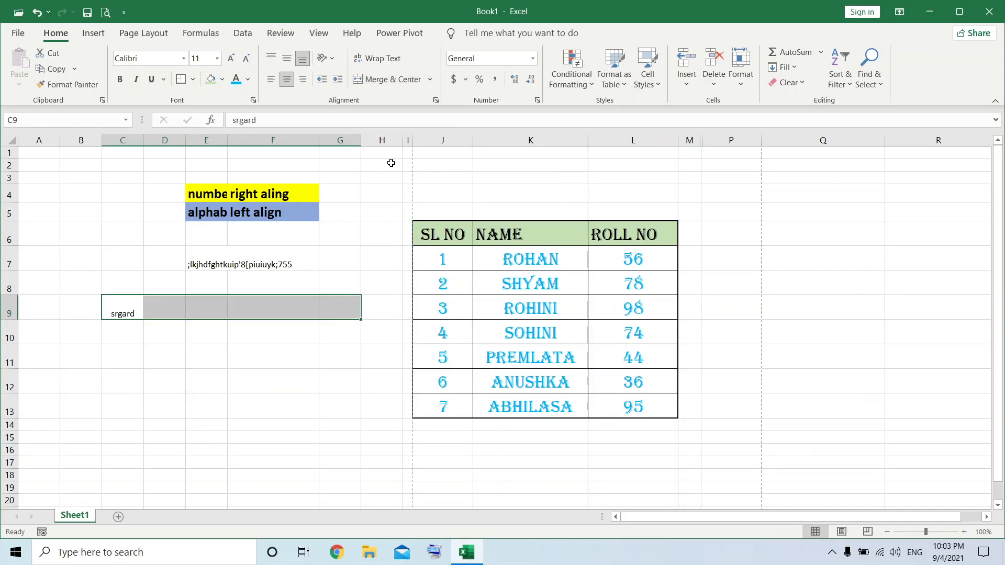
click(293, 398)
Unmerge the cell containing the sample text in E7:F7.
click(237, 254)
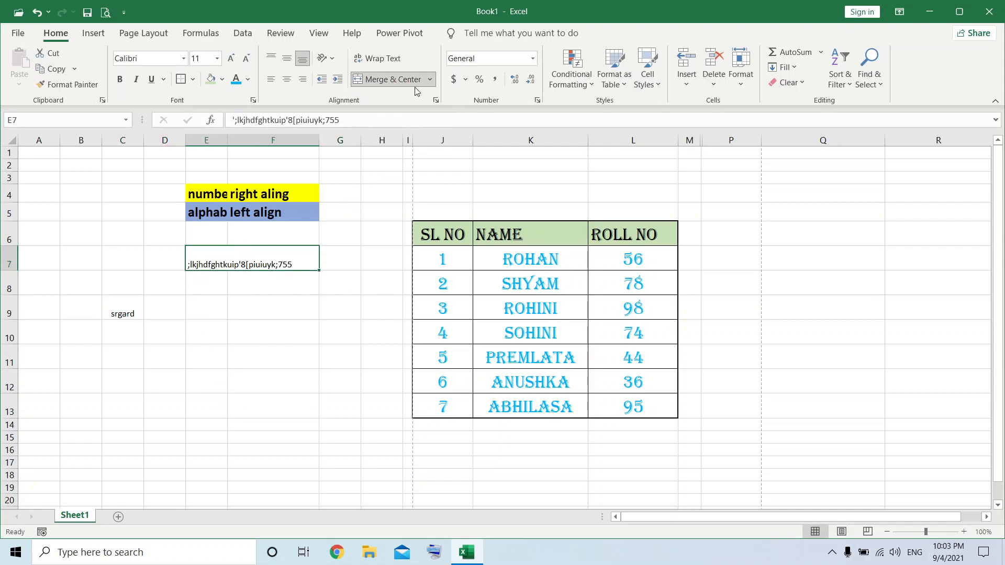
click(430, 79)
click(397, 153)
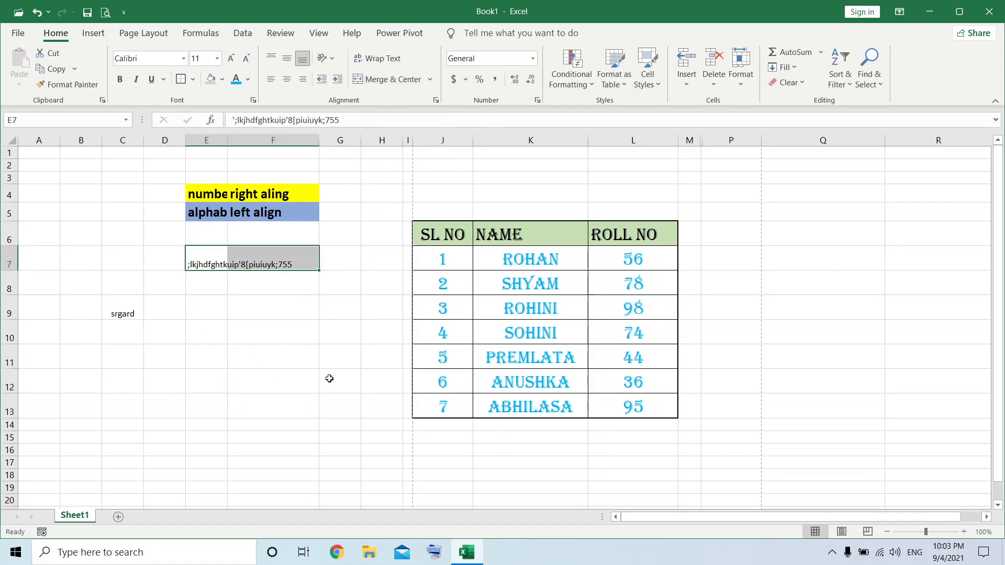
click(330, 378)
Merge cells C9:D9, containing "srgard", with the Merge Cells option.
drag(138, 309, 175, 307)
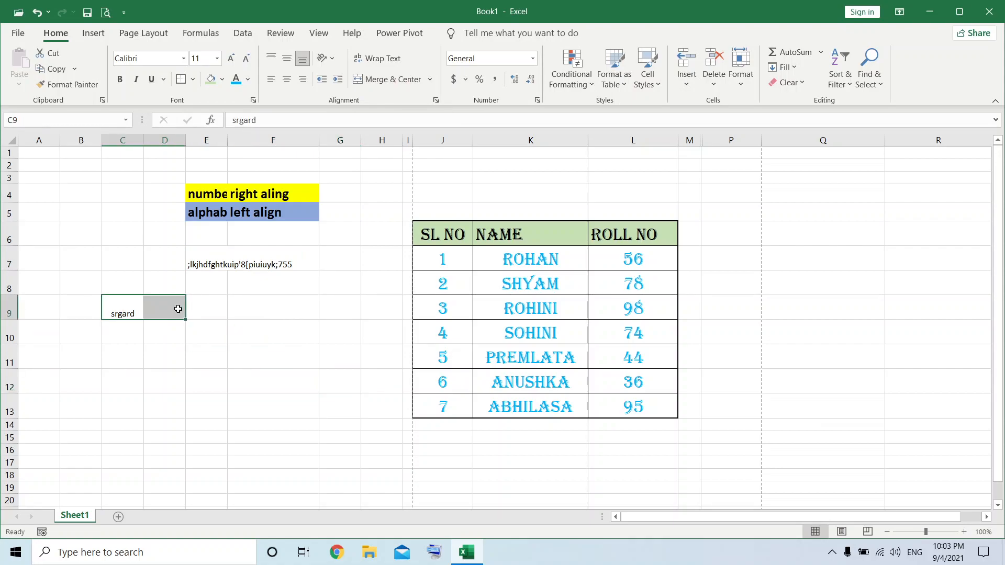
click(430, 79)
click(395, 135)
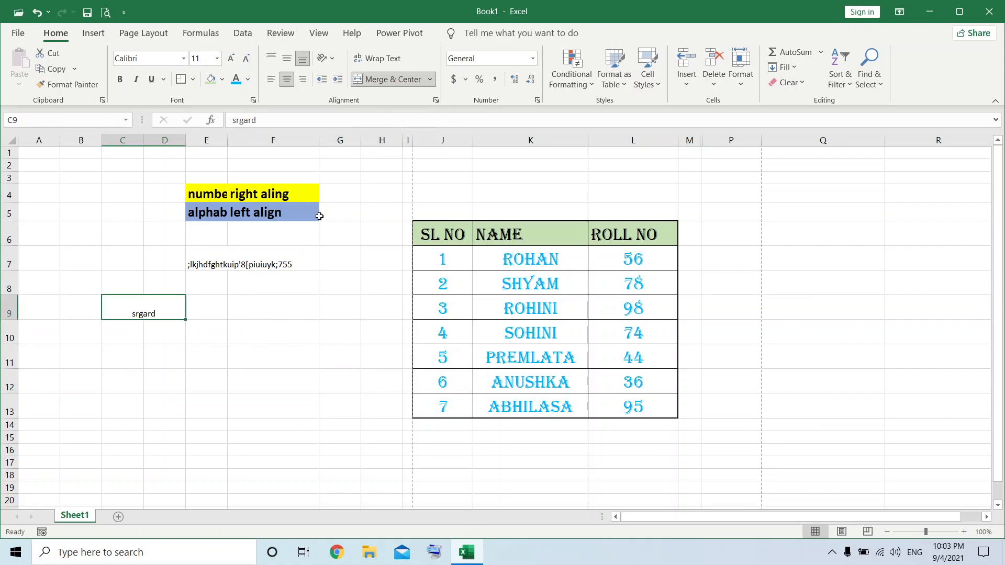
click(224, 377)
click(133, 311)
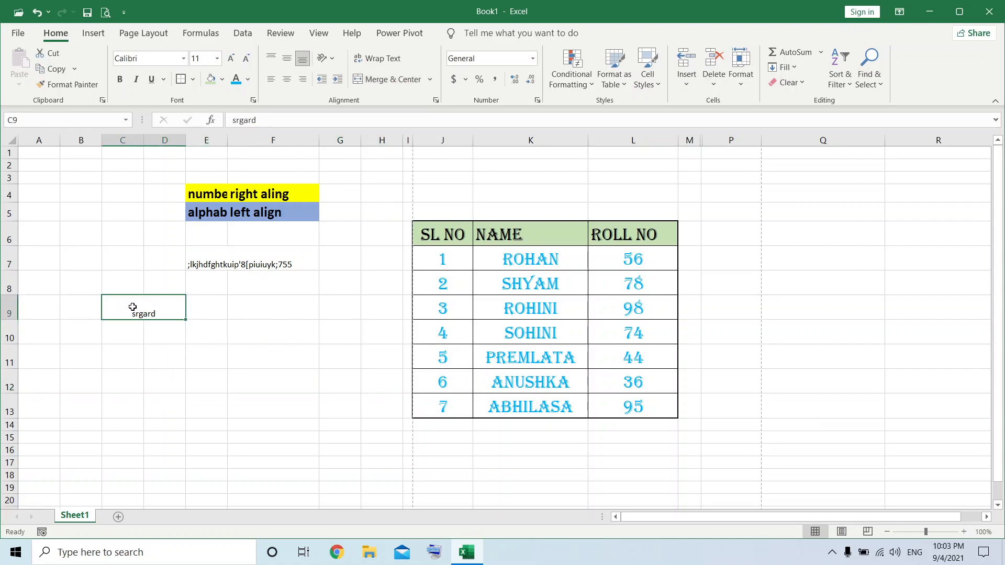
click(429, 80)
click(382, 304)
Merge the empty cells C11:F11 with the Merge Cells option.
drag(131, 358, 258, 355)
click(430, 79)
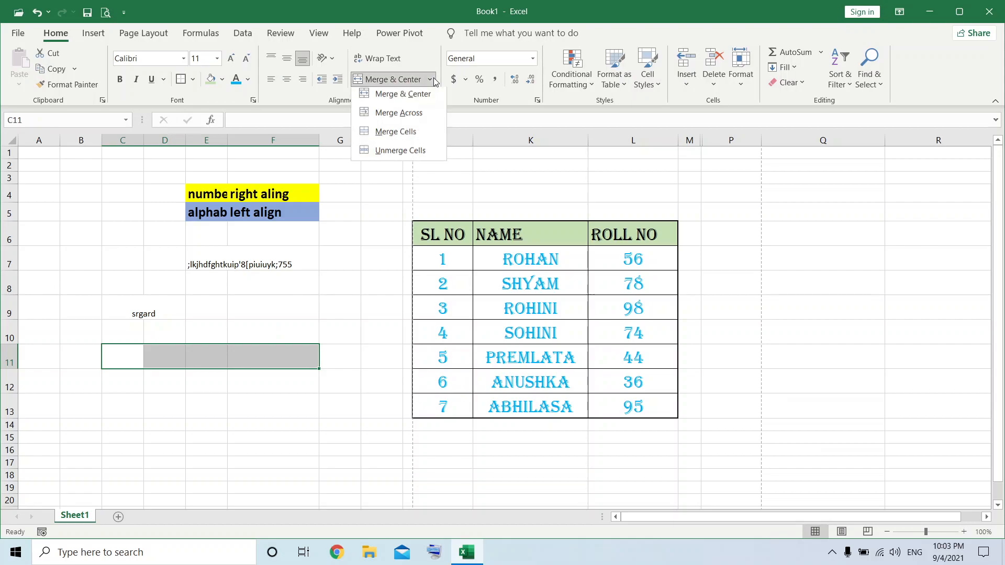
click(396, 131)
Enter sample text beginning with "sdsf" in the merged cell C11 and "gsd" in cell E13.
text(sdsfdsgfsd)
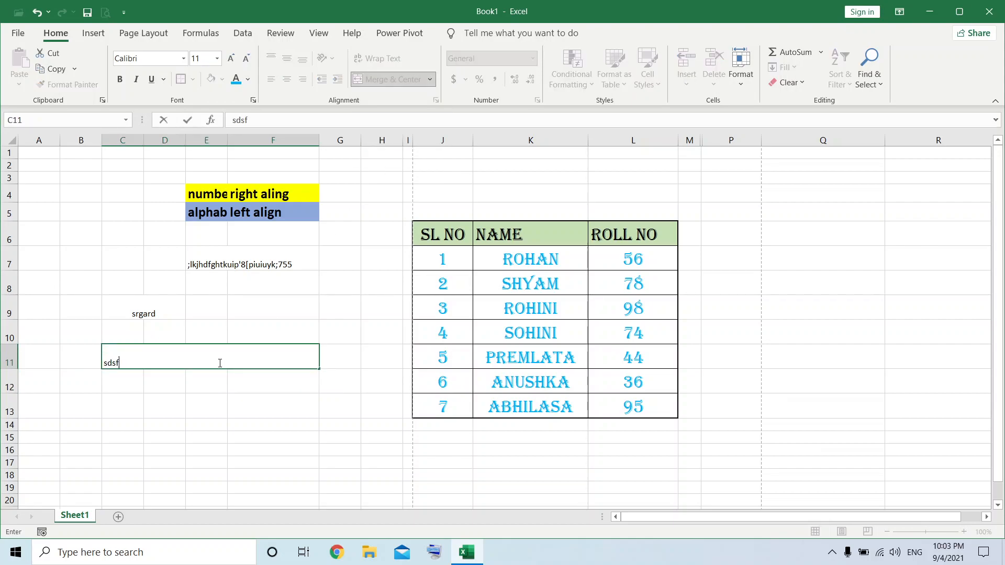
click(192, 398)
text(gsd)
Replace the text in the merged cell C11 with "fdfgdfhgfhgfh".
click(150, 364)
text(fdfgdfhgfhgfh)
click(251, 423)
click(188, 366)
click(239, 412)
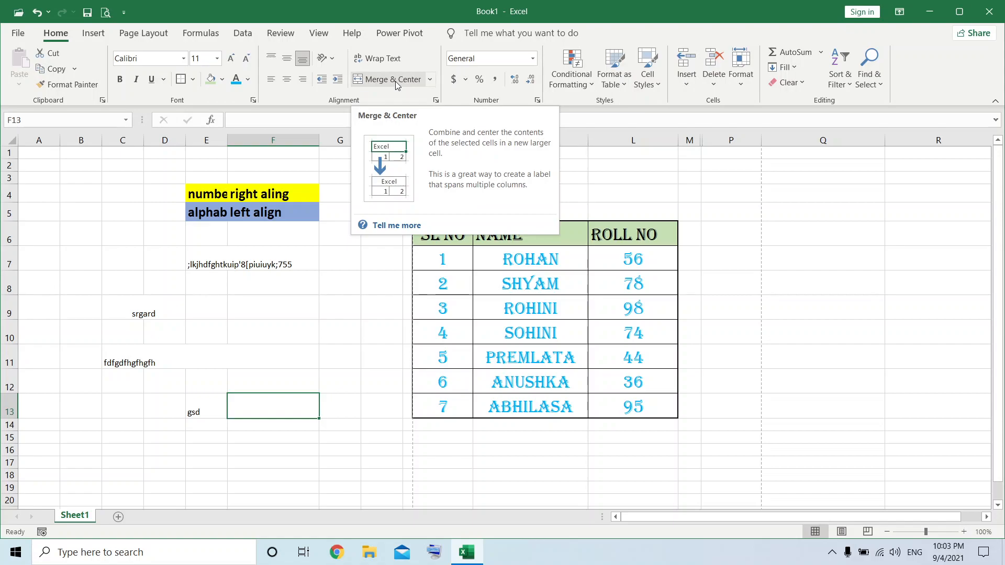
click(388, 281)
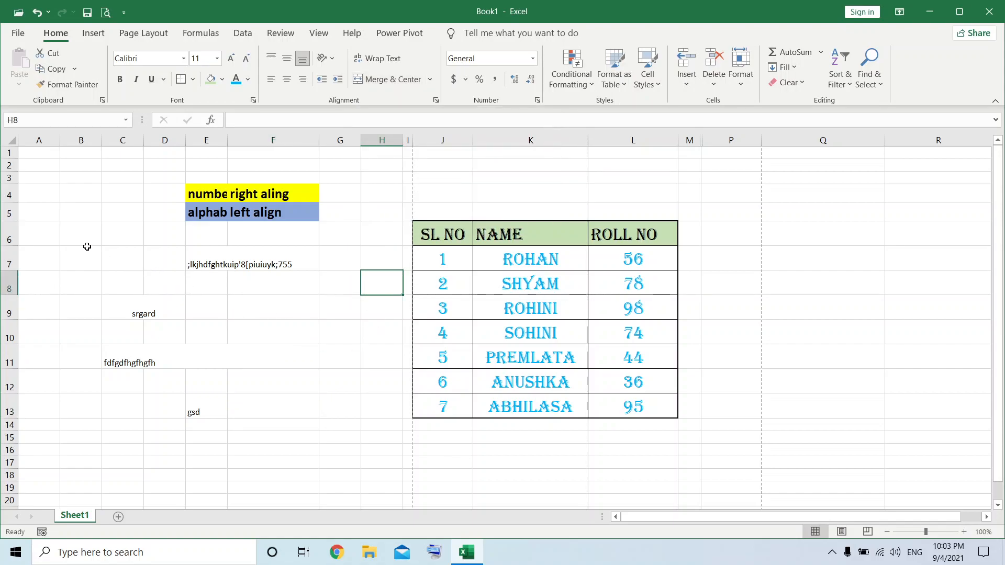
Clear the formats of range B6:G17, followed by everything remaining in it with Clear All.
drag(84, 243, 339, 463)
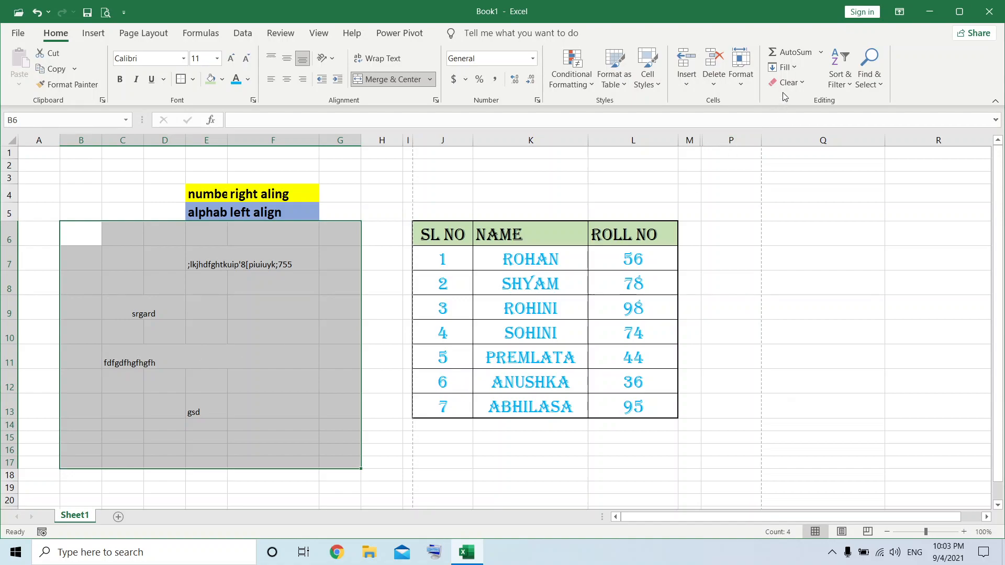
click(803, 85)
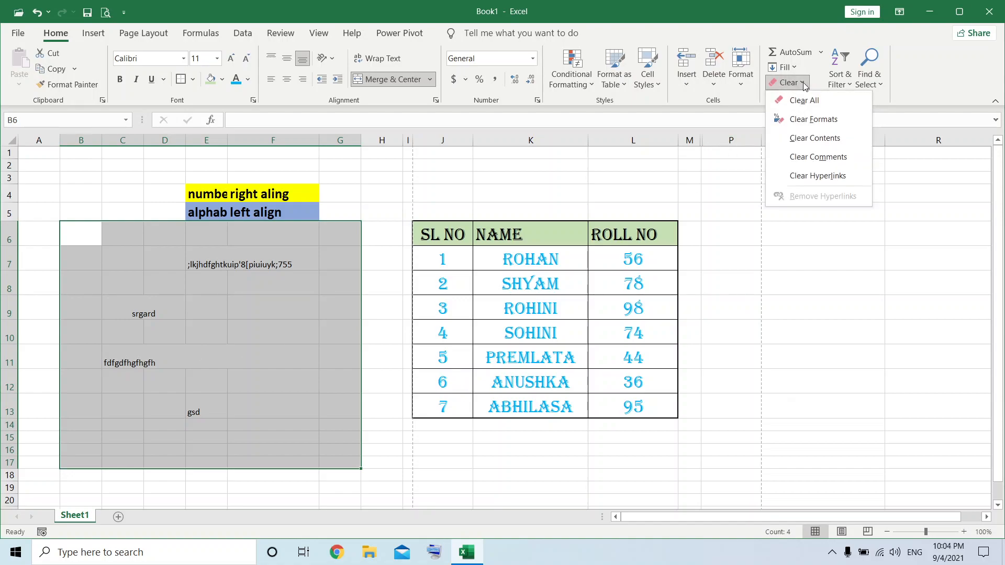
click(807, 121)
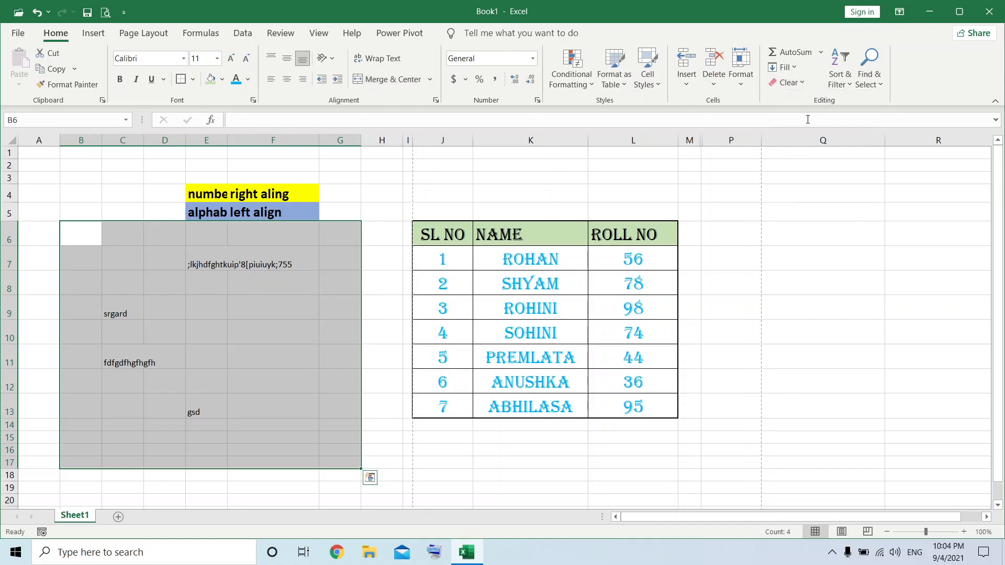
click(793, 85)
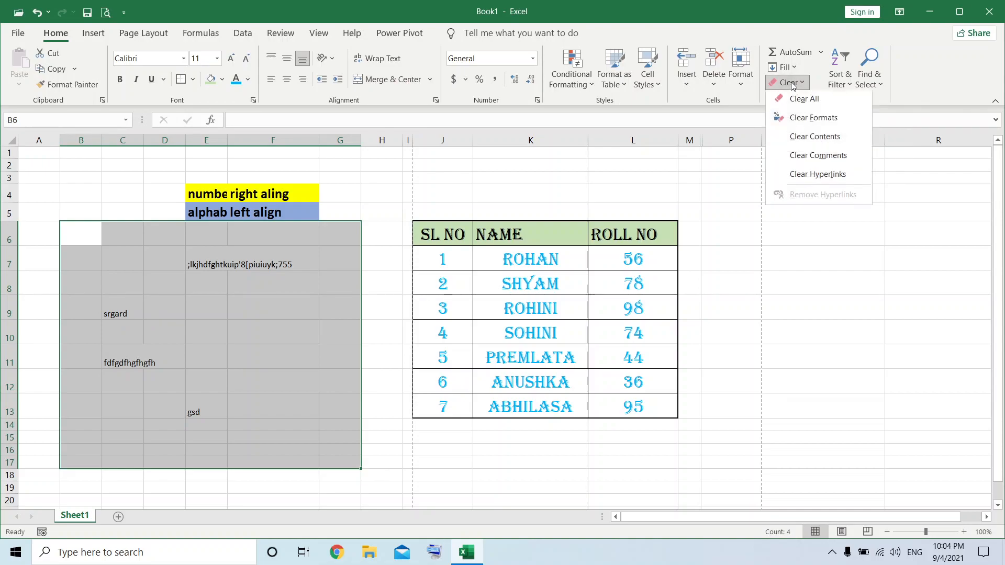
click(803, 100)
click(379, 451)
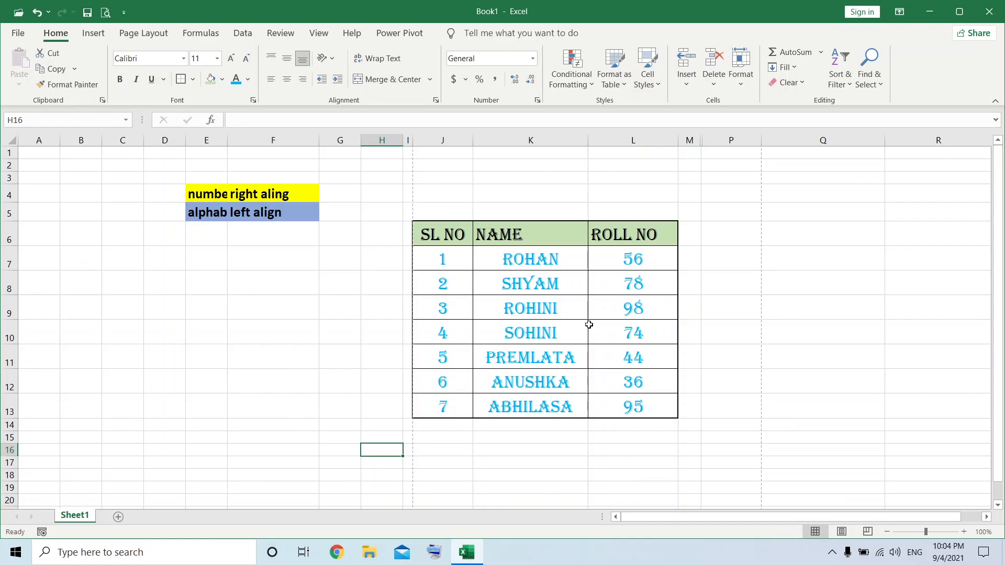
Remove all contents and formatting from range D3:G7, including the two coloured alignment notes, with Clear All.
drag(174, 181, 331, 252)
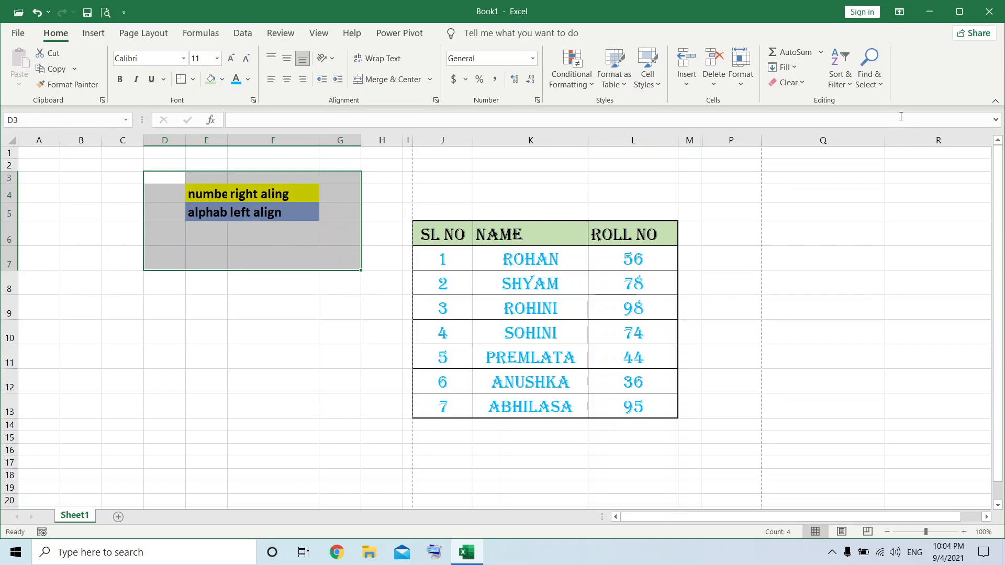
click(787, 82)
click(804, 100)
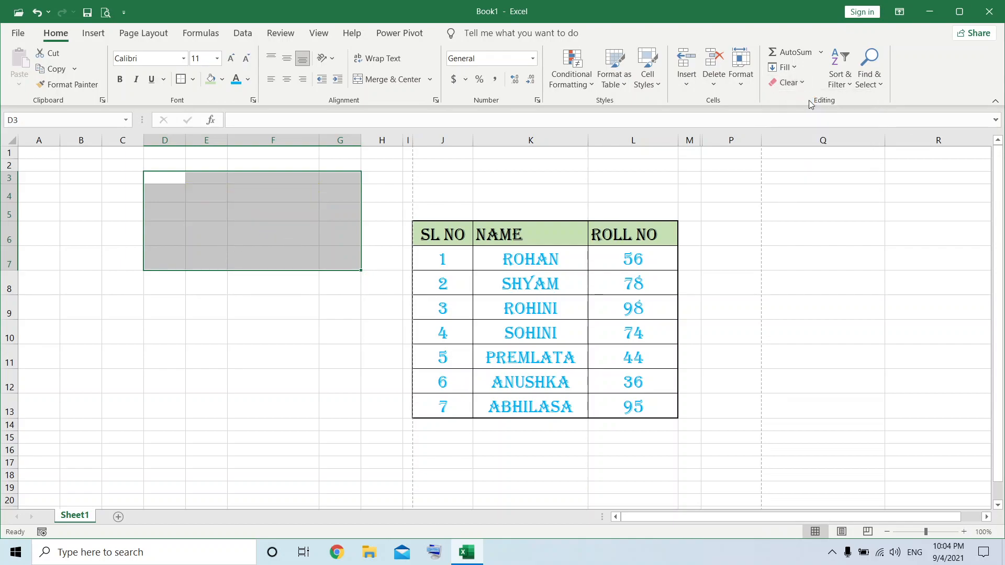
click(822, 258)
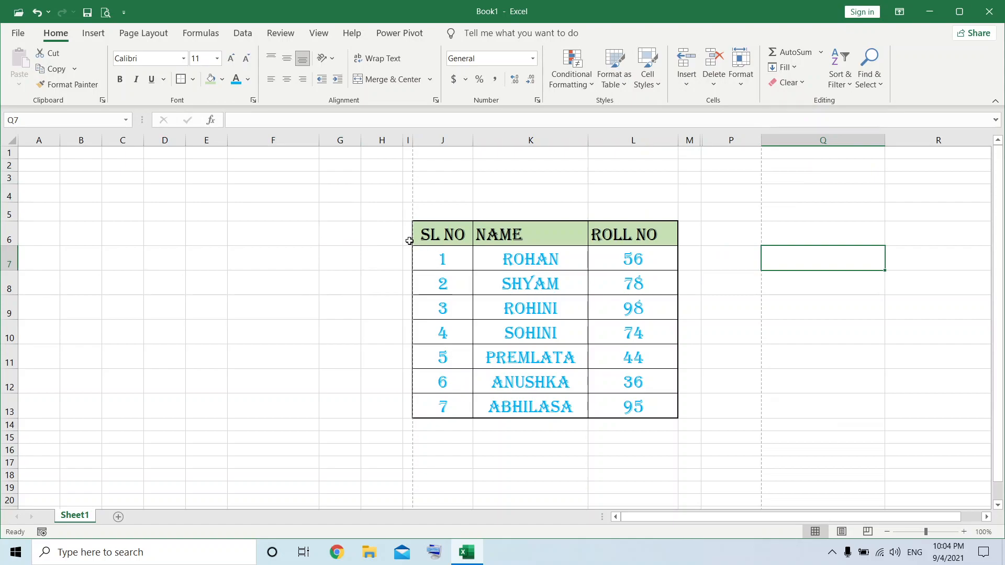
Remove the student table's contents and formatting in range I5:L13 with Clear All.
scroll(389, 437, down, 4)
scroll(388, 437, up, 4)
drag(402, 211, 667, 388)
click(784, 67)
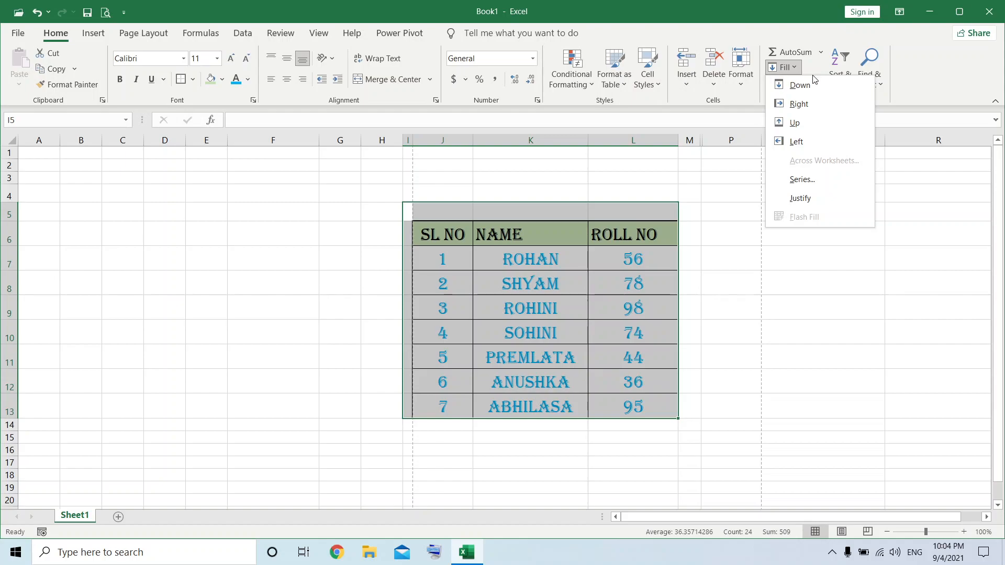
click(788, 82)
click(788, 82)
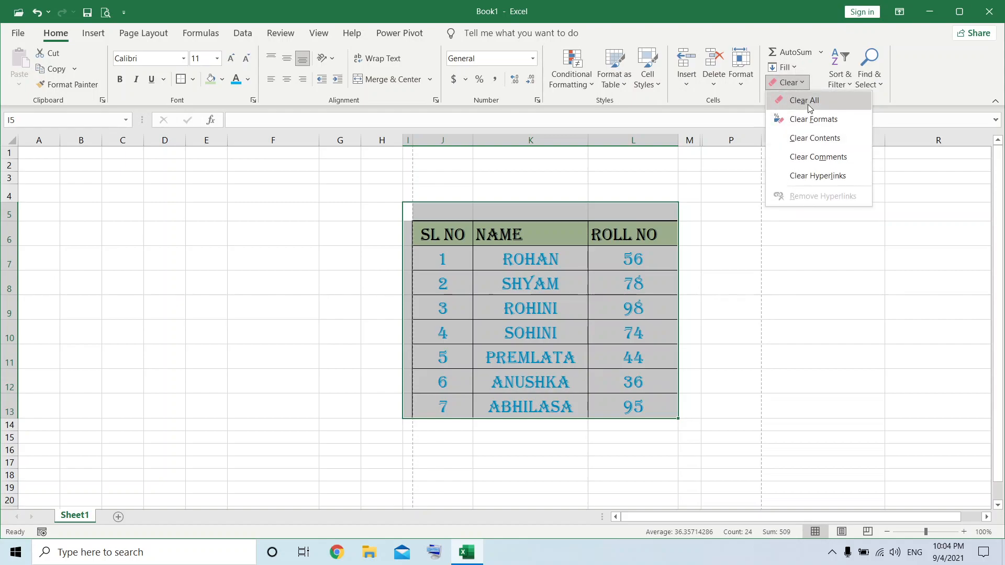
click(800, 99)
click(763, 251)
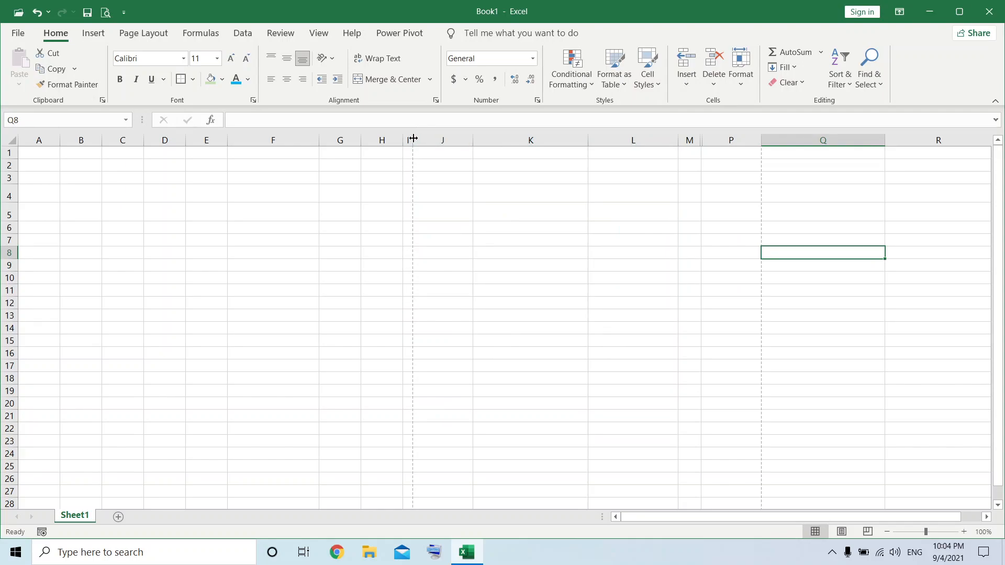
Widen the narrow column I on the empty sheet to about the width of column F.
drag(415, 140, 491, 156)
click(408, 393)
scroll(245, 399, down, 12)
scroll(245, 399, up, 12)
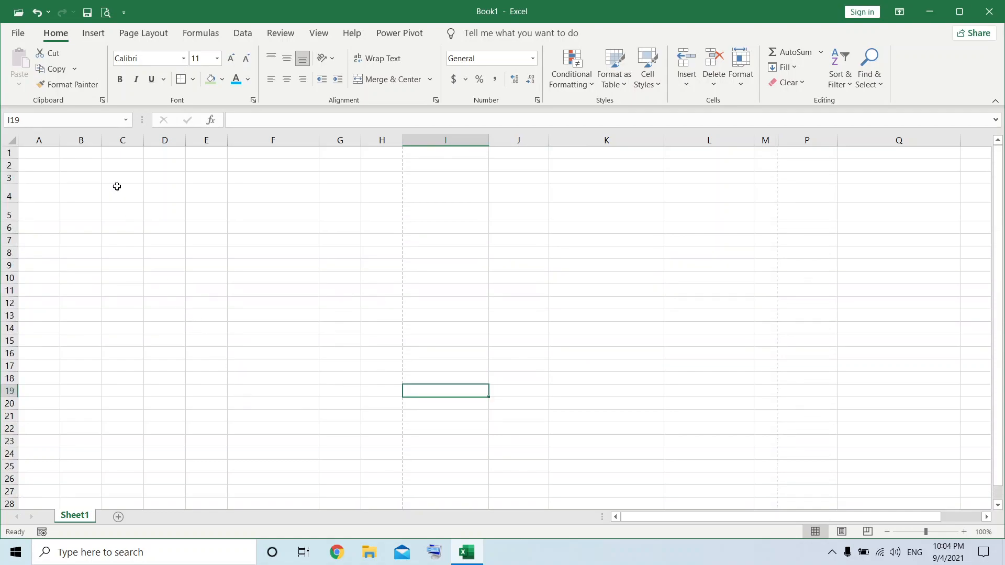
Enter the numbers 1, 2, 3, 4 and 5 one by one in cells C3 to C7.
click(115, 180)
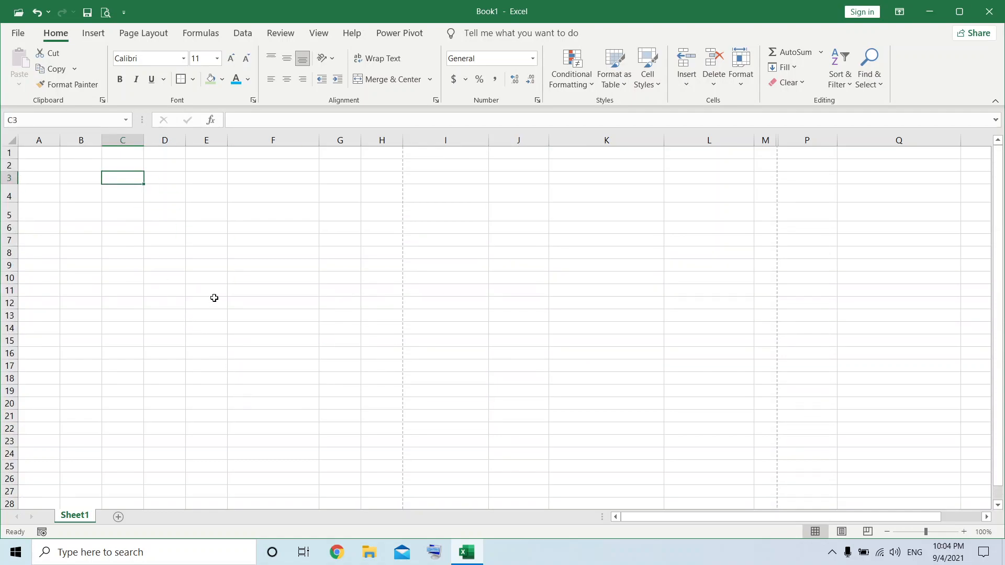
text(1)
key(Return)
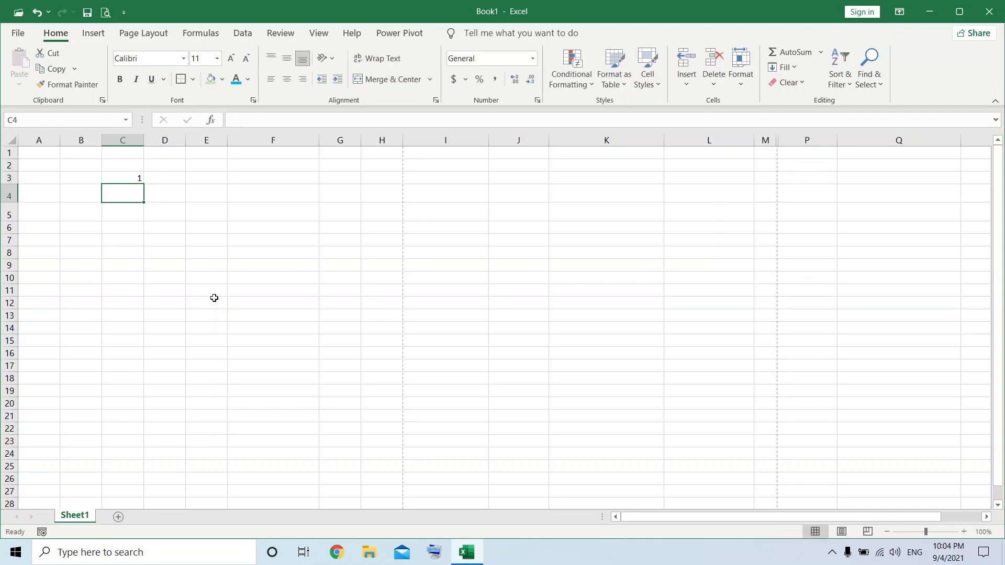
key(Return)
key(Up)
text(2)
key(Return)
text(3)
key(Return)
text(4)
key(Return)
text(5)
key(Return)
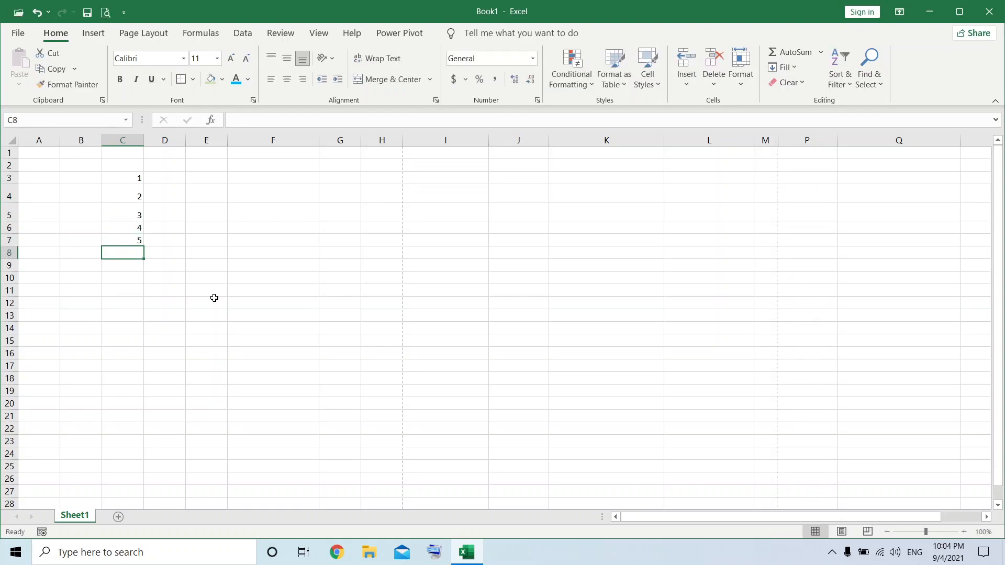
drag(117, 341, 125, 348)
click(133, 308)
click(139, 392)
click(139, 303)
click(140, 391)
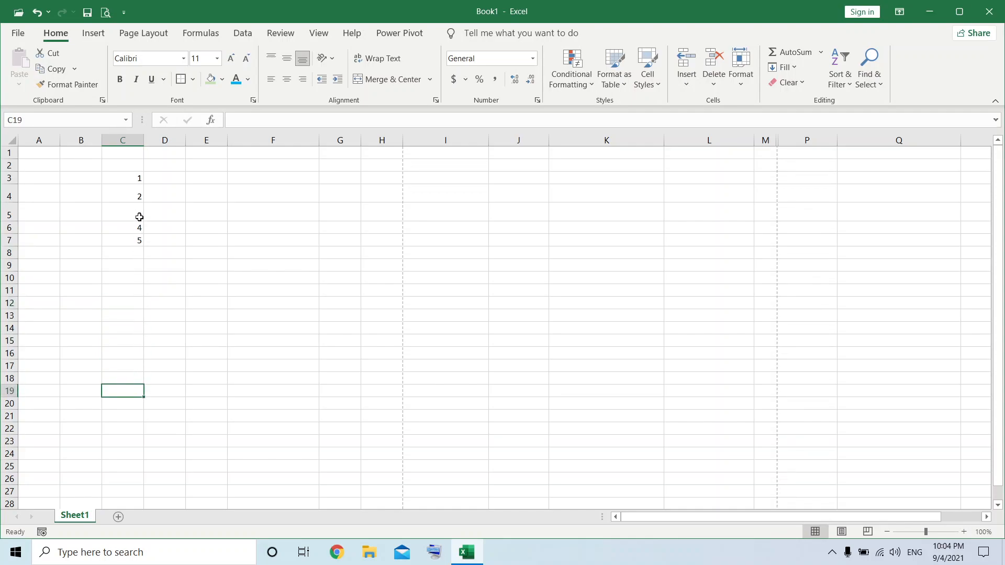
Enter 1 in cell E3 and 2 in cell E4.
click(207, 181)
text(1)
key(Return)
text(3)
key(Return)
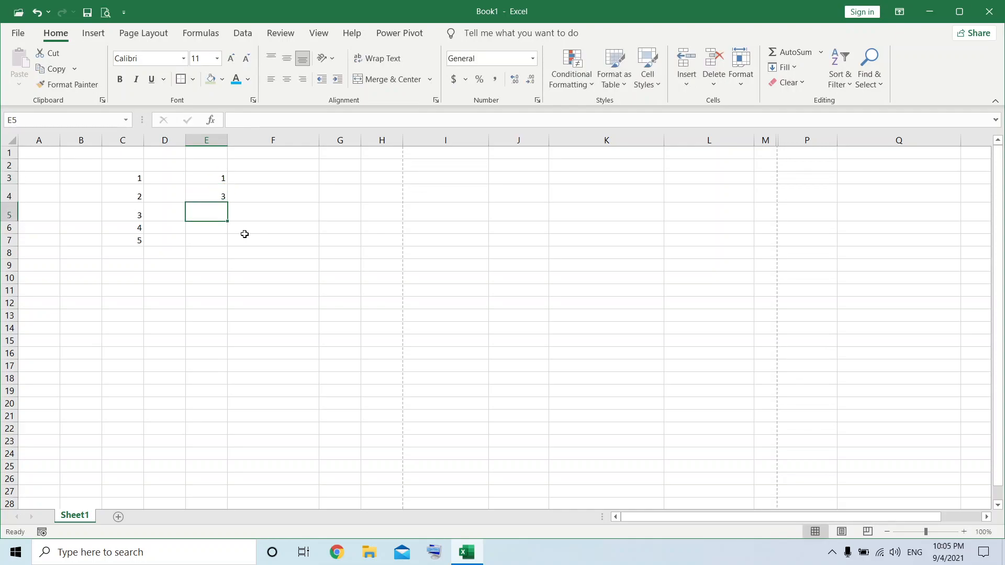
key(Up)
click(245, 230)
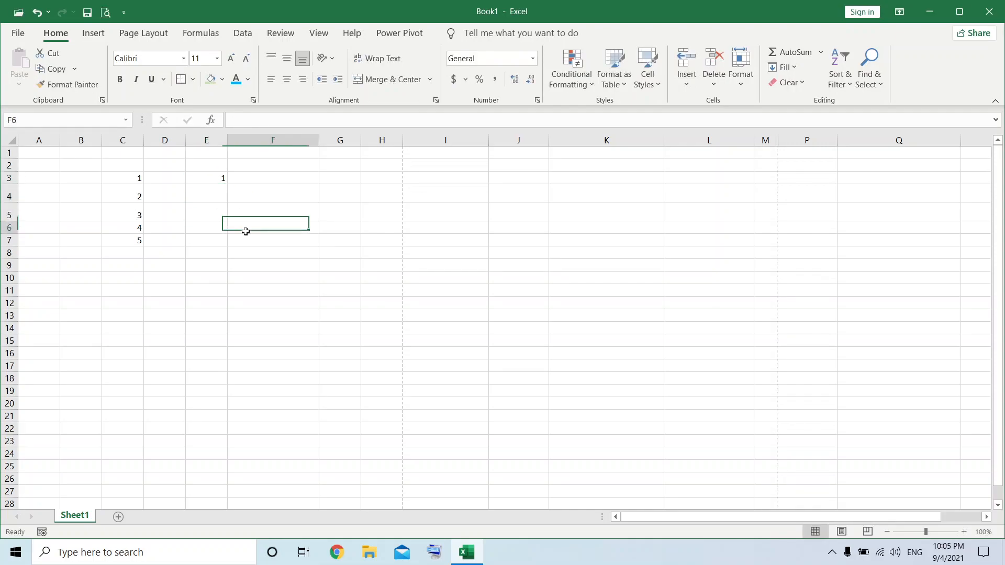
click(218, 199)
text(2)
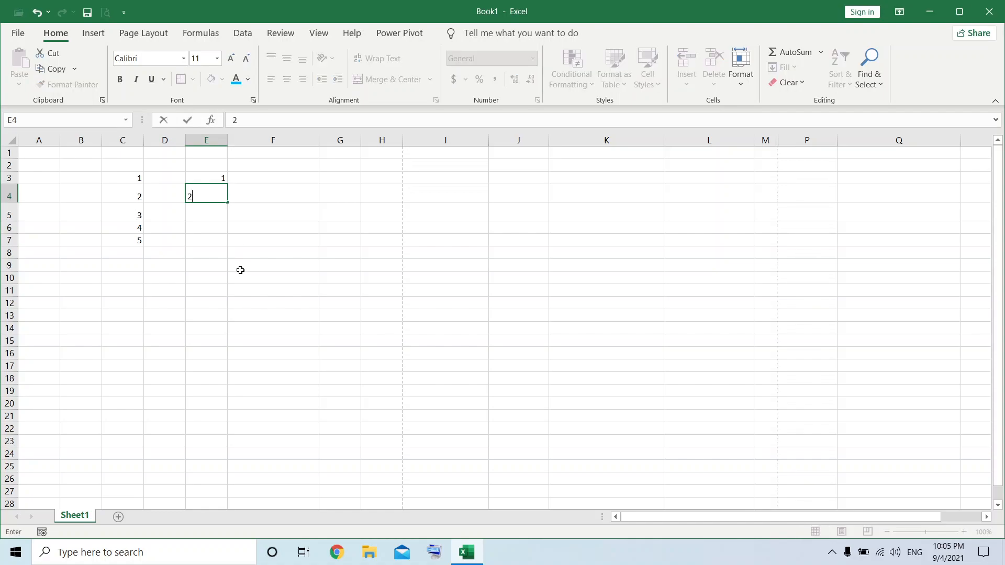
click(239, 268)
Delete the numbers 1 to 5 from column C.
drag(139, 178, 140, 255)
key(Delete)
click(225, 294)
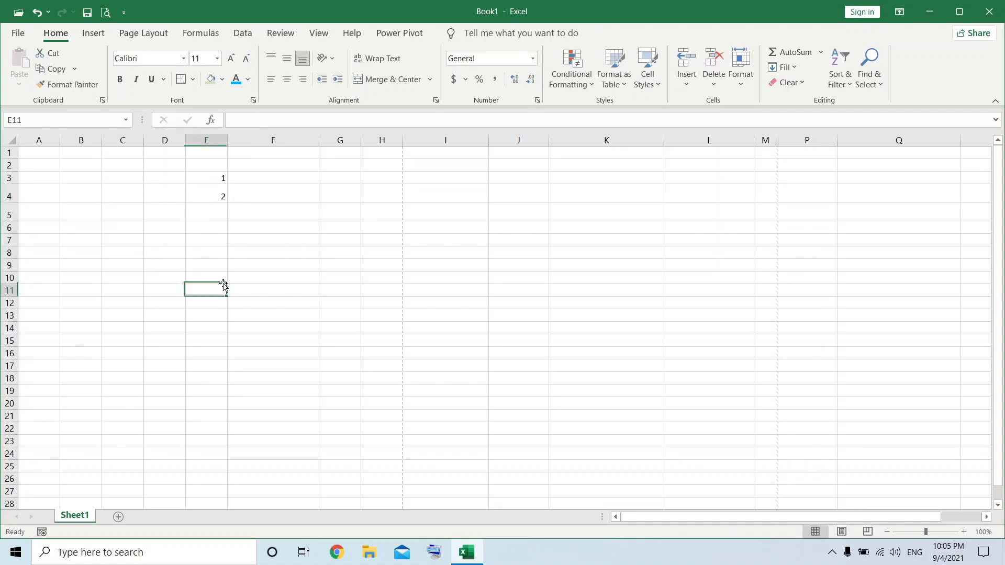
Autofill the single value 1 from E3 along row 3, rightward to Q3 and leftward to B3.
click(211, 174)
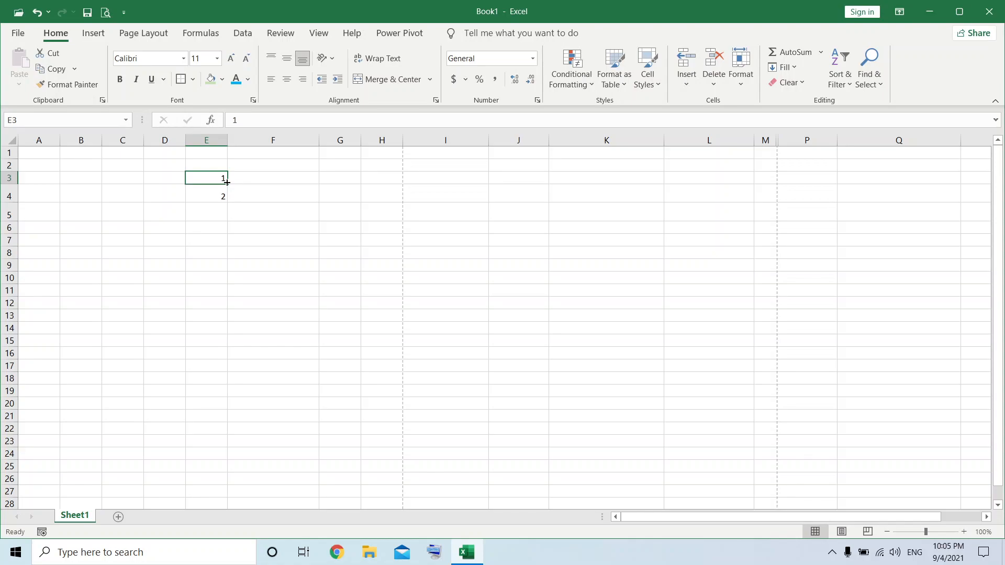
drag(227, 182, 943, 204)
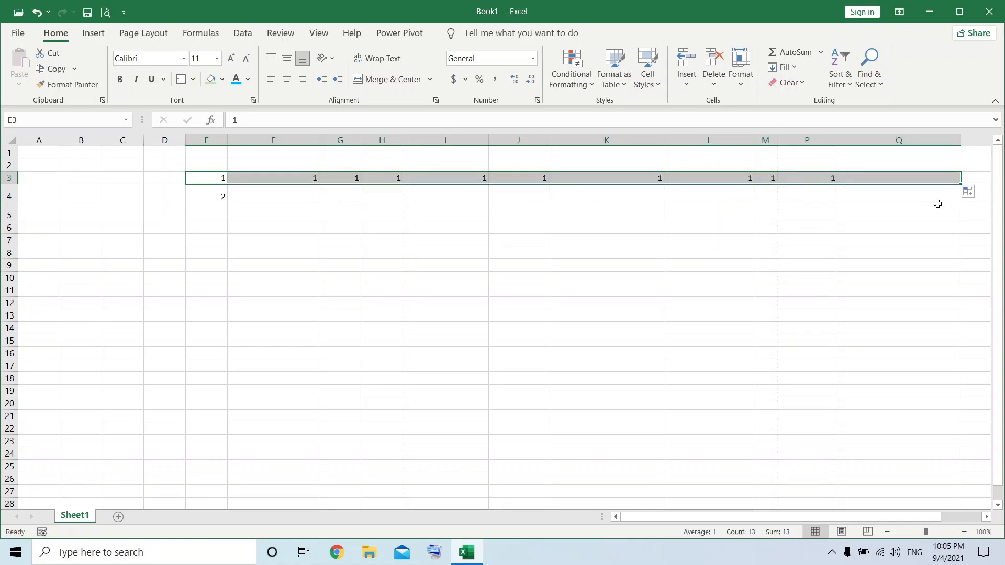
click(928, 265)
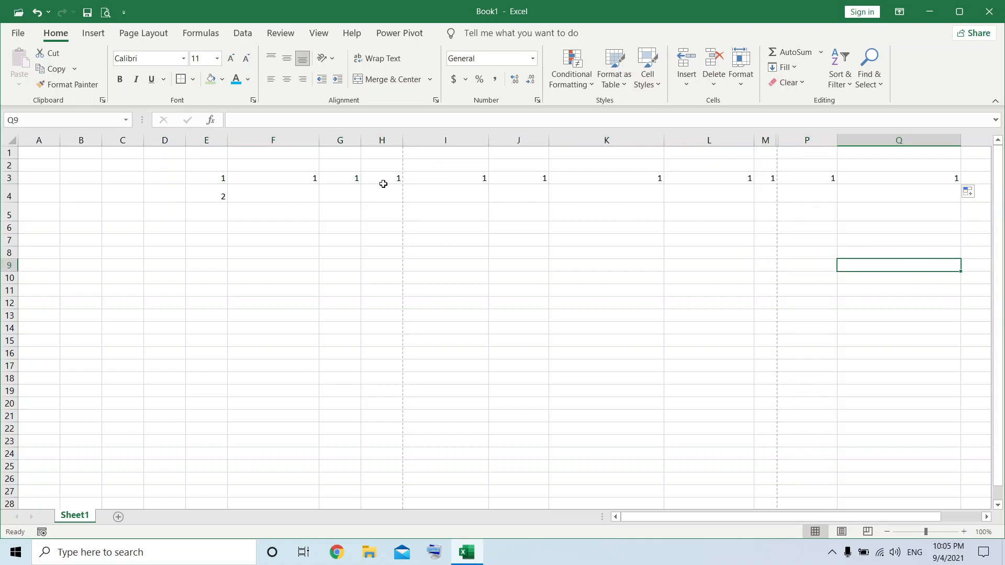
click(190, 178)
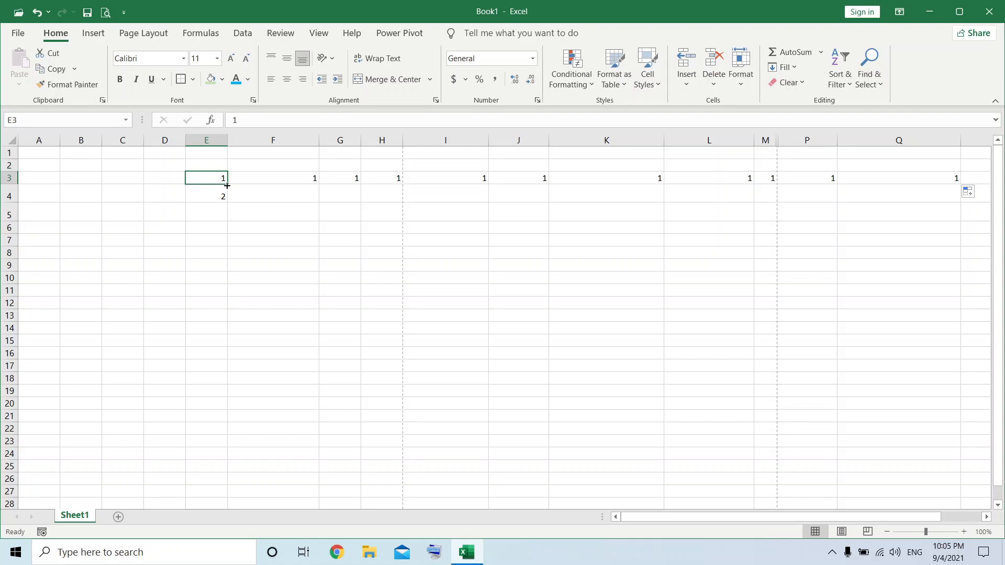
drag(227, 185, 47, 204)
click(253, 249)
Autofill the 1 from E3 down to E45, and from E42 rightward to P42.
click(218, 180)
drag(228, 185, 230, 473)
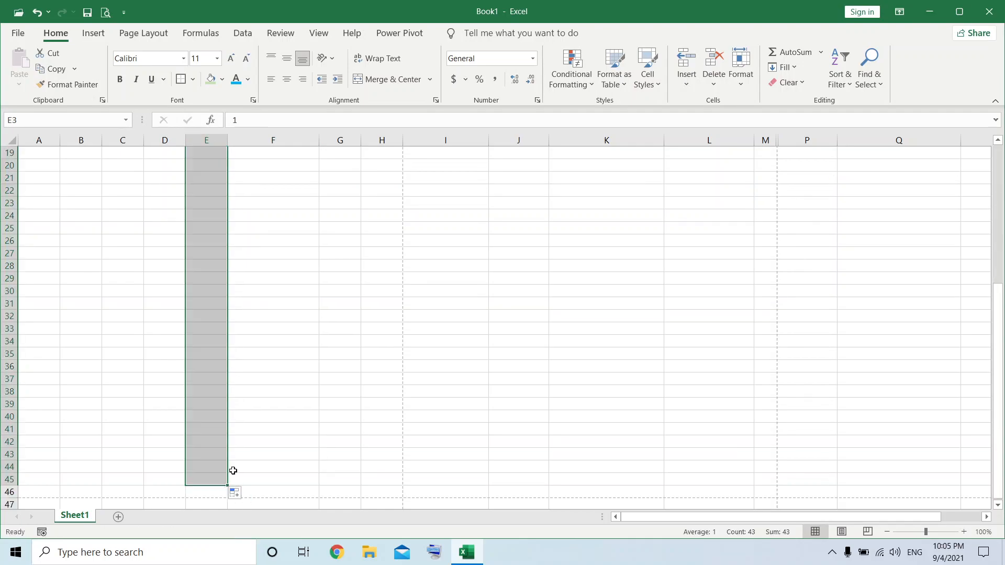
click(214, 447)
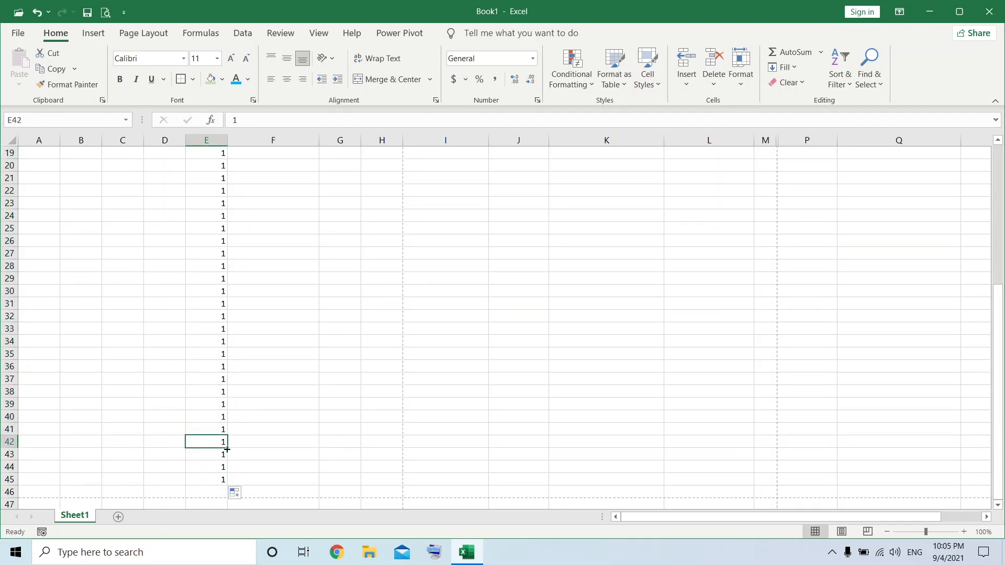
drag(227, 445, 824, 439)
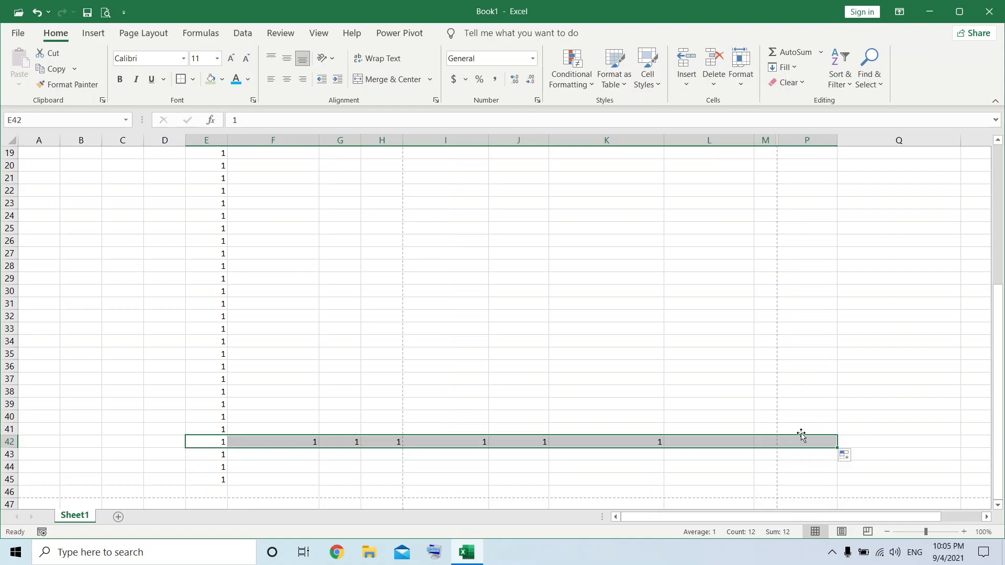
Autofill the 1 from K42 up column K to K4, and from K13 rightward to Q13.
click(669, 442)
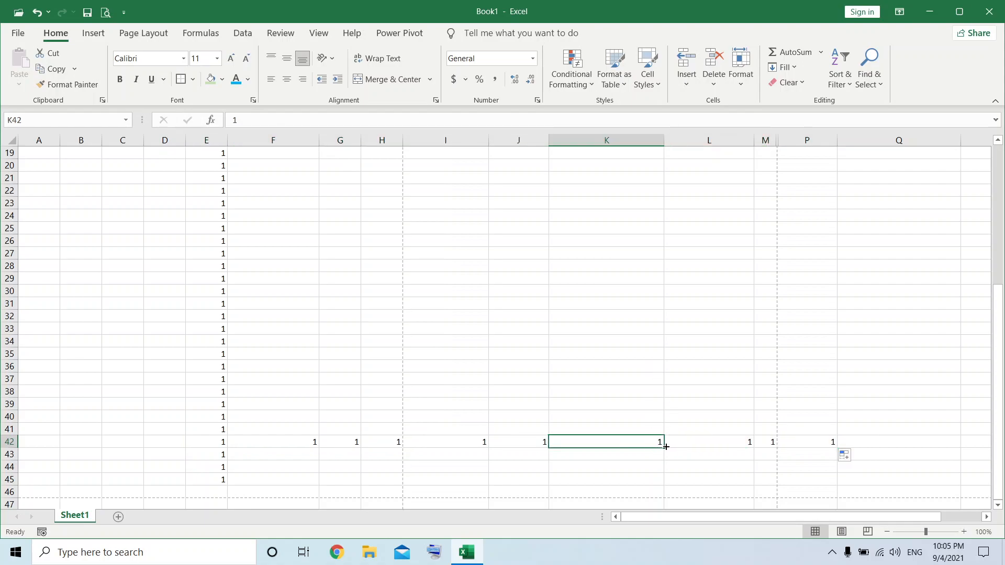
drag(664, 449, 653, 166)
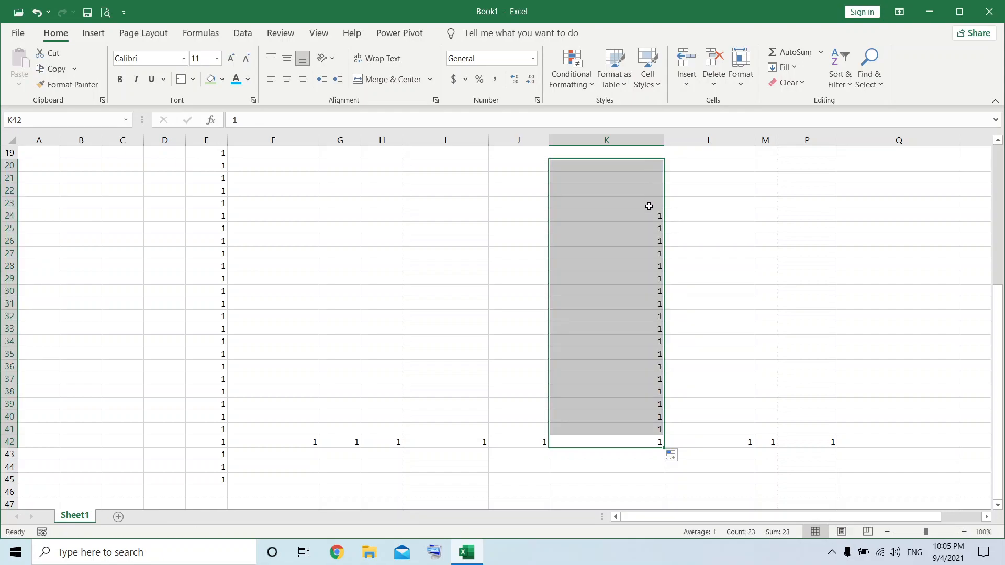
click(610, 314)
scroll(612, 309, up, 6)
click(653, 414)
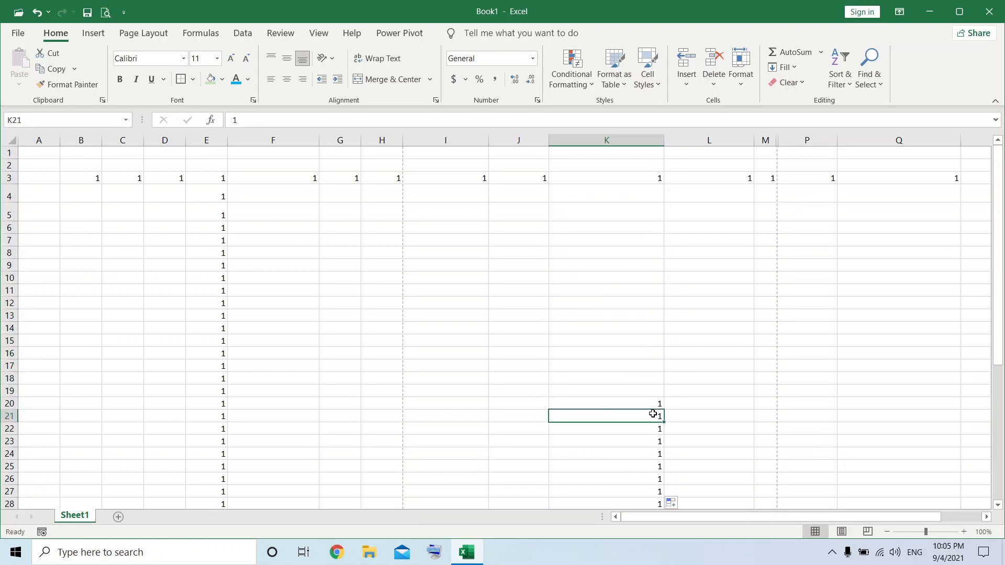
drag(665, 422, 637, 188)
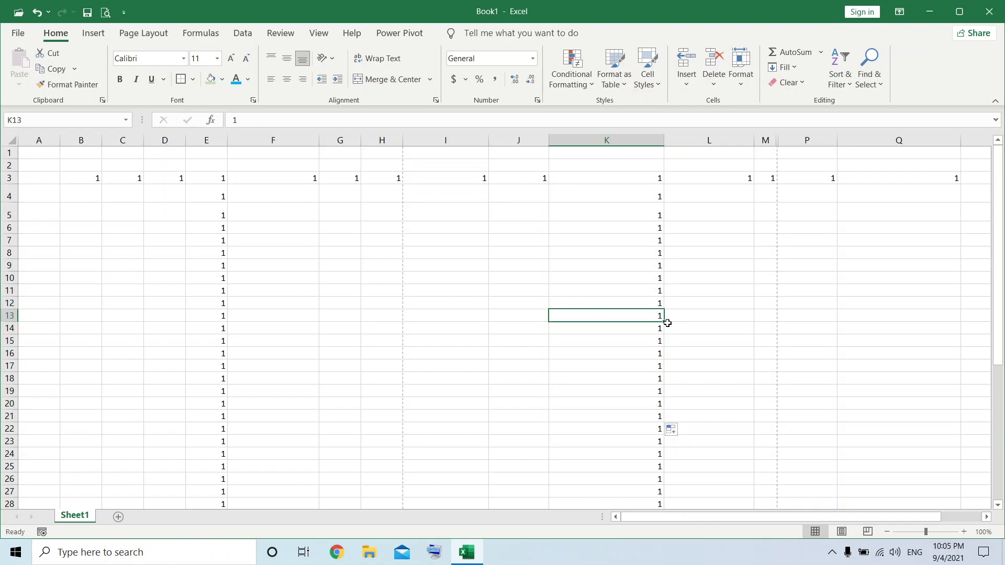
drag(661, 320, 966, 351)
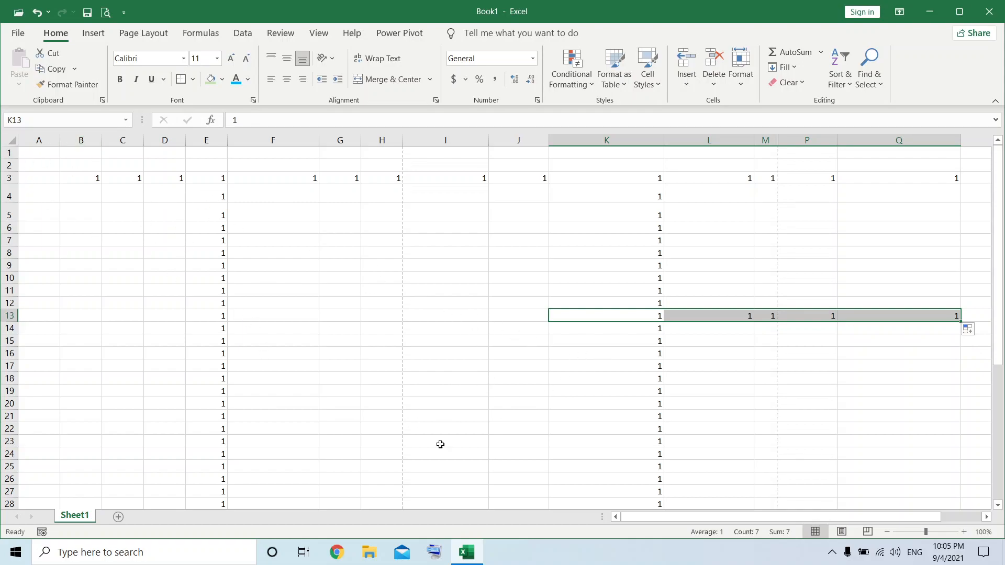
Select the whole worksheet and remove everything on it with Clear All.
click(10, 140)
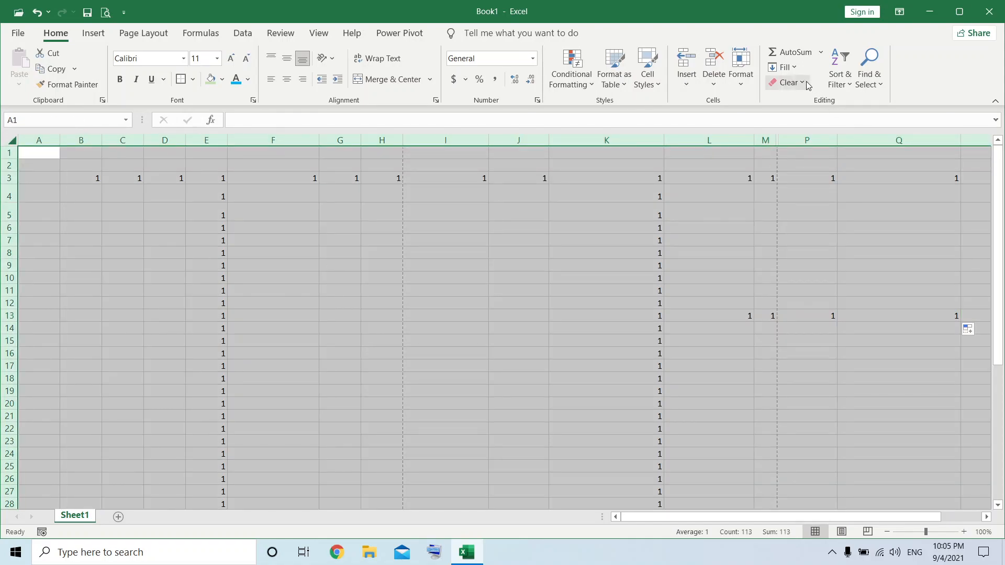
click(787, 82)
click(807, 101)
click(505, 351)
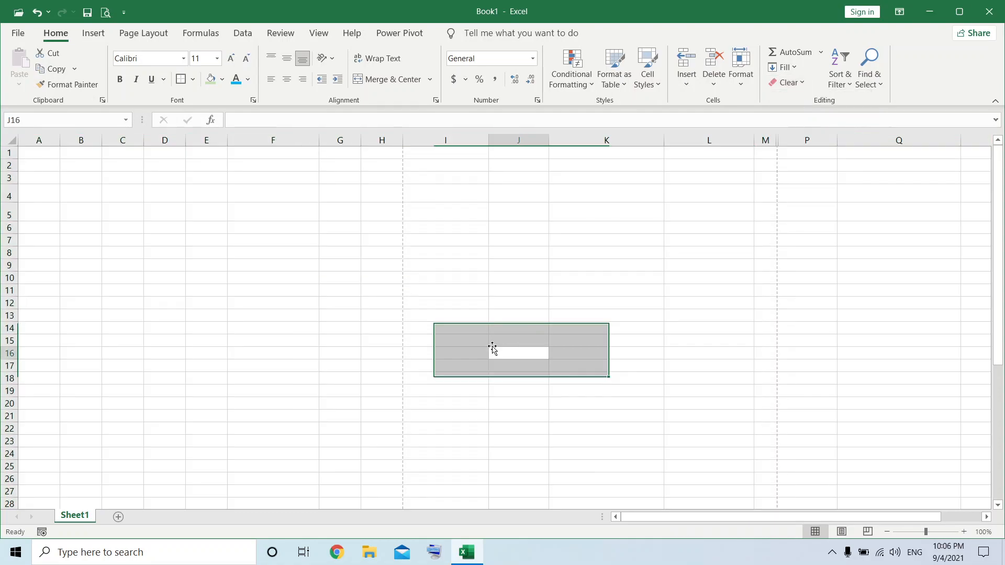
Enter the starting values 1 and 2 in cells C3 and C4.
click(129, 180)
text(1)
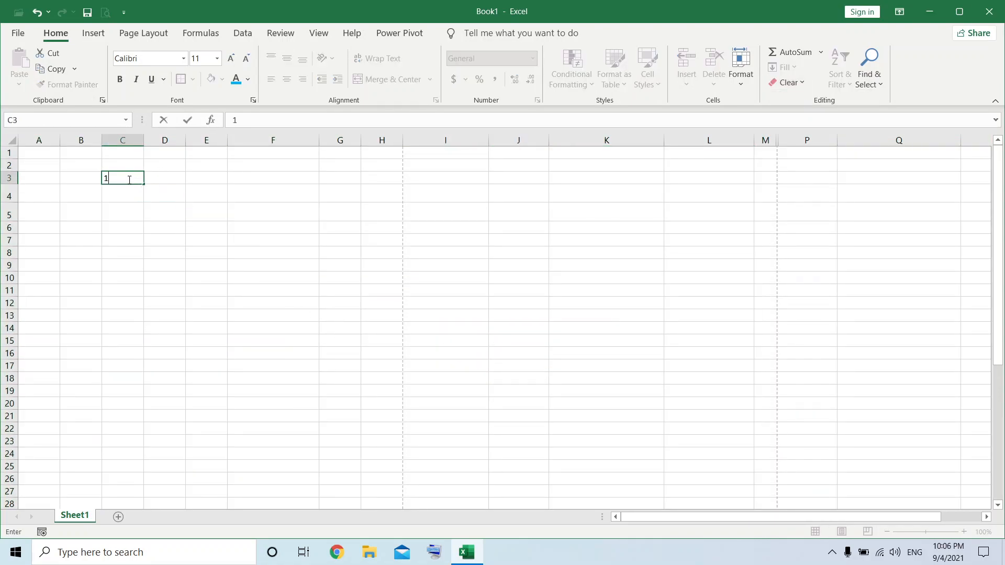
key(Return)
text(2)
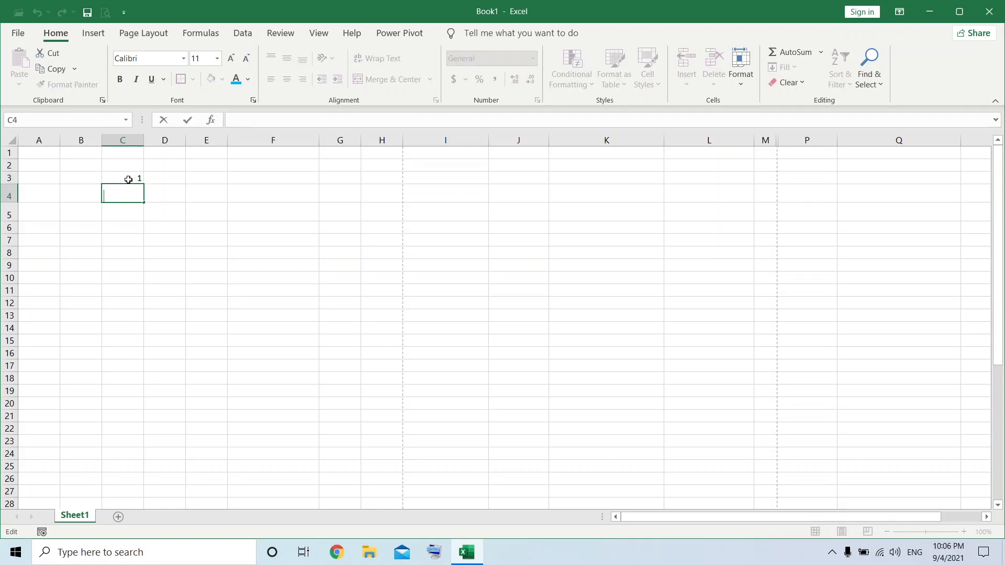
key(Return)
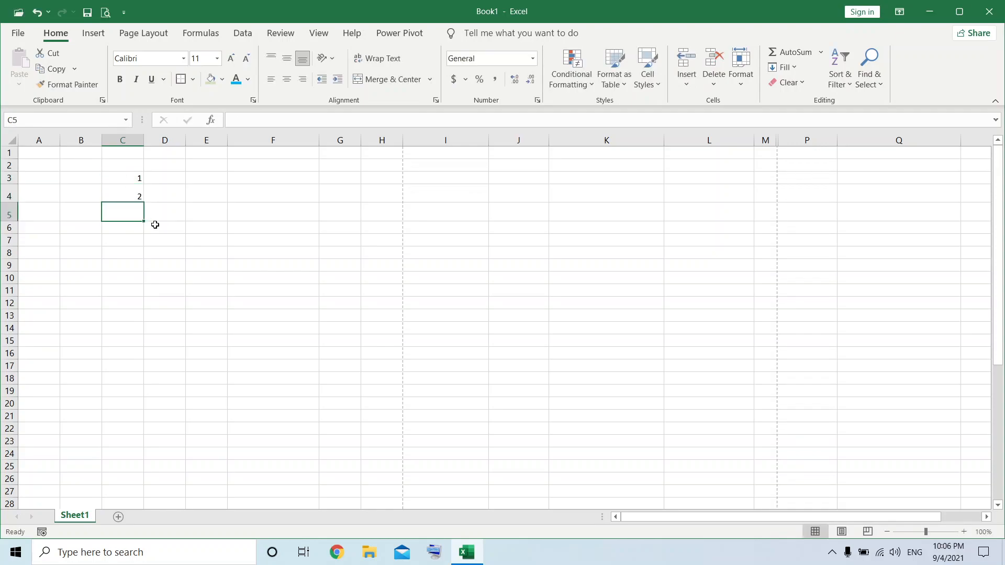
Autofill the series in C3:C4 down column C to cell C26, counting up to 24.
click(125, 178)
drag(125, 178, 144, 488)
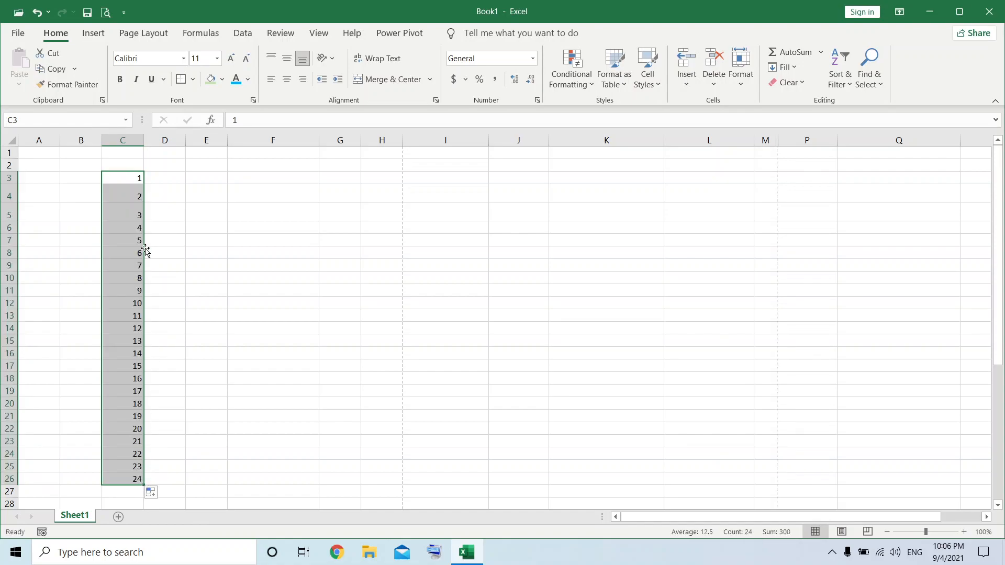
click(199, 415)
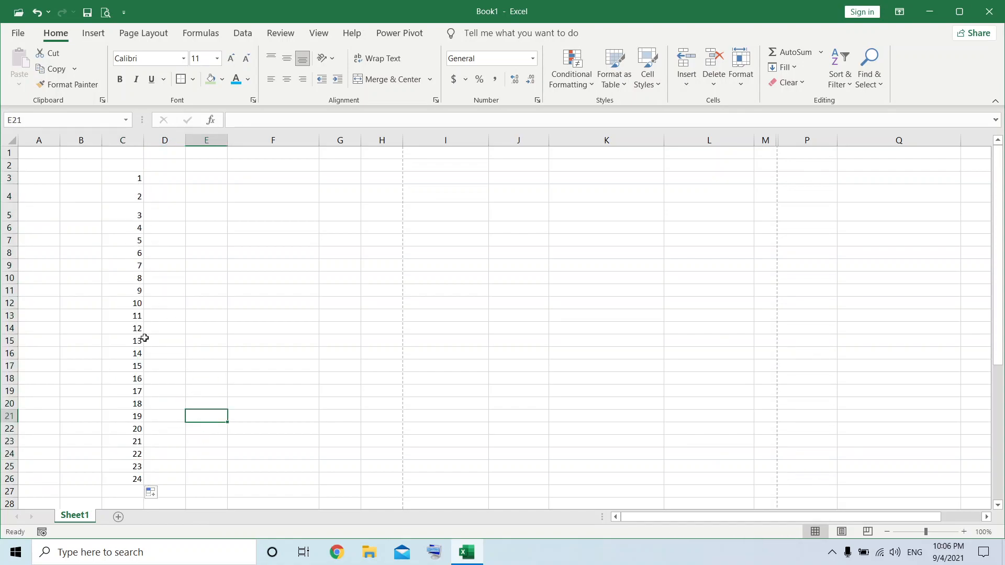
scroll(128, 357, down, 2)
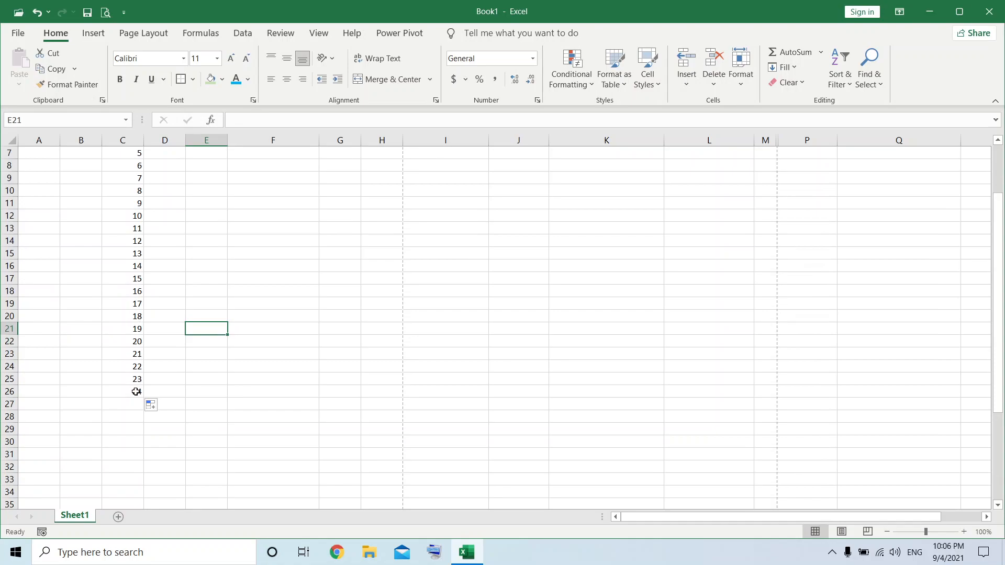
Change the autofill option for the filled series in column C to Copy Cells.
click(139, 393)
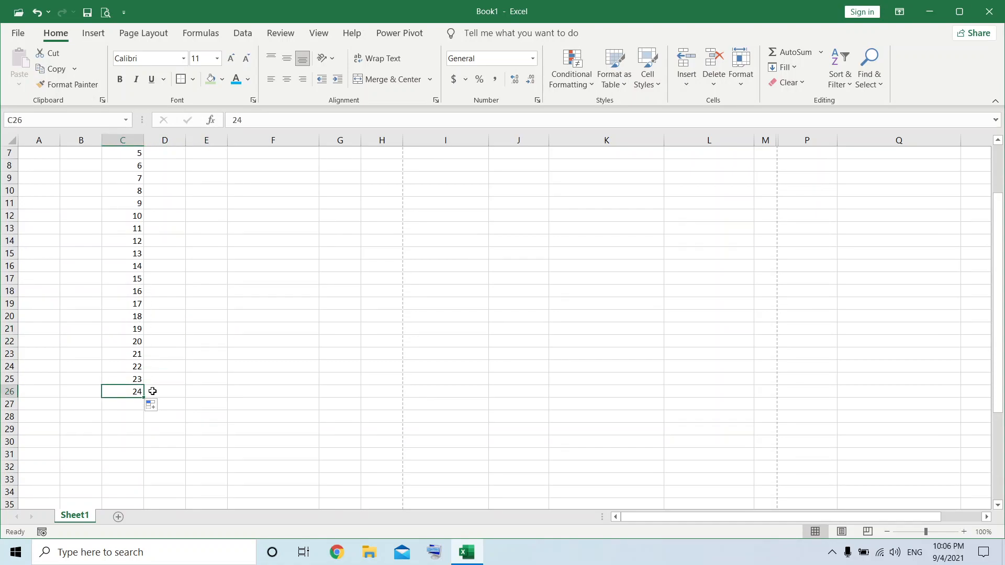
click(152, 406)
click(175, 423)
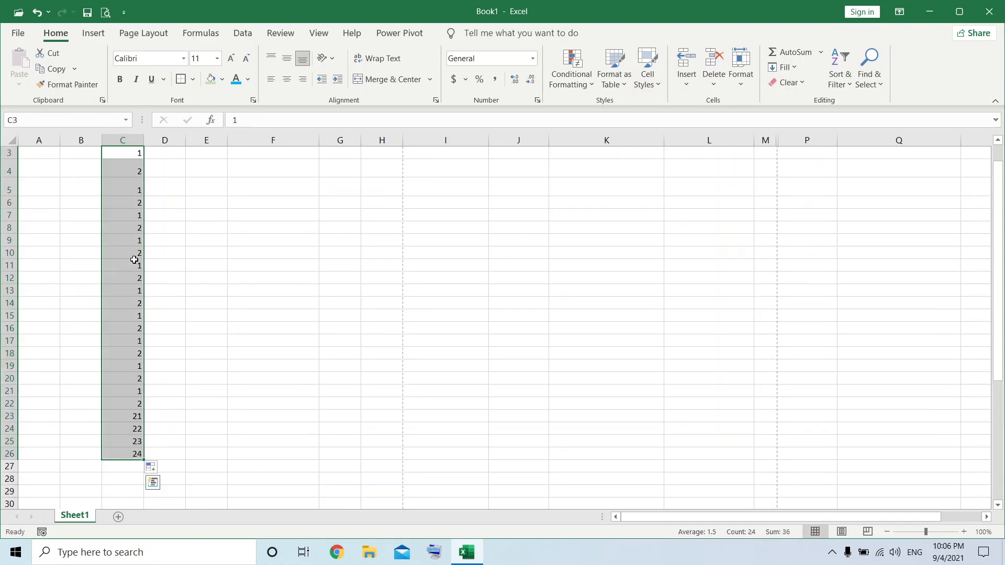
scroll(134, 260, up, 1)
click(234, 298)
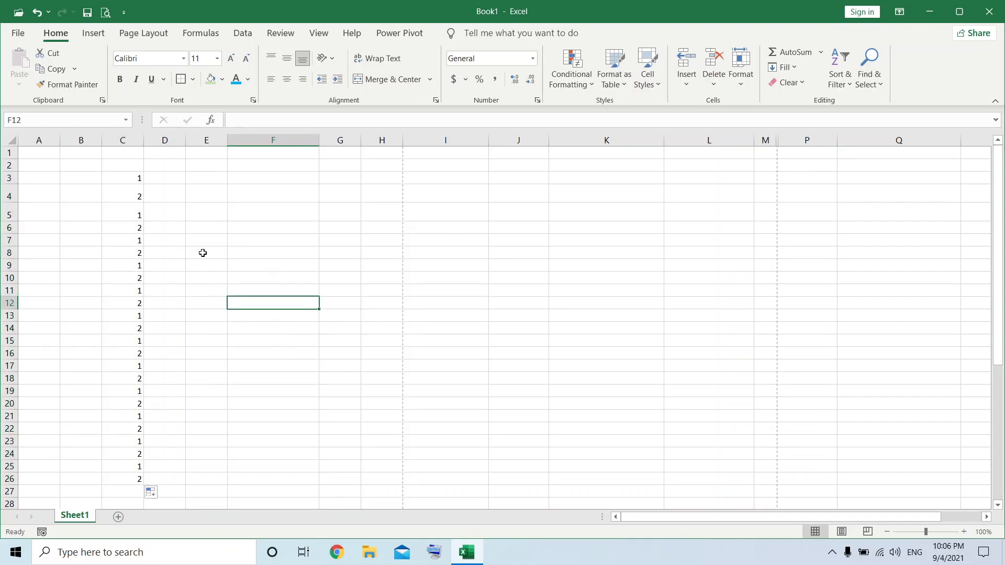
Switch the autofill option for C3:C26 back to Fill Series.
click(157, 490)
click(156, 492)
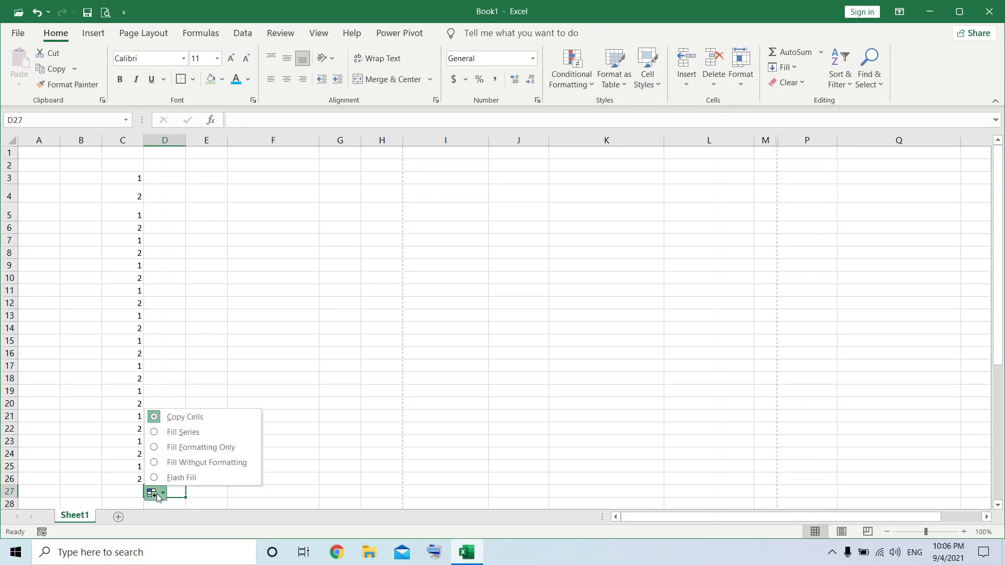
click(180, 432)
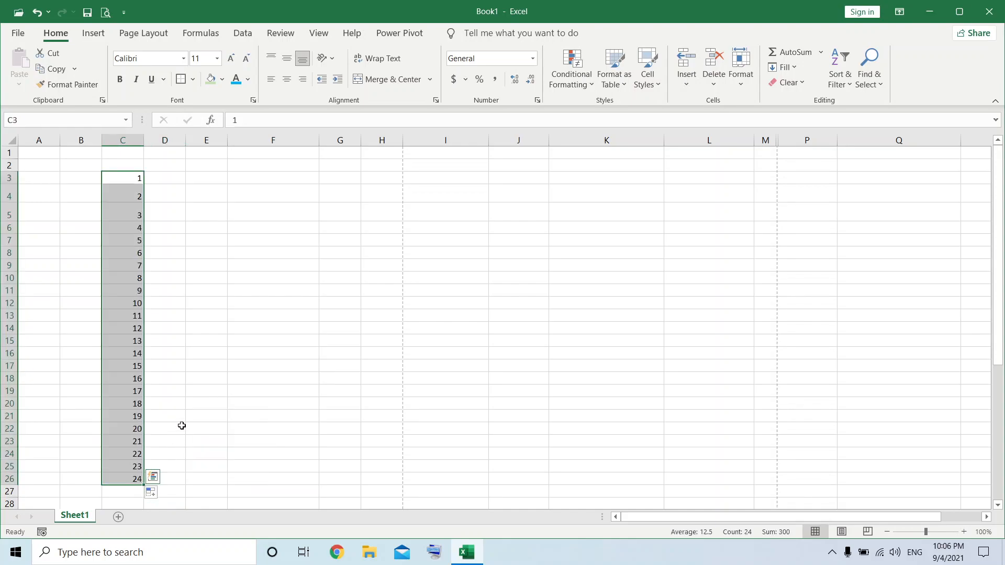
Autofill the single value 24 from cell C26 down column C to cell C133.
scroll(180, 424, down, 4)
scroll(131, 246, down, 4)
scroll(134, 240, up, 2)
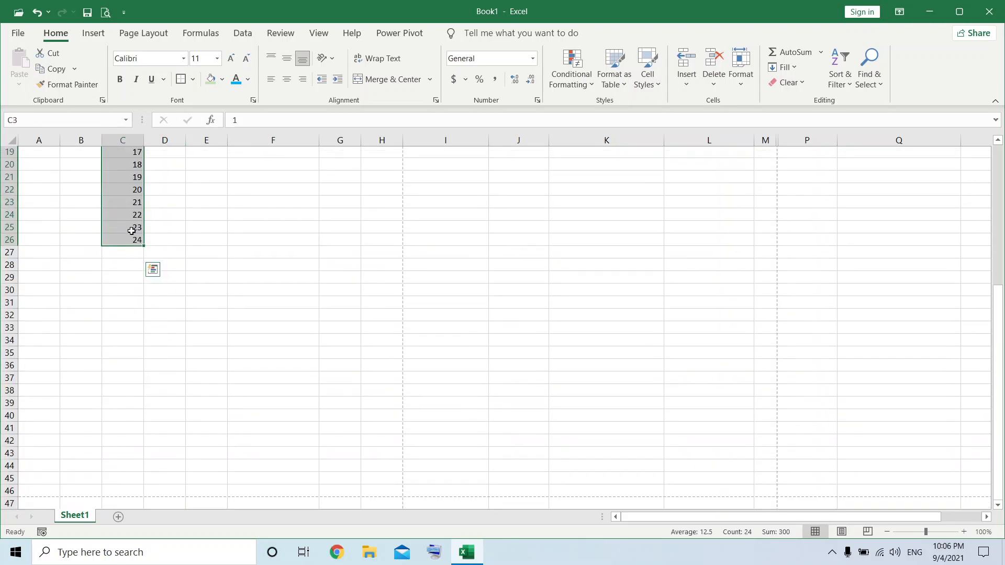
click(135, 233)
click(140, 242)
drag(143, 247, 139, 481)
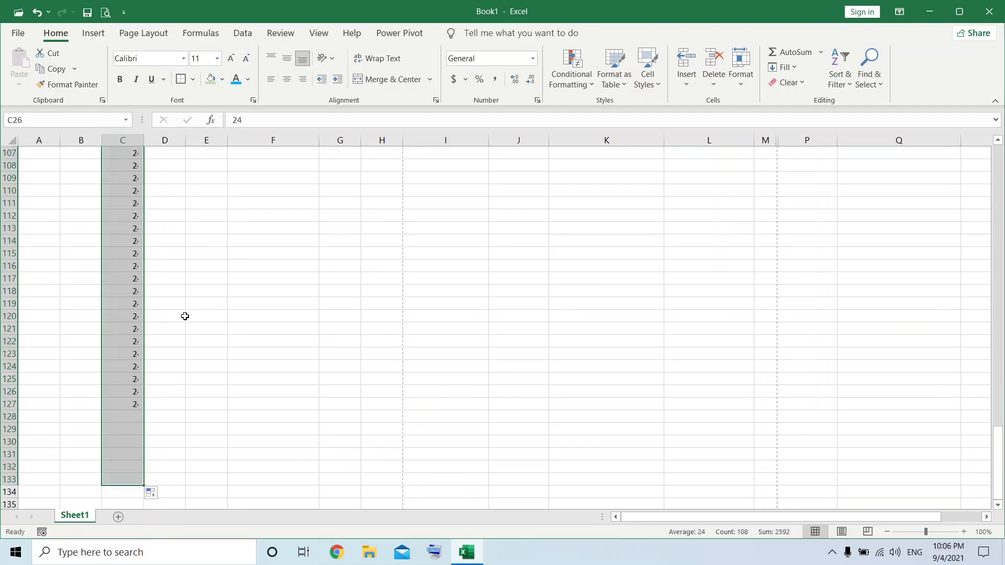
Change the autofill option for C26:C133 to Fill Series so the numbers count up to 131.
click(152, 493)
click(176, 417)
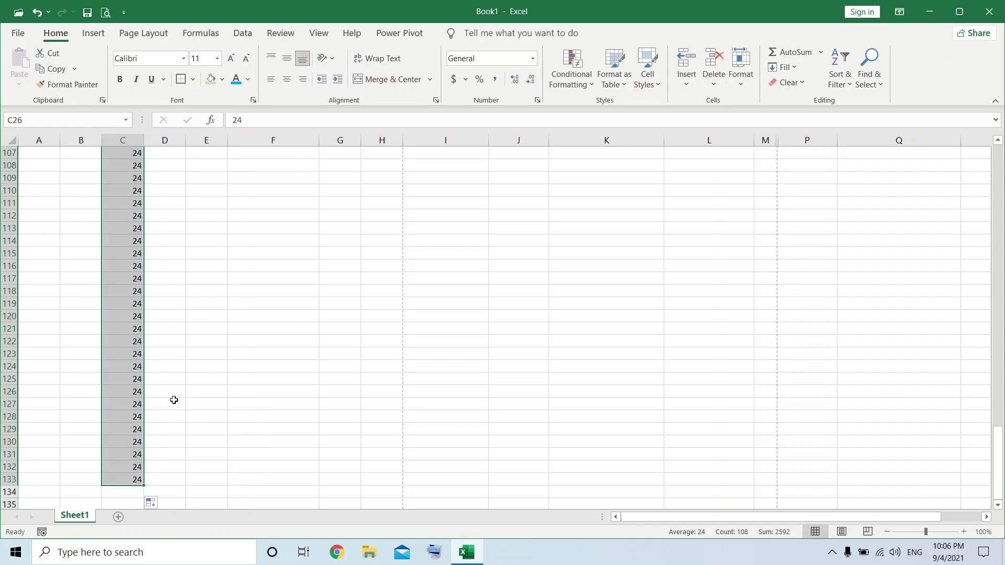
scroll(135, 314, up, 4)
scroll(135, 330, down, 6)
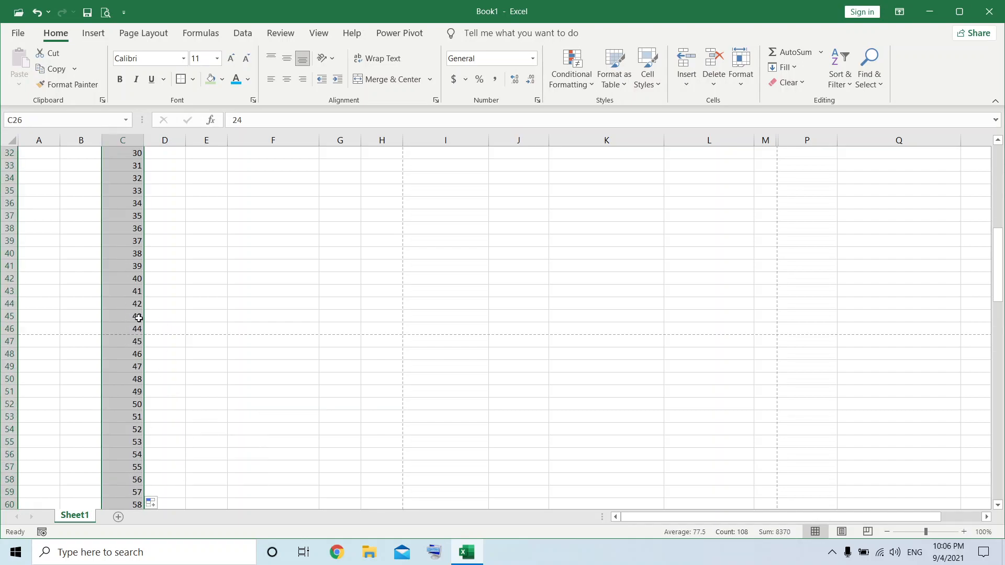
scroll(138, 306, down, 20)
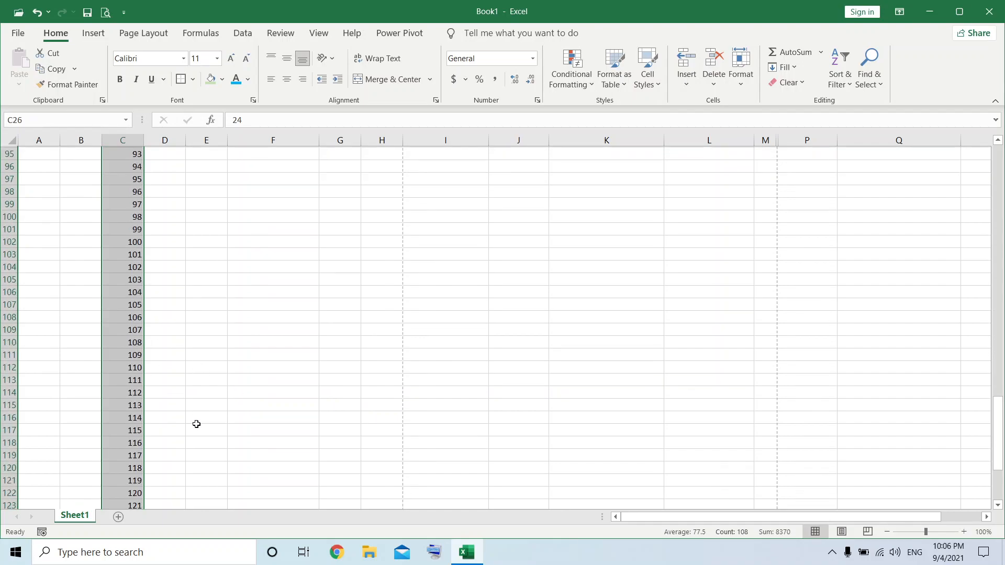
scroll(196, 424, down, 14)
scroll(147, 157, up, 5)
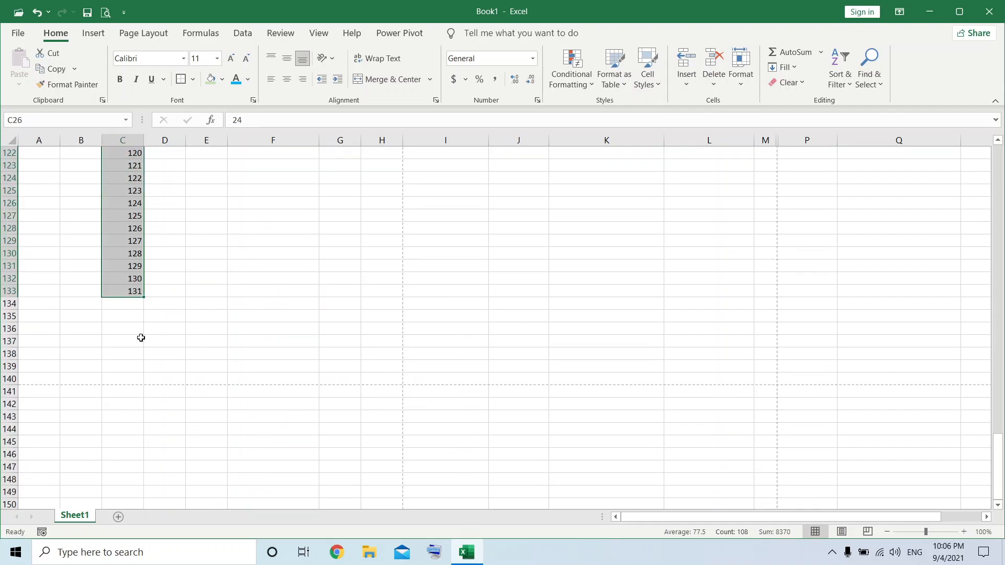
scroll(284, 428, up, 20)
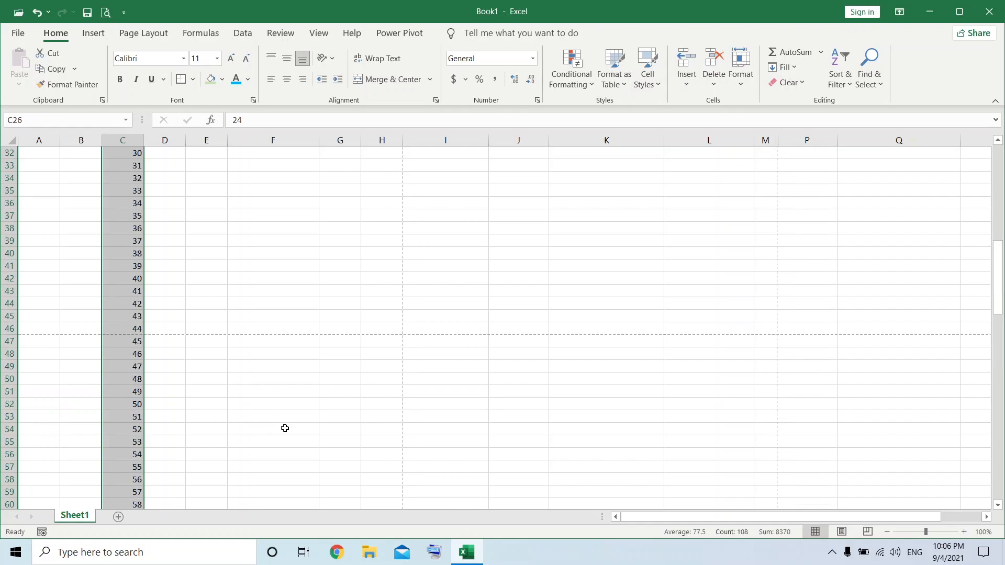
Enter the starting weekdays Sunday and Monday in cells E3 and E4.
click(212, 193)
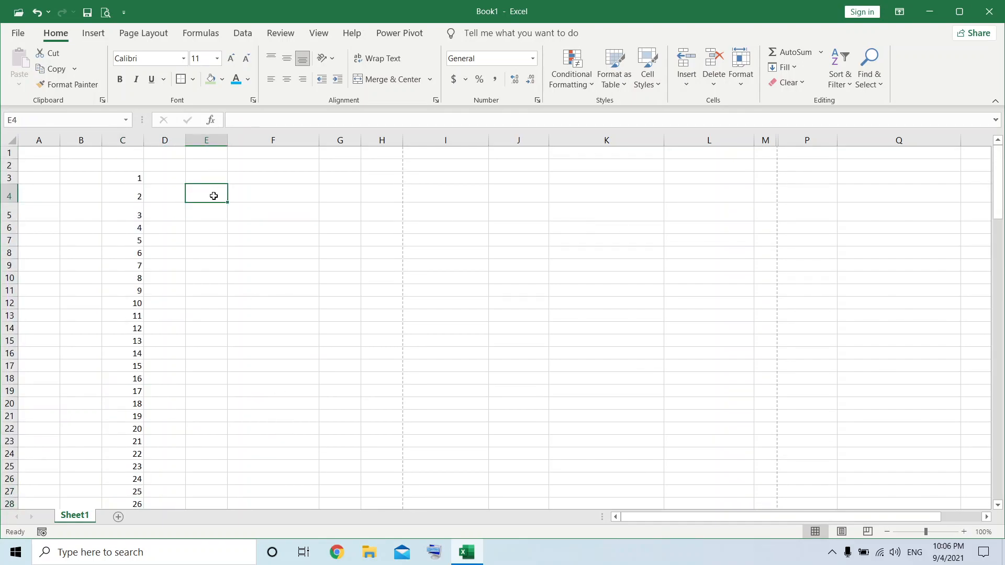
click(206, 180)
click(220, 208)
click(200, 179)
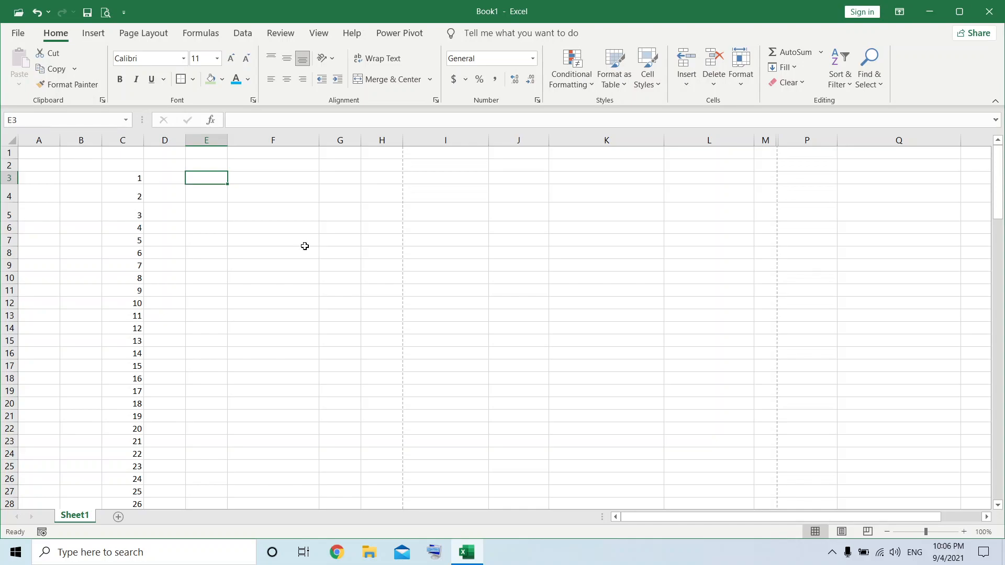
text(sunday)
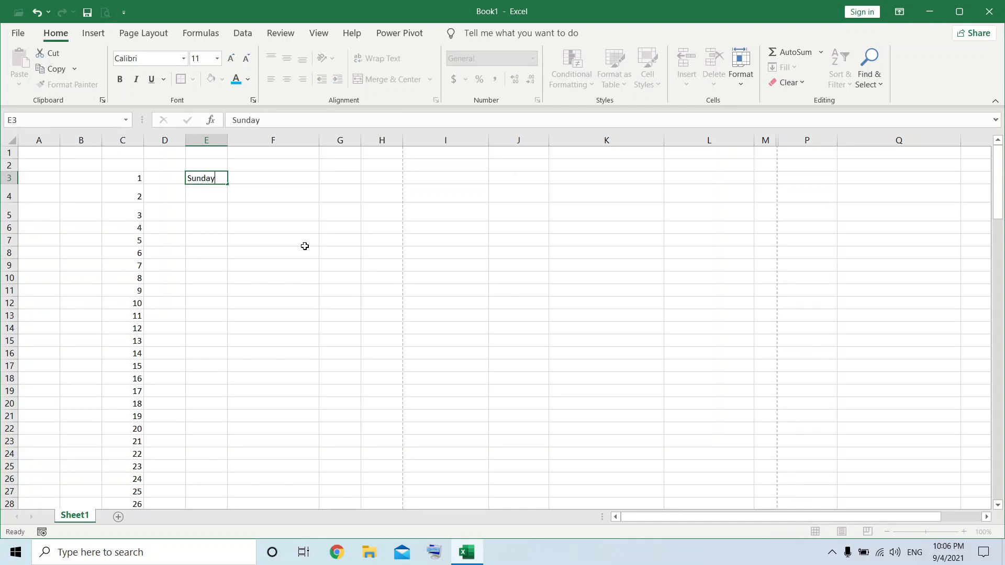
key(Return)
text(monday)
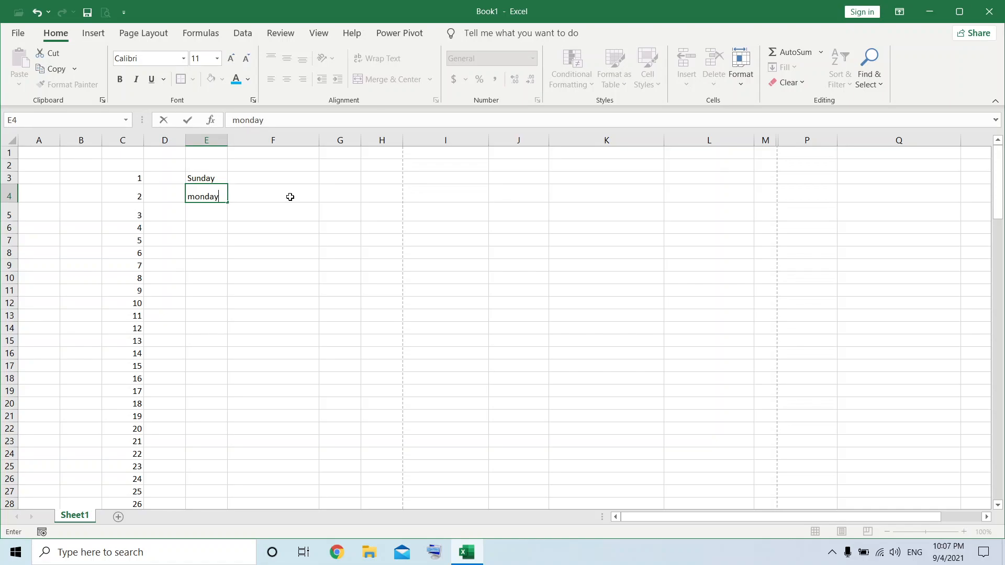
key(Return)
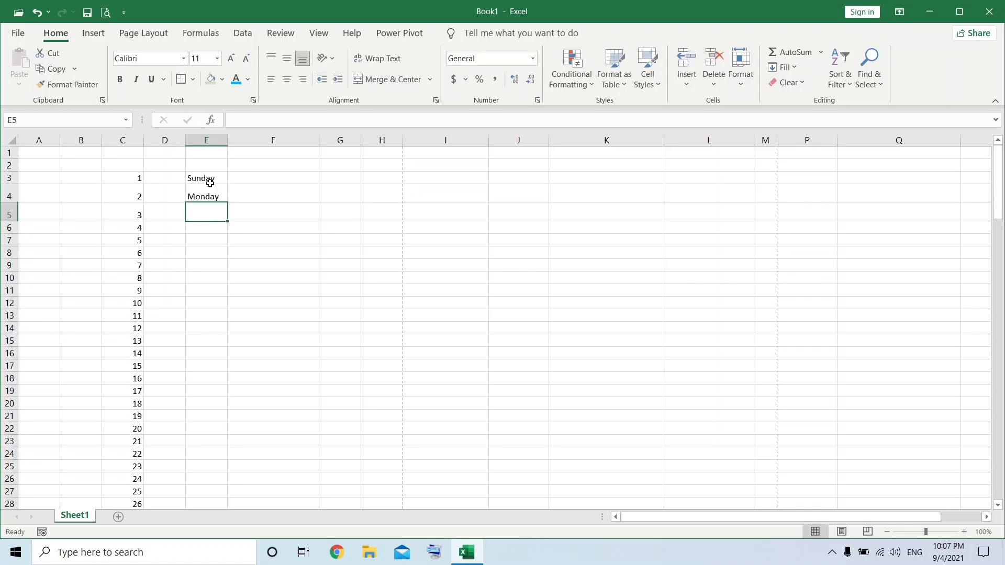
Autofill the weekdays in E3:E4 down column E to cell E27 and widen column E to fit the names.
drag(207, 178, 229, 496)
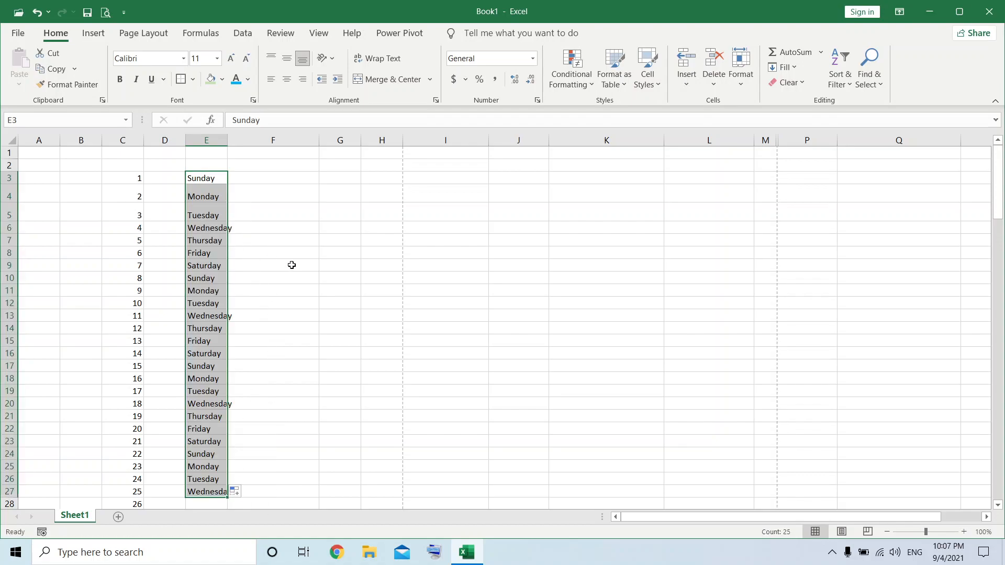
click(271, 277)
click(231, 151)
drag(227, 139, 238, 139)
click(337, 298)
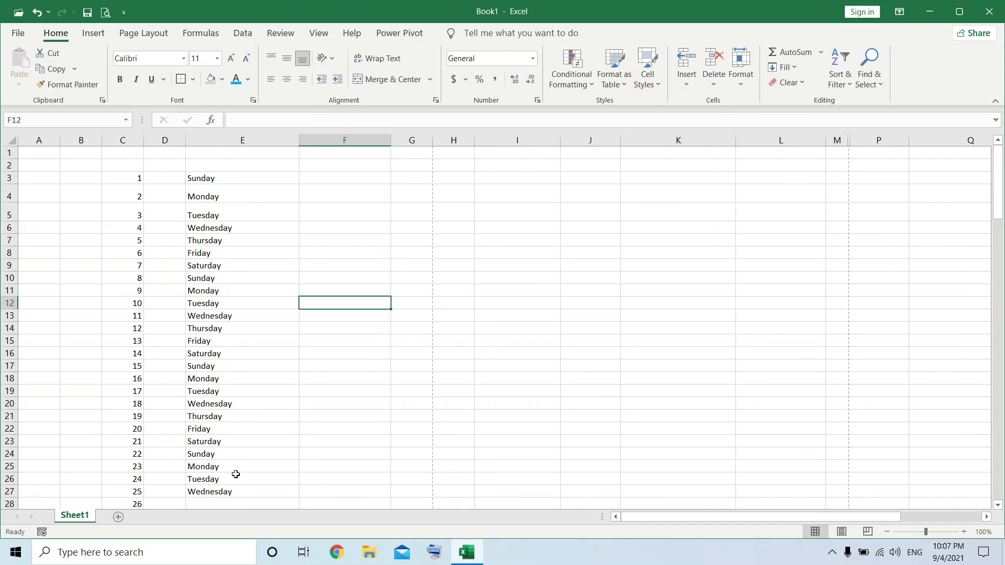
Continue the weekday series from cell E27 down column E to cell E97 with autofill.
scroll(252, 362, down, 2)
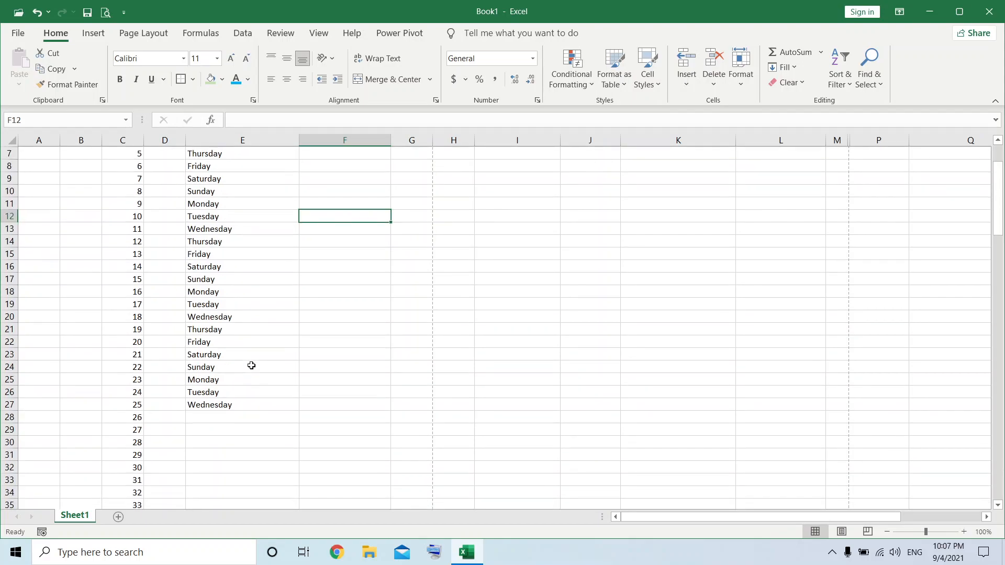
click(237, 391)
click(251, 404)
drag(302, 409, 283, 454)
click(266, 428)
click(247, 406)
drag(300, 411, 278, 479)
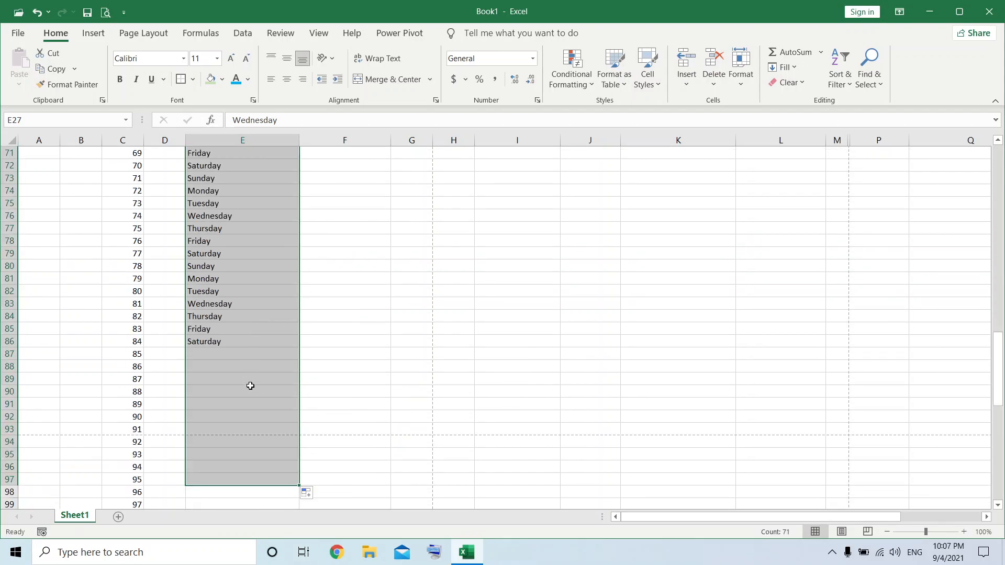
Examine the order of the weekdays filled down column E.
scroll(251, 404, down, 2)
scroll(307, 252, up, 20)
scroll(308, 252, up, 2)
scroll(355, 210, down, 8)
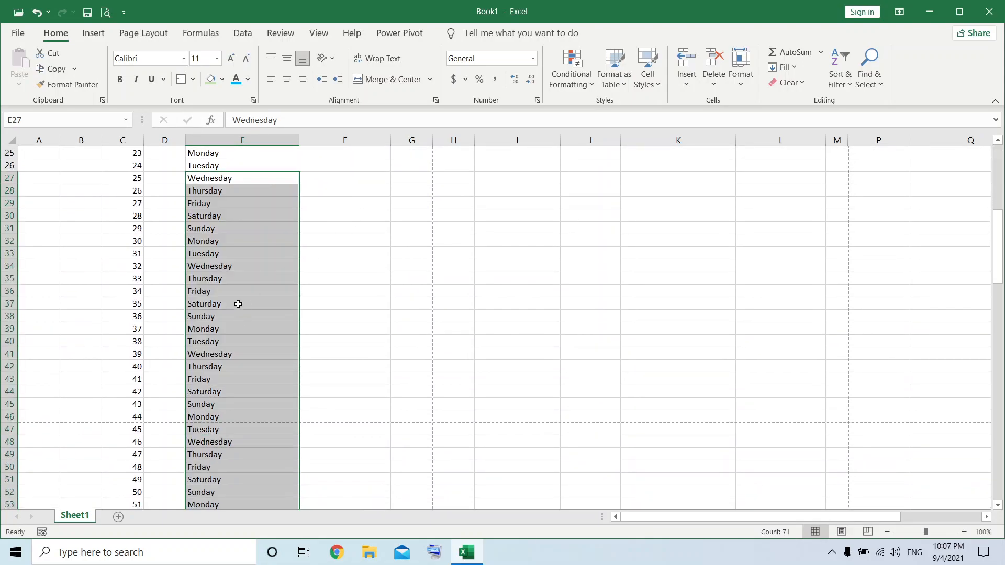
click(202, 334)
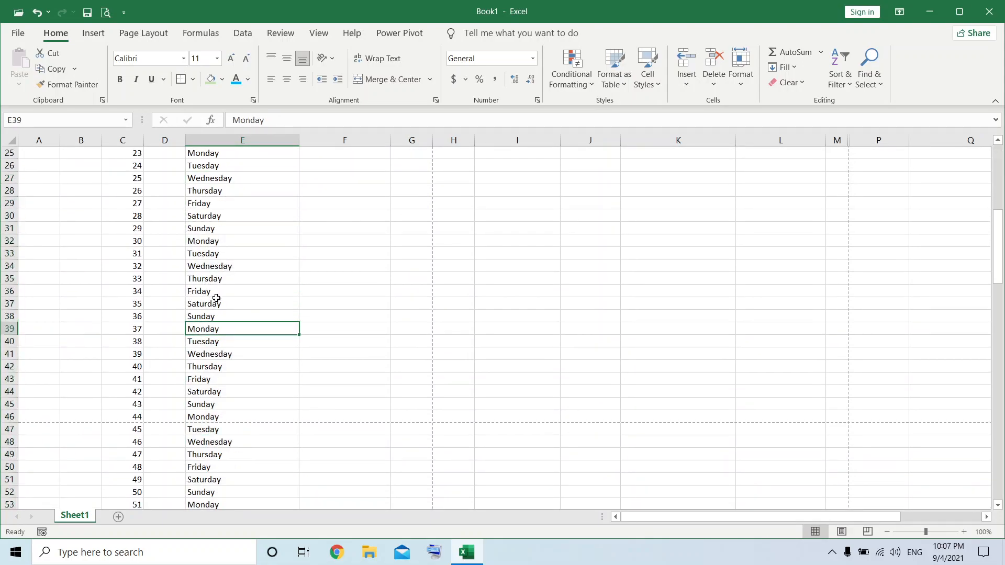
scroll(218, 466, down, 4)
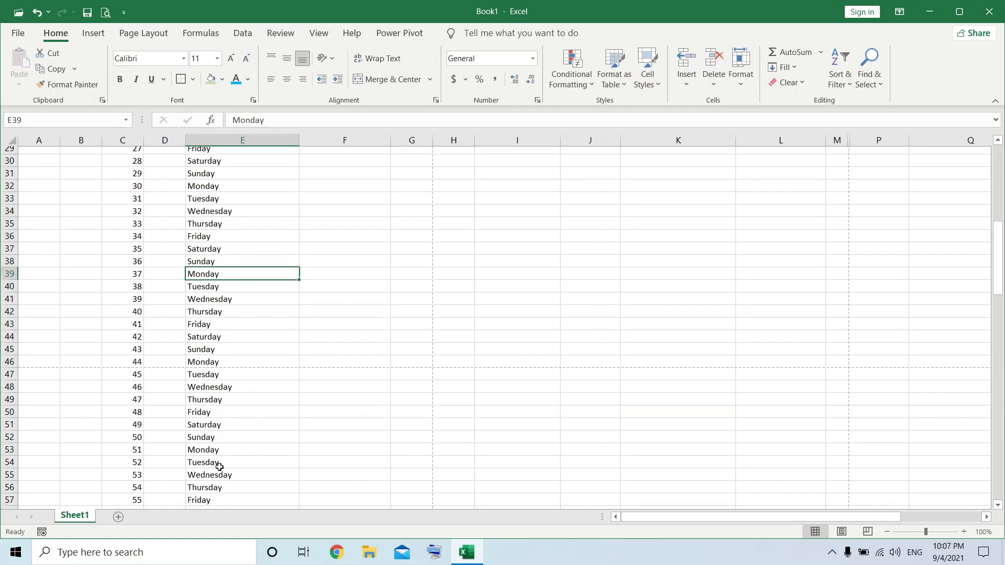
scroll(235, 447, up, 8)
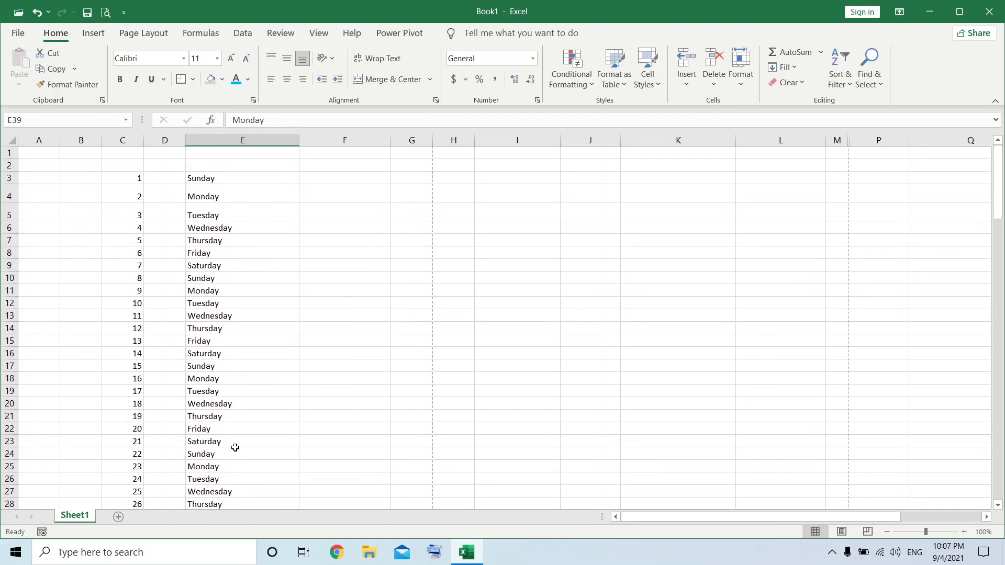
Enter the abbreviated weekdays sun and mon in cells F3 and F4.
click(334, 177)
text(sun)
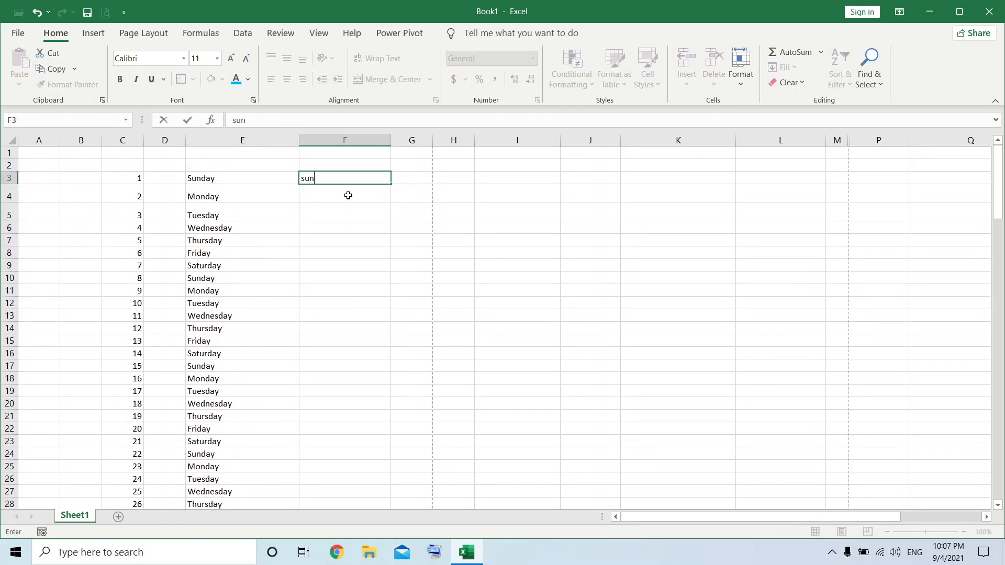
key(Return)
text(mon)
key(Return)
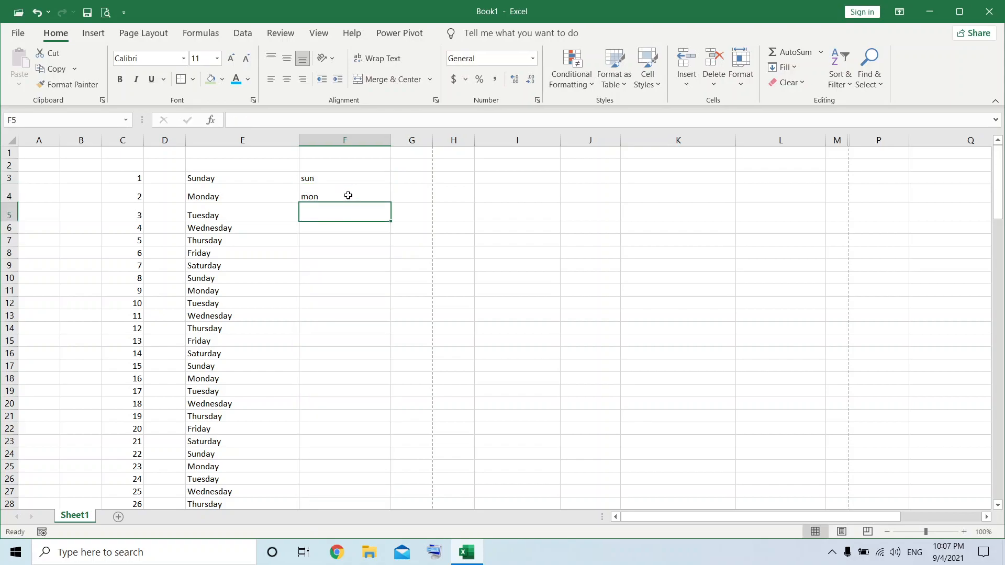
Autofill the abbreviated weekdays in F3:F4 down column F to cell F32.
drag(342, 179, 564, 420)
scroll(524, 404, up, 2)
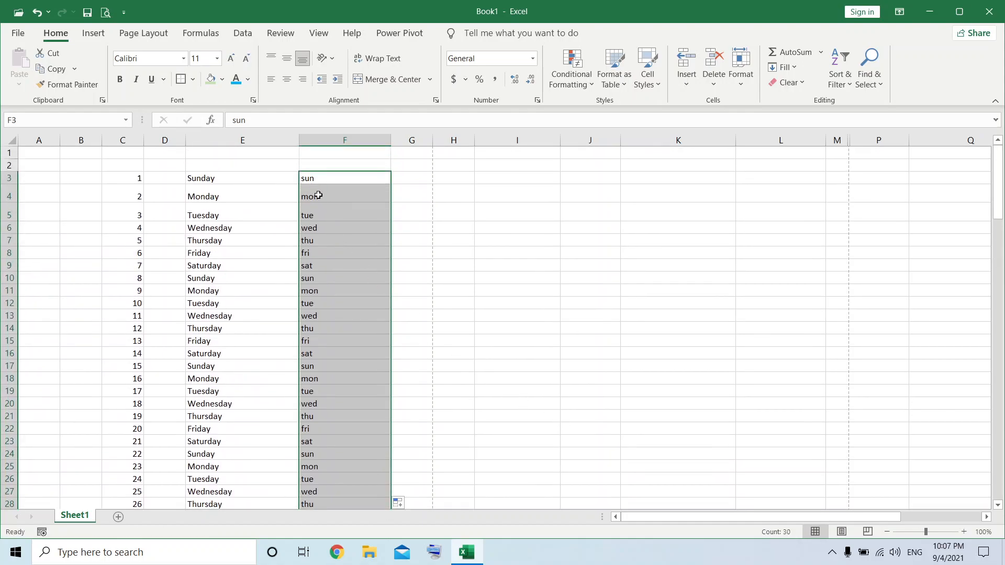
click(331, 239)
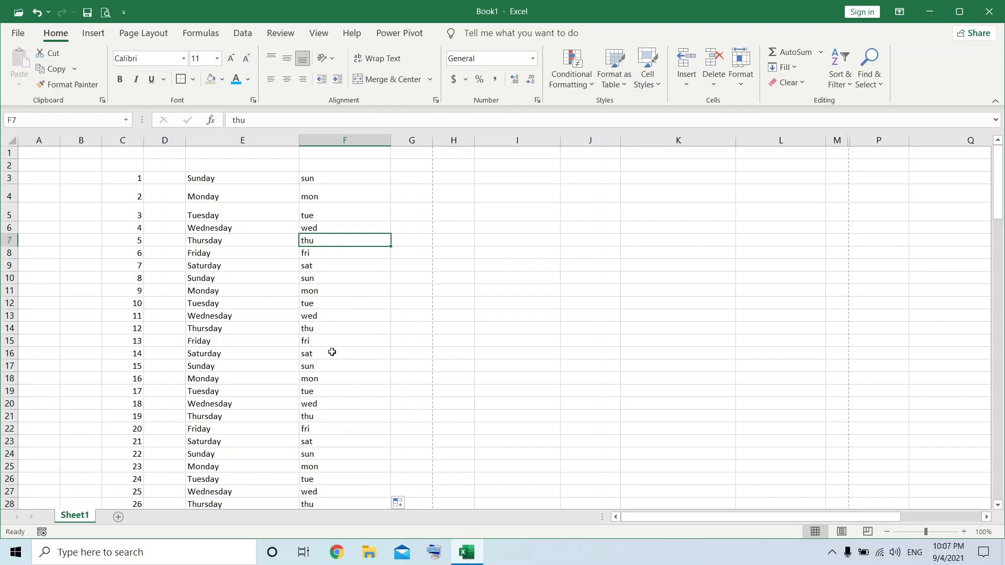
click(466, 241)
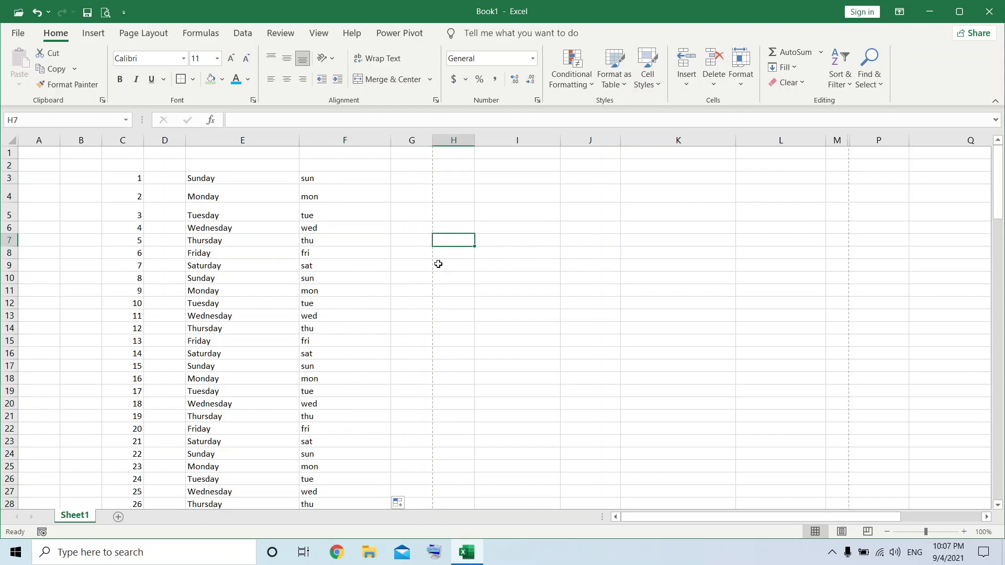
Enter the starting months january and february in cells I3 and I4.
click(480, 183)
text(j)
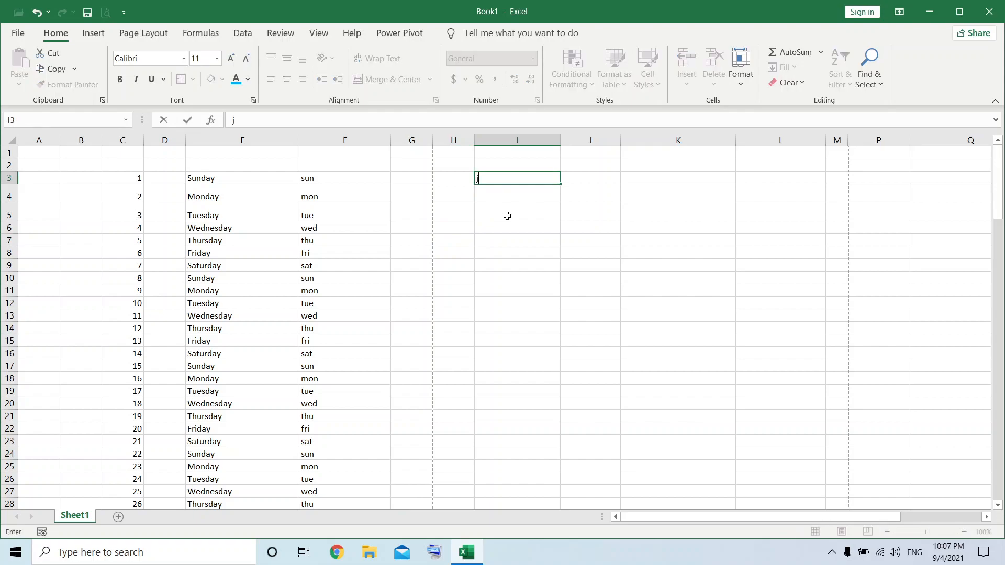
text(anuary)
key(Return)
text(februar)
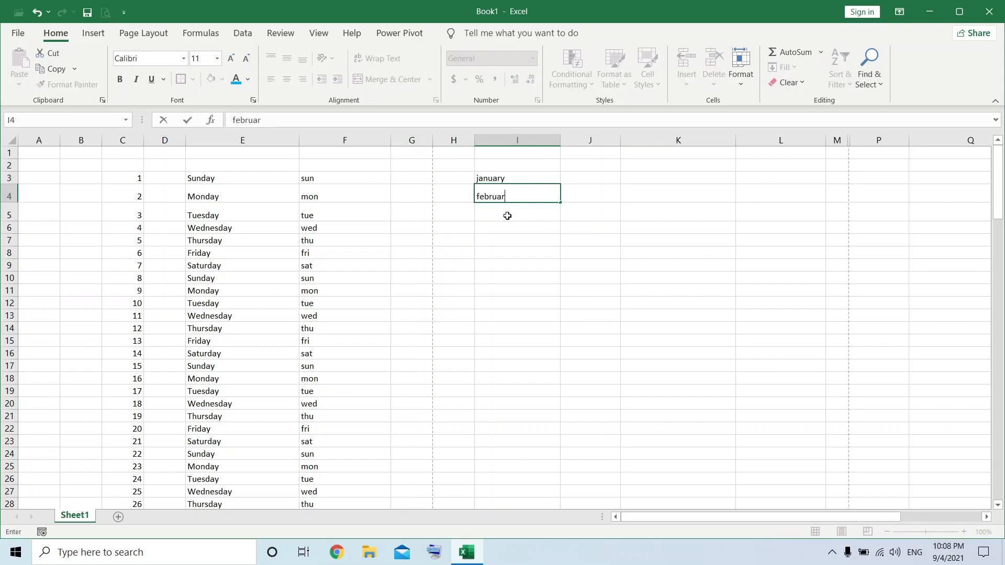
text(y)
key(Return)
Autofill the months in I3:I4 down column I to cell I26, covering january to december twice.
drag(504, 178, 557, 484)
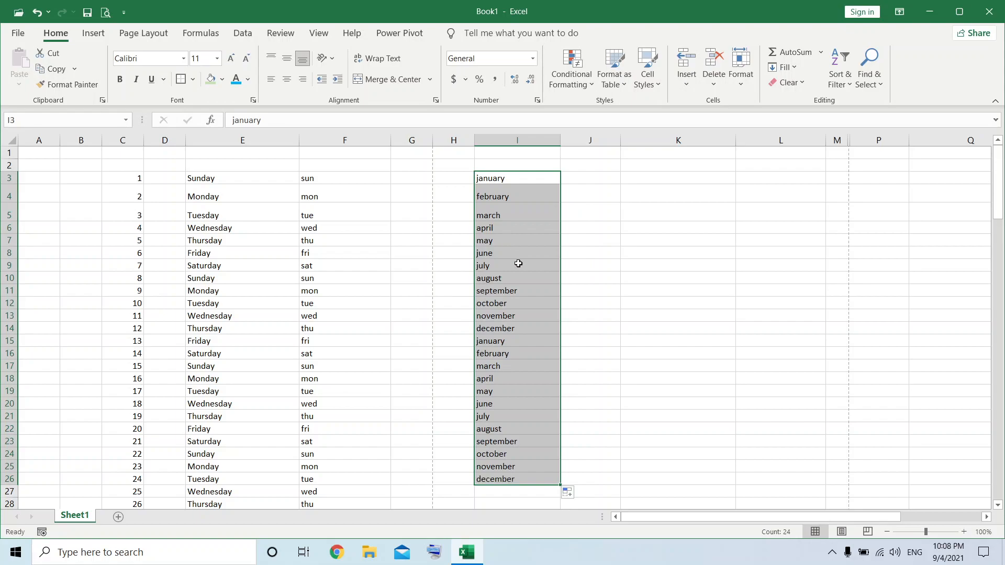
drag(518, 263, 516, 253)
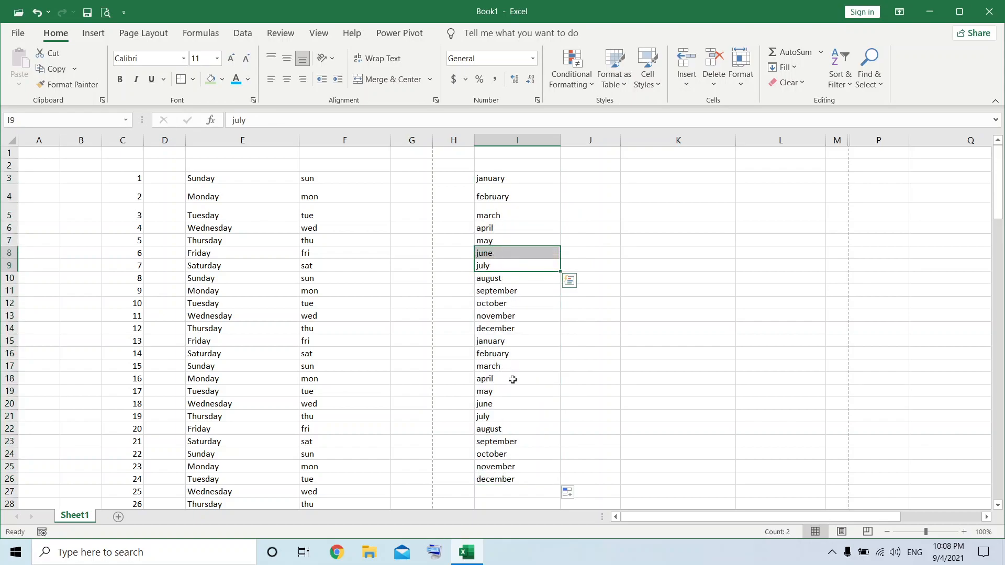
click(497, 331)
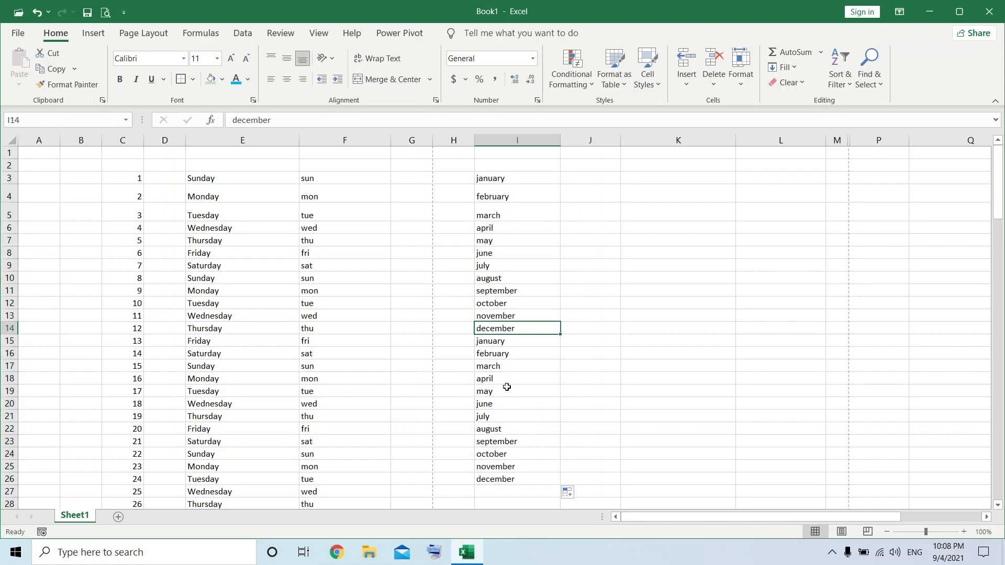
Enter the abbreviated months jan and feb in cells J3 and J4.
click(604, 182)
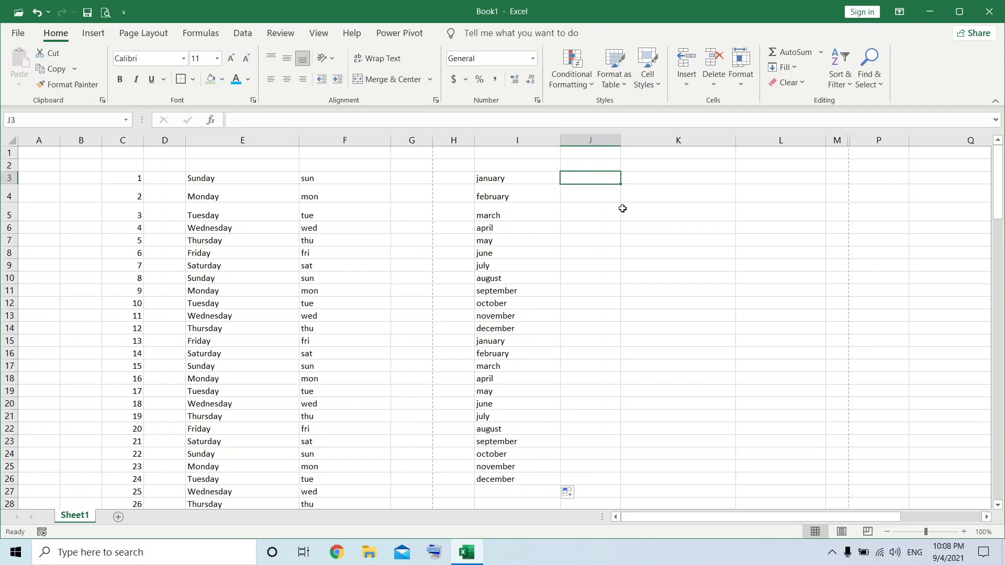
text(jan)
key(Return)
text(feb)
click(595, 215)
Autofill the abbreviated months in J3:J4 down column J to cell J35.
drag(583, 182, 625, 490)
scroll(731, 361, up, 3)
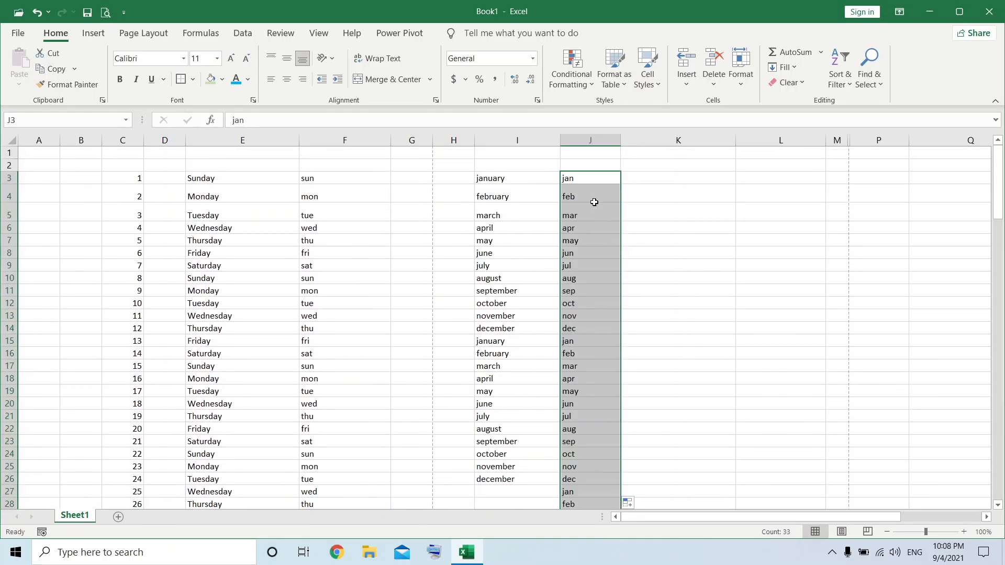
click(586, 288)
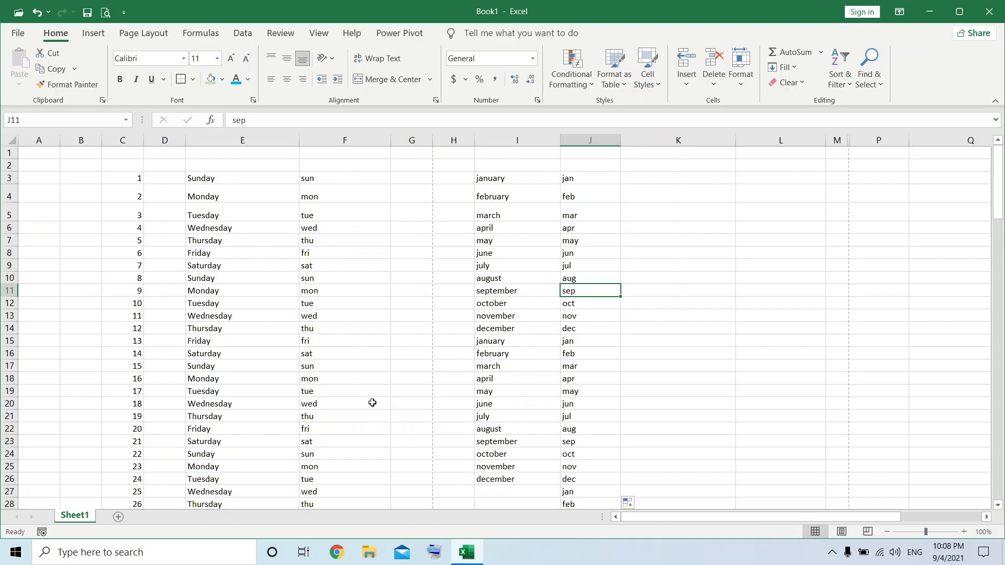
drag(519, 177, 515, 495)
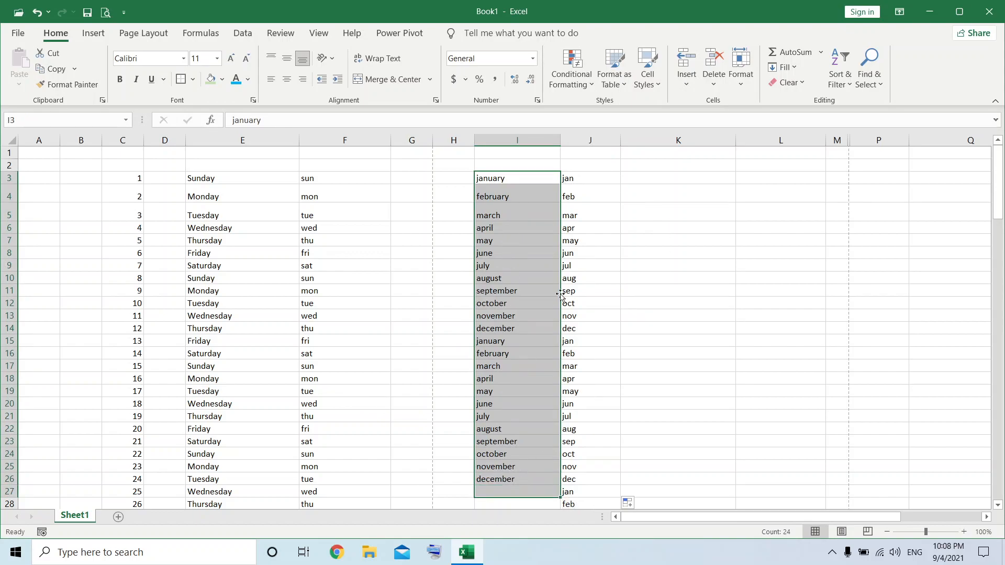
drag(592, 183, 585, 505)
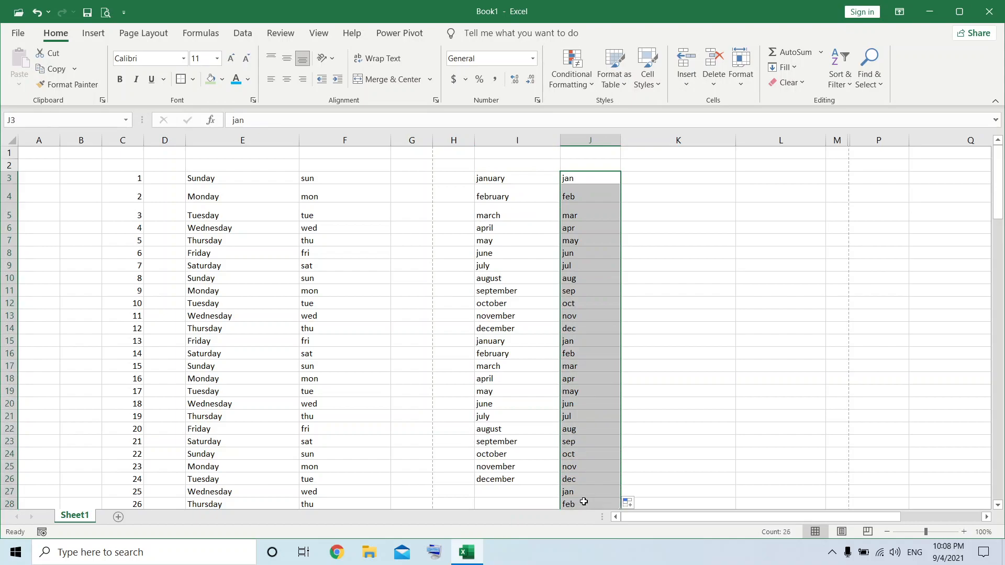
click(713, 346)
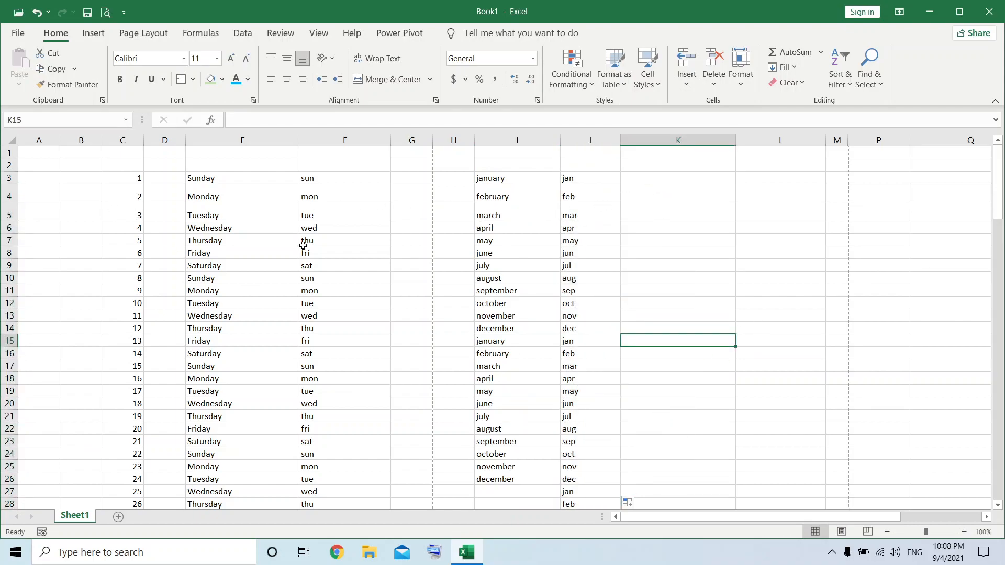
Enter the letters a and b in cells K3 and K4.
click(672, 180)
text(a)
key(Return)
text(b)
key(Return)
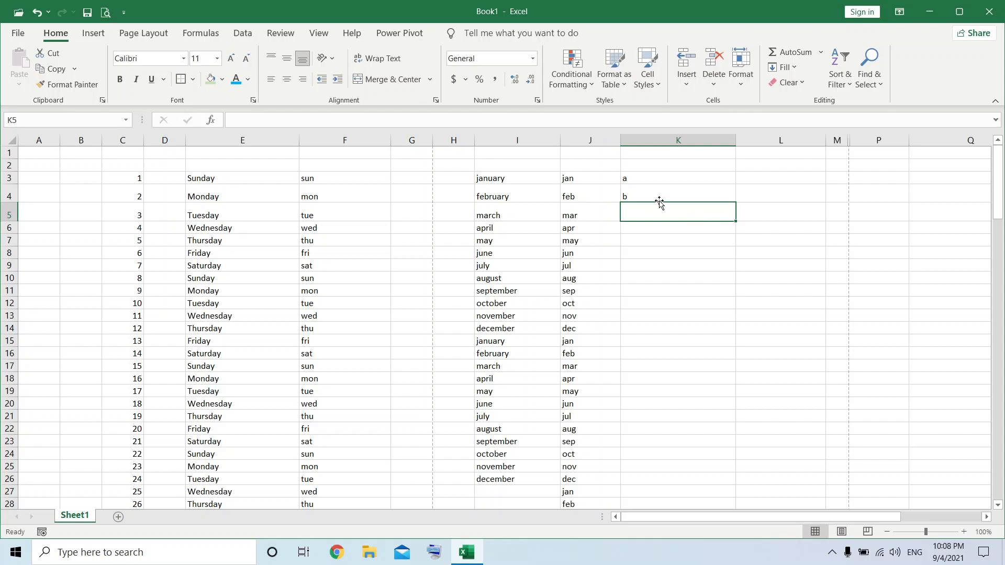
Autofill the letters in K3:K4 down column K to cell K33.
drag(661, 180, 661, 200)
drag(735, 204, 736, 486)
scroll(752, 336, up, 2)
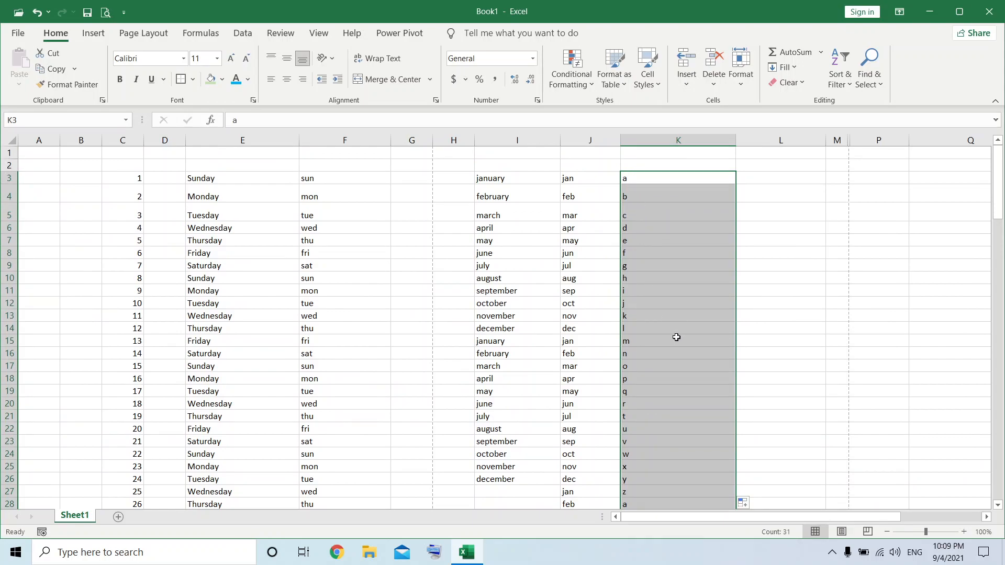
Examine the letter series in column K from its first entry to its last.
scroll(676, 337, down, 2)
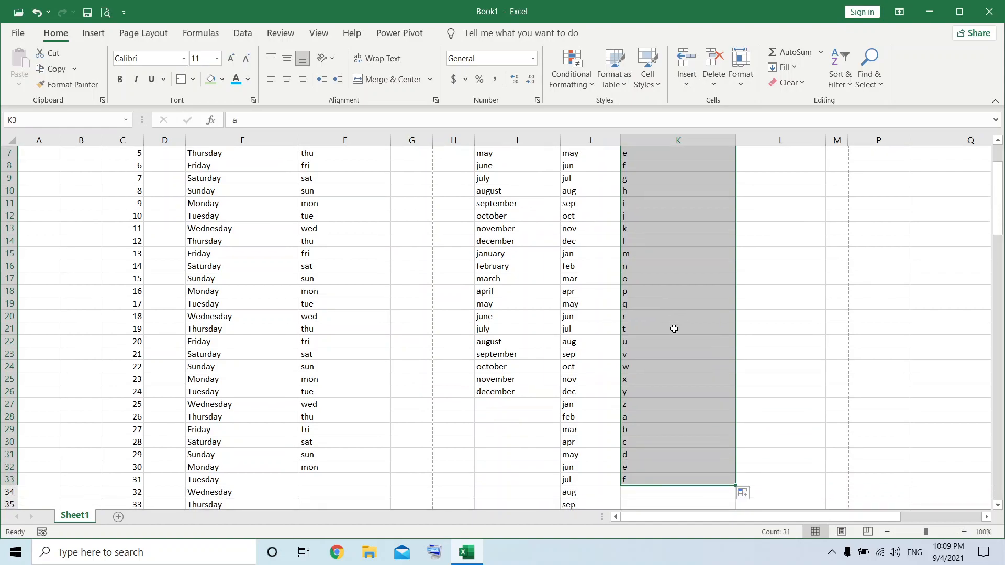
scroll(667, 401, up, 2)
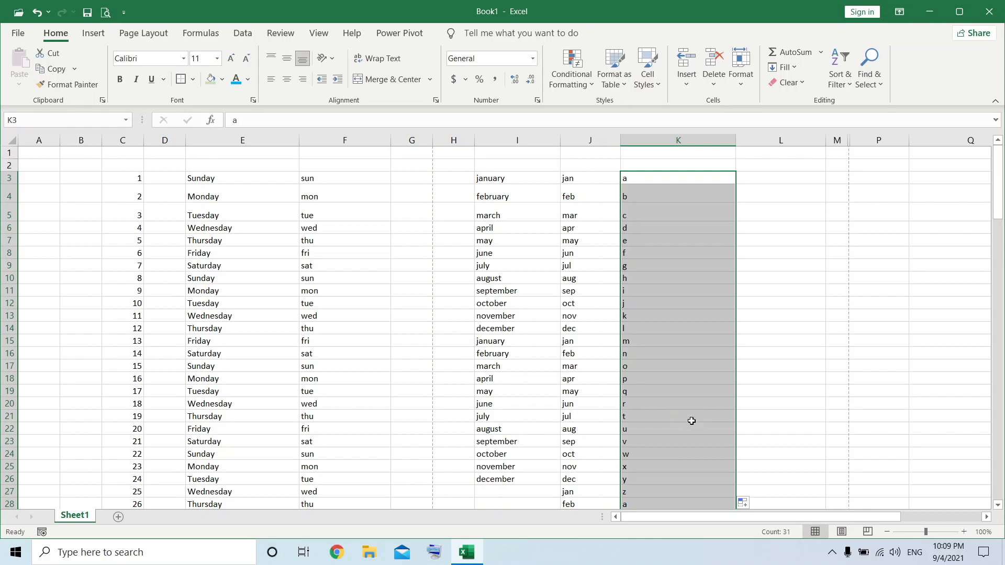
scroll(691, 421, down, 2)
scroll(691, 421, up, 2)
click(796, 329)
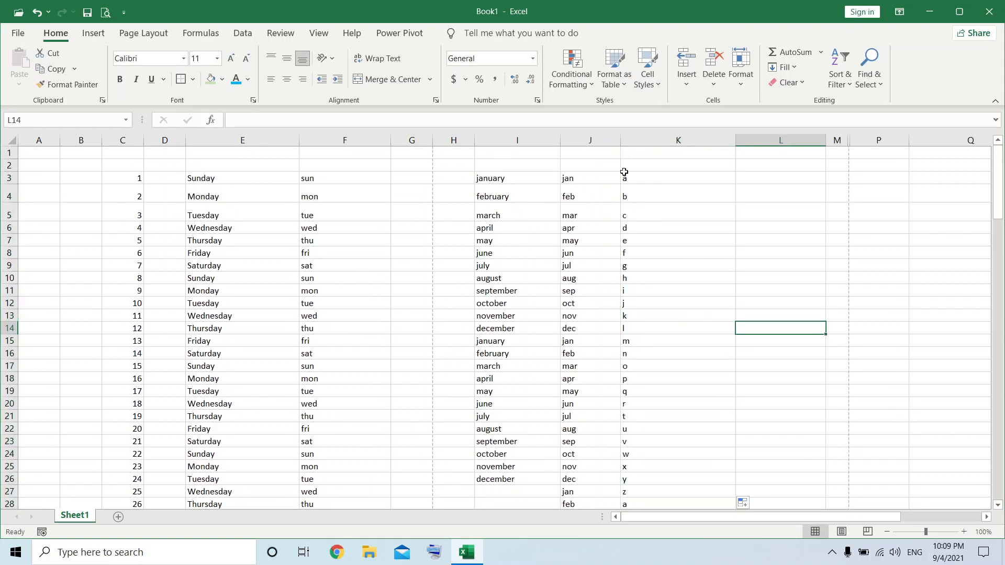
drag(650, 179, 680, 462)
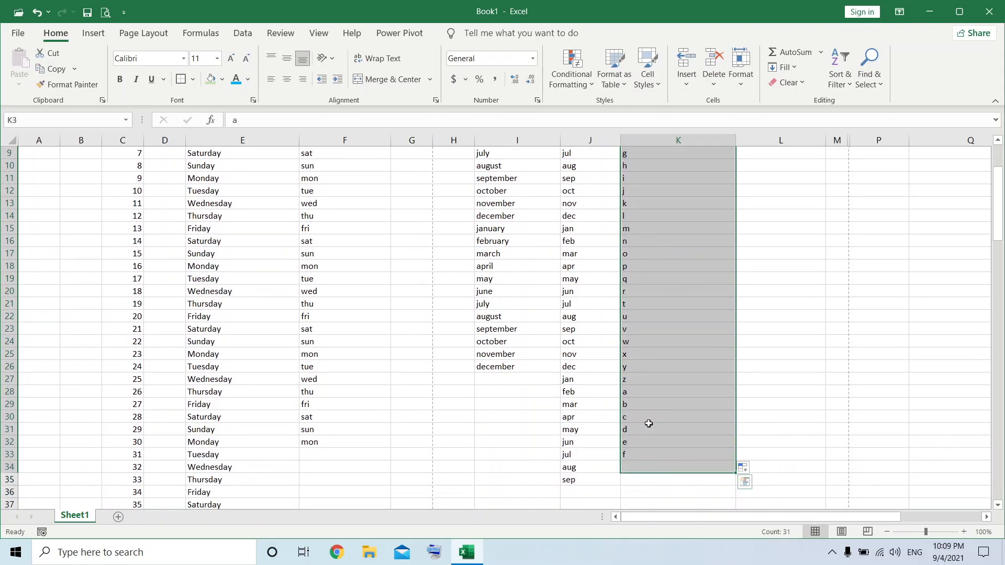
click(684, 408)
scroll(675, 273, up, 3)
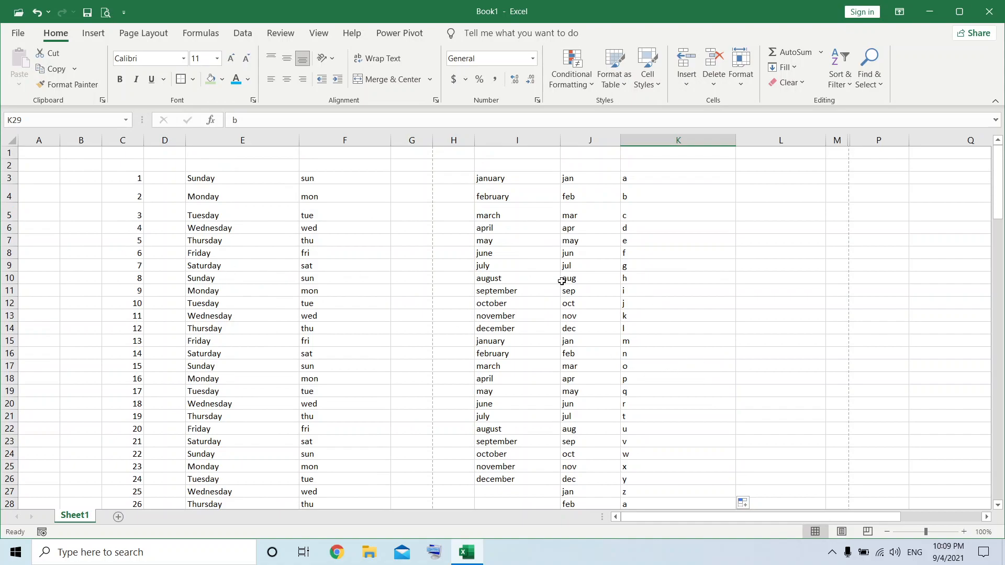
Select K3:K35 and open the Custom Lists editor from the advanced Excel options.
drag(660, 178, 669, 525)
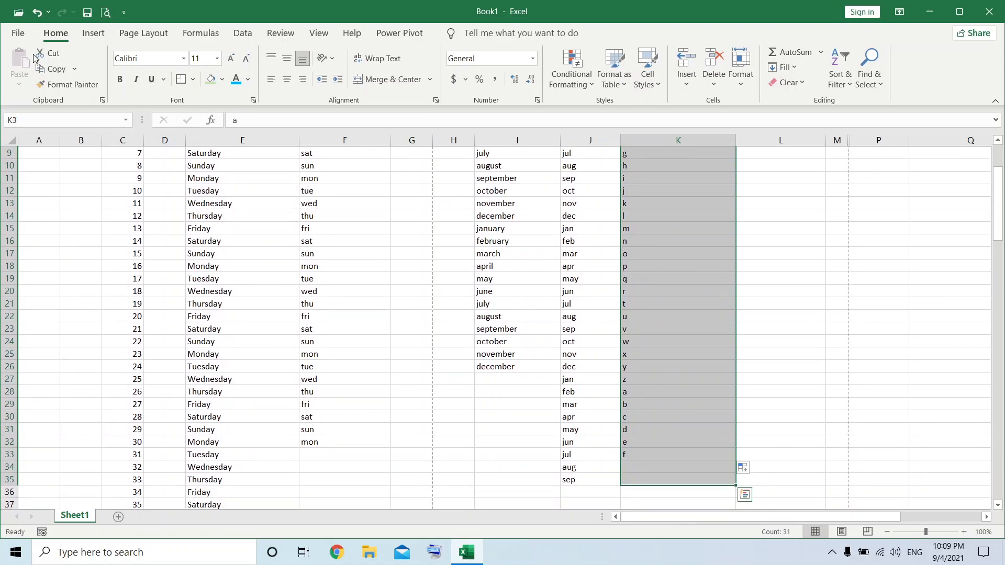
click(17, 34)
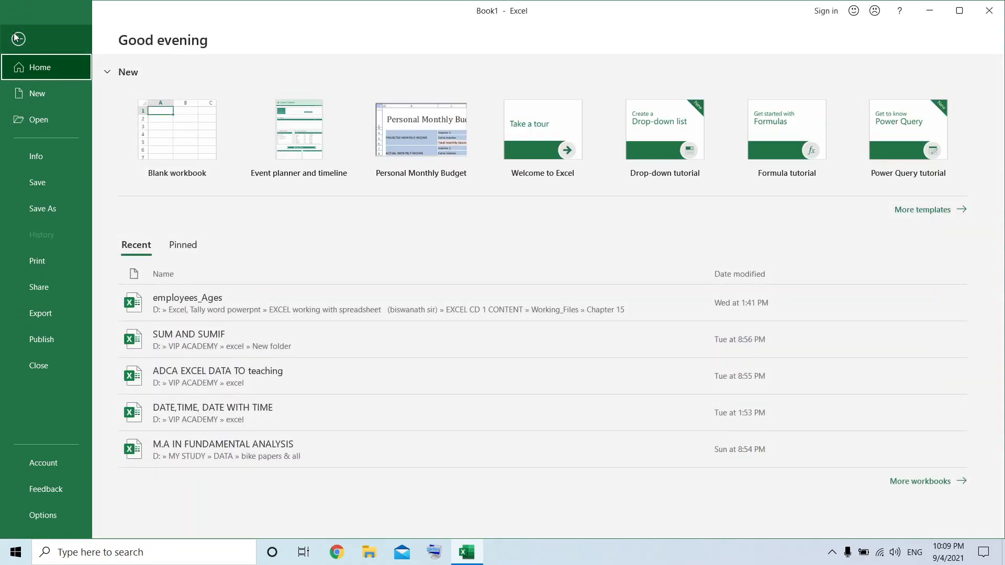
click(42, 518)
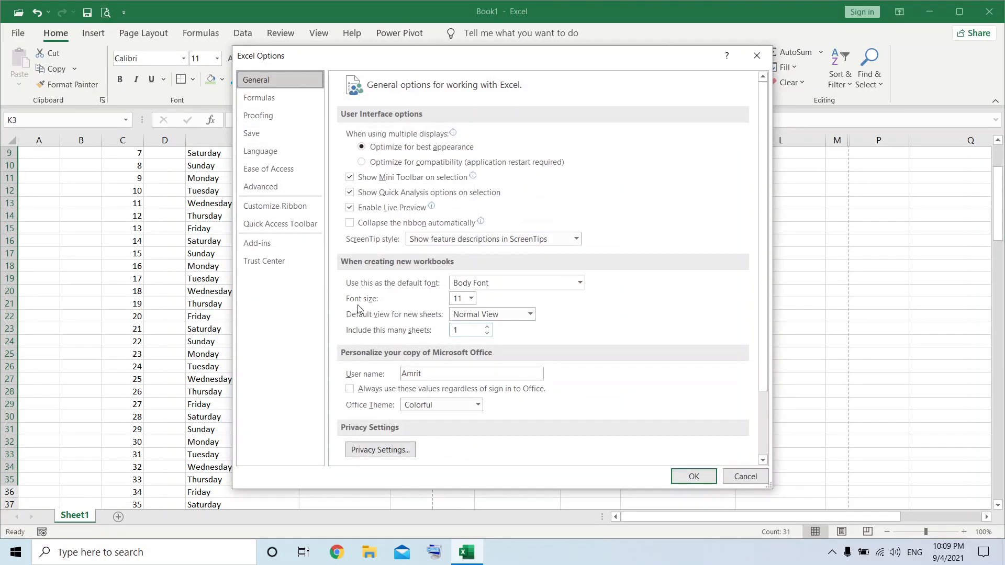
click(304, 189)
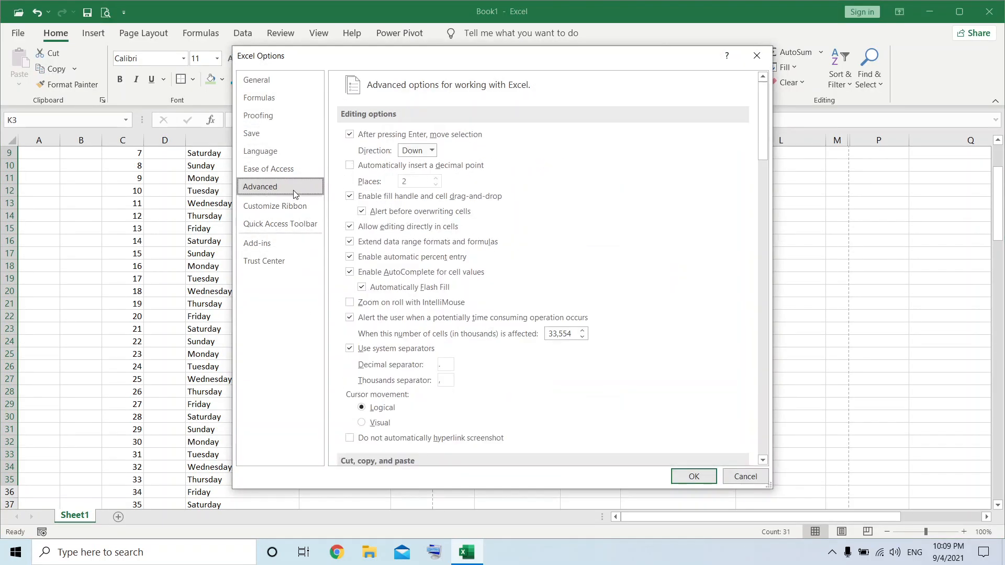
scroll(745, 297, down, 20)
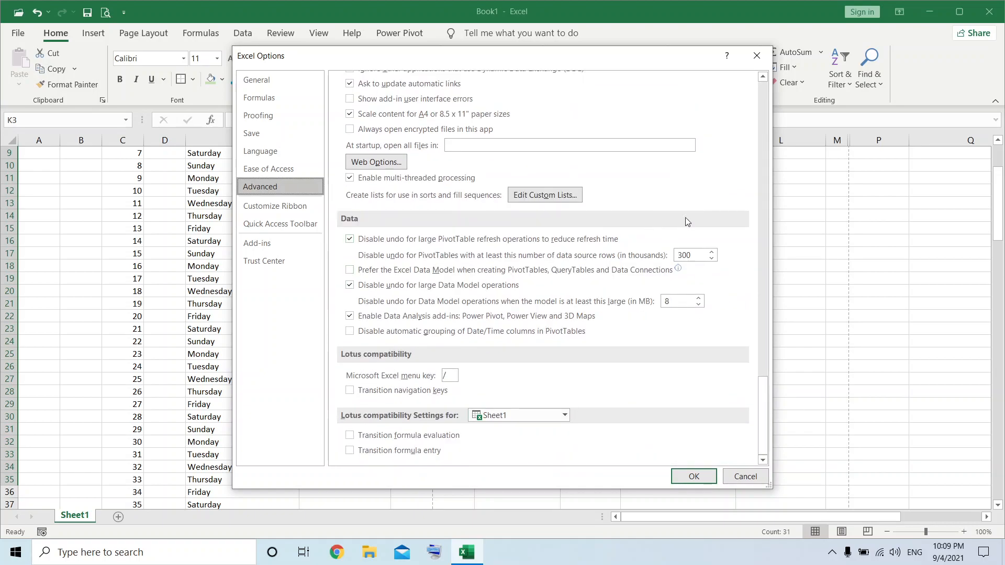
click(570, 197)
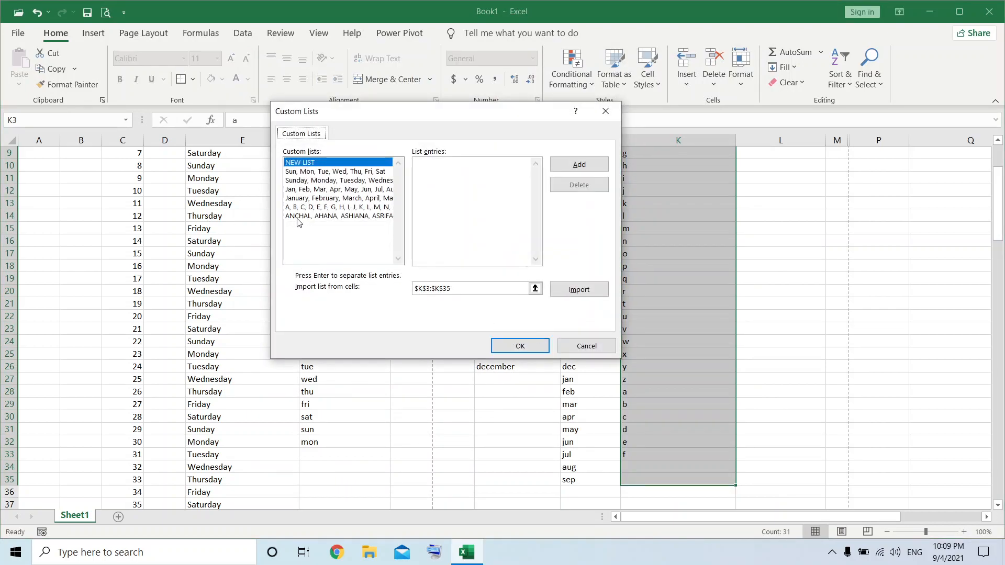
Permanently delete the alphabet custom list and the custom list of people's names.
click(338, 208)
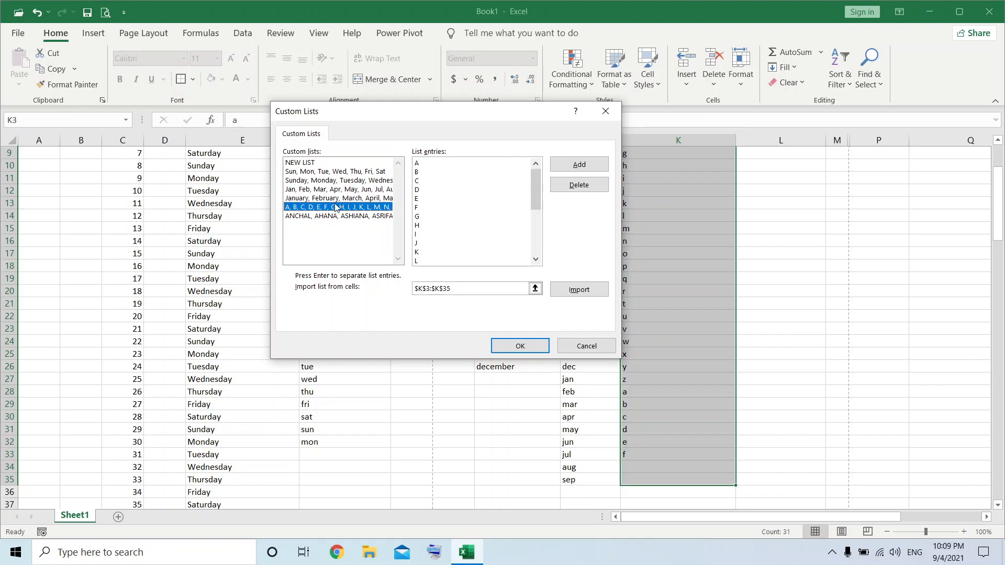
click(600, 187)
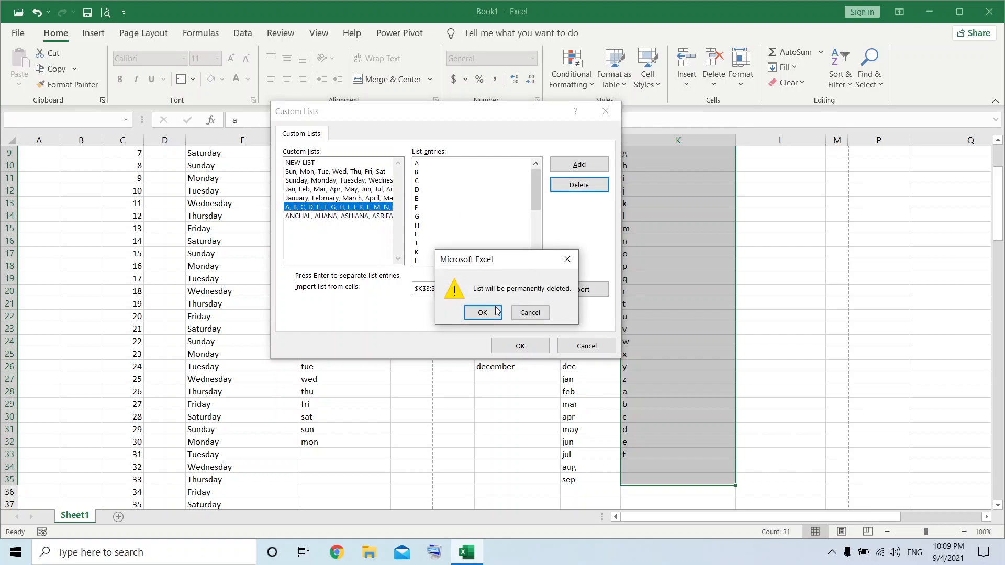
click(492, 313)
click(310, 208)
click(579, 185)
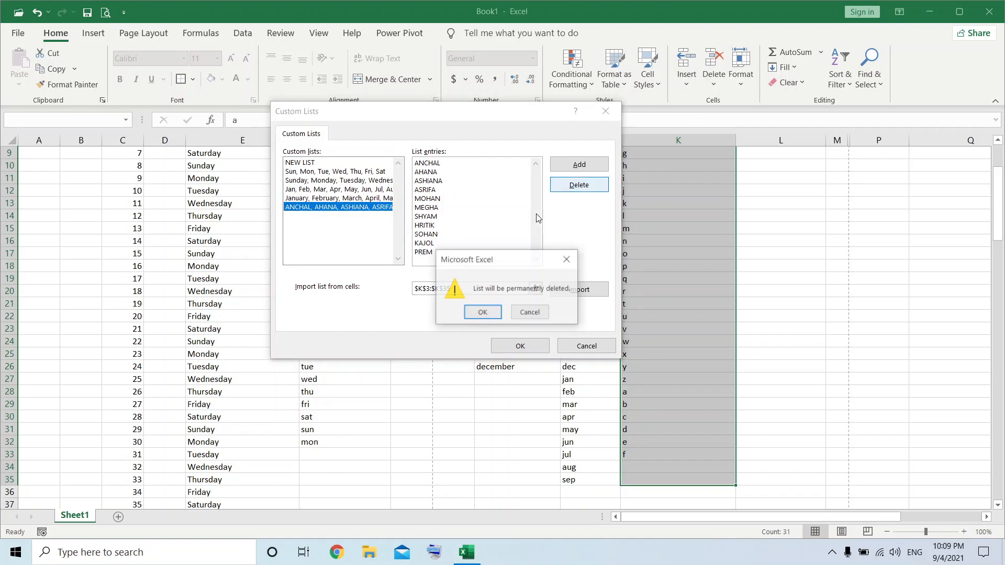
click(482, 312)
View the built-in abbreviated weekday and month lists, and accept the Custom Lists and Excel Options dialogs.
click(311, 173)
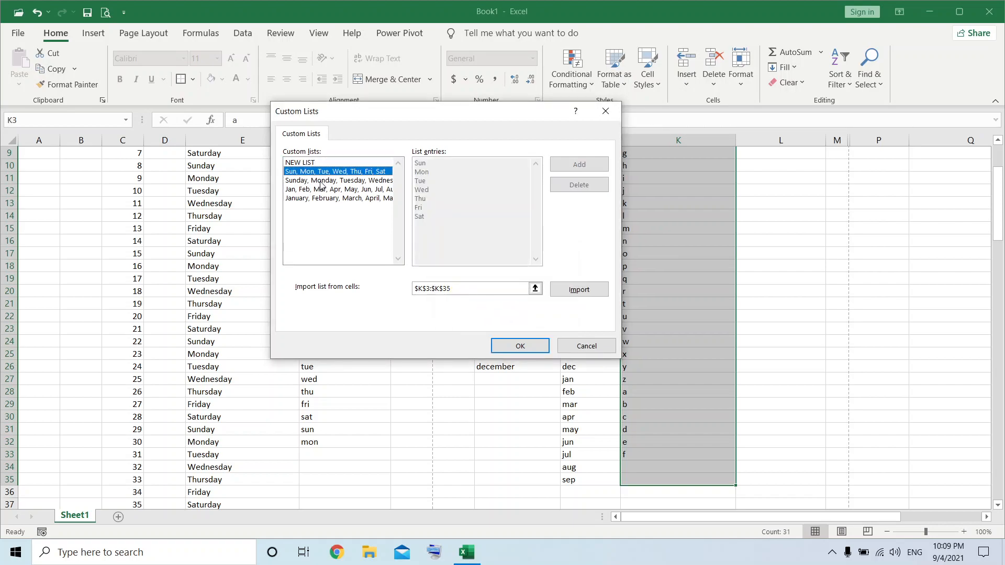
click(369, 189)
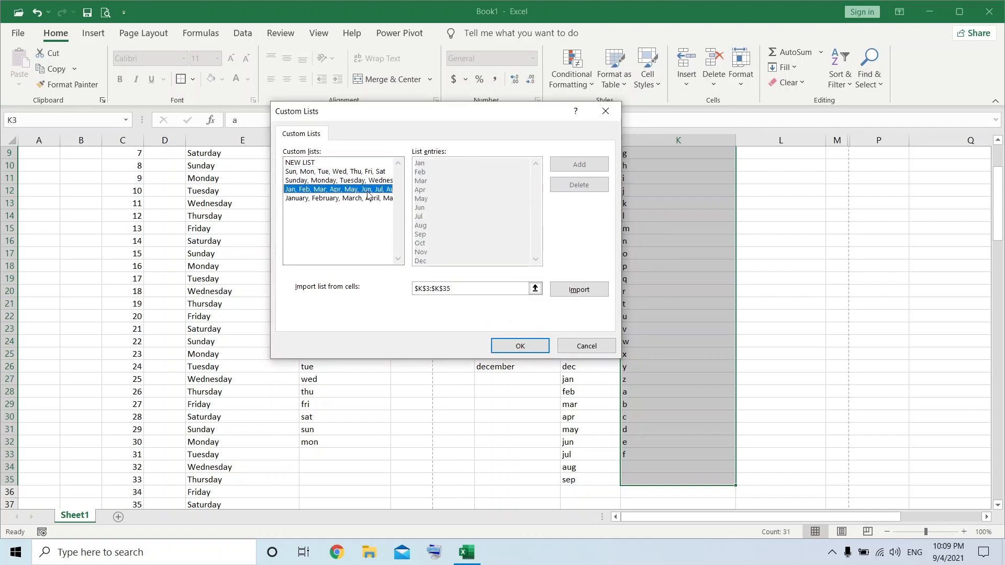
click(538, 347)
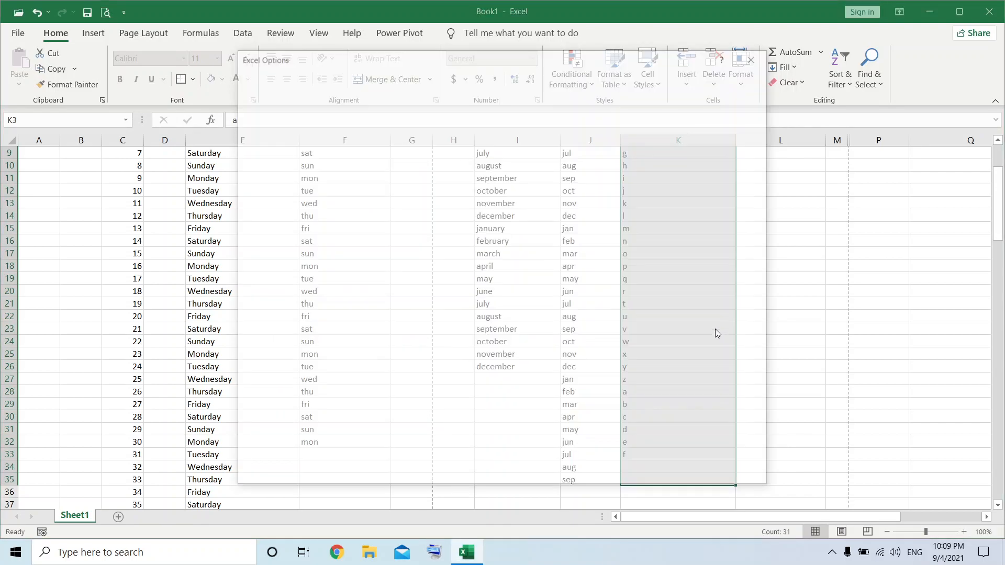
click(694, 477)
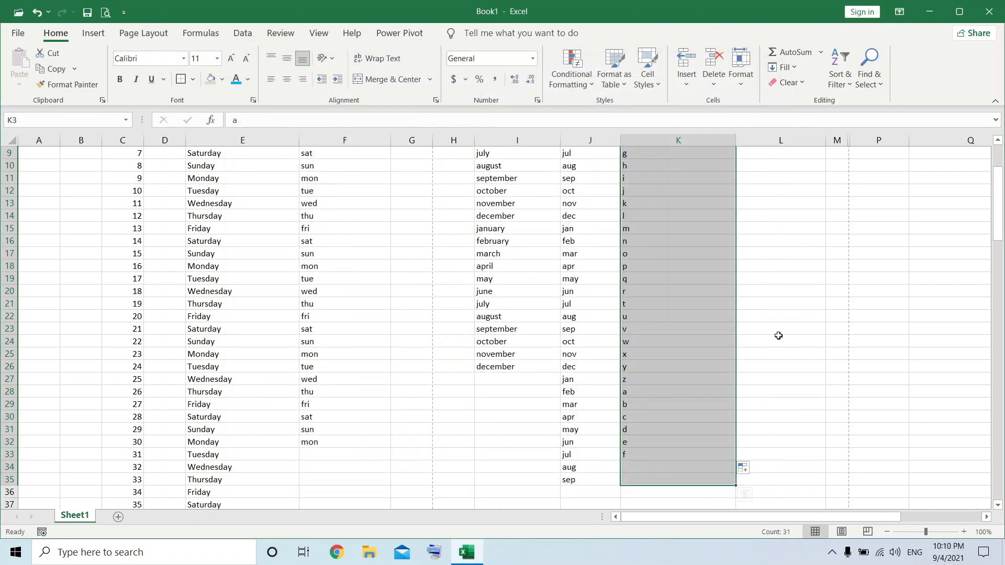
Enter the letters a and b in cells L3 and L4.
scroll(778, 335, up, 3)
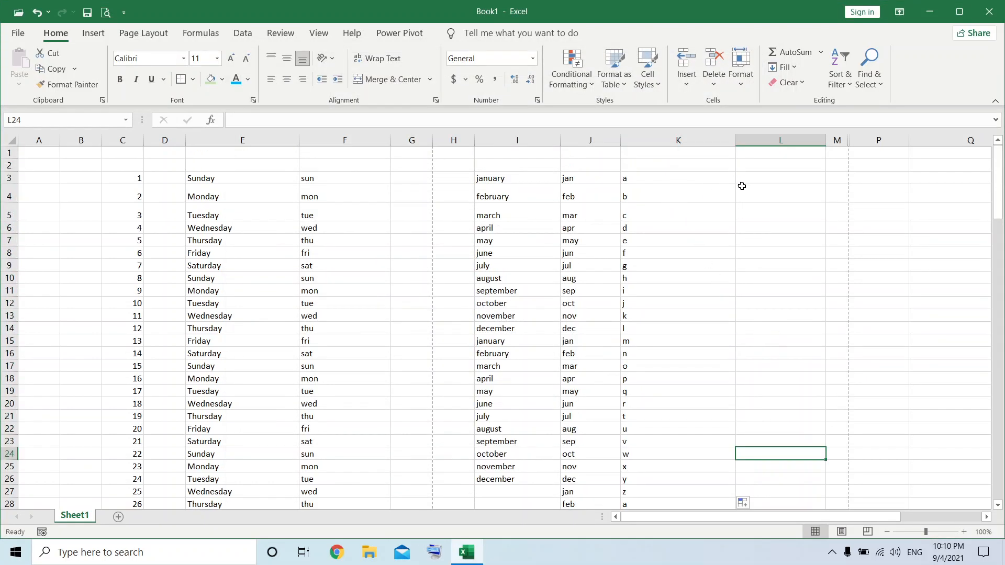
drag(662, 216, 662, 291)
click(761, 181)
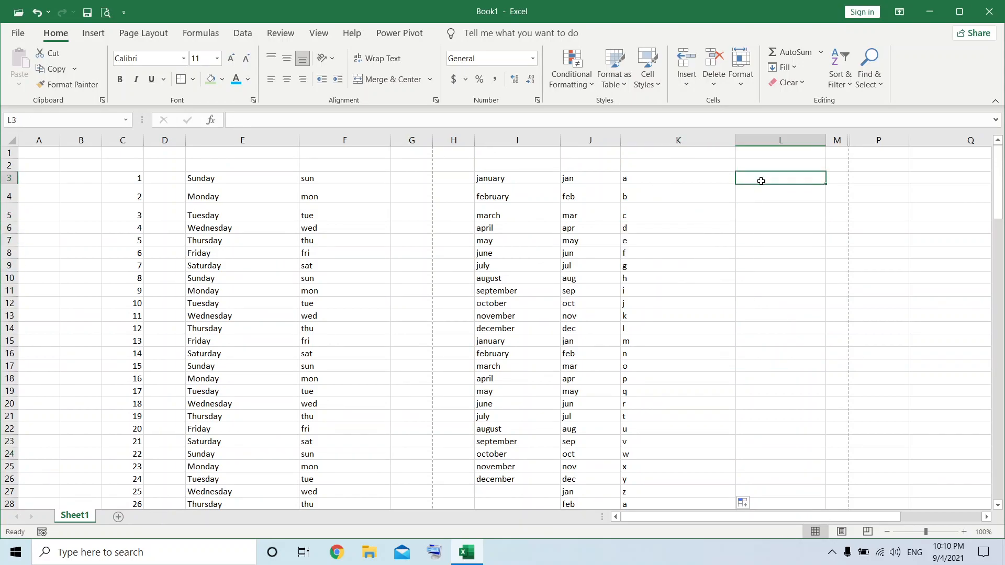
text(a)
key(Return)
text(b)
key(Return)
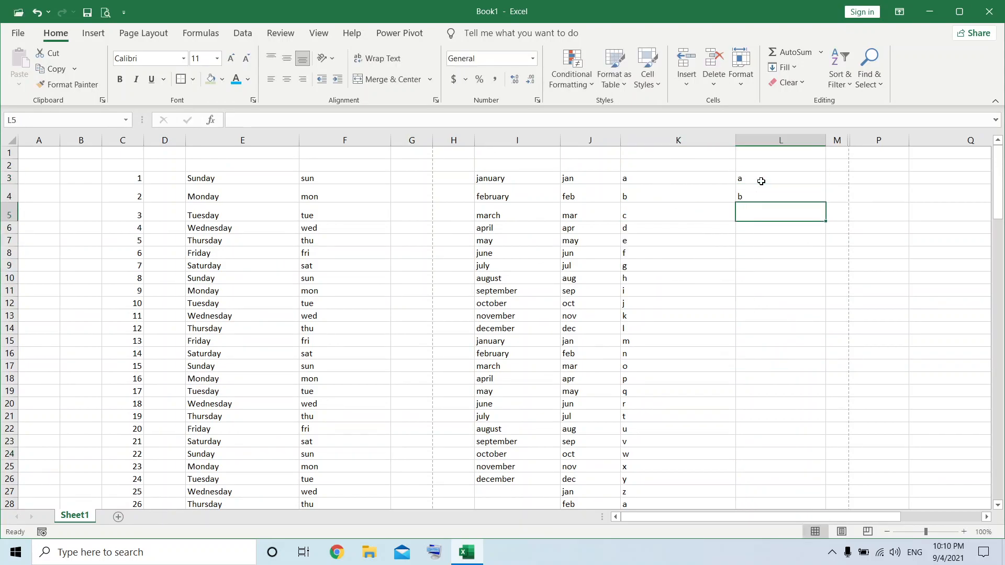
Autofill the letters in L3:L4 down column L to cell L31.
drag(761, 181, 820, 503)
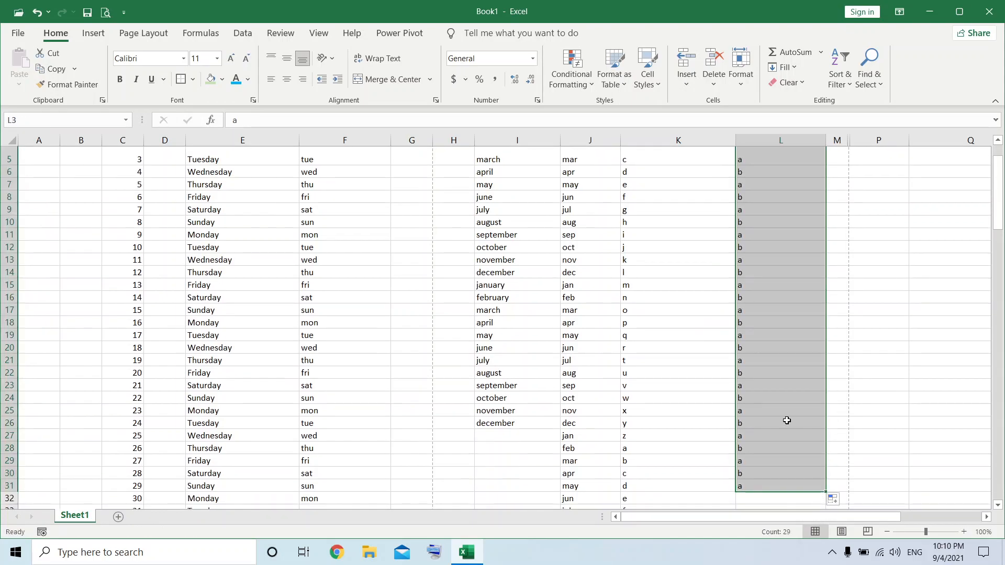
scroll(787, 421, up, 2)
scroll(791, 347, down, 6)
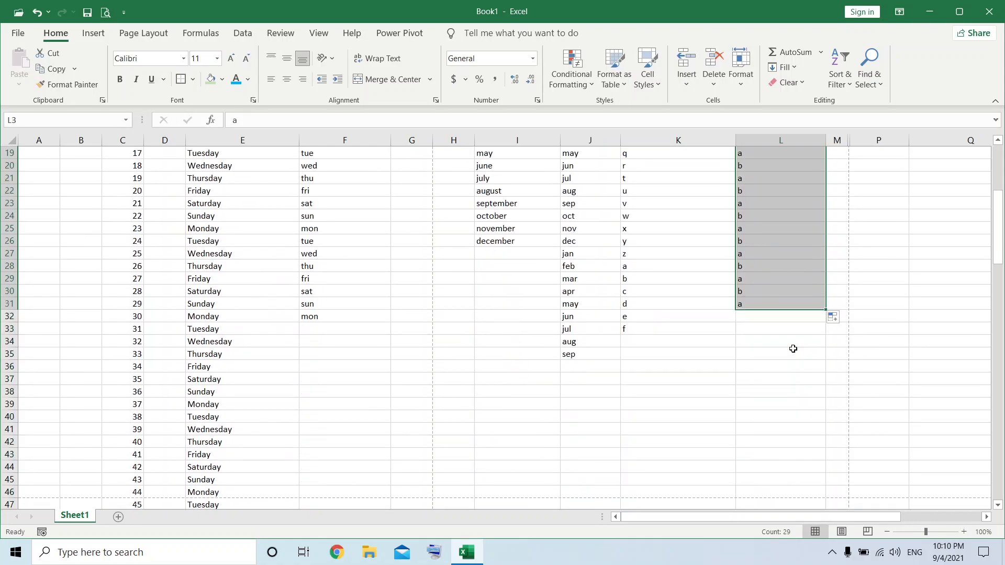
Change the autofill option for L3:L31 to Flash Fill.
click(830, 315)
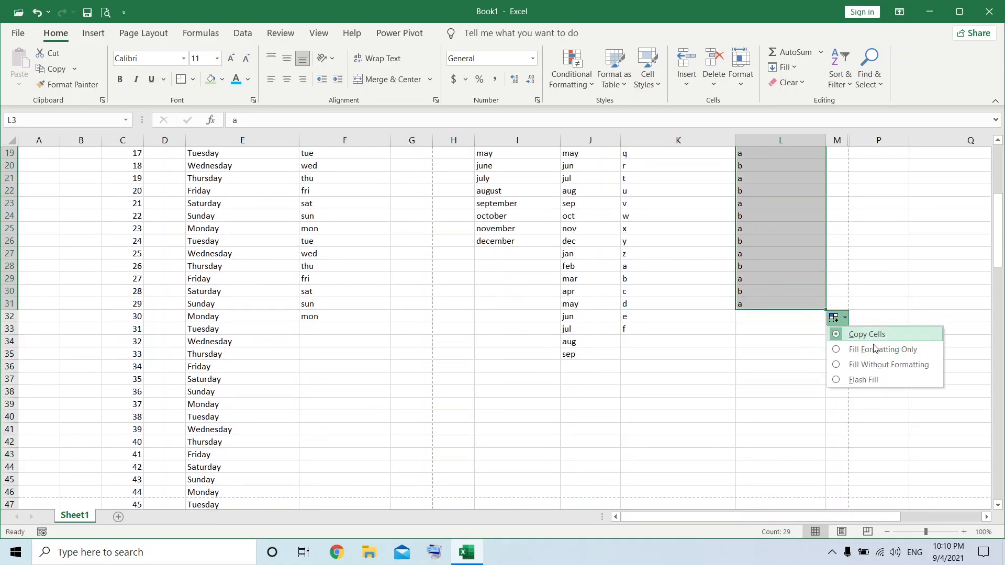
click(864, 381)
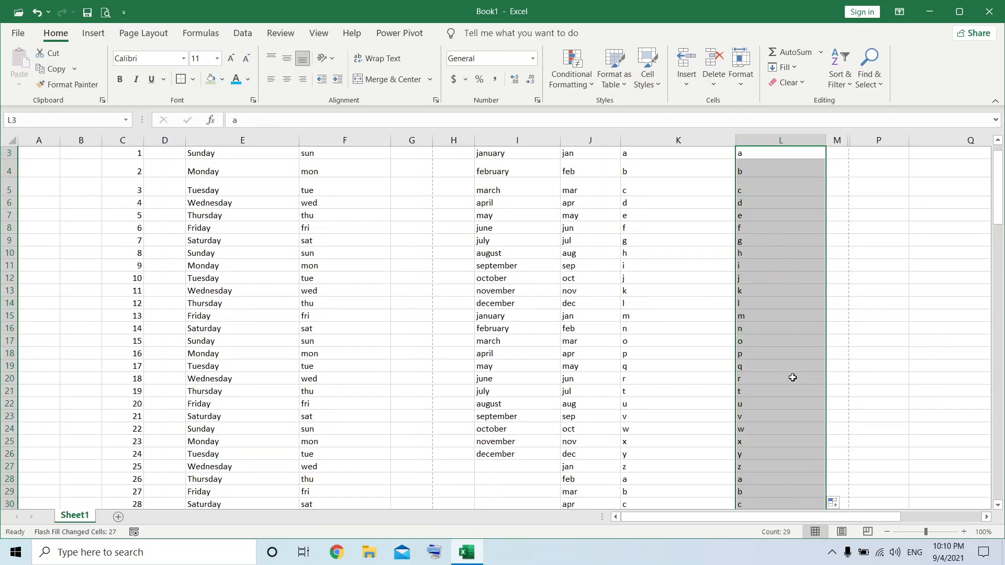
scroll(793, 378, up, 1)
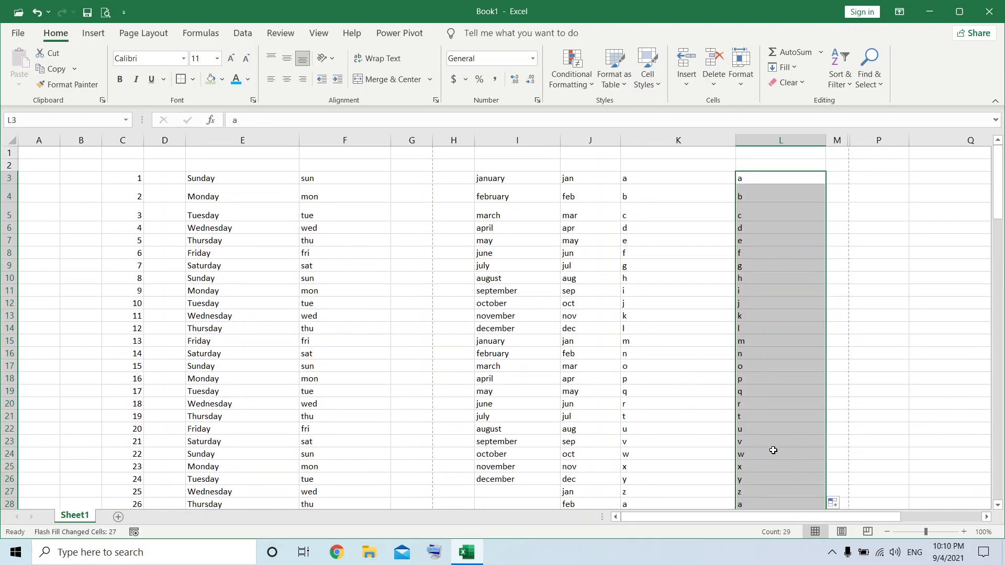
Change the autofill option for L3:L31 to Copy Cells.
scroll(773, 451, down, 4)
click(834, 393)
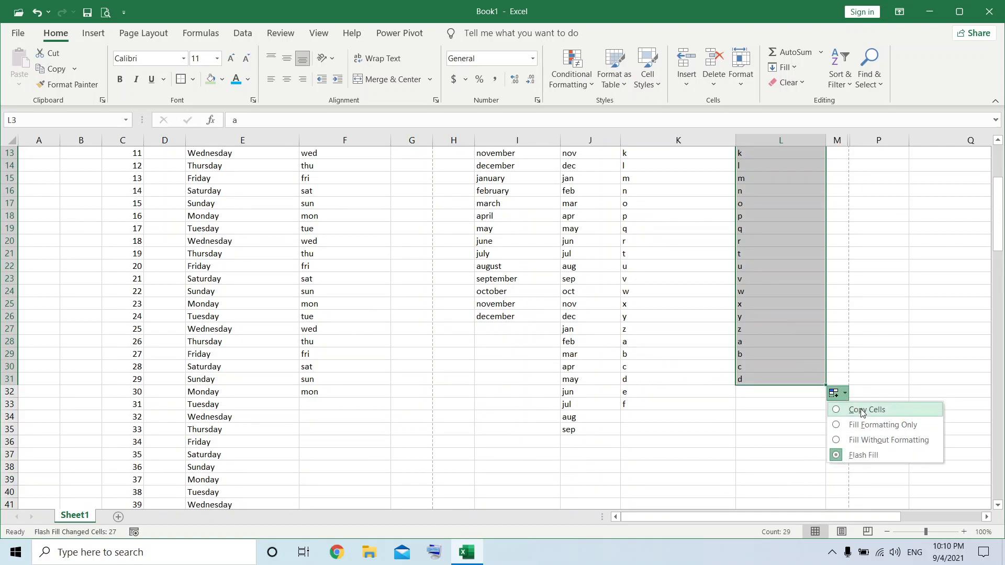
click(862, 411)
scroll(761, 408, up, 4)
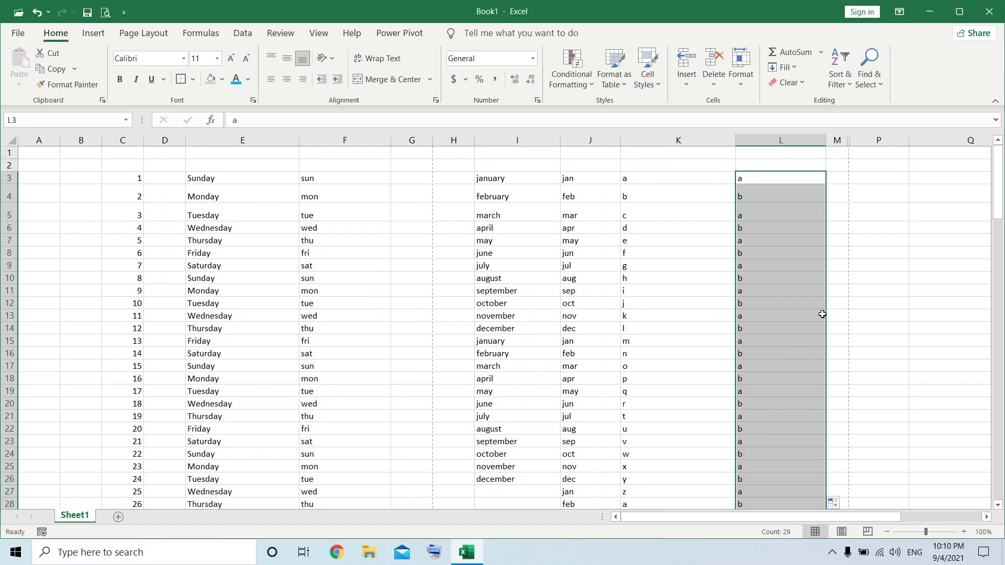
Add a new worksheet and enter the letters a, b and c in cells D2 to D4.
click(118, 516)
click(158, 170)
text(a)
key(Return)
text(b)
key(Return)
text(c)
key(Return)
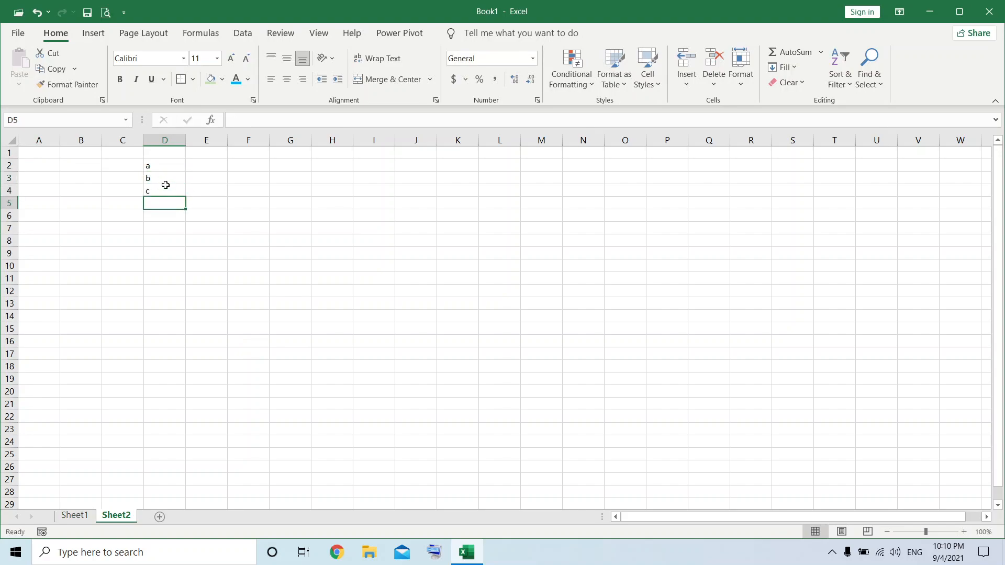
Autofill the letters in D2:D4 down column D to cell D43.
drag(165, 166, 175, 531)
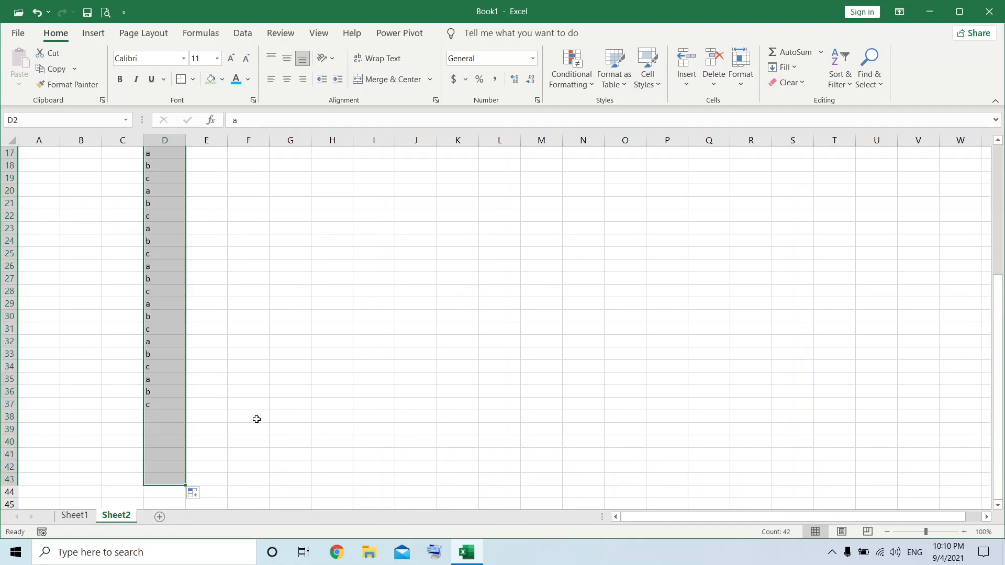
scroll(256, 419, up, 5)
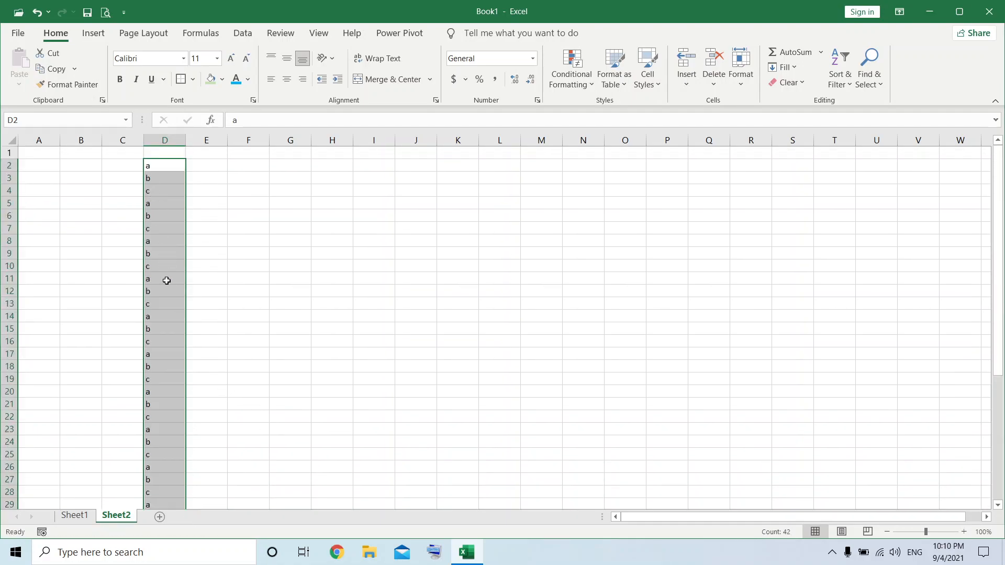
Try to change the autofill option for D2:D43 to Flash Fill.
scroll(166, 367, down, 6)
click(204, 470)
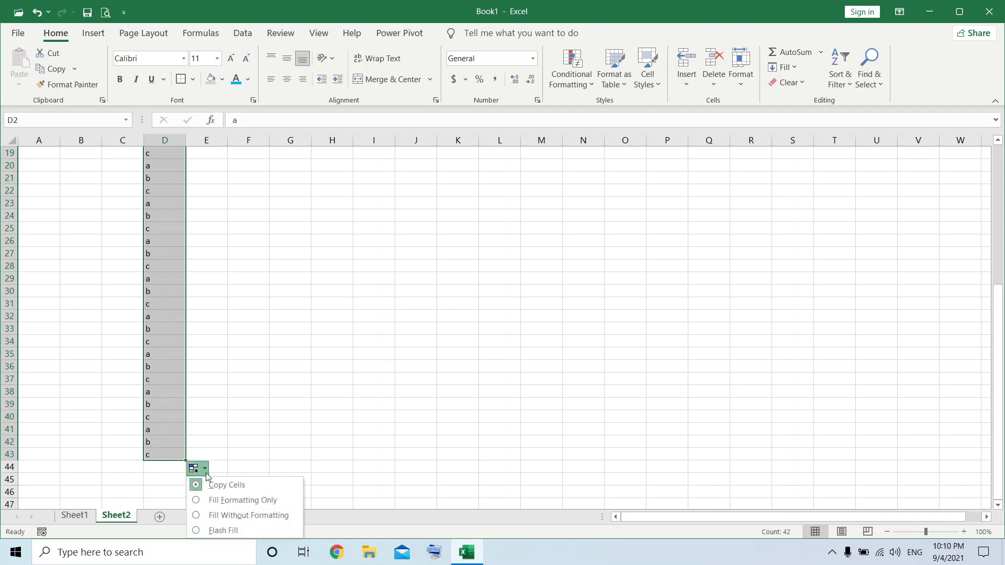
click(223, 531)
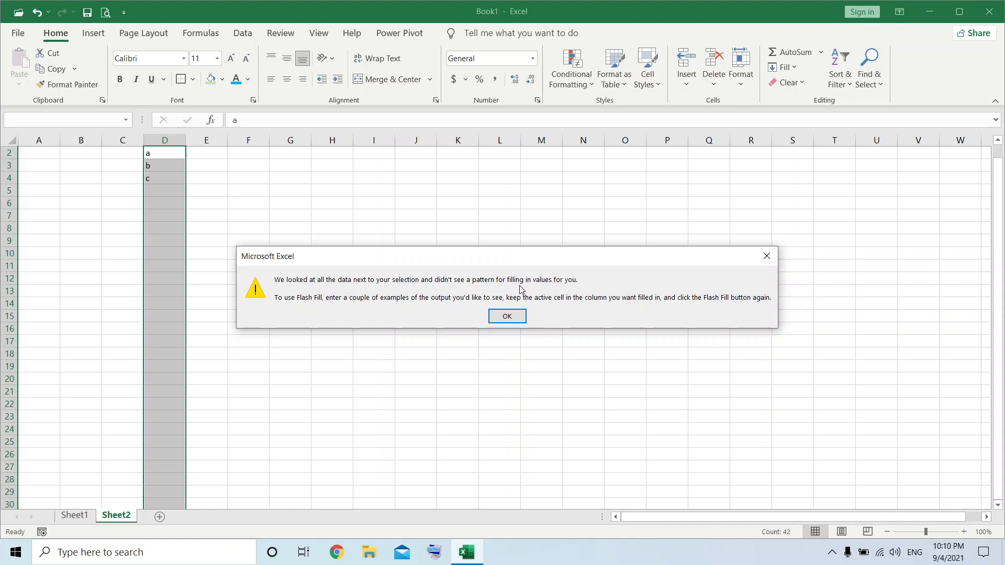
click(507, 316)
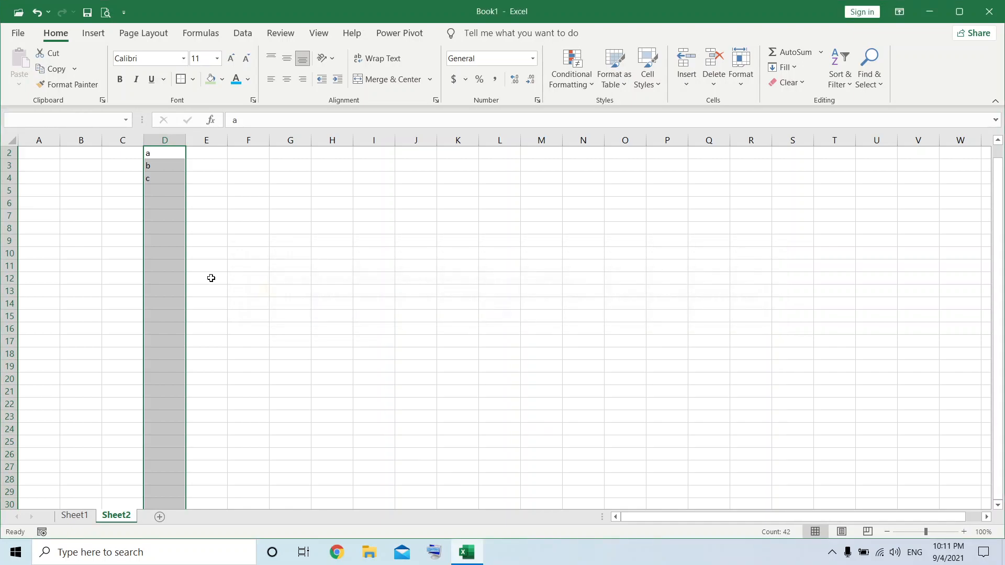
click(250, 341)
scroll(191, 276, up, 1)
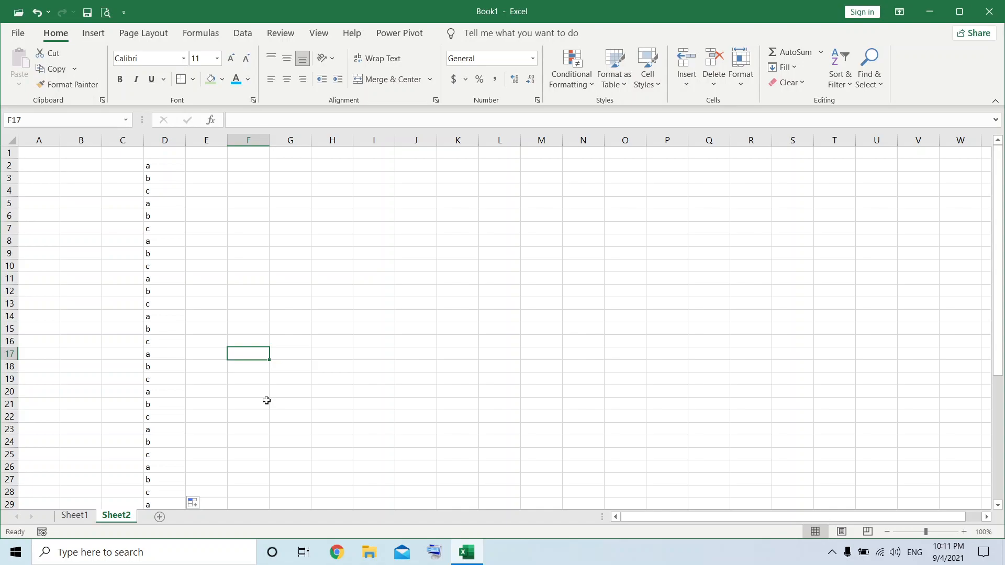
drag(209, 168, 214, 309)
drag(399, 366, 385, 365)
click(215, 163)
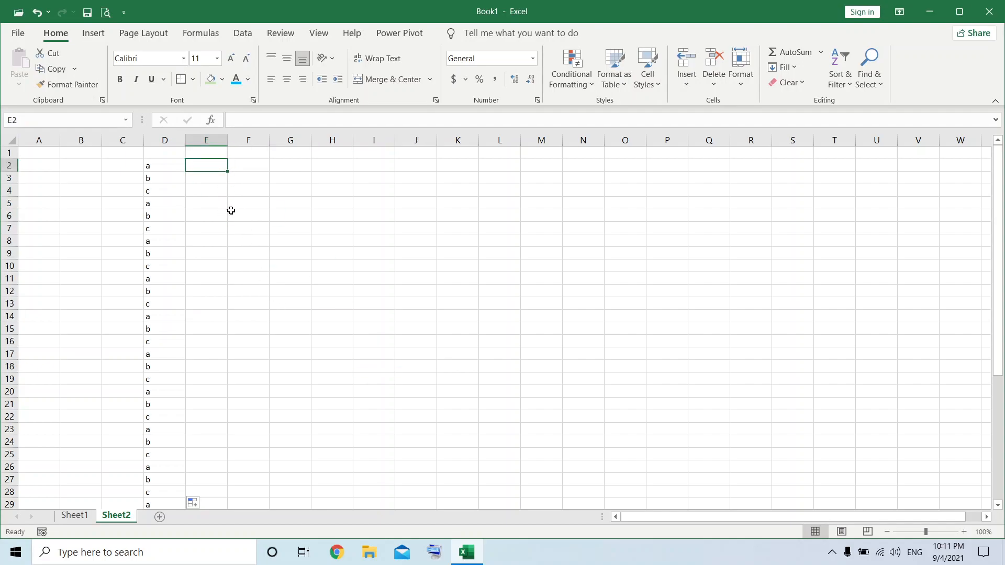
Enter the letters a to z one per cell in column F, from F2 to F27.
click(240, 169)
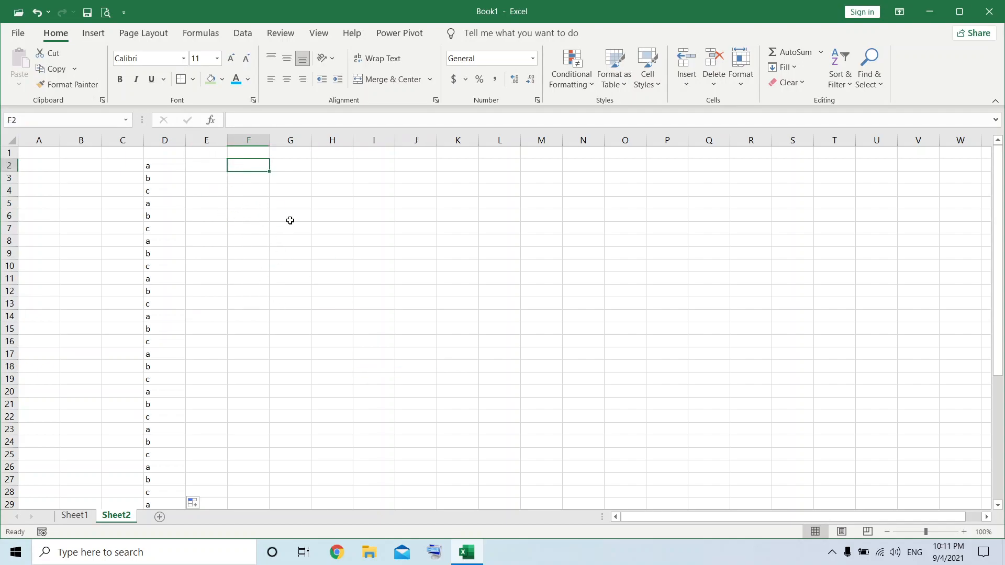
text(a)
key(Return)
text(b)
key(Return)
text(c)
key(Return)
text(d e f g h i)
key(Return)
text(j)
key(Return)
text(k)
key(Return)
text(l)
key(Return)
text(m)
key(Return)
text(n)
key(Return)
key(Return)
key(Up)
text(o)
key(Return)
text(p)
key(Return)
text(q)
key(Return)
text(e)
text(r)
key(Return)
text(s)
key(Return)
text(t)
key(Return)
text(u)
key(Return)
text(v)
key(Return)
text(w)
key(Return)
text(x)
key(Return)
text(y)
key(Return)
text(z)
key(Return)
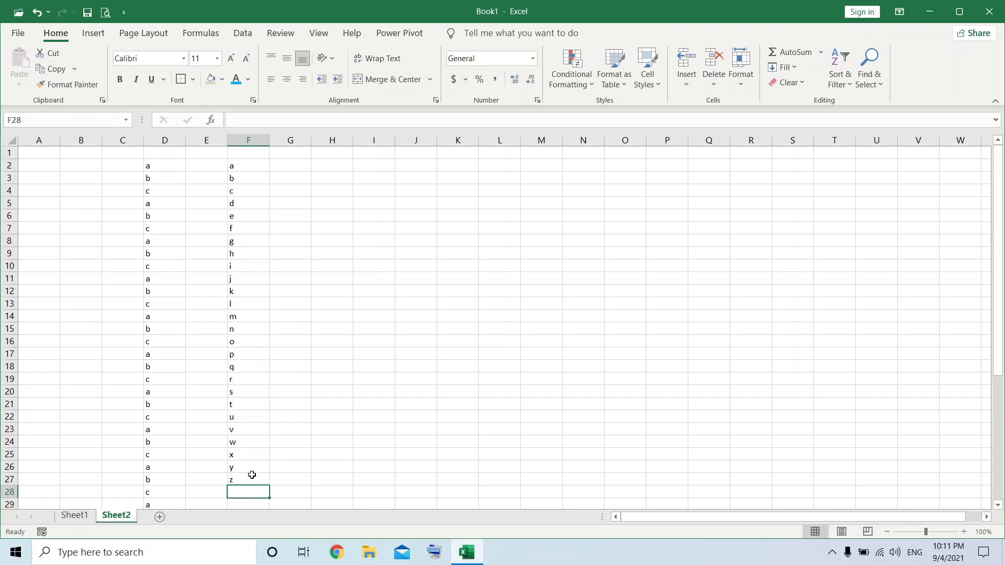
Open the Custom Lists editor from the advanced Excel options.
click(6, 38)
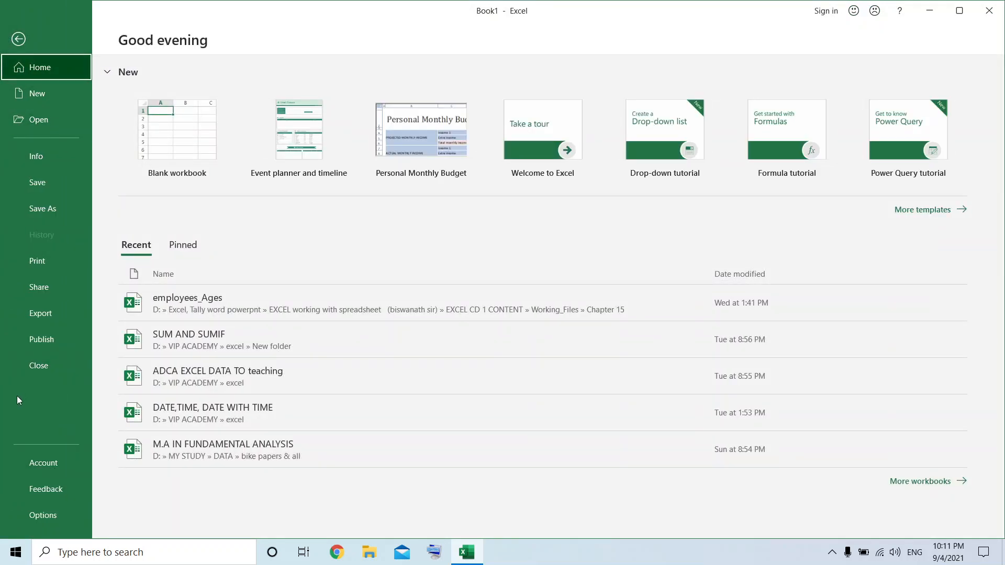
click(57, 517)
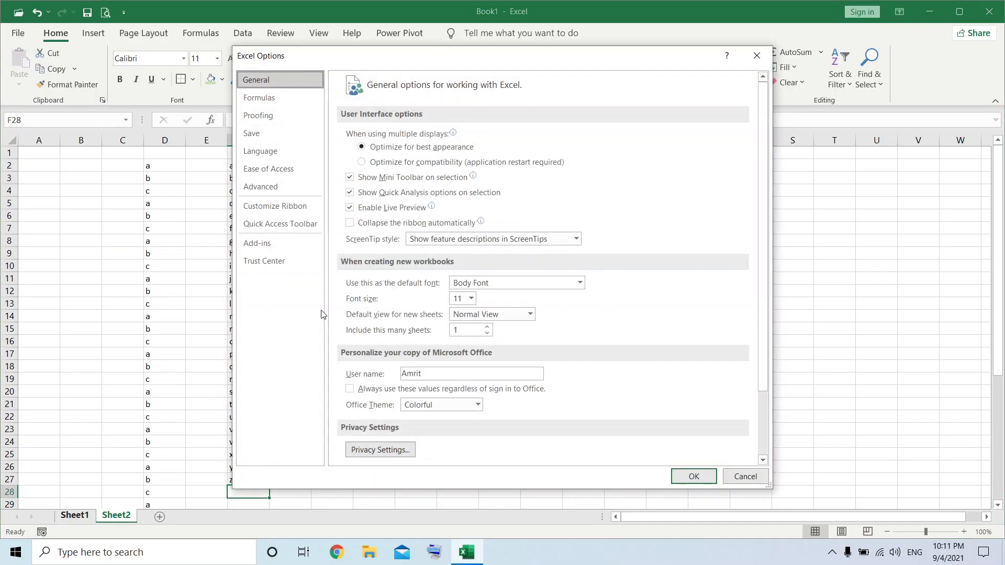
click(275, 187)
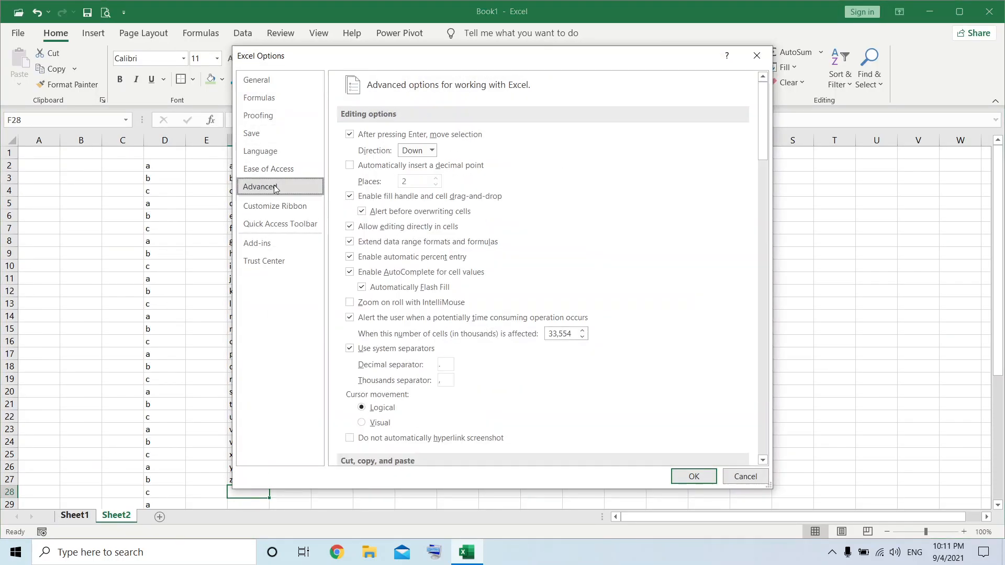
scroll(504, 296, down, 6)
scroll(505, 298, down, 6)
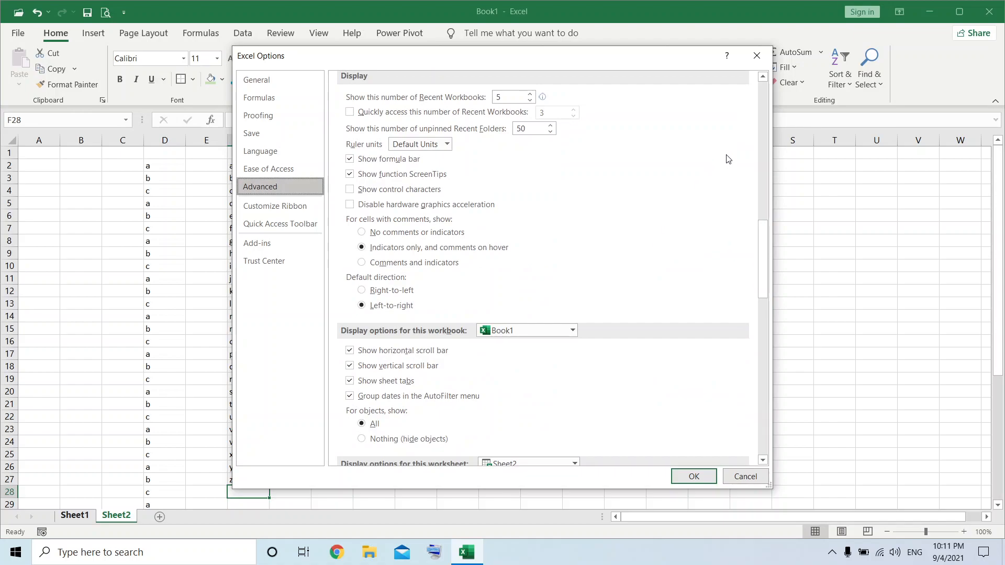
drag(760, 245, 765, 447)
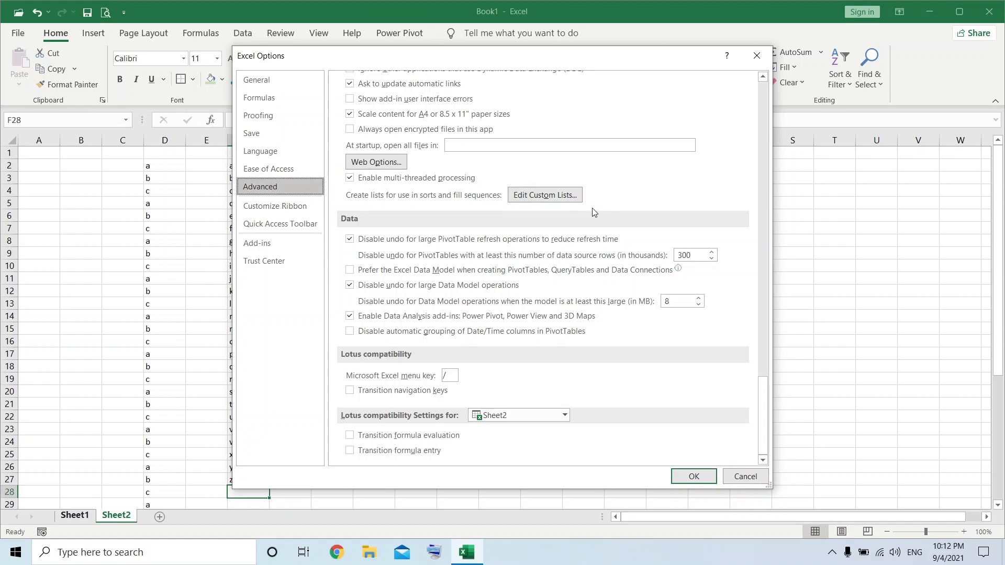
click(563, 199)
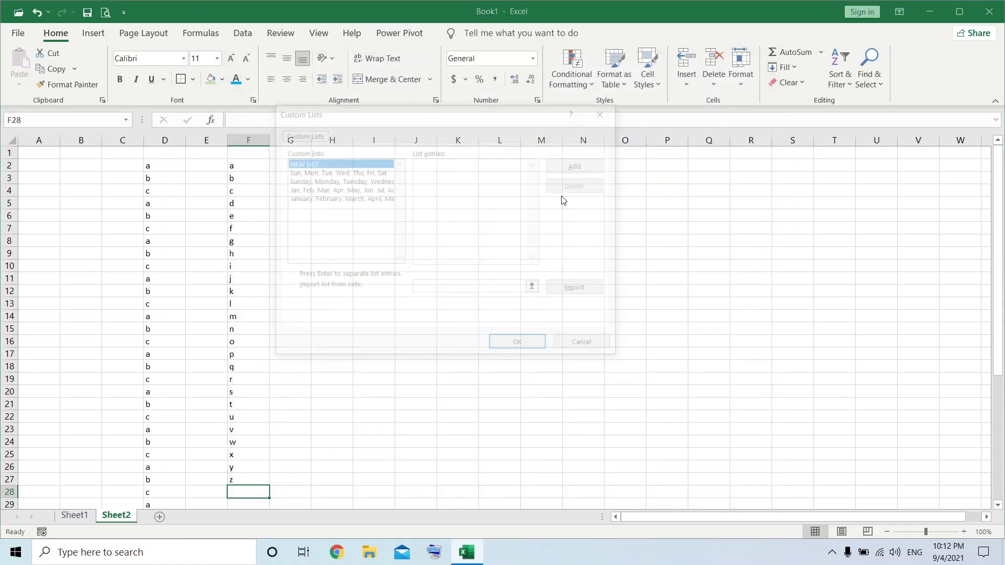
View the entries of the built-in weekday and month lists.
click(313, 172)
click(320, 181)
click(328, 189)
click(335, 199)
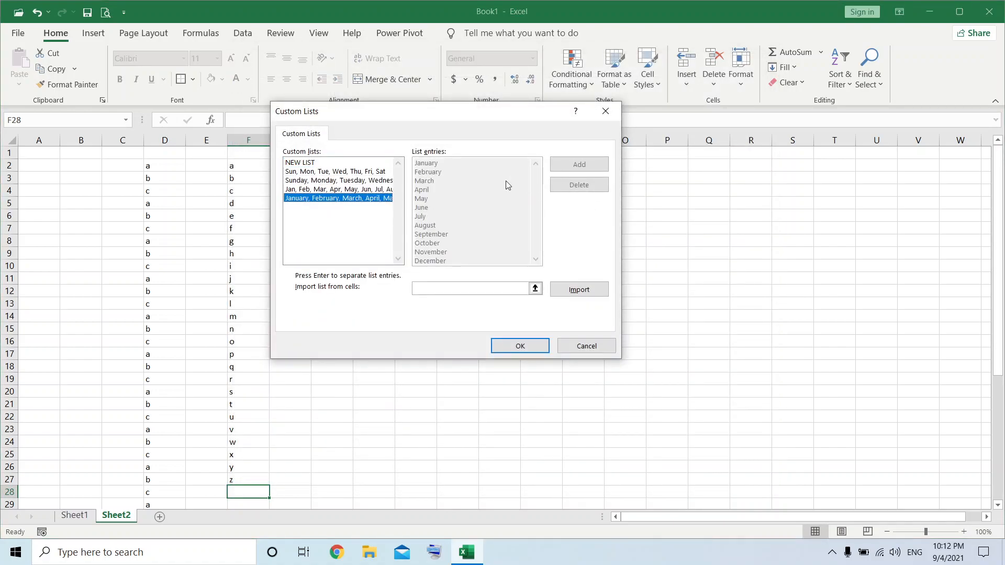
click(372, 181)
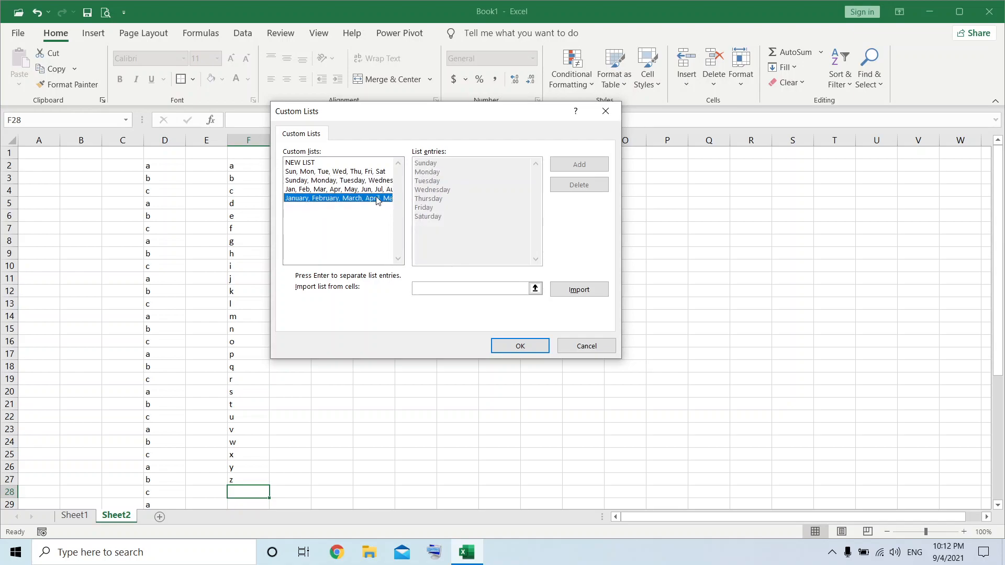
Import cells F2:F27 as a new custom list, and accept the Custom Lists and Excel Options dialogs.
click(310, 163)
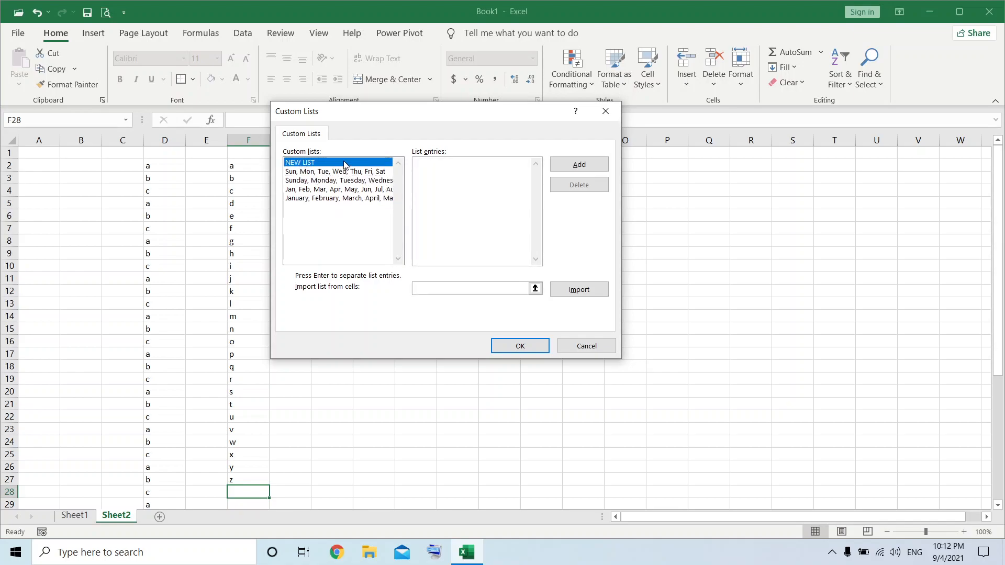
drag(369, 119, 565, 149)
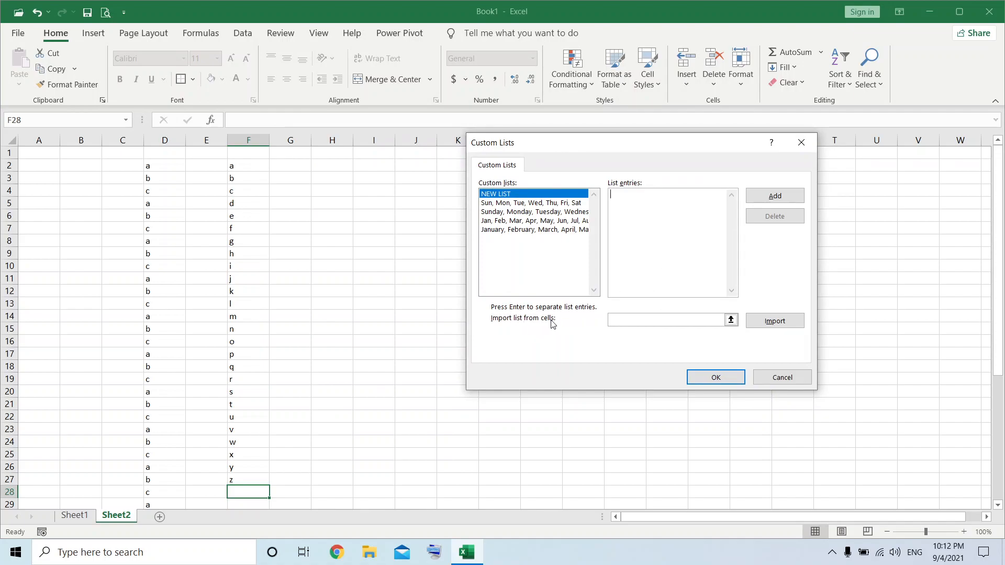
click(649, 322)
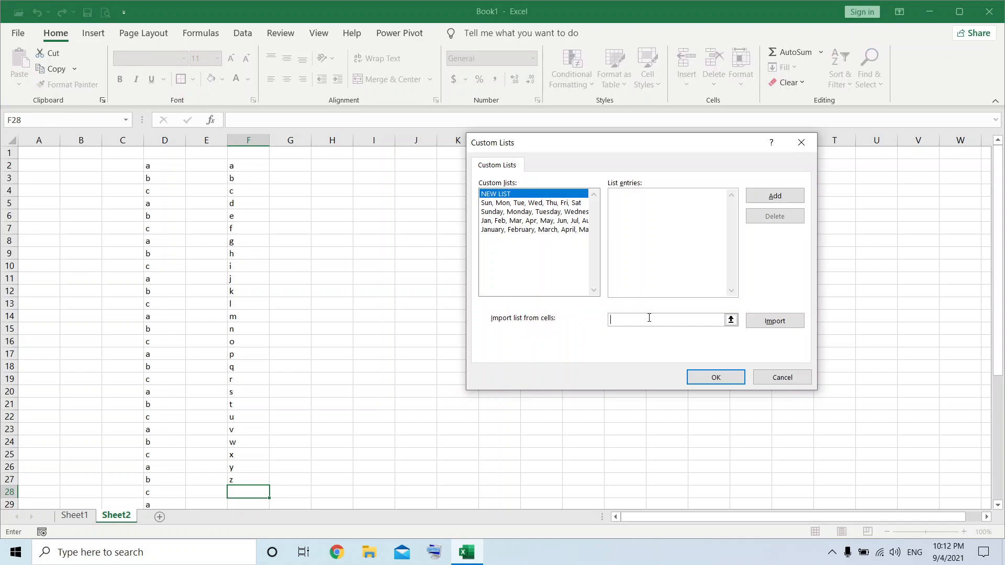
drag(242, 164, 230, 480)
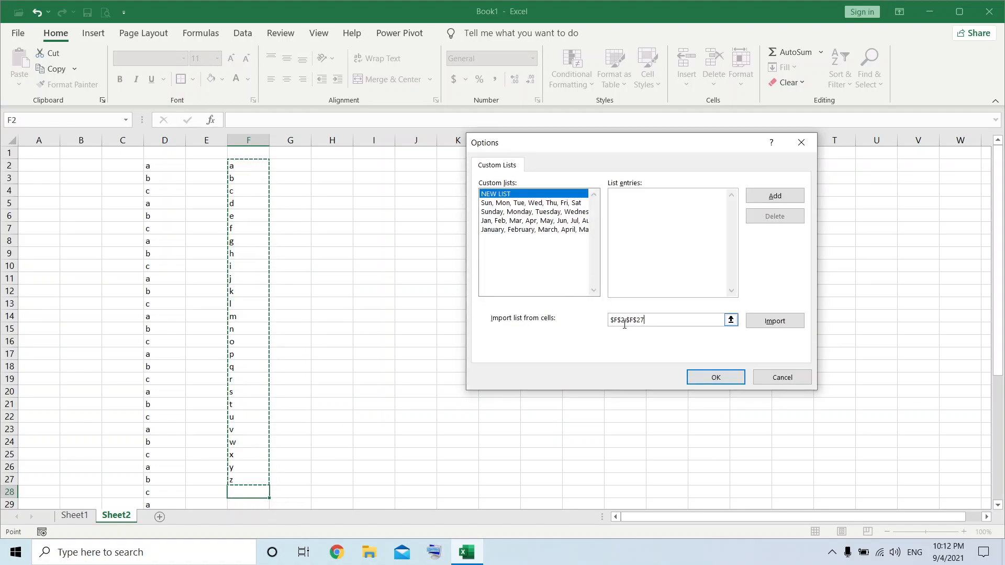
click(778, 323)
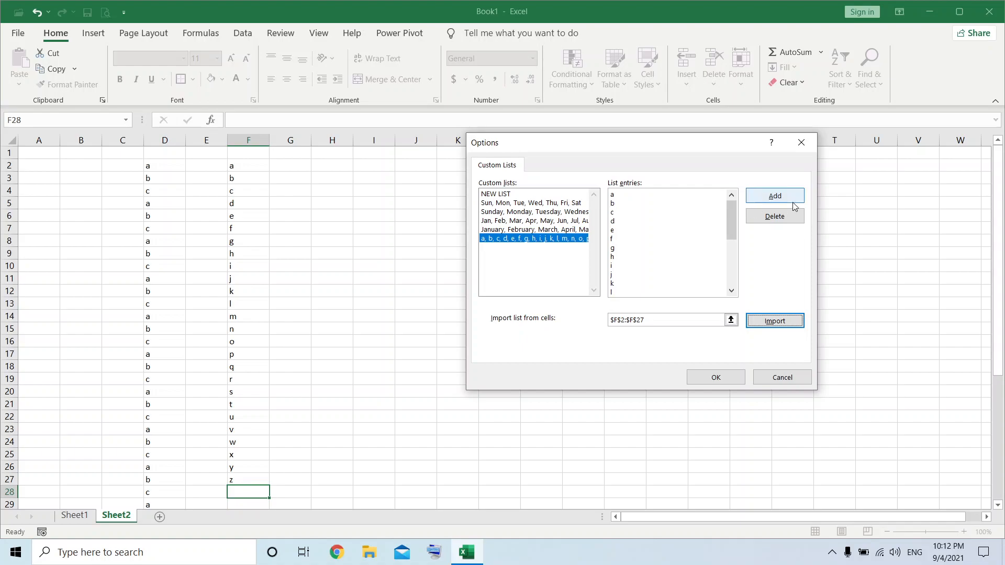
click(716, 376)
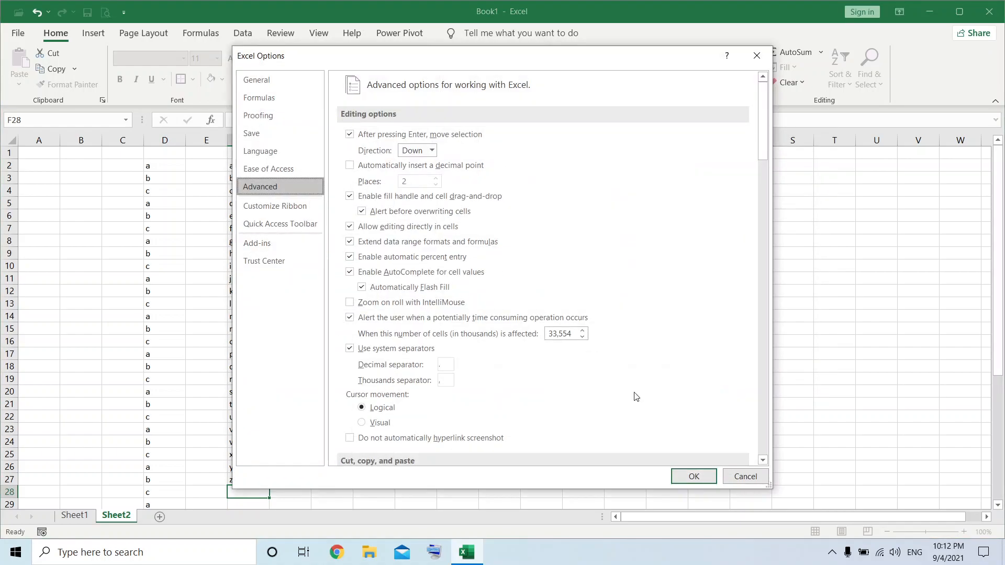
click(690, 474)
Add another new worksheet and enter the letters a, b and c in cells C2 to C4.
click(326, 199)
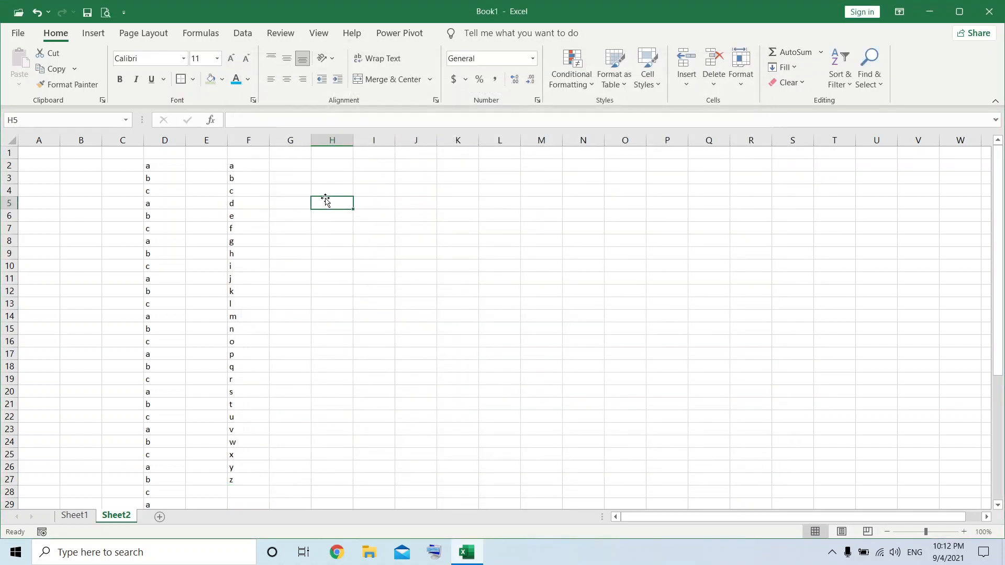
click(160, 517)
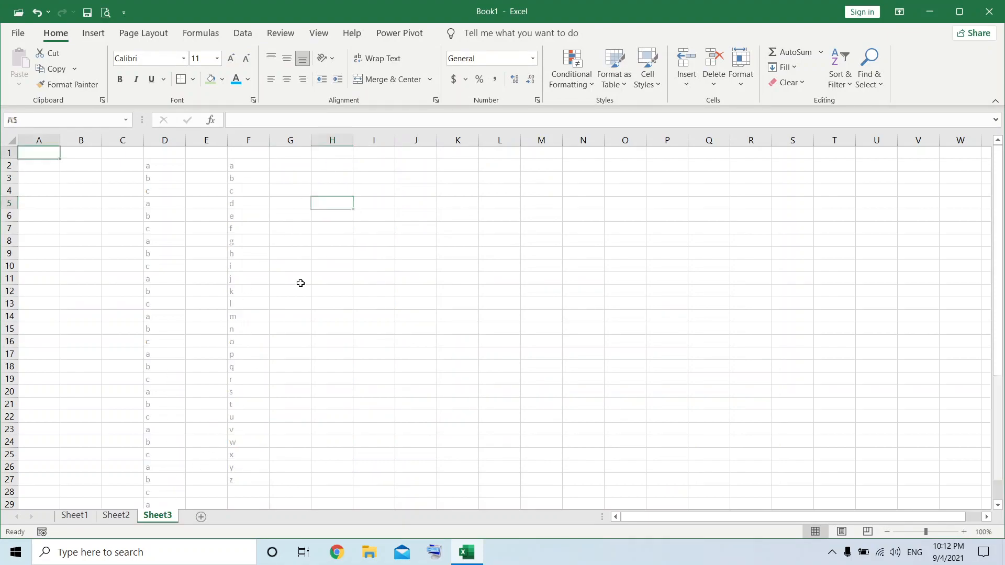
click(131, 173)
click(128, 166)
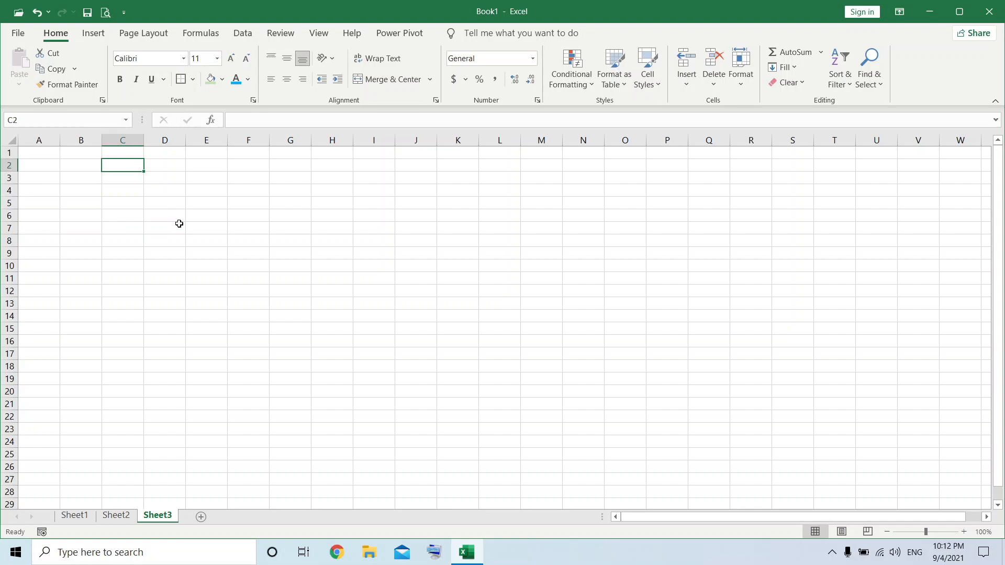
text(a)
key(Return)
text(b)
key(Return)
text(c)
key(Return)
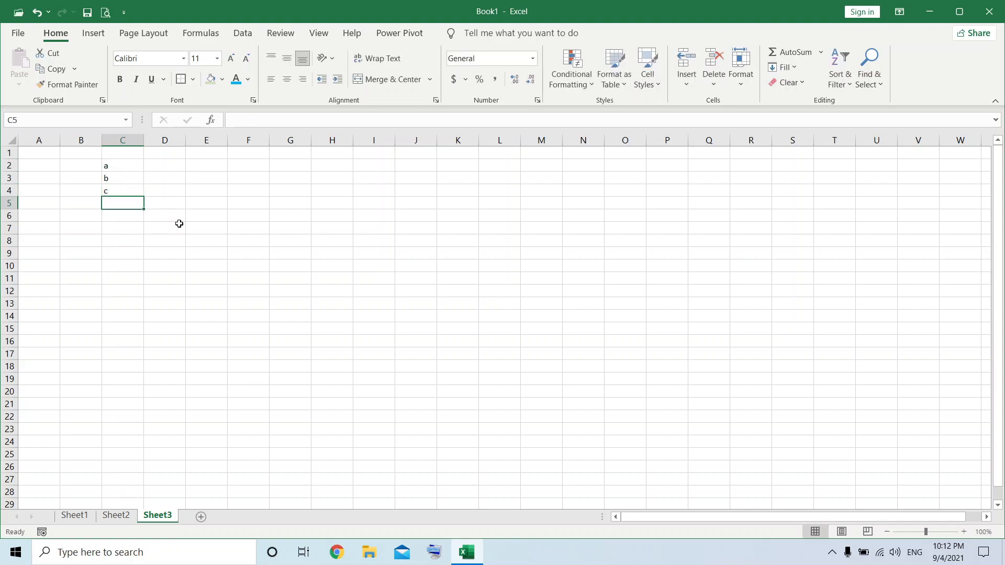
Autofill the letters in C2:C4 down column C to cell C42.
drag(122, 171, 144, 482)
scroll(137, 349, up, 5)
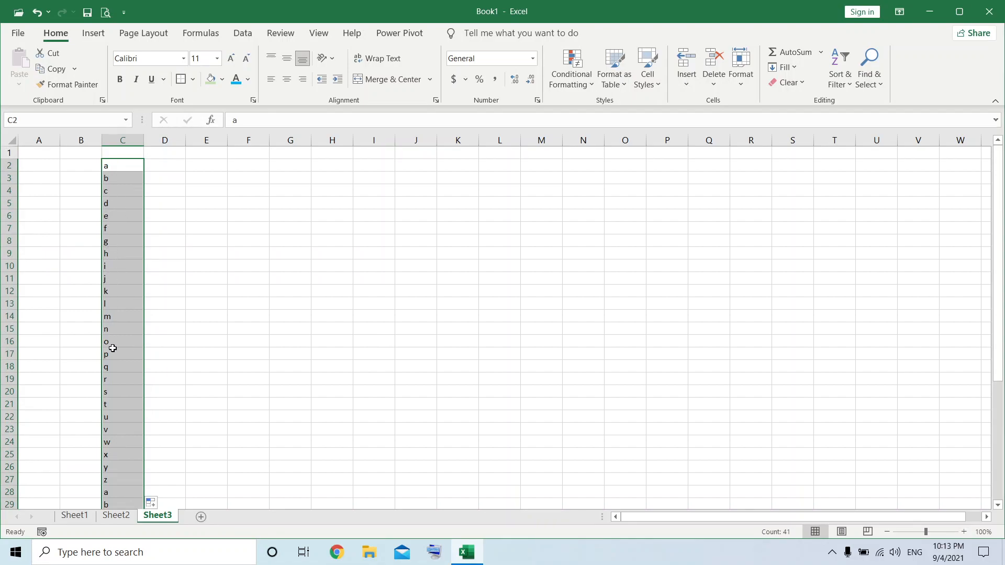
Change the autofill option for C2:C42 to Copy Cells.
scroll(110, 347, down, 10)
click(152, 305)
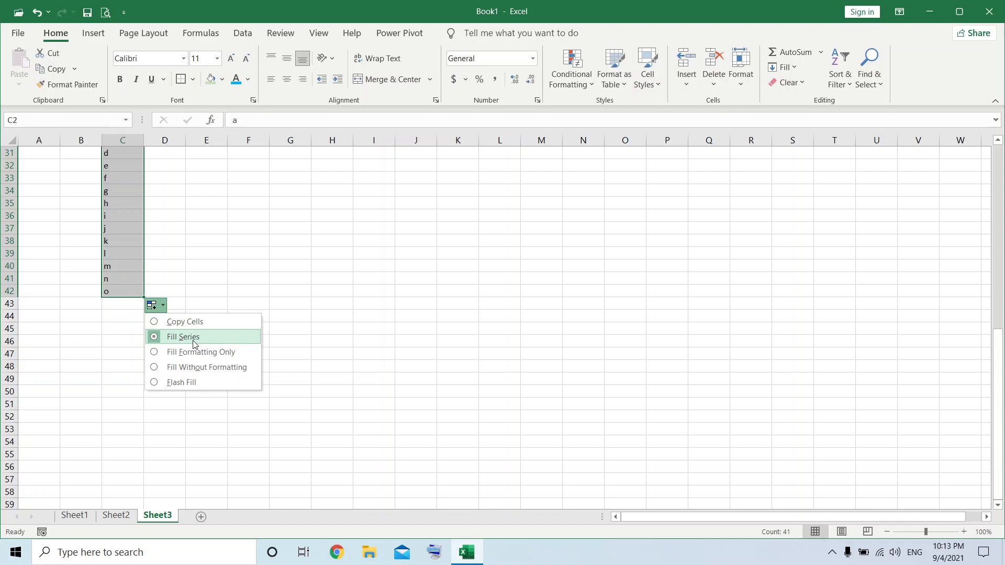
click(186, 322)
scroll(187, 323, up, 10)
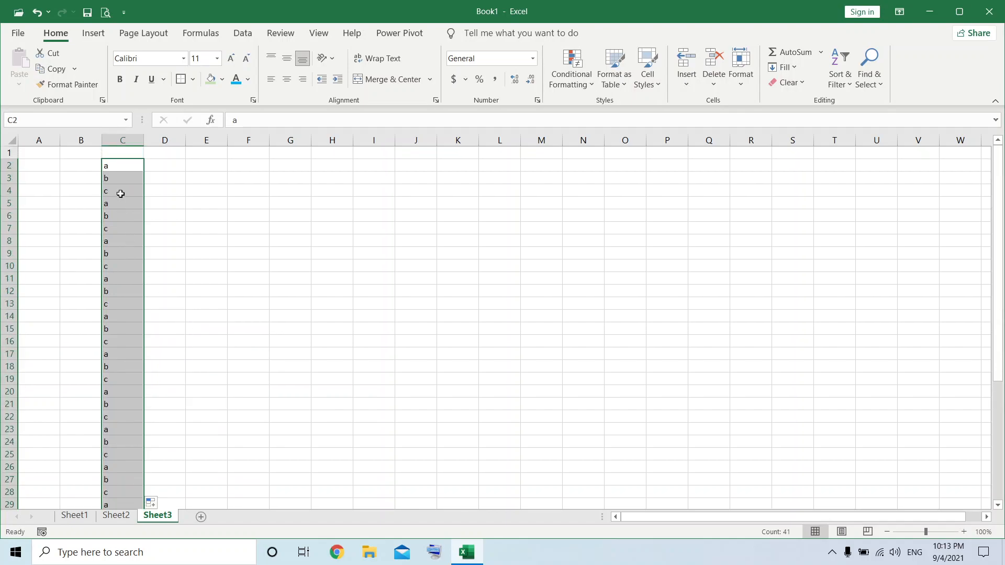
Switch the autofill option for C2:C42 back to Fill Series.
scroll(116, 273, down, 10)
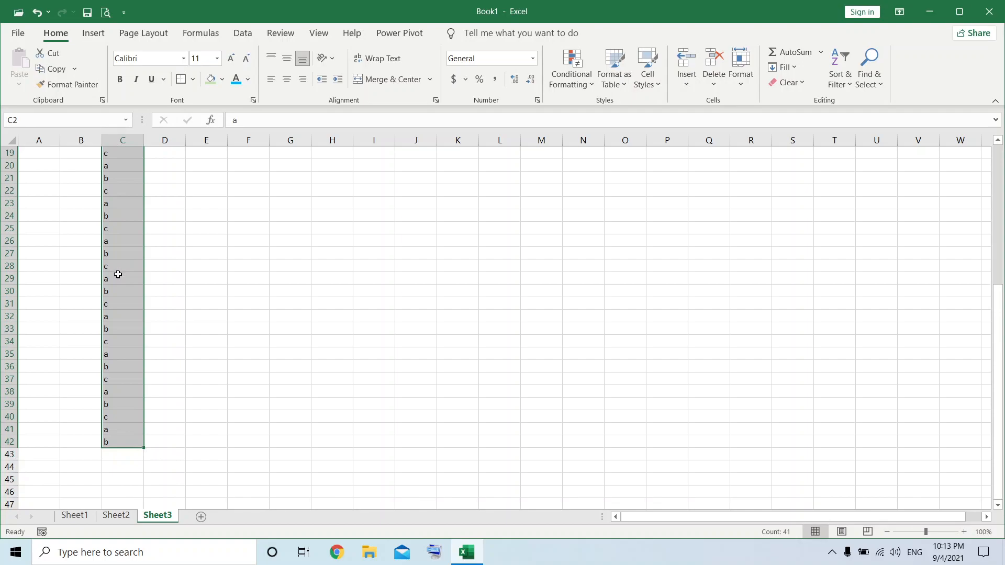
click(152, 305)
click(181, 335)
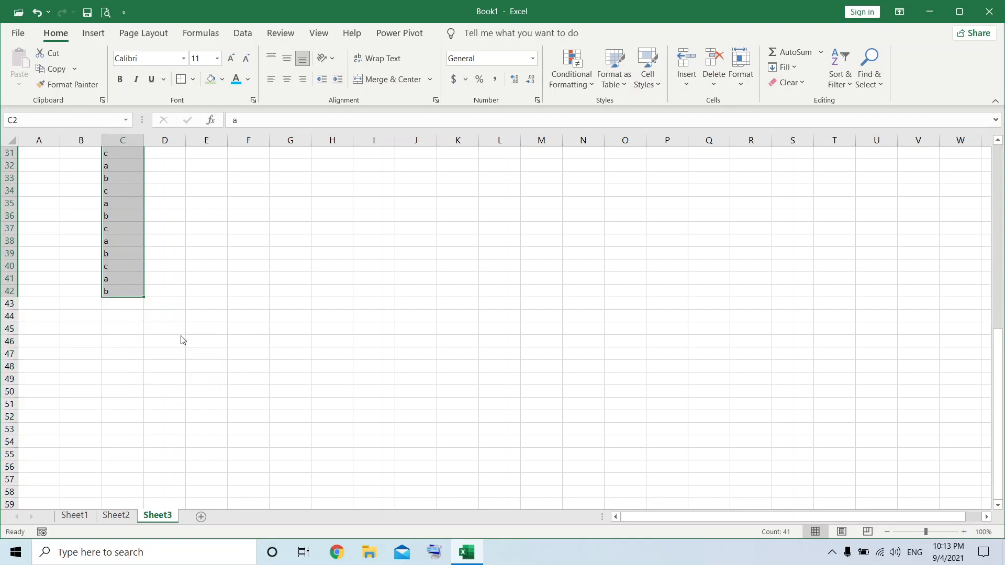
Enter seven first names, one per cell, in cells E2 to E8.
scroll(193, 334, up, 10)
click(341, 378)
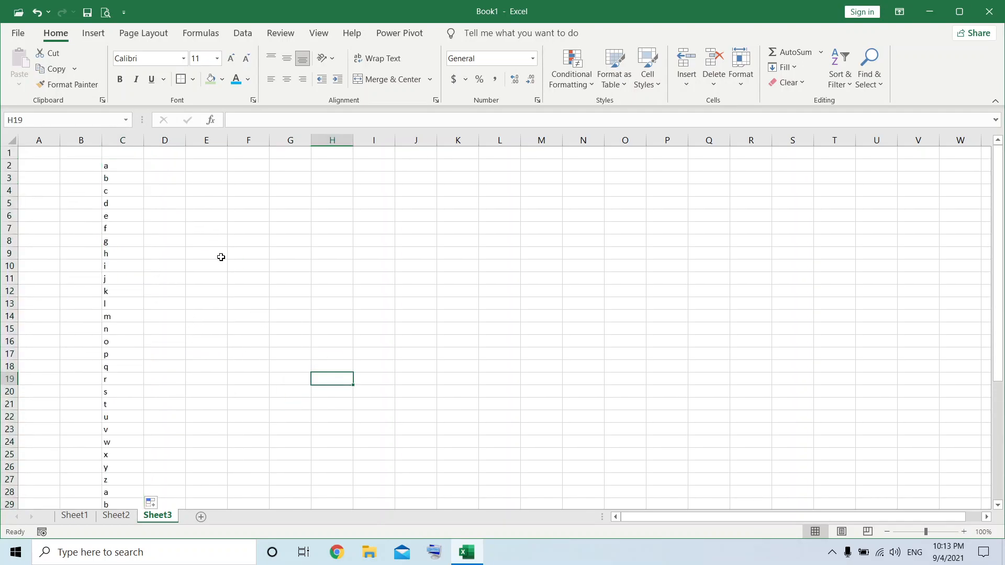
click(210, 168)
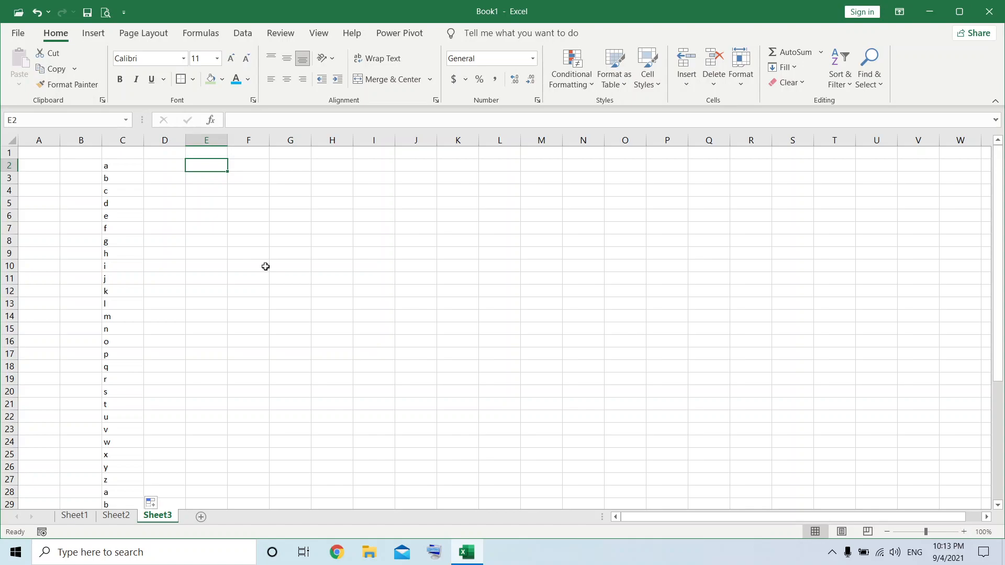
text(aman)
key(Return)
text(gaurav)
key(Return)
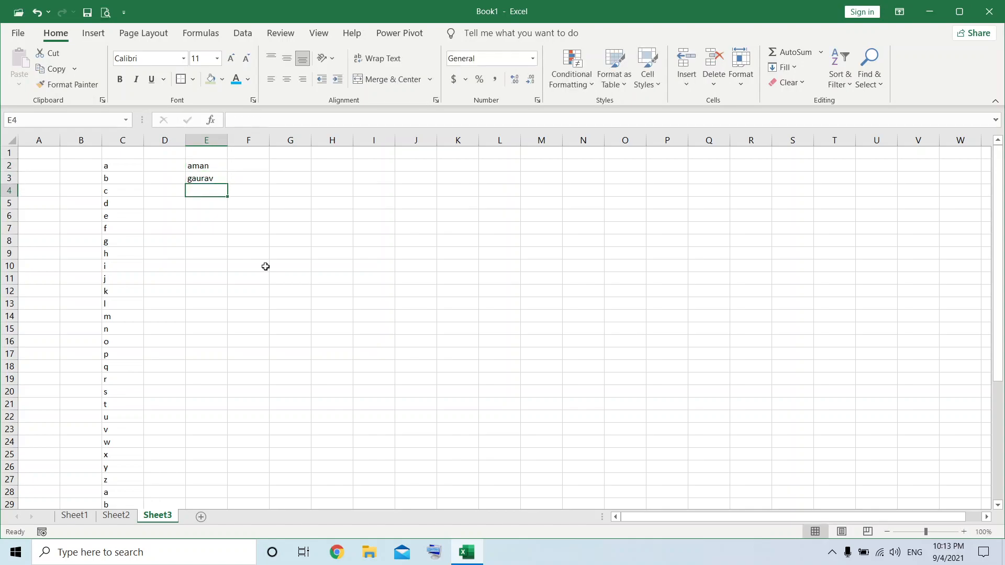
text(mohan)
key(Return)
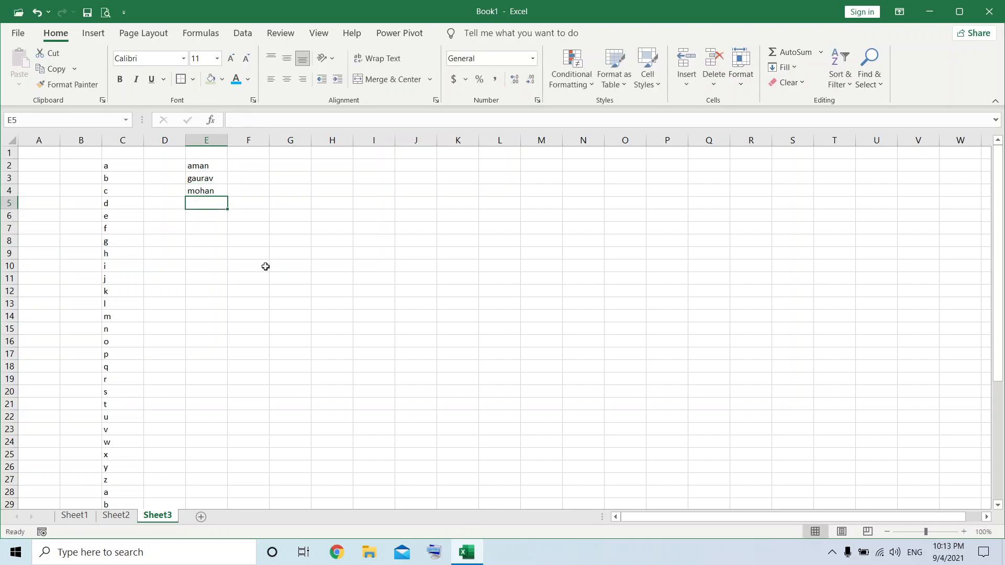
text(akash)
key(Return)
text(shyam)
key(Return)
text(sundar)
key(Return)
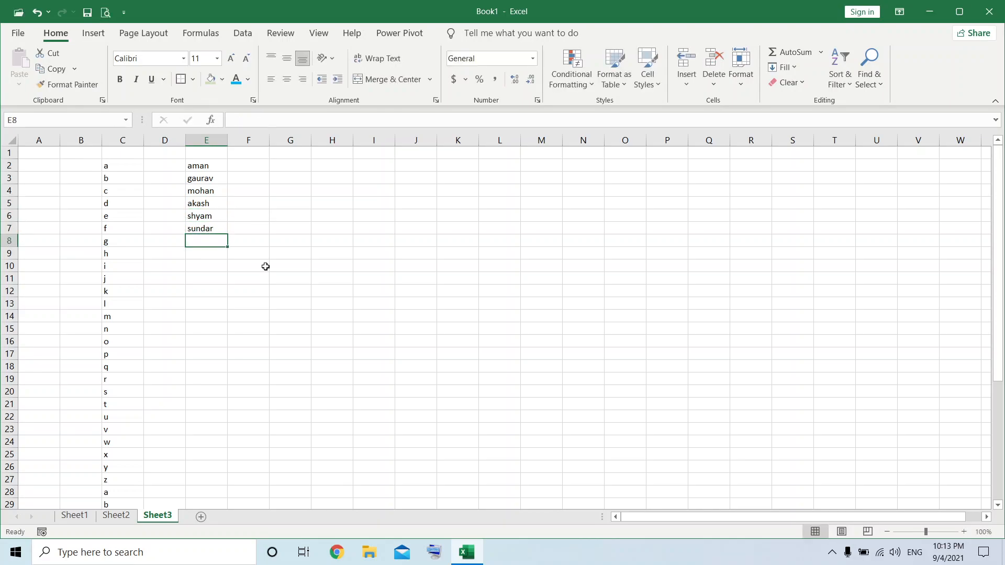
text(gagan)
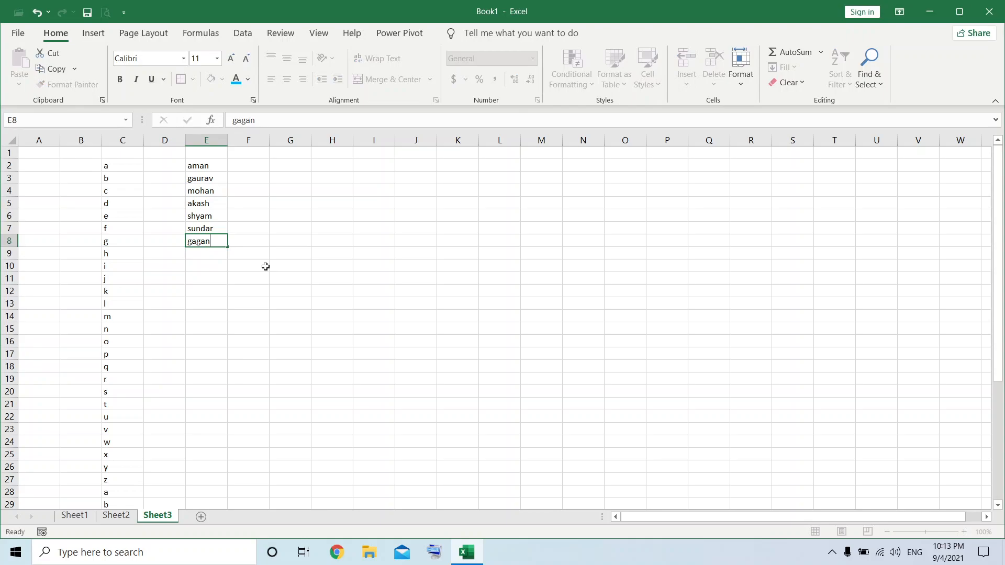
key(Return)
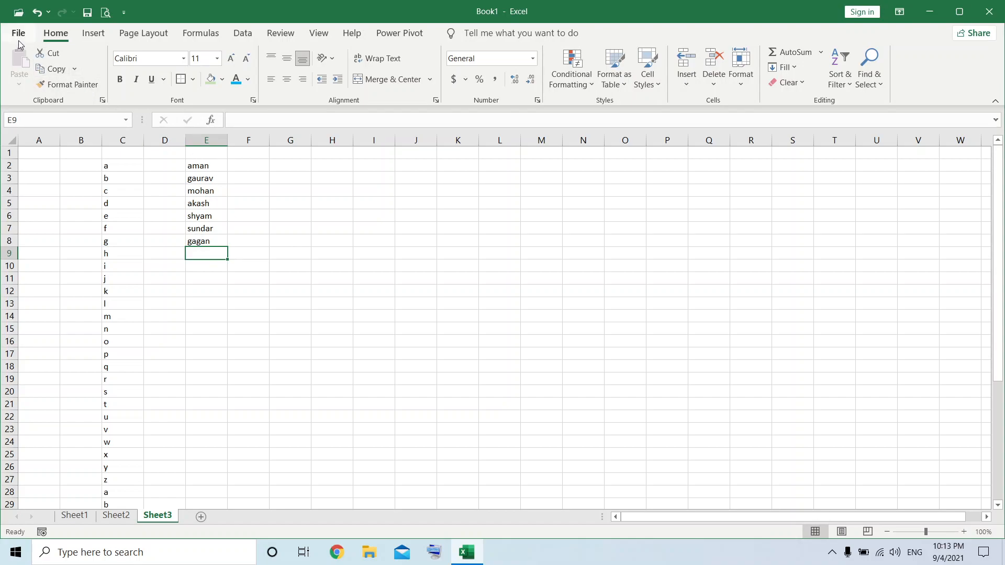
Import the names in E2:E8 as a new custom list through the advanced Excel options.
drag(202, 167, 203, 247)
click(203, 245)
drag(200, 166, 213, 243)
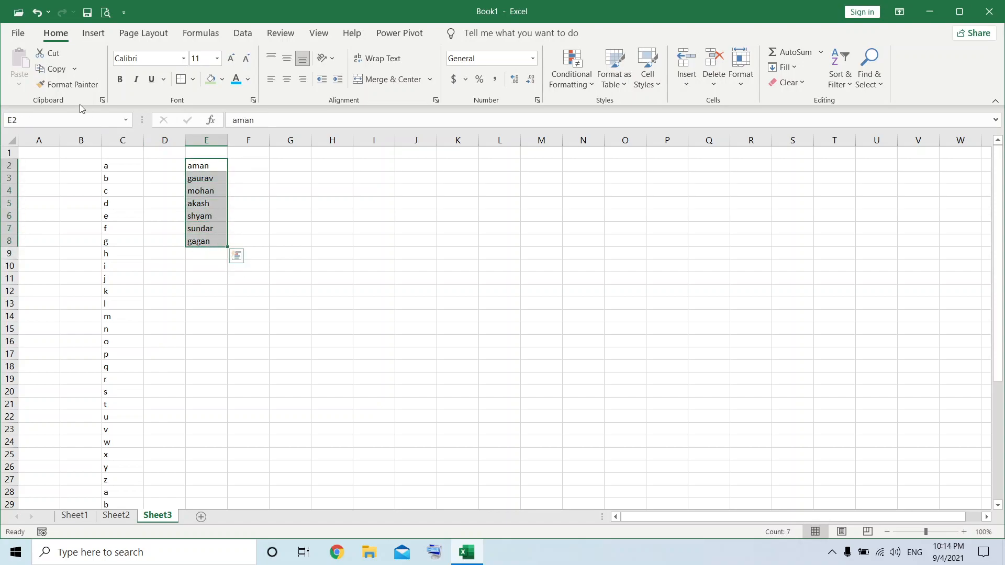
click(18, 33)
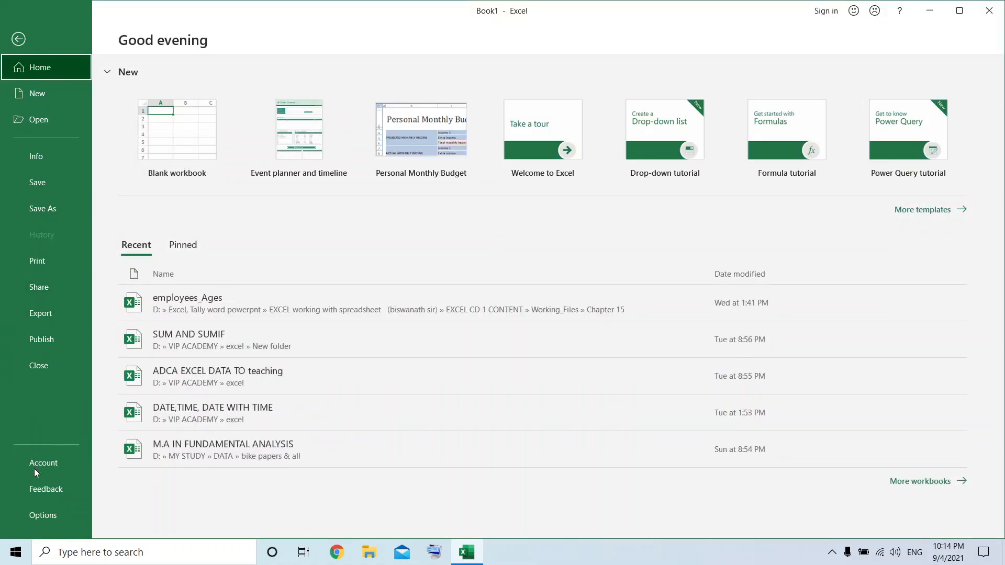
click(41, 514)
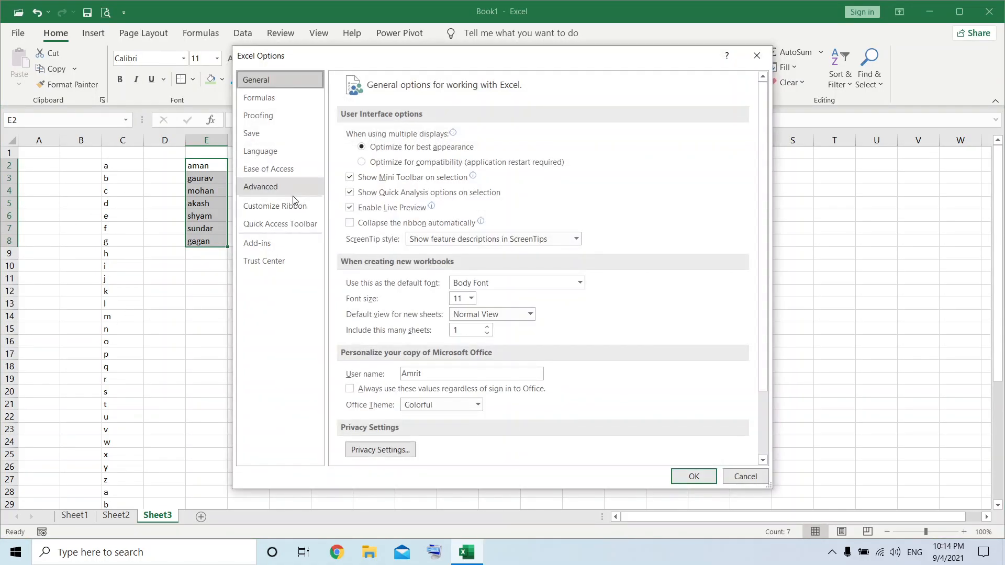
click(290, 190)
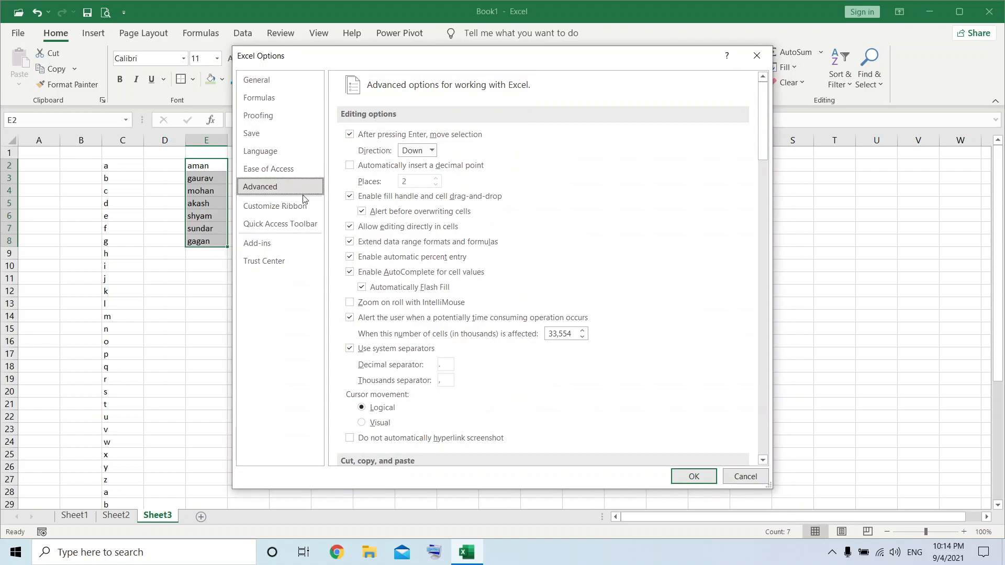
scroll(524, 301, down, 10)
scroll(690, 359, down, 15)
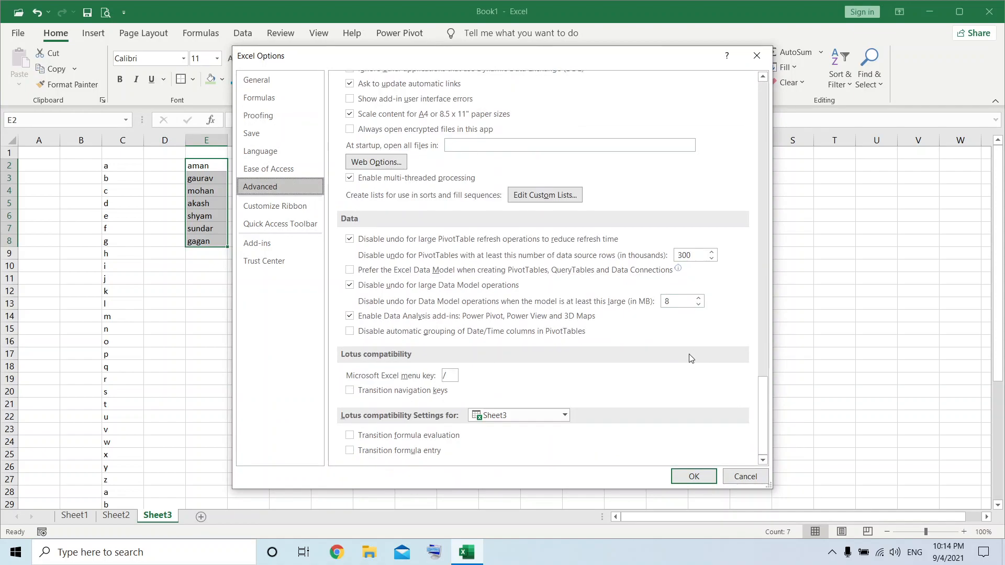
click(563, 196)
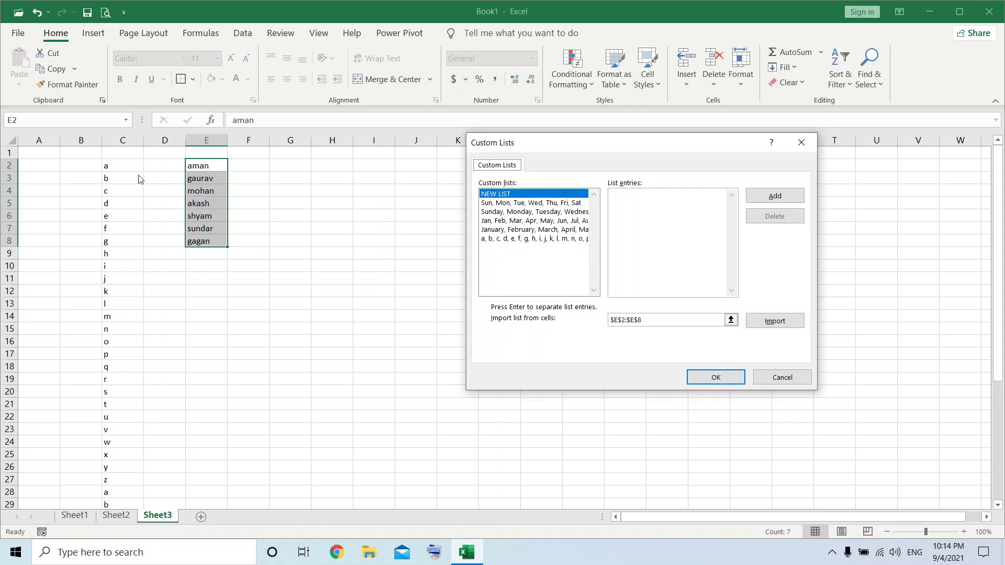
click(771, 323)
click(709, 377)
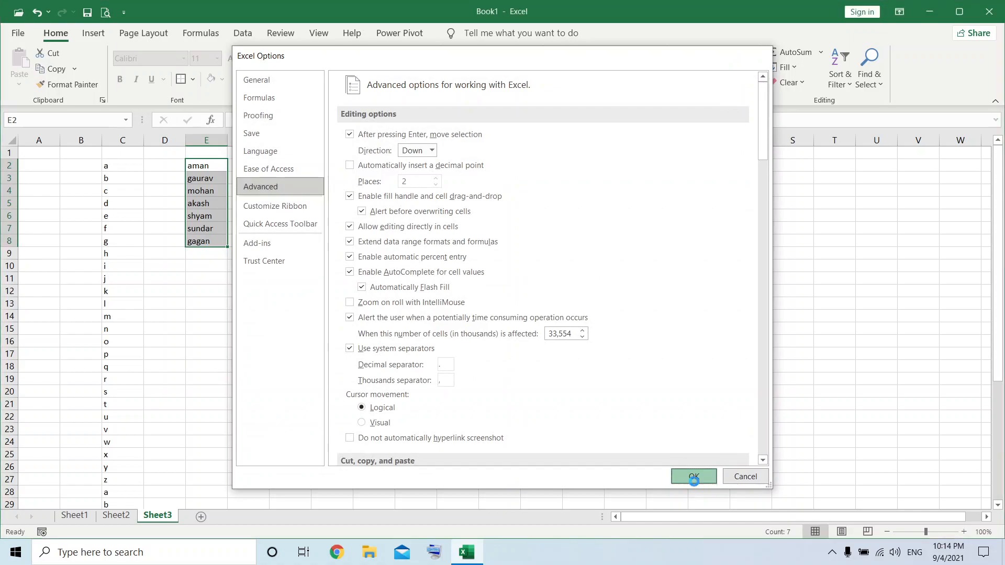
click(694, 478)
Enter the custom list's first name in cell I6 and autofill it down to I22.
click(291, 241)
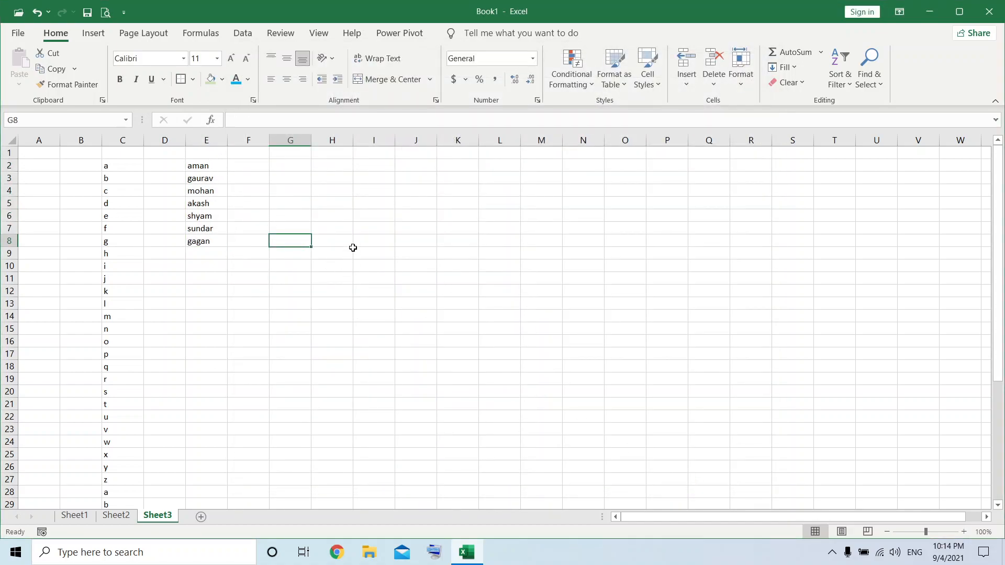
click(364, 213)
text(aman)
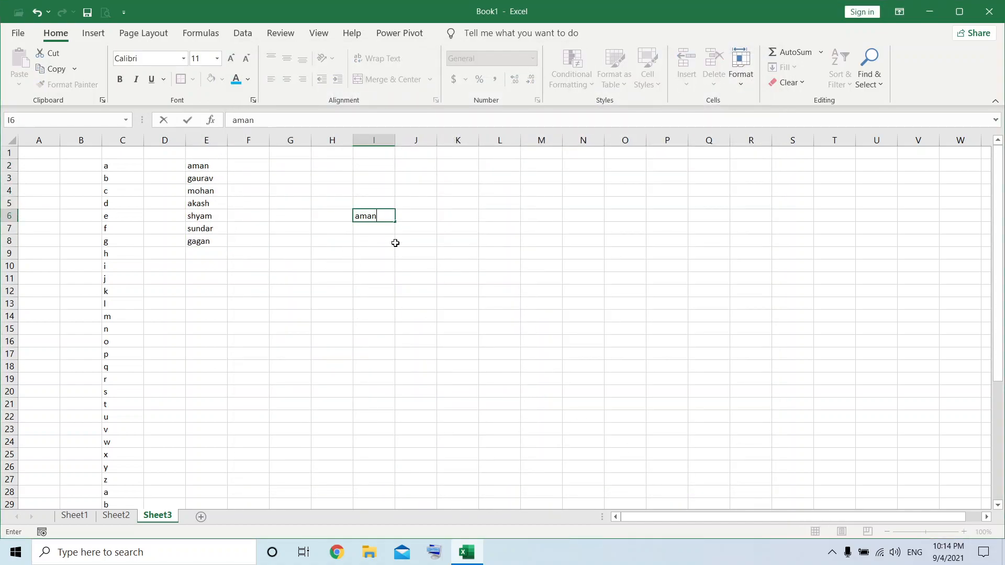
key(Return)
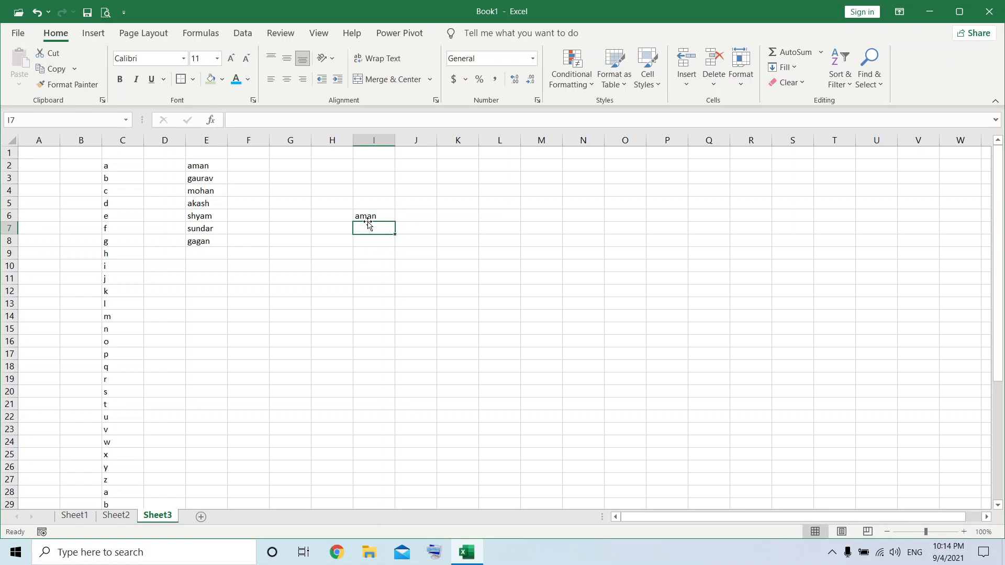
click(390, 220)
drag(394, 222, 397, 423)
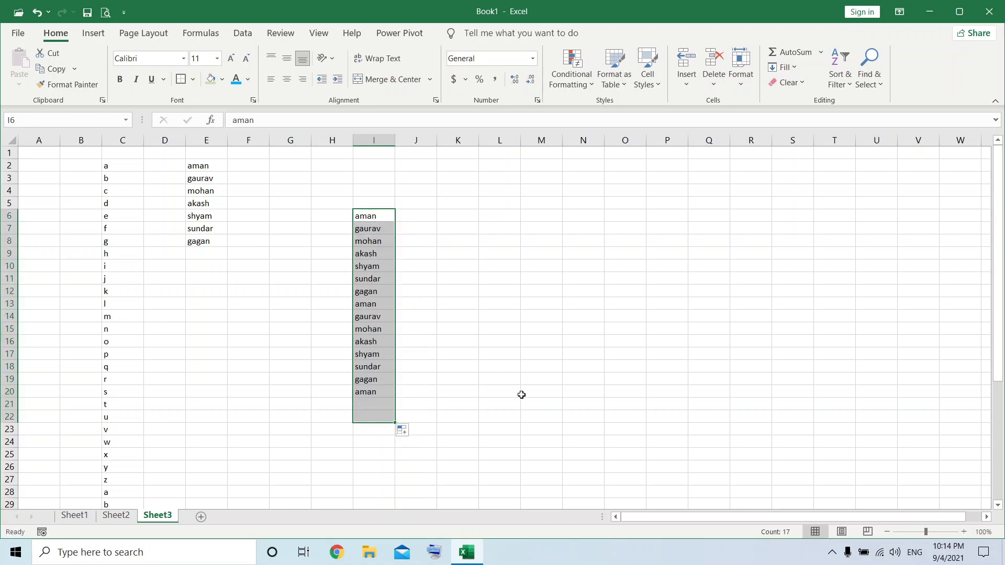
click(455, 454)
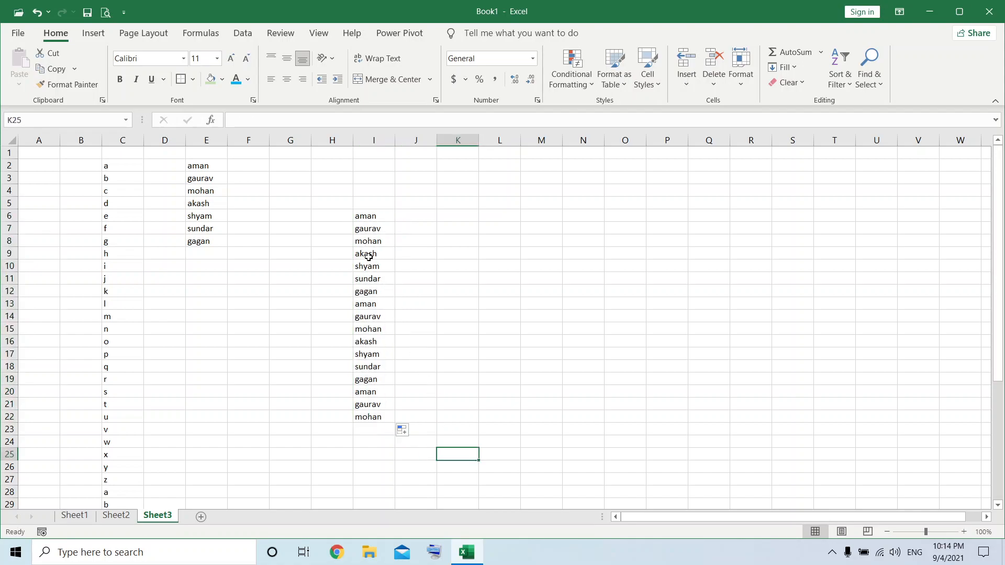
Enter the custom list's fourth name in cell M11 and autofill it down to M21.
click(546, 283)
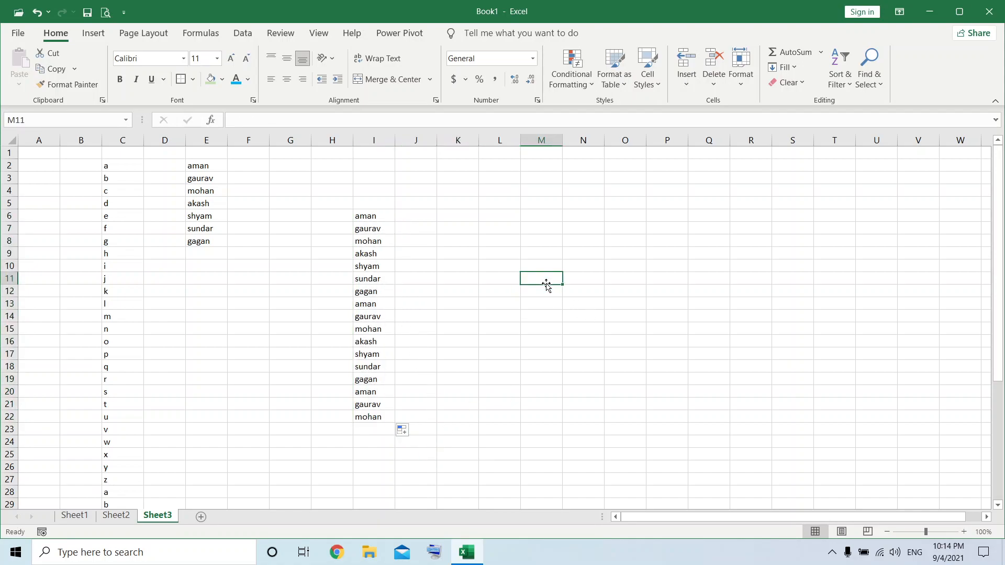
text(akash)
key(Return)
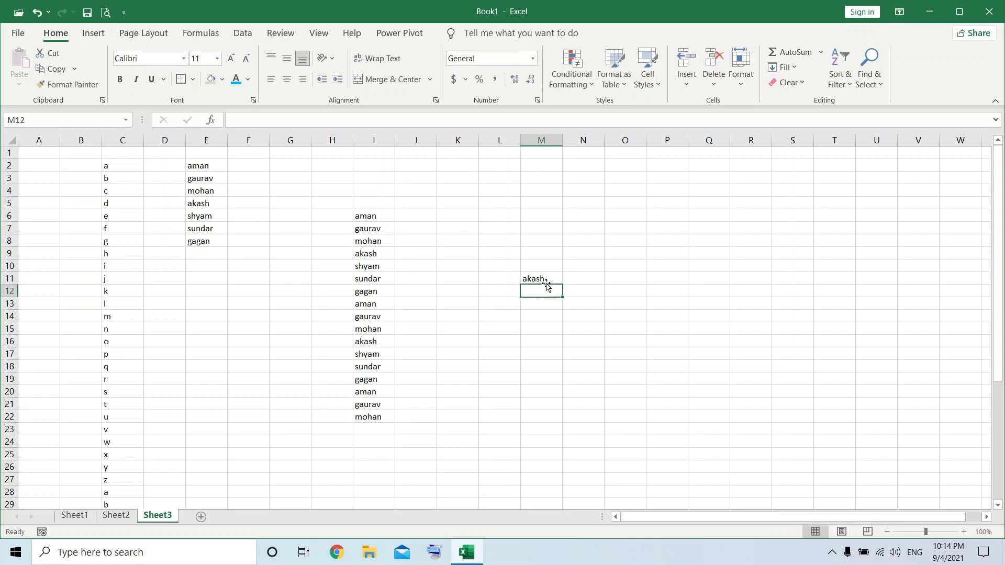
click(542, 275)
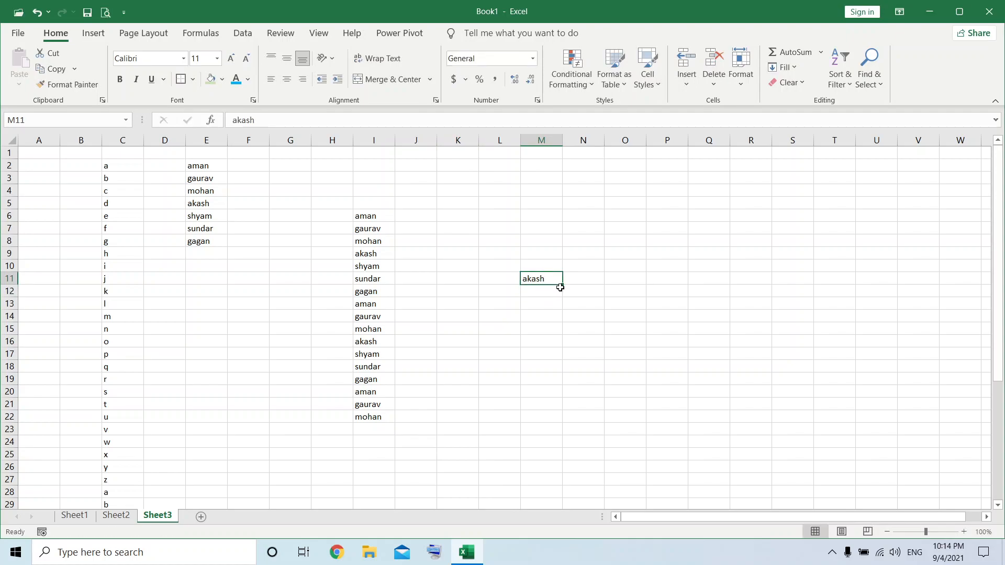
drag(562, 284, 564, 406)
click(625, 404)
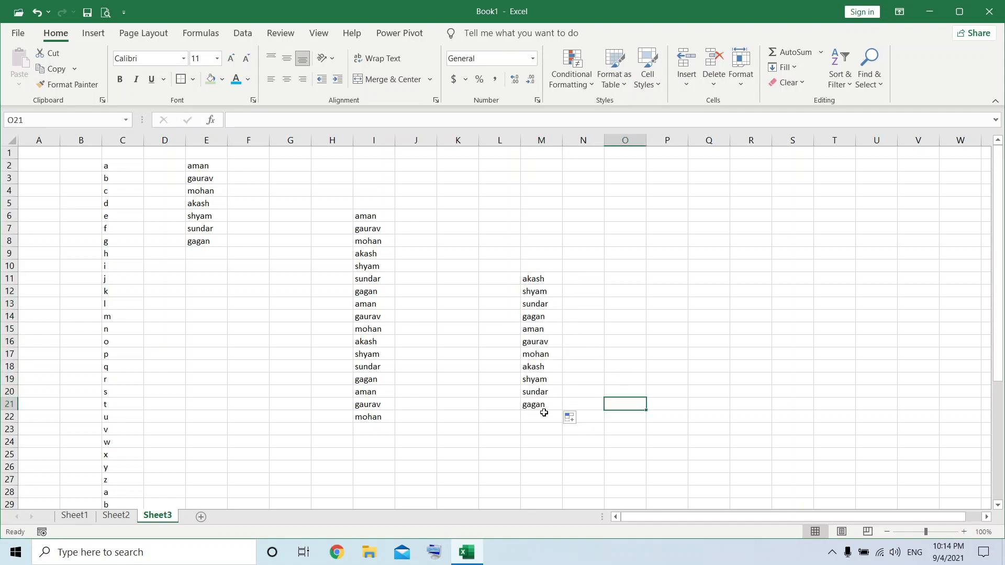
Autofill the name in cell M11 upward to cell M4.
click(531, 280)
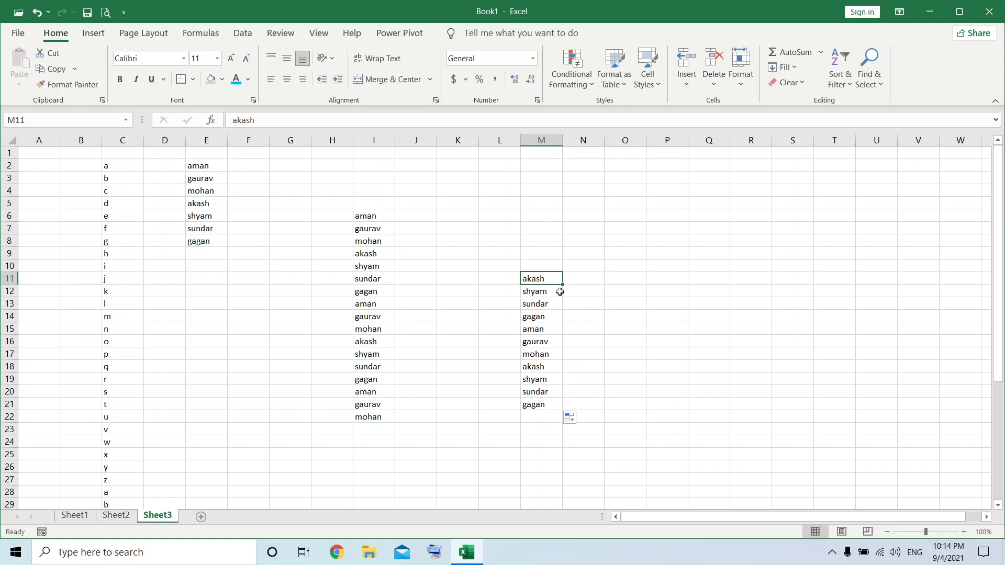
drag(563, 284, 560, 189)
click(665, 378)
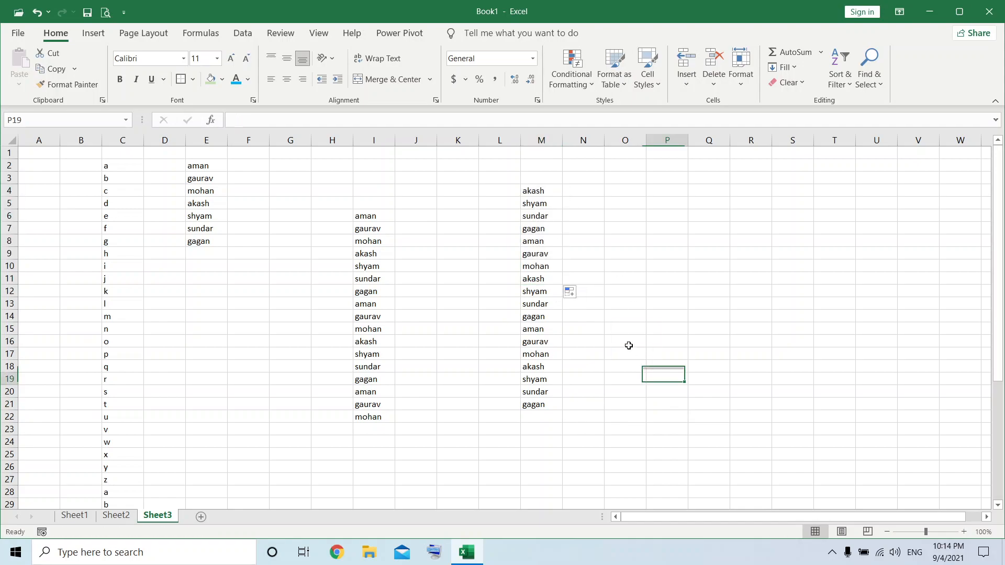
click(539, 278)
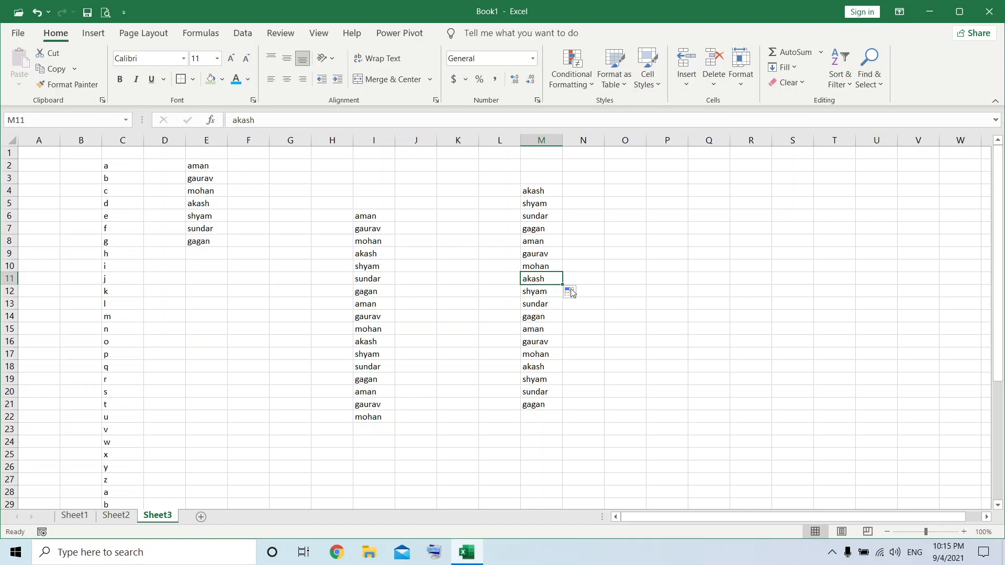
click(768, 351)
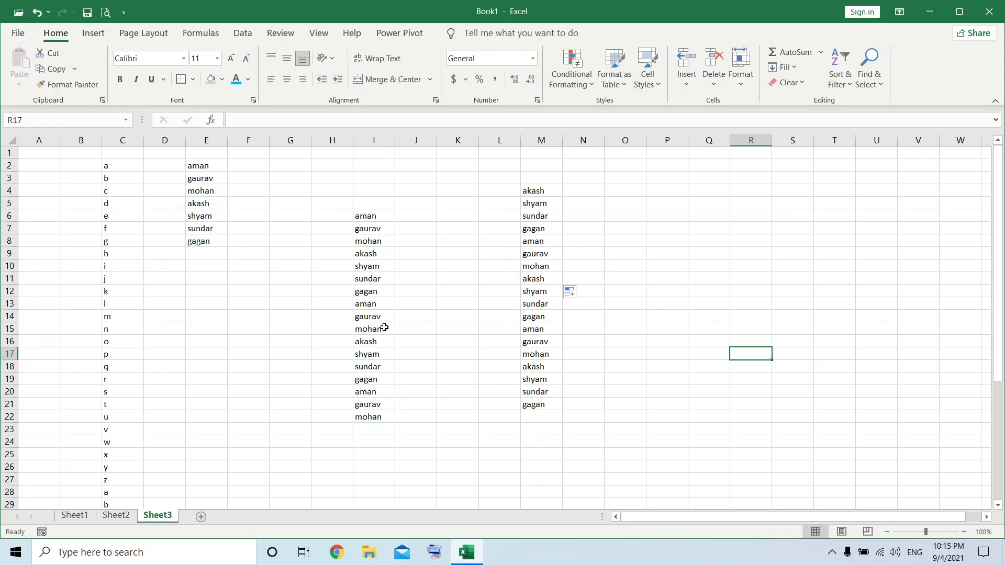
Clear everything from the range B2:N28.
drag(99, 162, 581, 494)
click(787, 82)
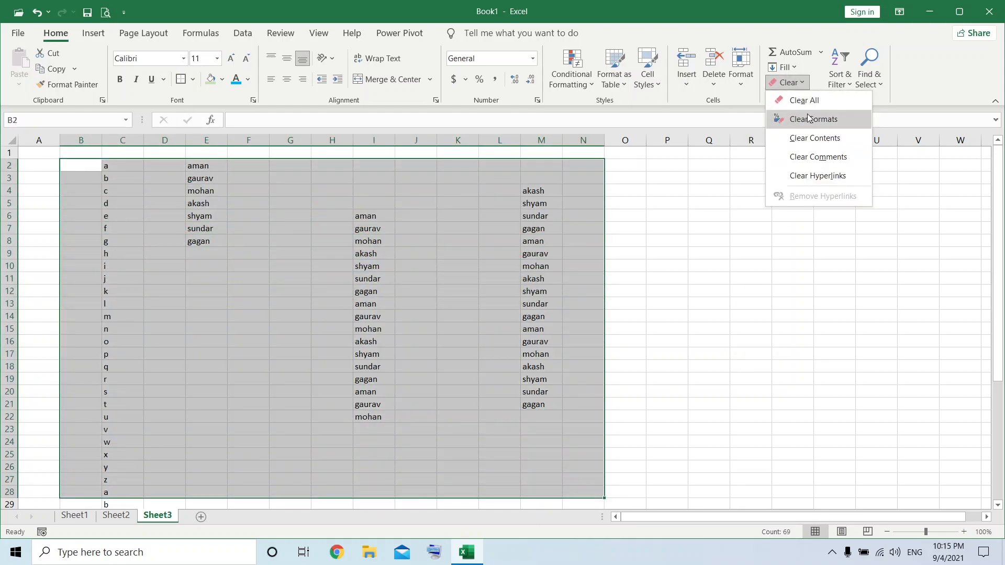
click(790, 100)
click(751, 317)
Clear everything from B27:C42 to remove the remaining letters in column C.
scroll(456, 343, down, 8)
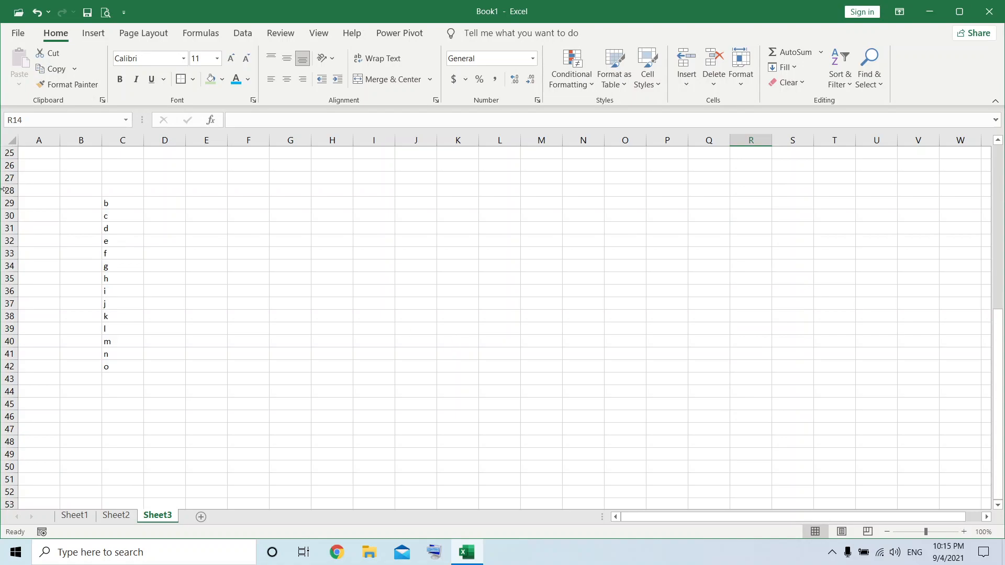
drag(79, 178, 124, 366)
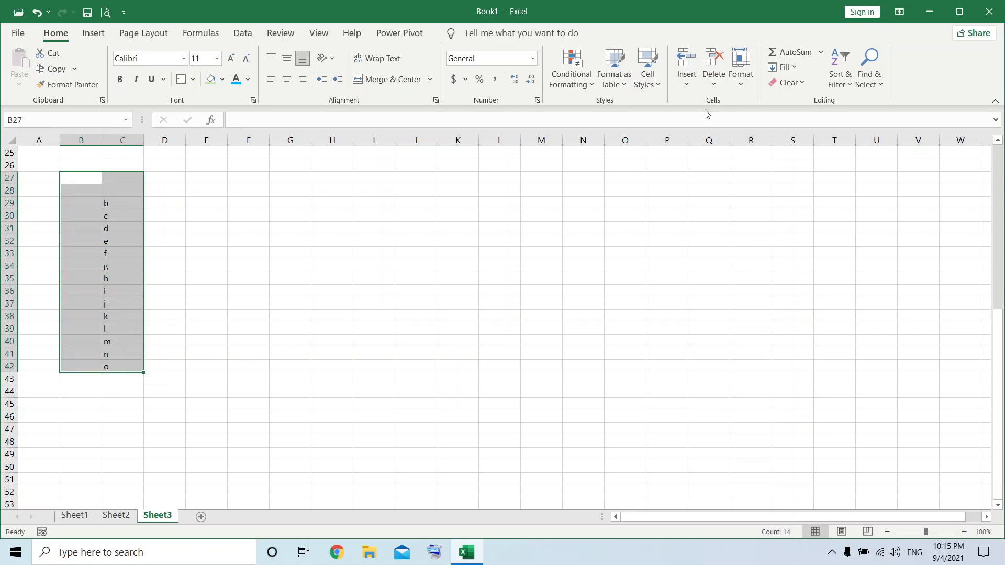
click(787, 82)
click(790, 100)
click(326, 240)
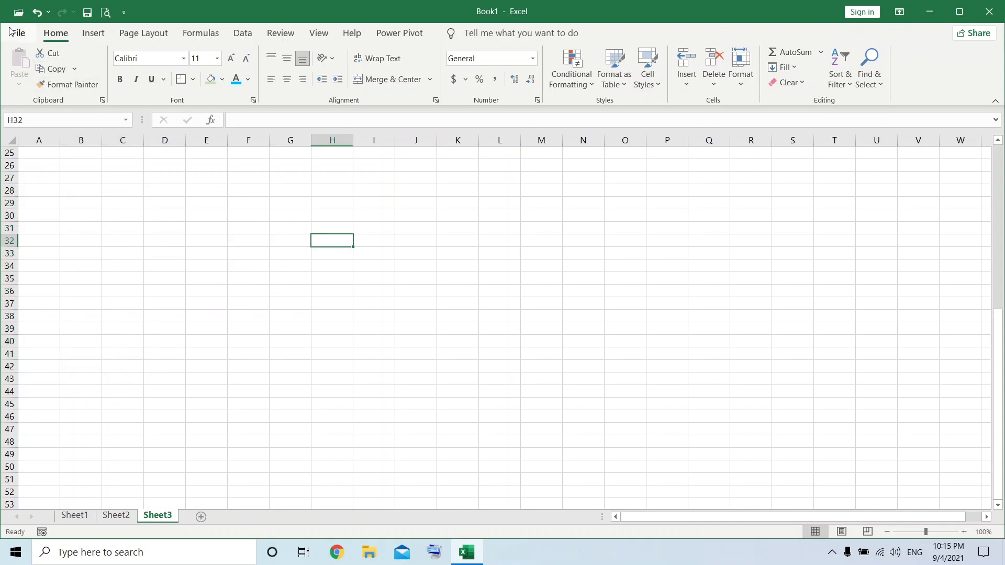
Create a new custom list of nine uppercase first names through the advanced custom list settings and save it.
click(12, 33)
click(50, 517)
click(276, 188)
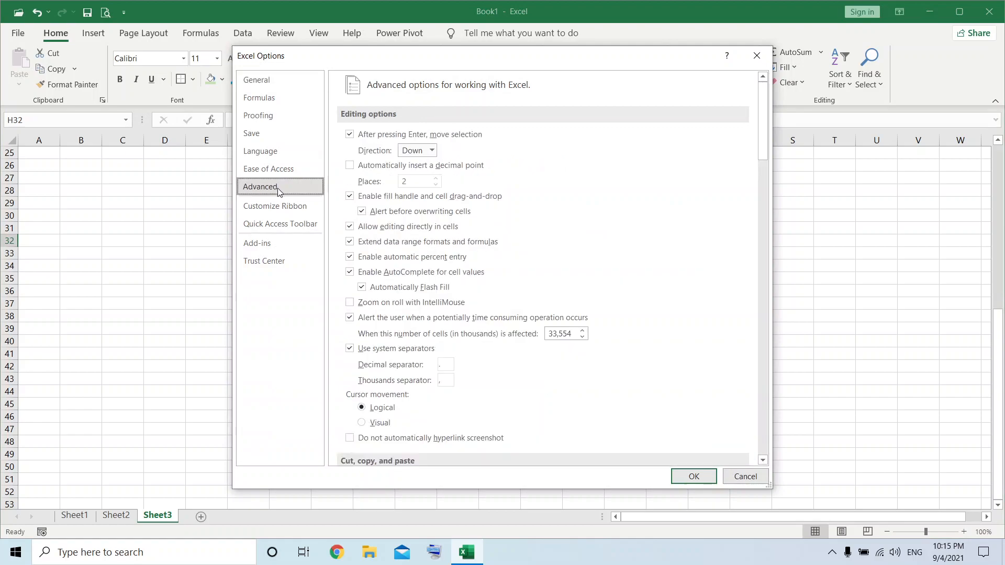
scroll(448, 333, down, 15)
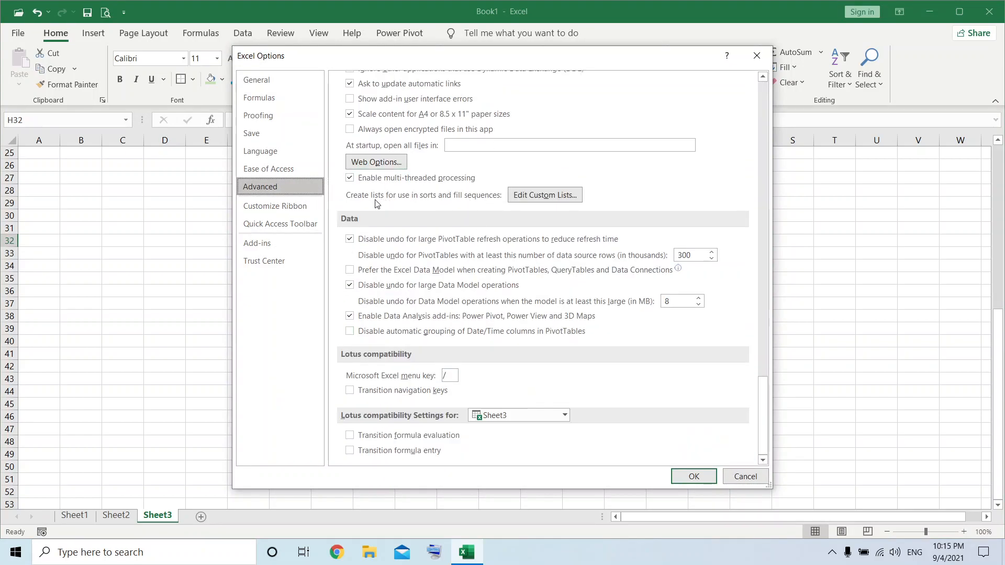
click(540, 201)
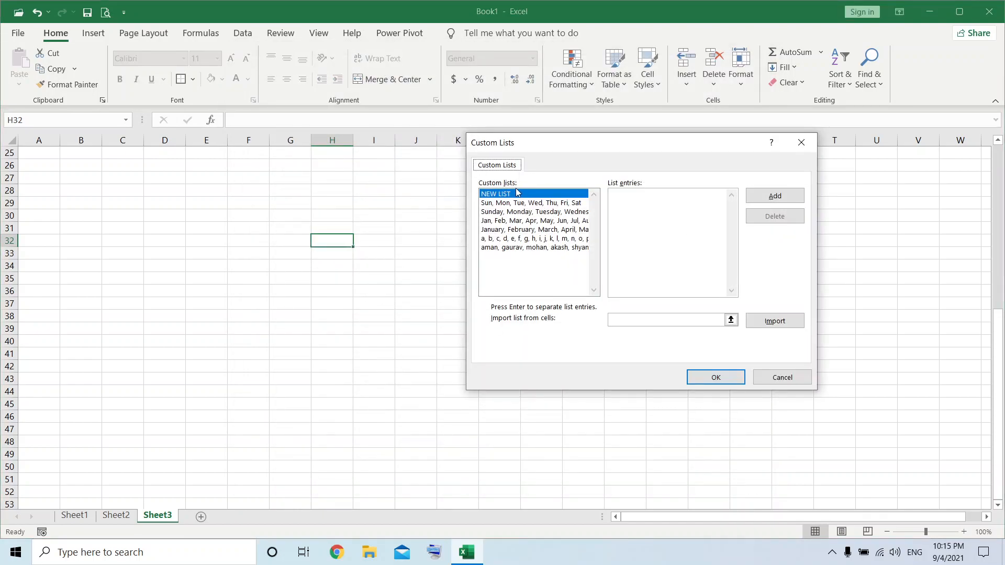
click(634, 195)
text(AHA)
text(MAN)
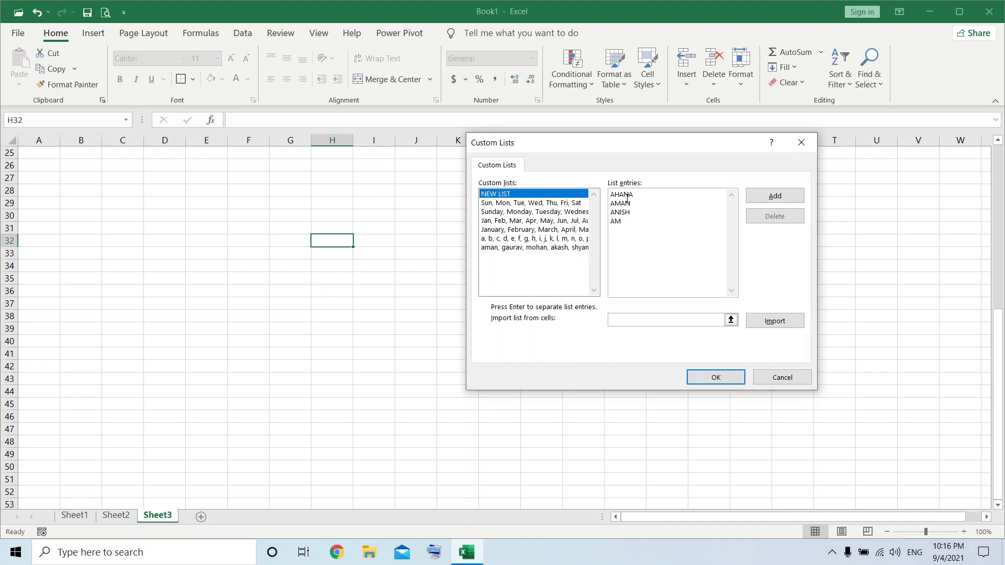
text(HA ASHIMA)
key(Return)
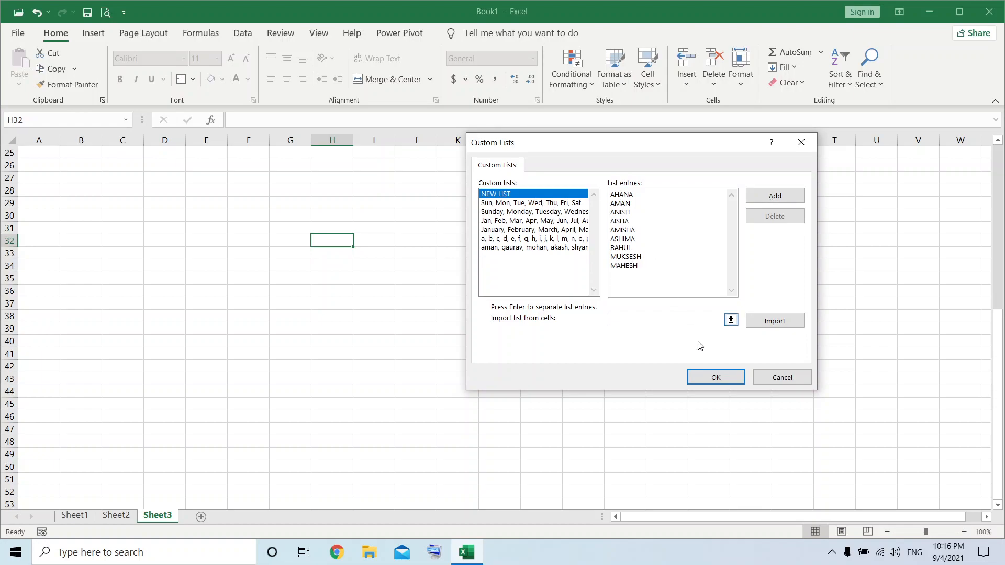
click(715, 377)
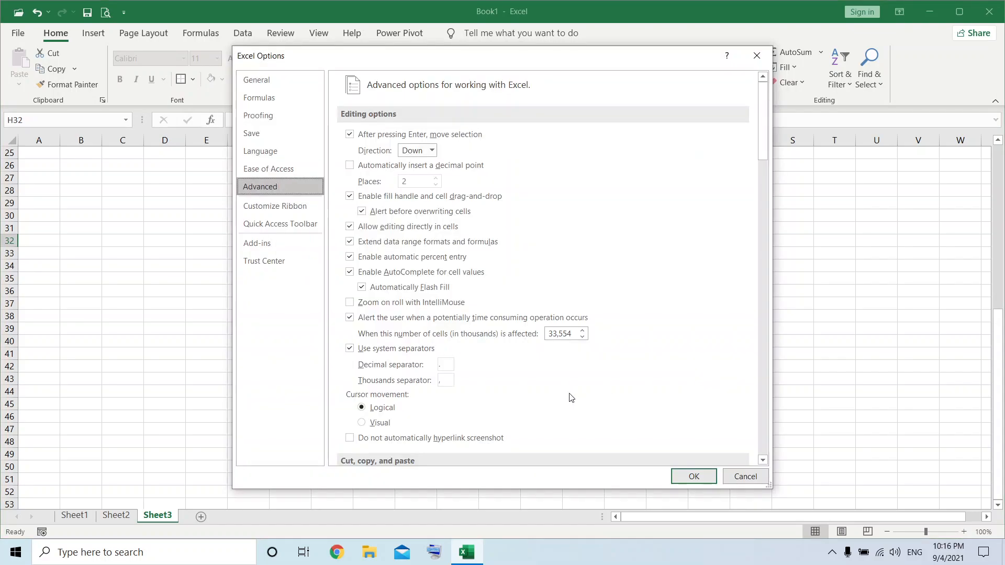
click(686, 478)
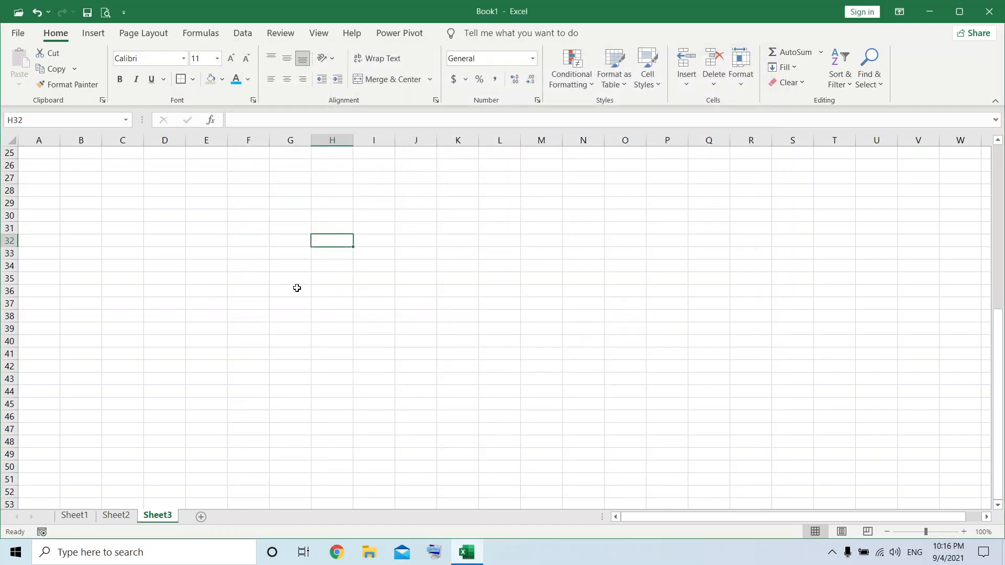
Enter the new custom list's first name in cell D28 and autofill it down to D49.
click(164, 194)
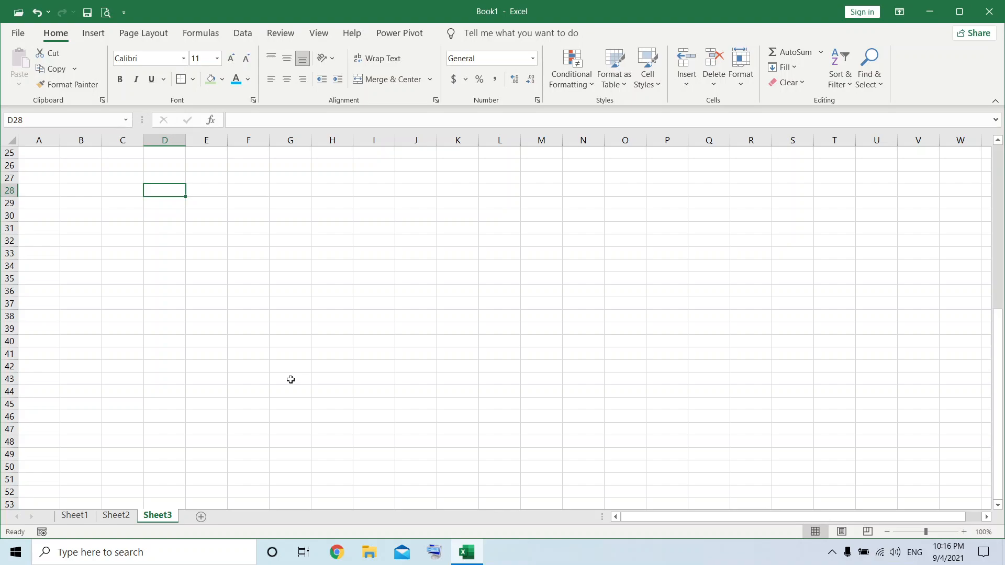
text(AHANA)
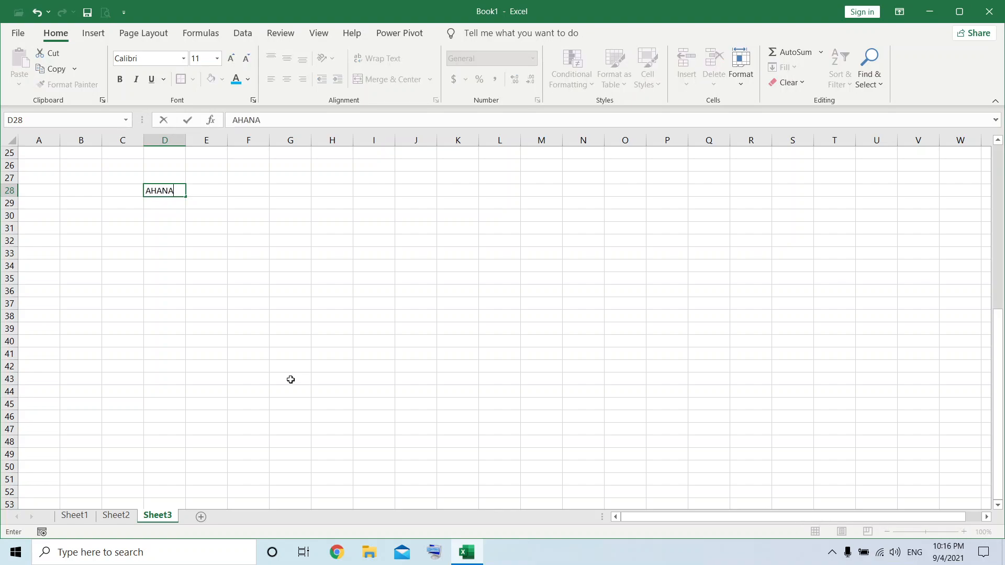
key(Return)
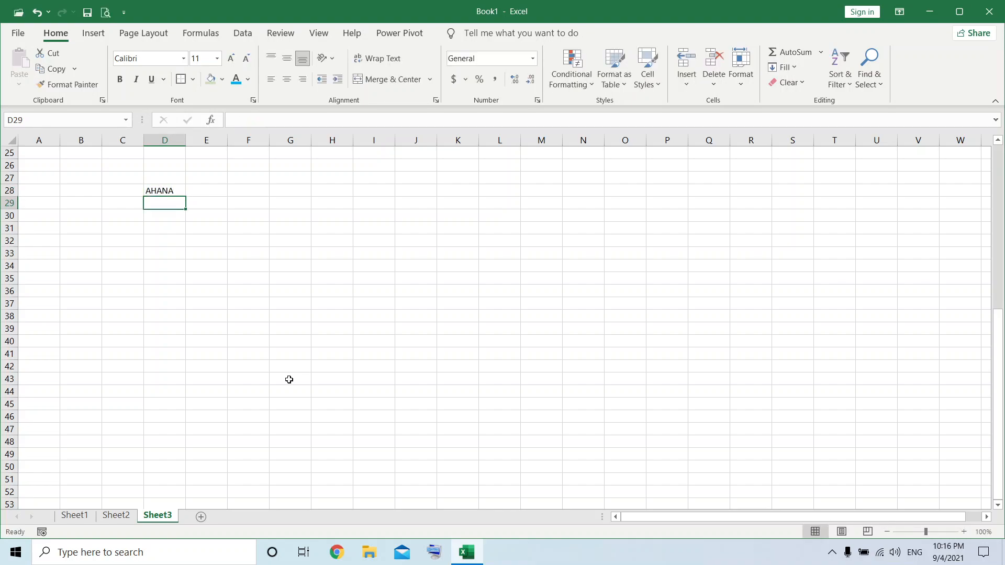
click(167, 190)
drag(186, 197, 190, 455)
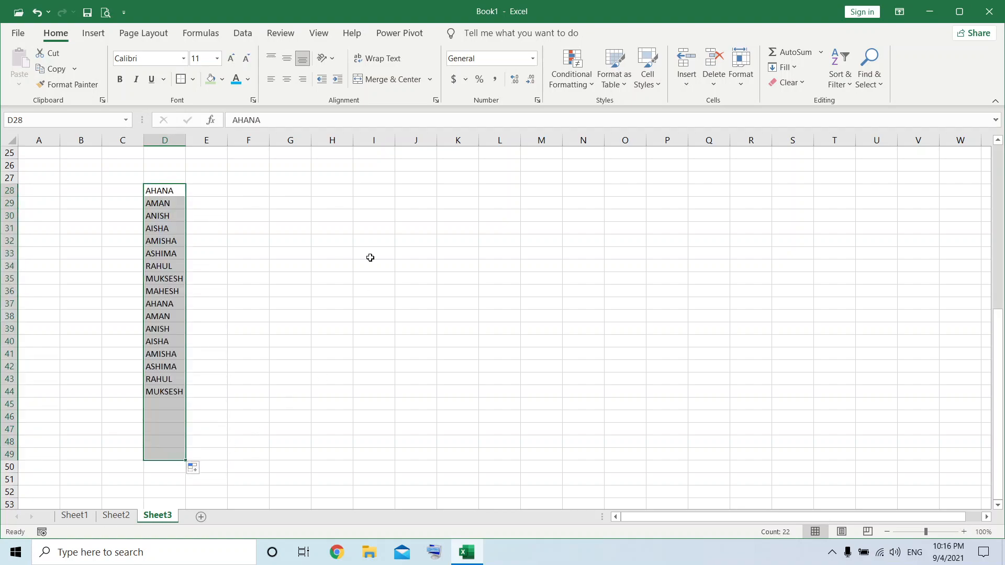
click(383, 291)
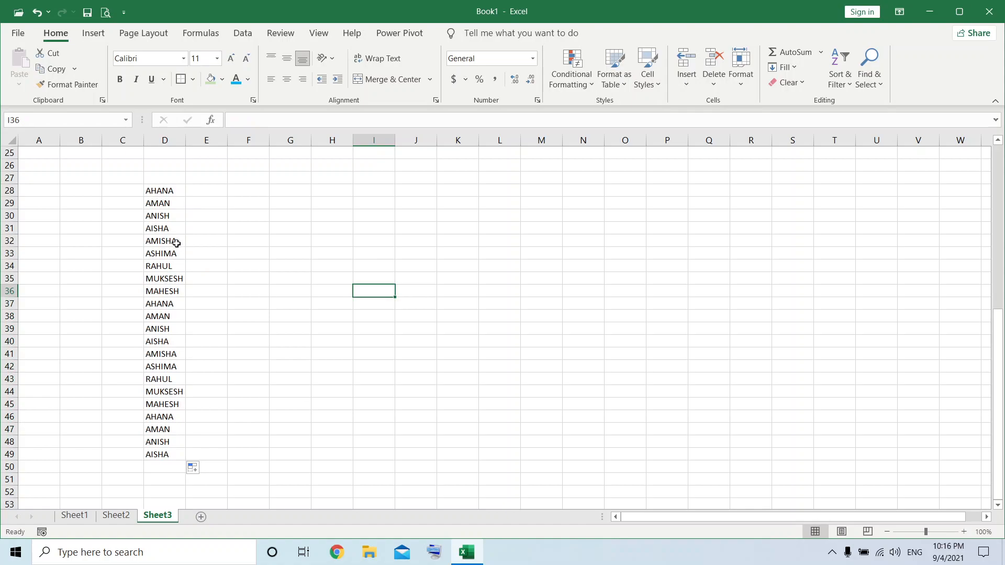
click(204, 319)
Enter the correctly spelled form of the list's eighth name in cell F36 and autofill it upward to F28.
click(264, 292)
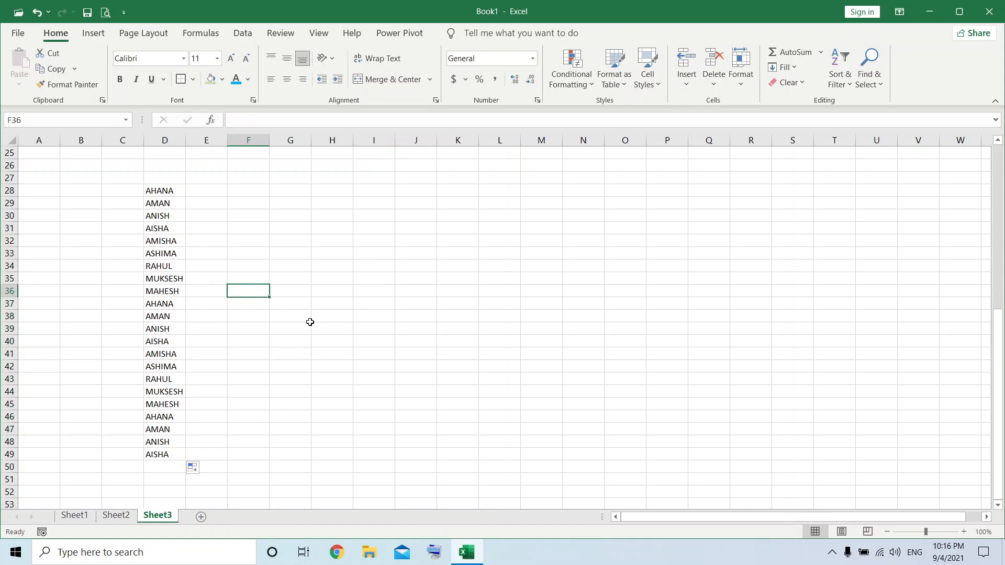
text(MUK)
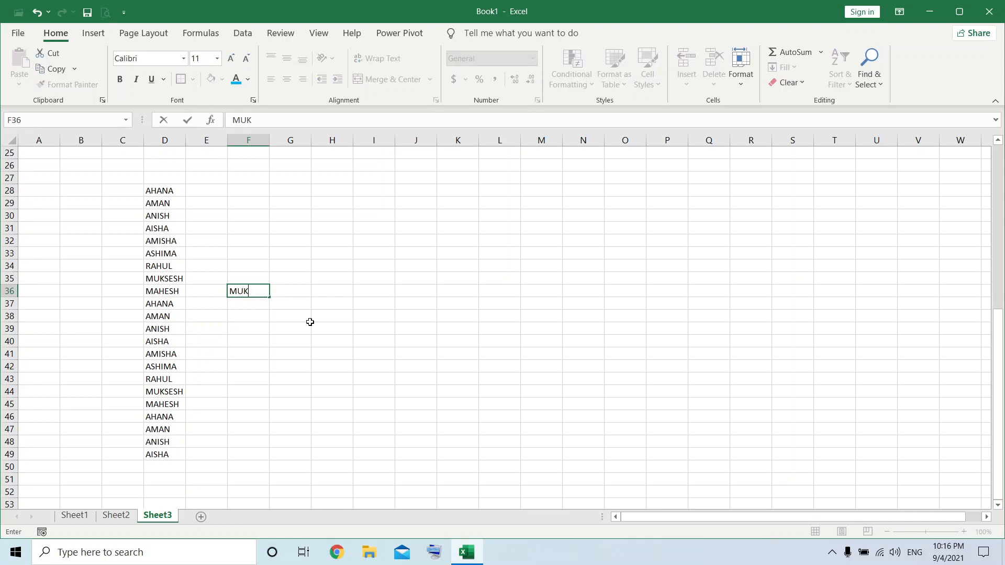
text(ESH)
key(Return)
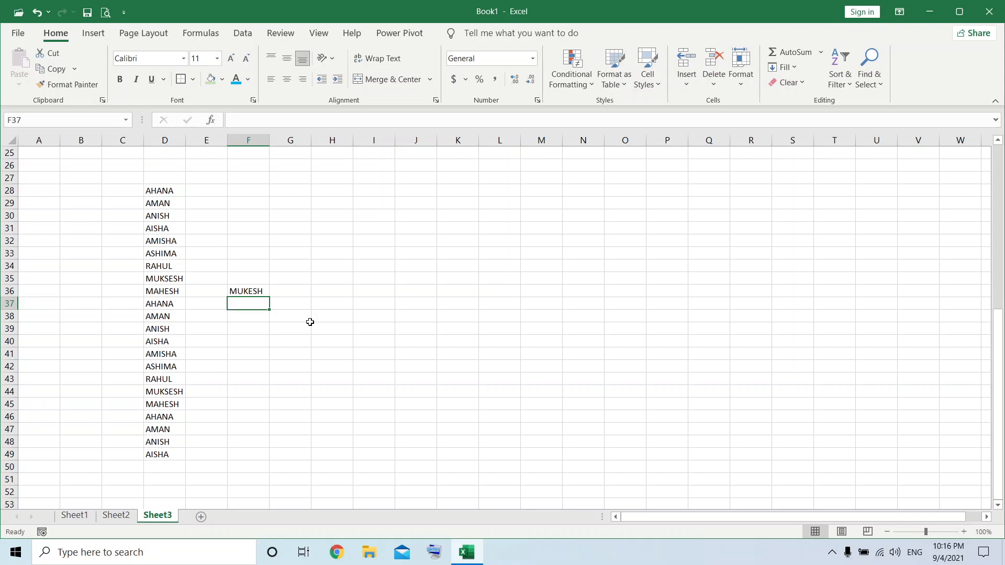
click(260, 292)
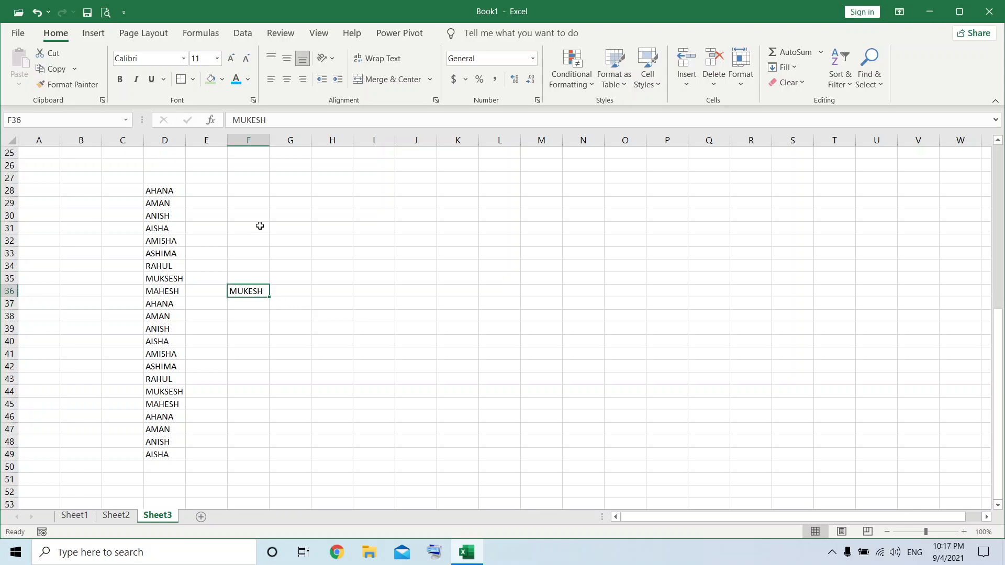
drag(269, 293, 265, 180)
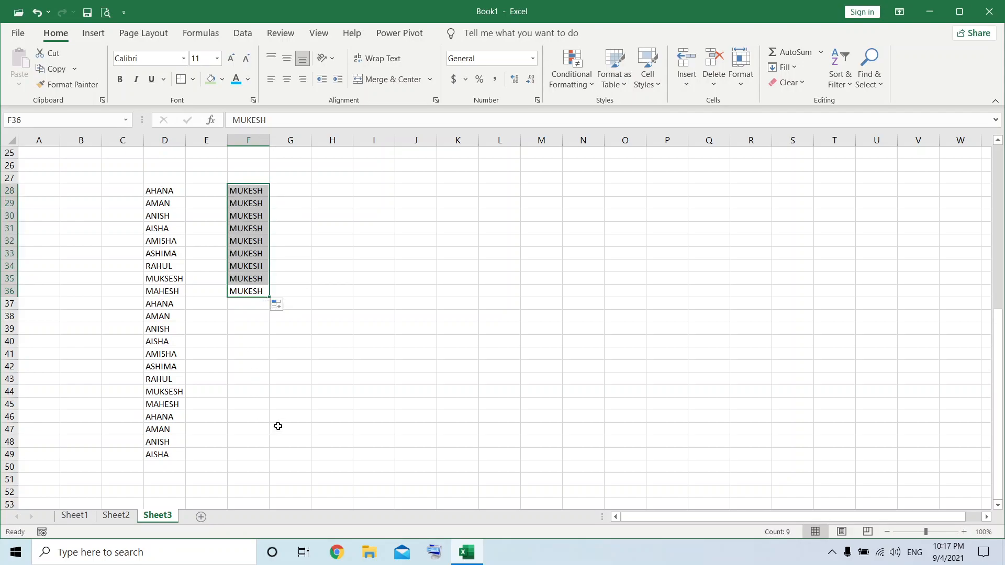
Inspect the fill options for column F and compare the name in cell F36 with the spellings in D35 and D36.
click(283, 307)
click(278, 307)
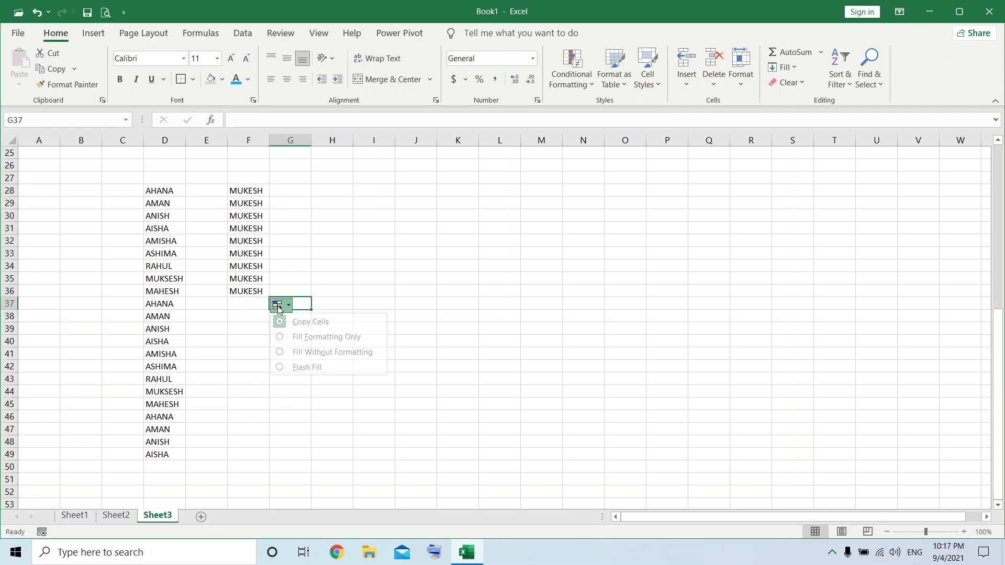
click(333, 432)
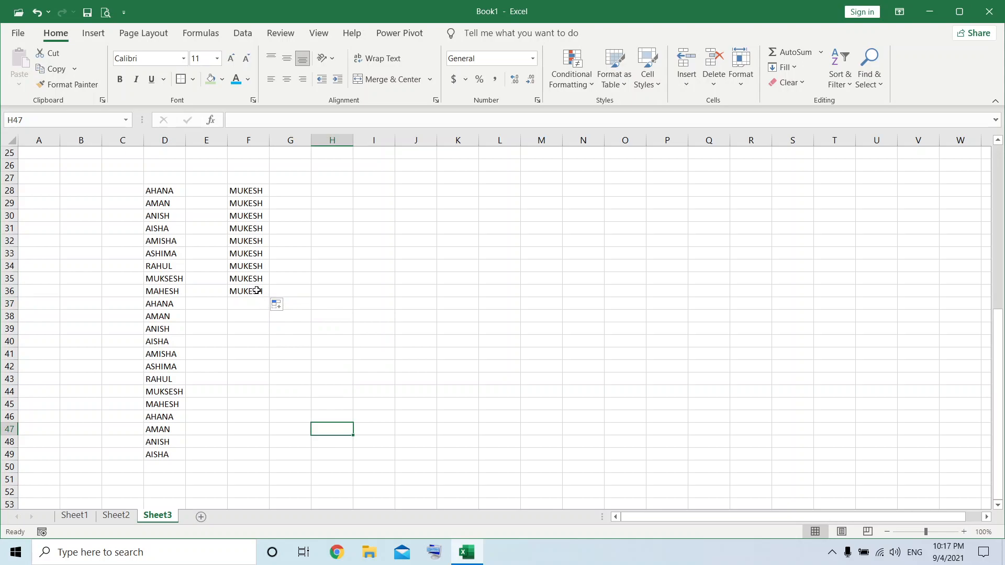
click(258, 291)
click(179, 291)
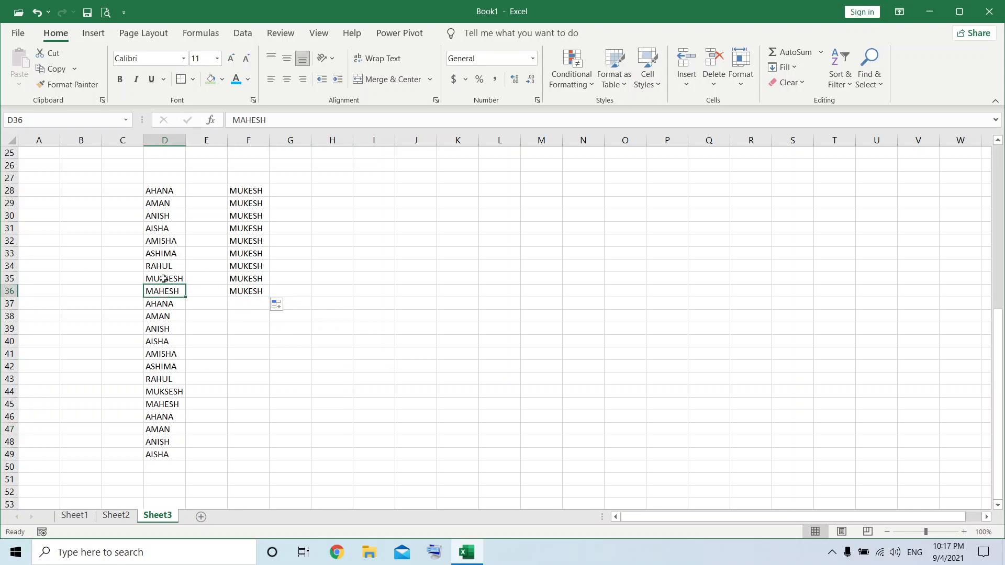
click(178, 280)
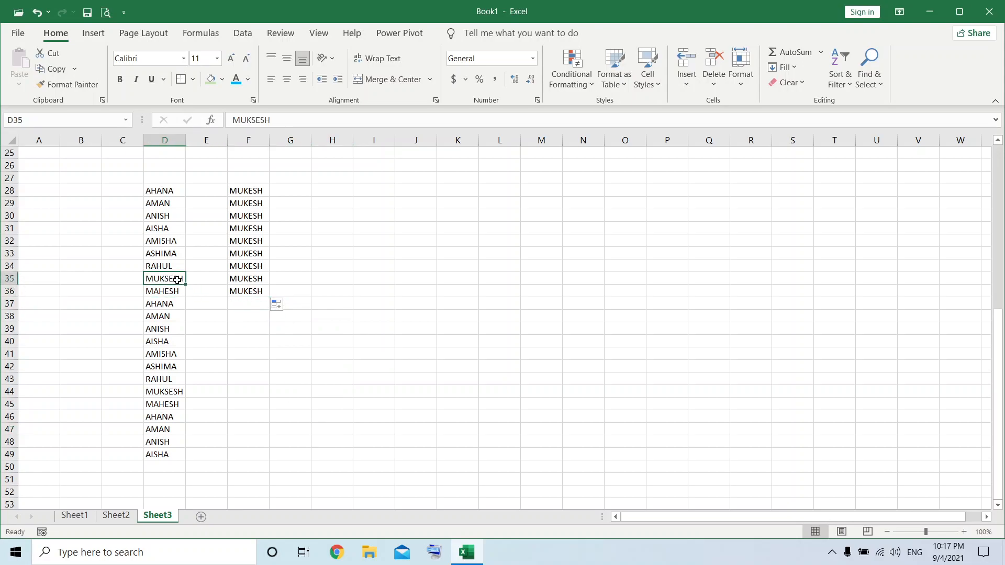
click(262, 291)
Correct the eighth entry of the uppercase names custom list by removing its extra S, and save the list.
click(18, 33)
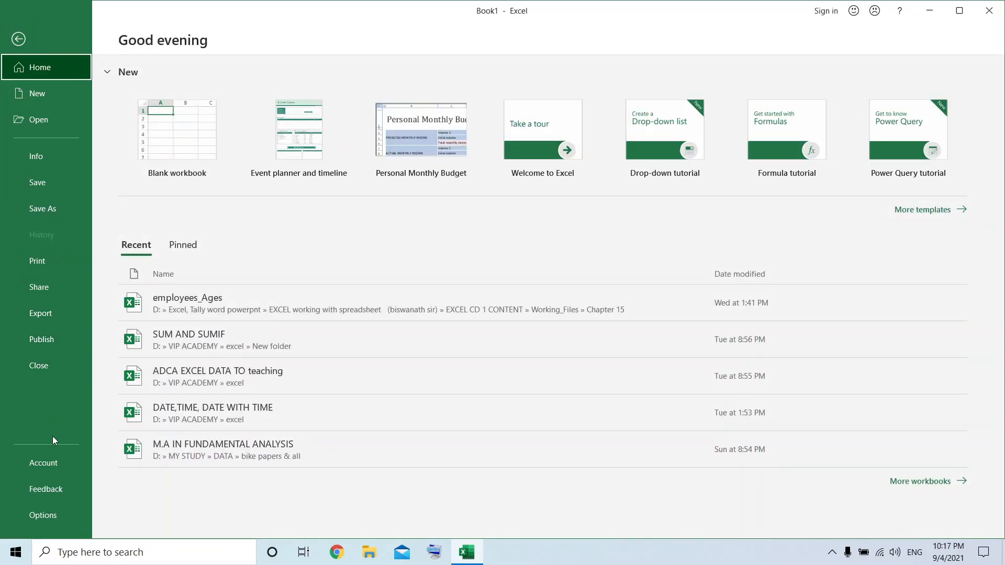
key(Escape)
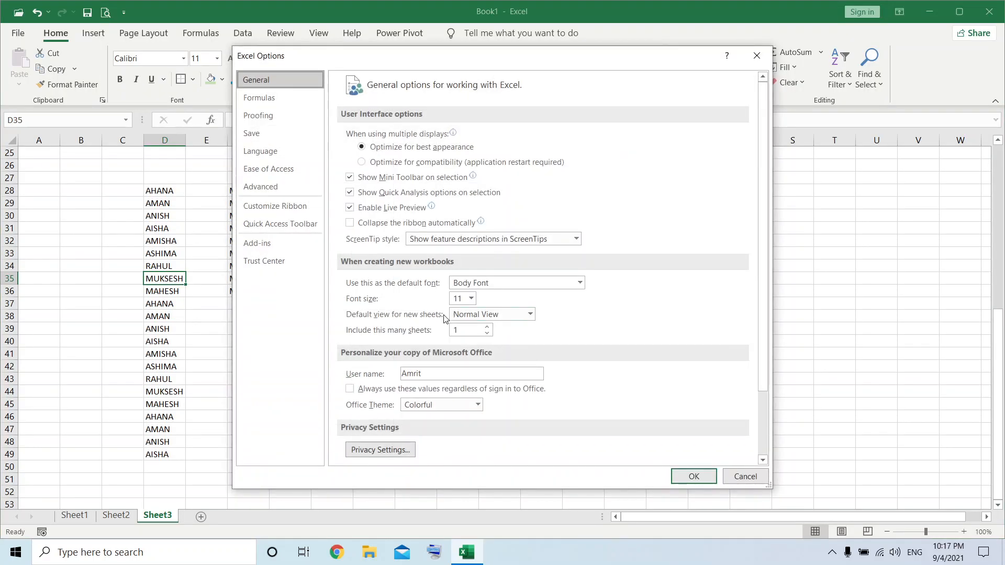
click(275, 184)
scroll(555, 376, down, 15)
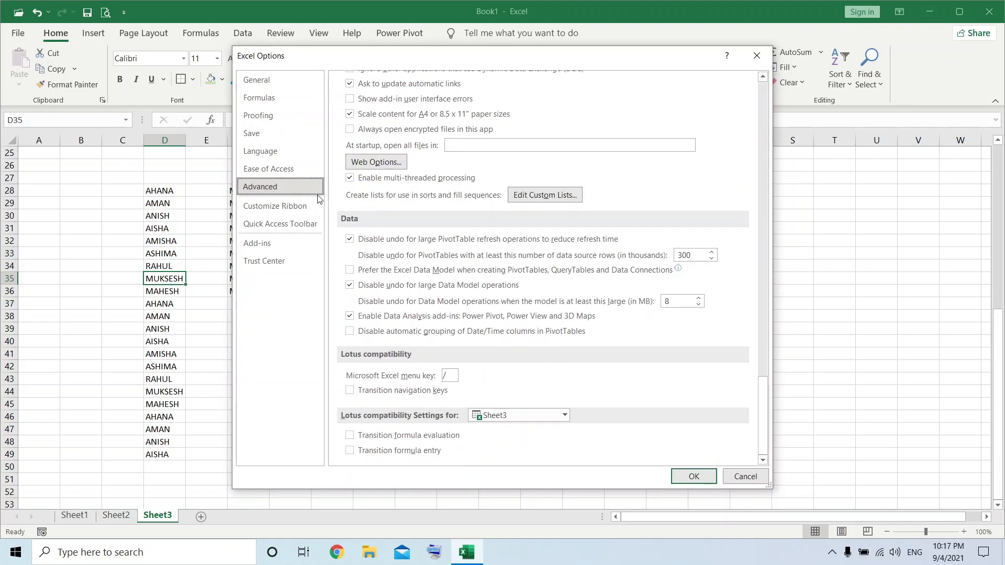
click(524, 195)
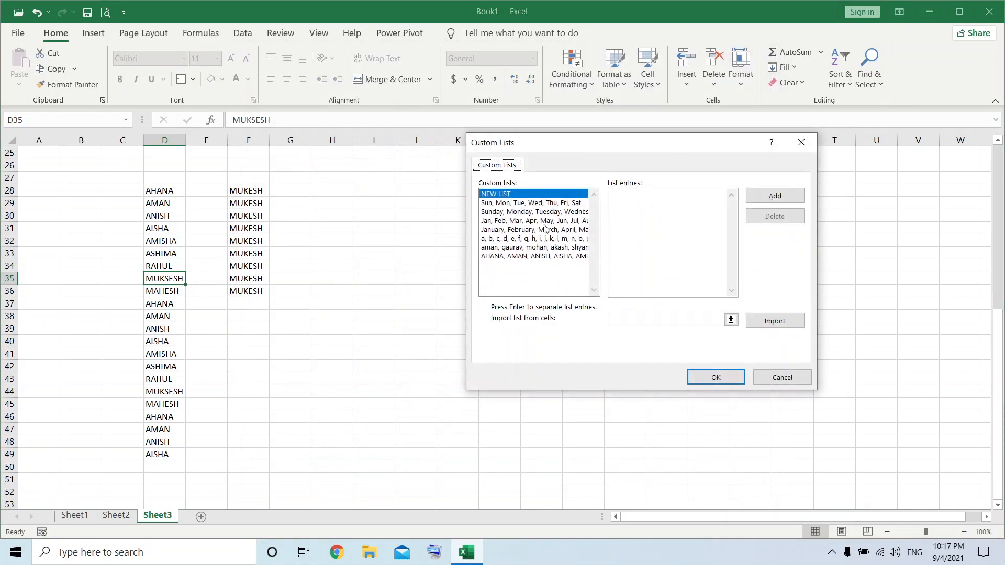
click(554, 258)
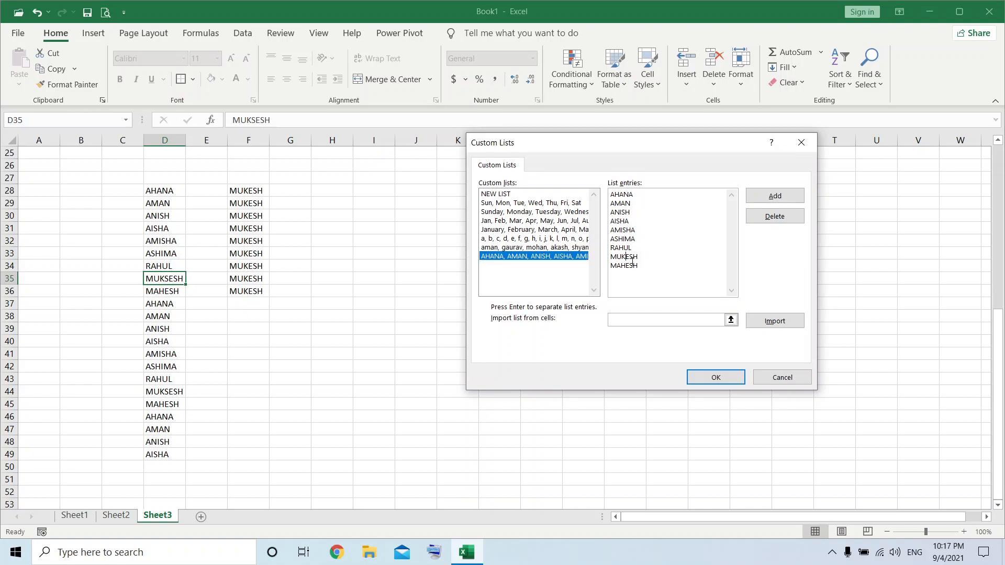
click(710, 377)
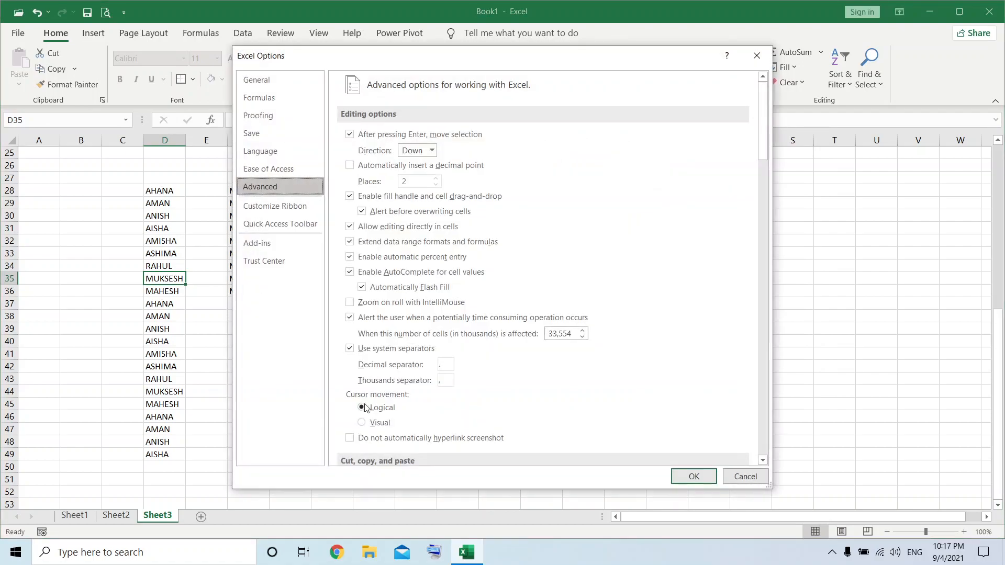
click(697, 477)
Clear everything from the range F28:F37.
click(245, 292)
click(278, 304)
click(433, 292)
drag(243, 187, 262, 300)
click(788, 82)
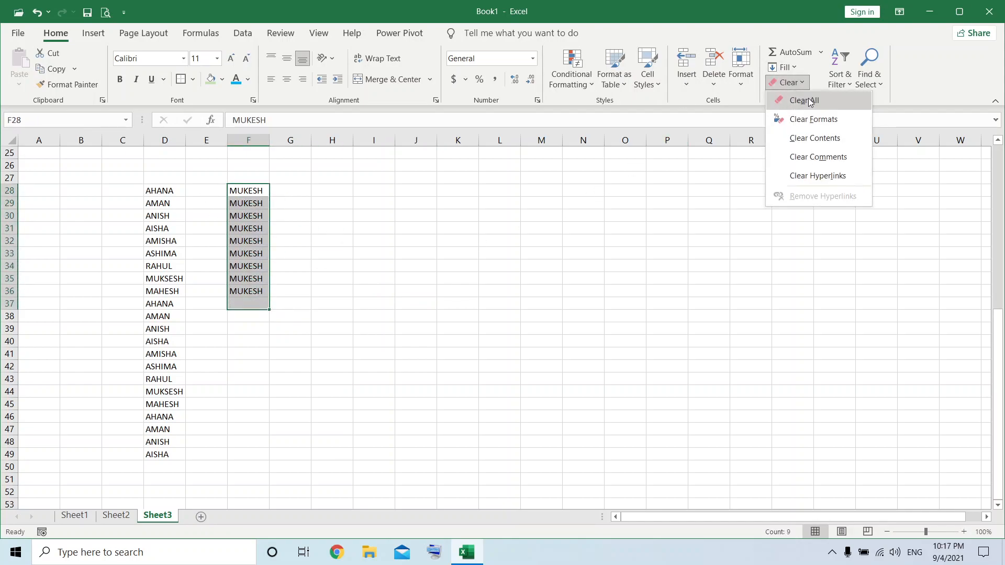
click(800, 99)
click(500, 278)
Enter the corrected eighth name of the custom list in cell G35 and autofill it down to G47.
click(298, 278)
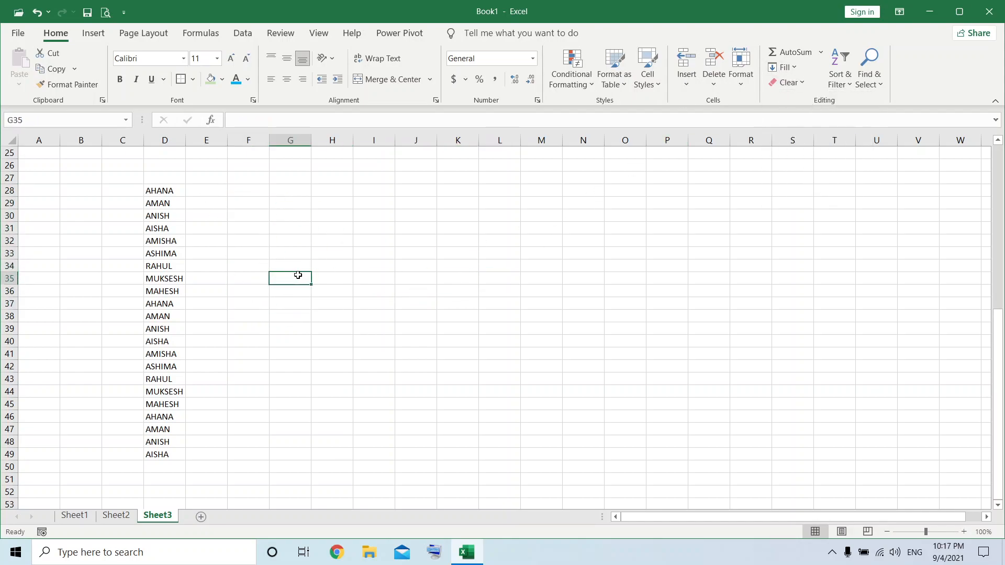
text(MUKESH)
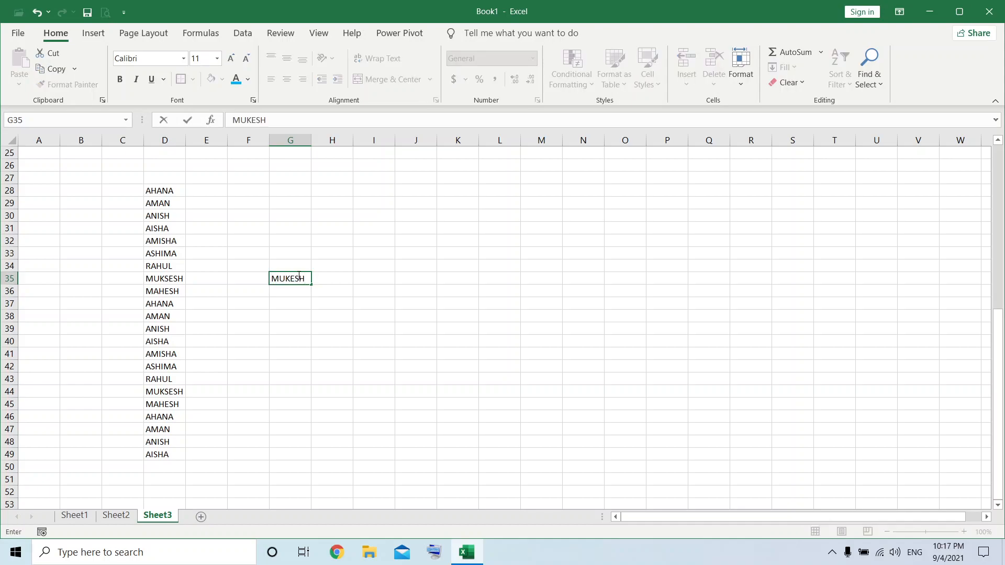
key(Return)
click(298, 275)
drag(311, 283, 309, 429)
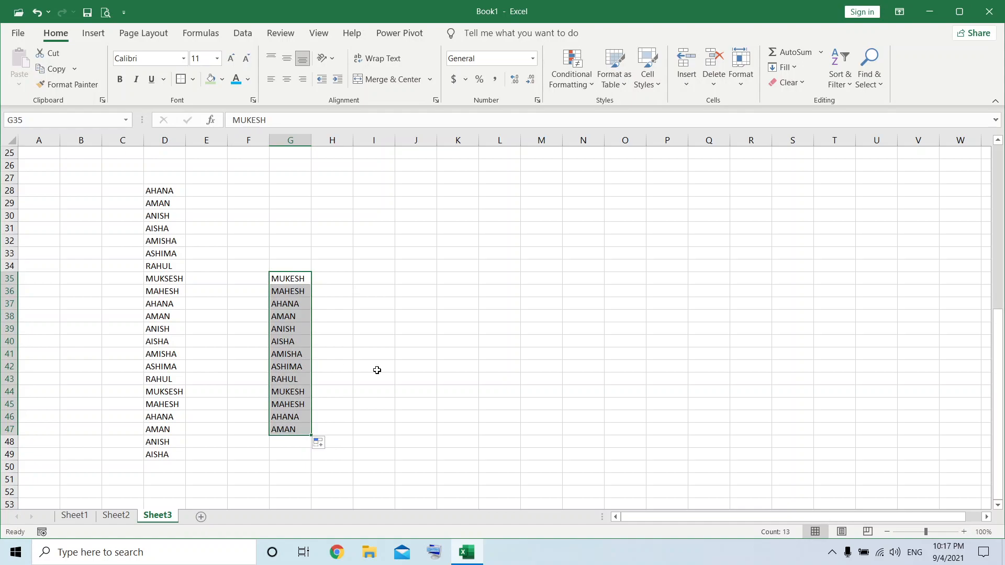
Autofill the name in cell G35 upward to G28.
click(167, 295)
click(169, 280)
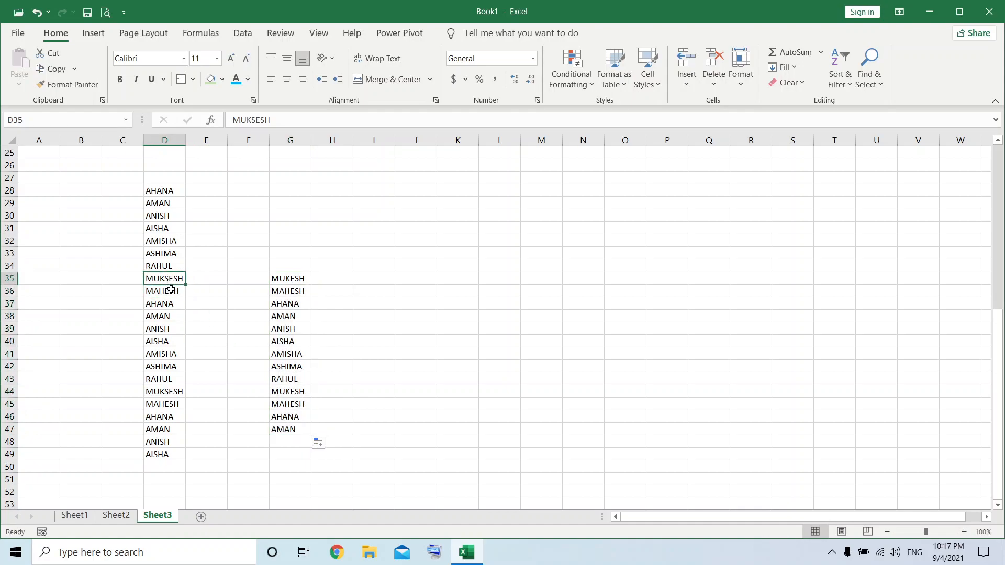
click(301, 276)
drag(311, 284, 303, 186)
click(370, 276)
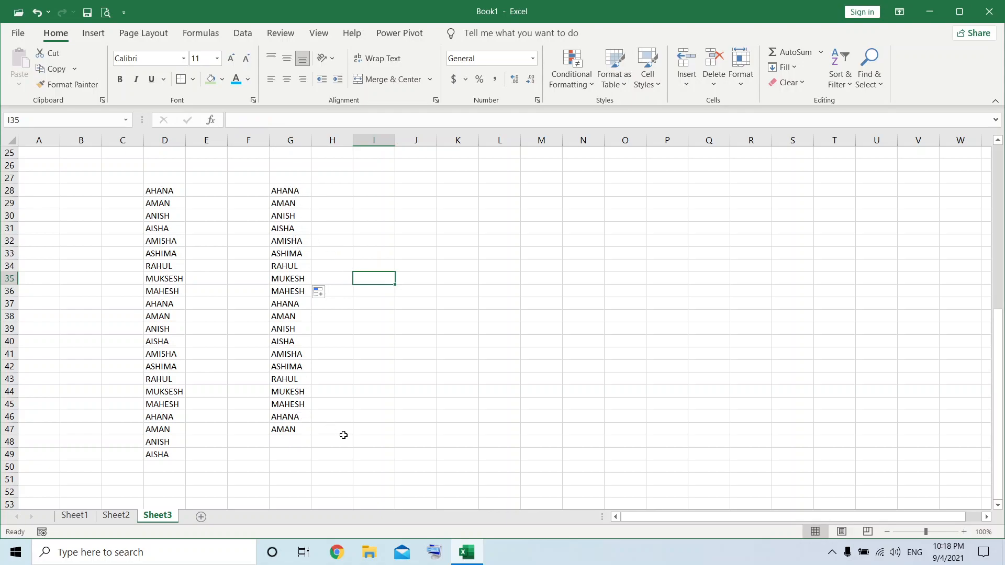
scroll(407, 432, down, 6)
scroll(409, 433, up, 14)
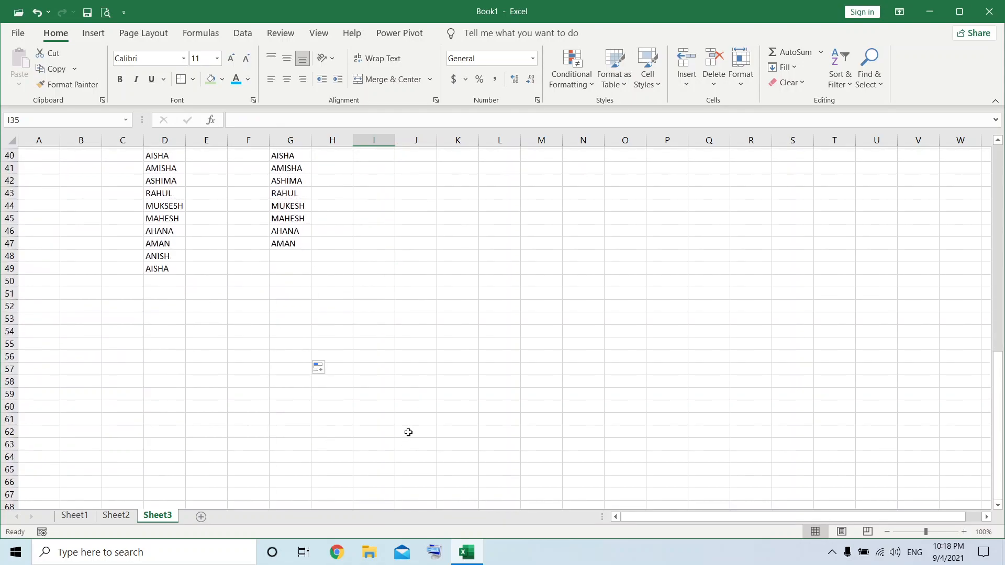